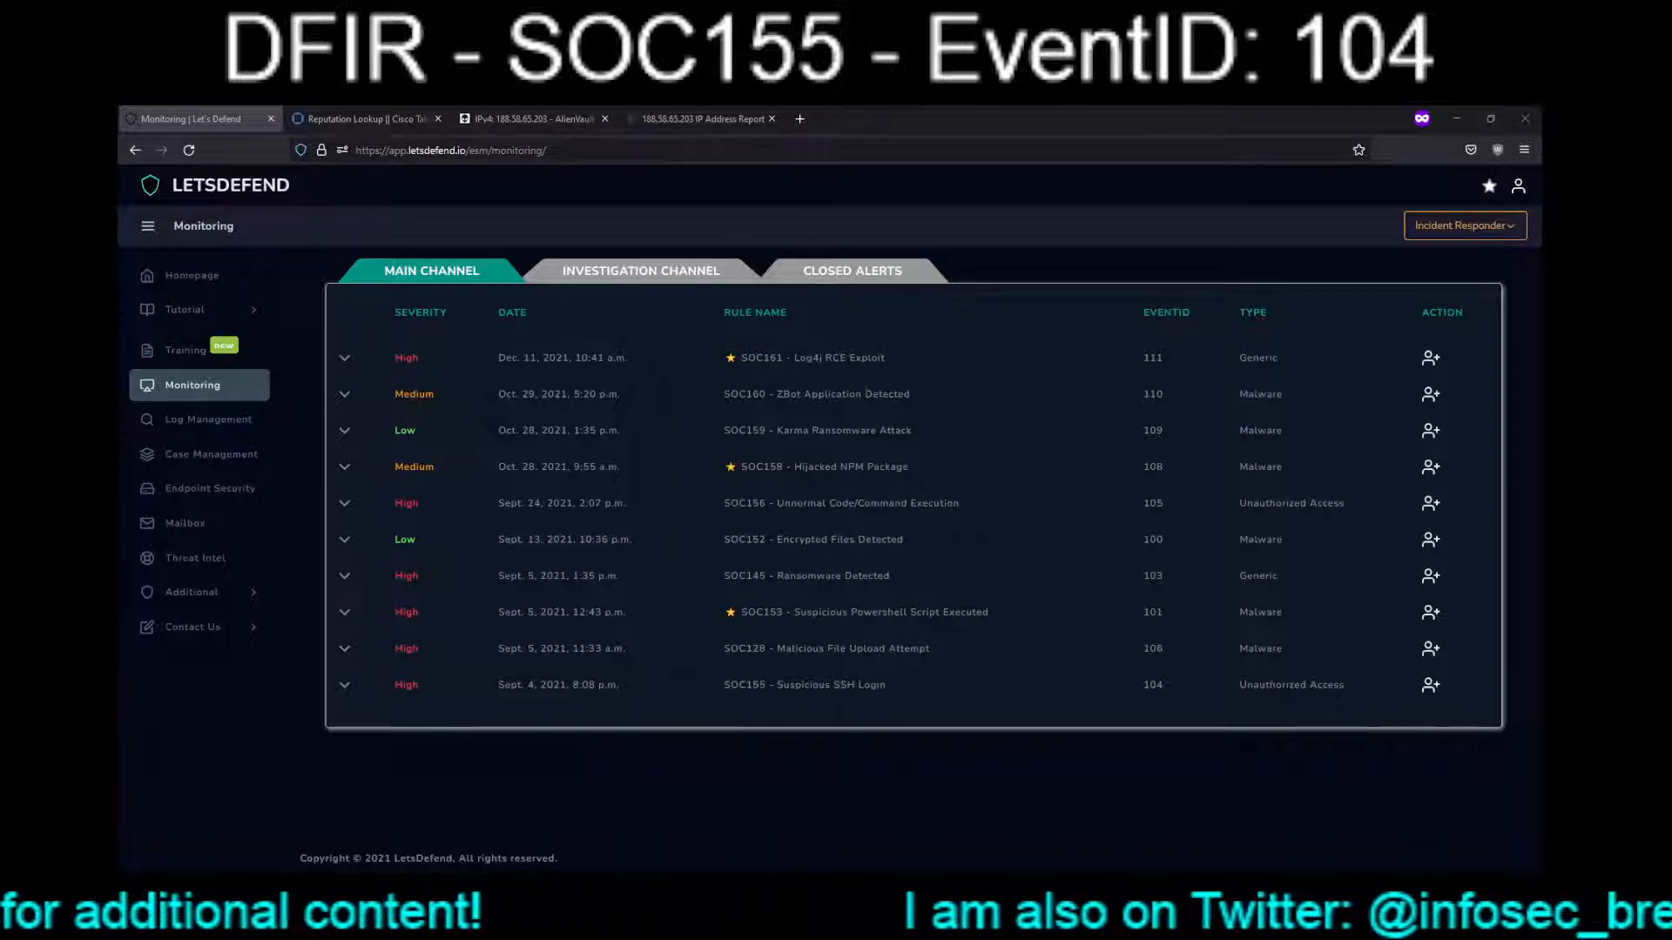
Expand the SOC155 Suspicious SSH Login alert with EventID 104 and read its details.
left_click(344, 685)
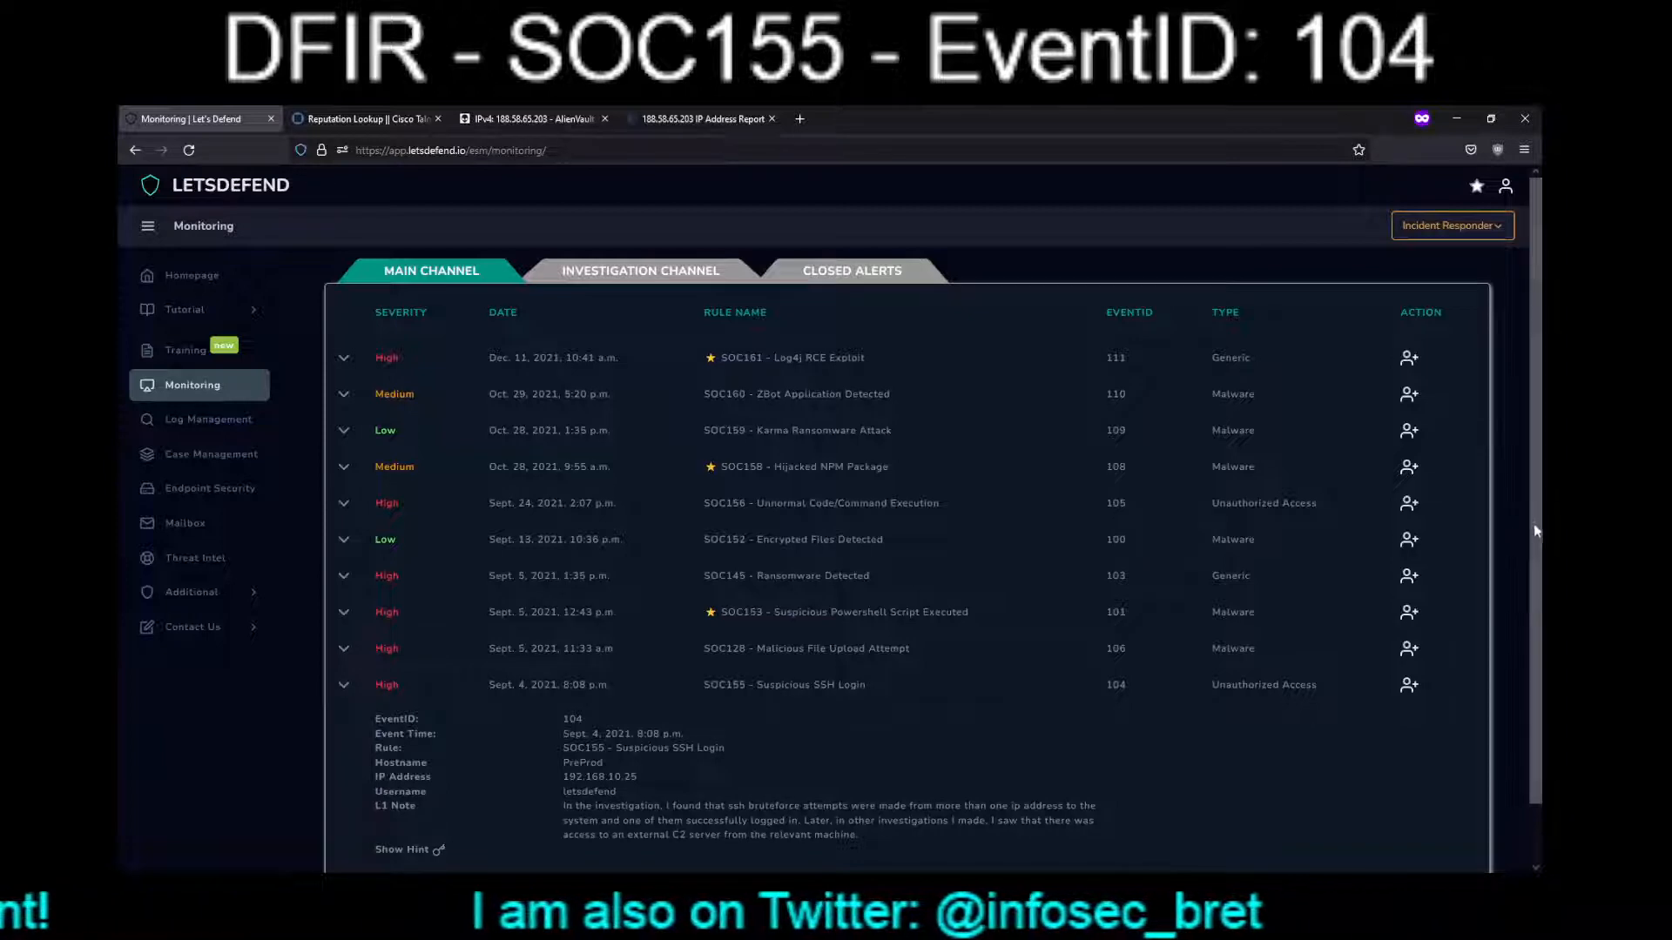
left_click_drag(1535, 528, 1533, 627)
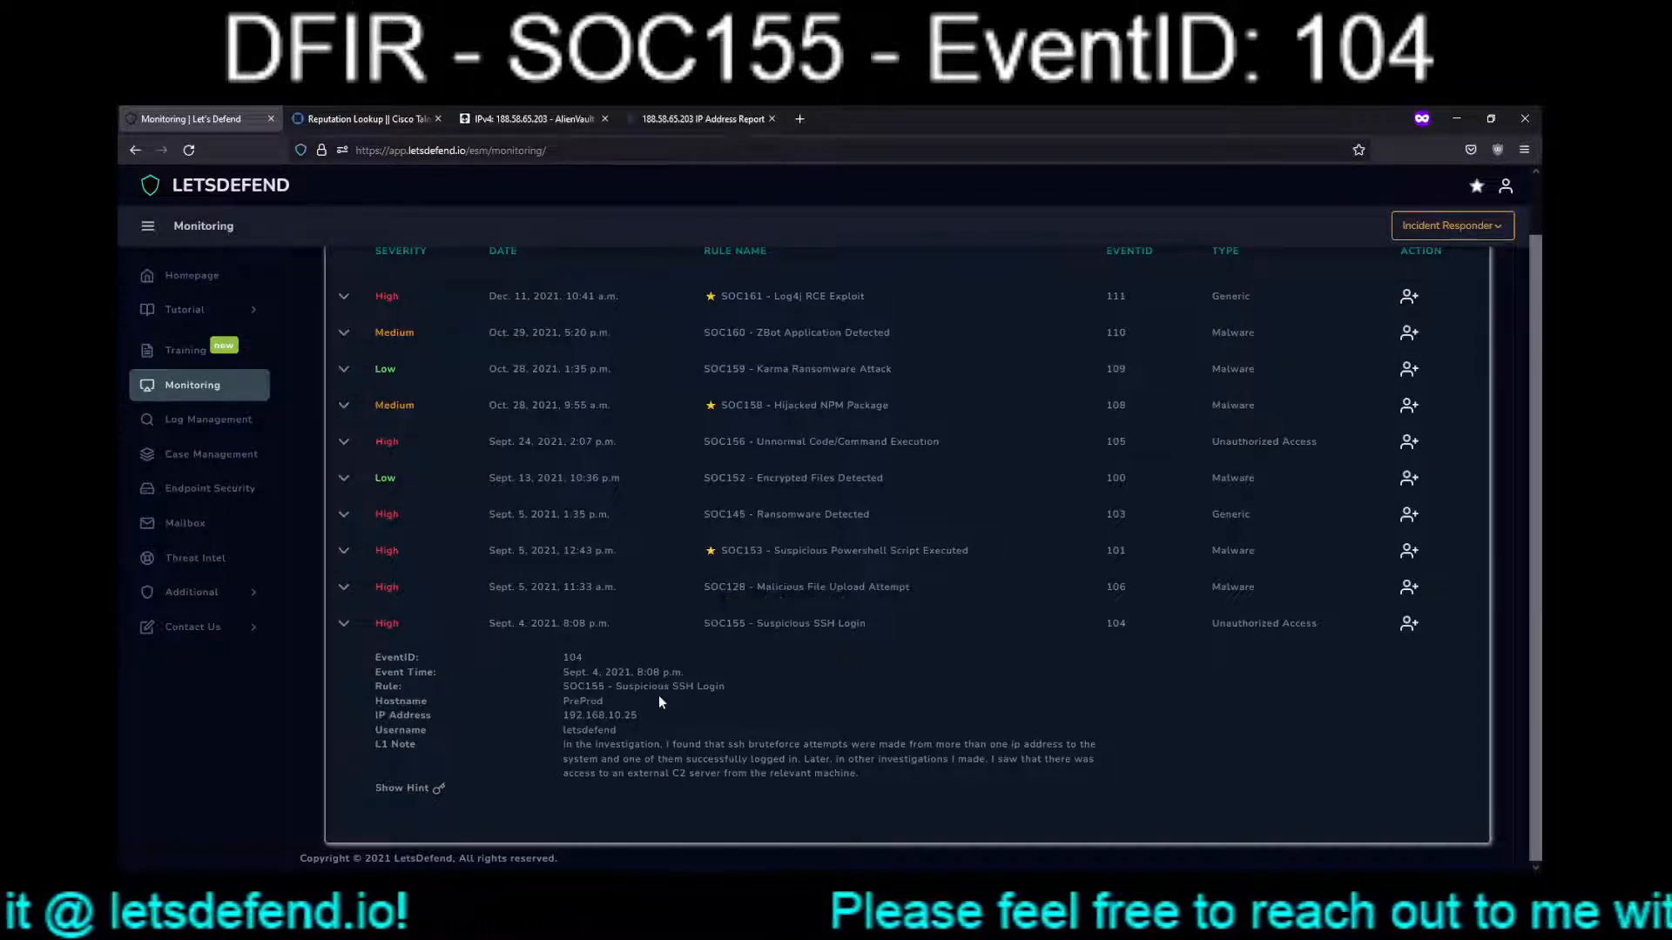
Search the Log Management records for source address 192.168.10.25.
left_click(212, 422)
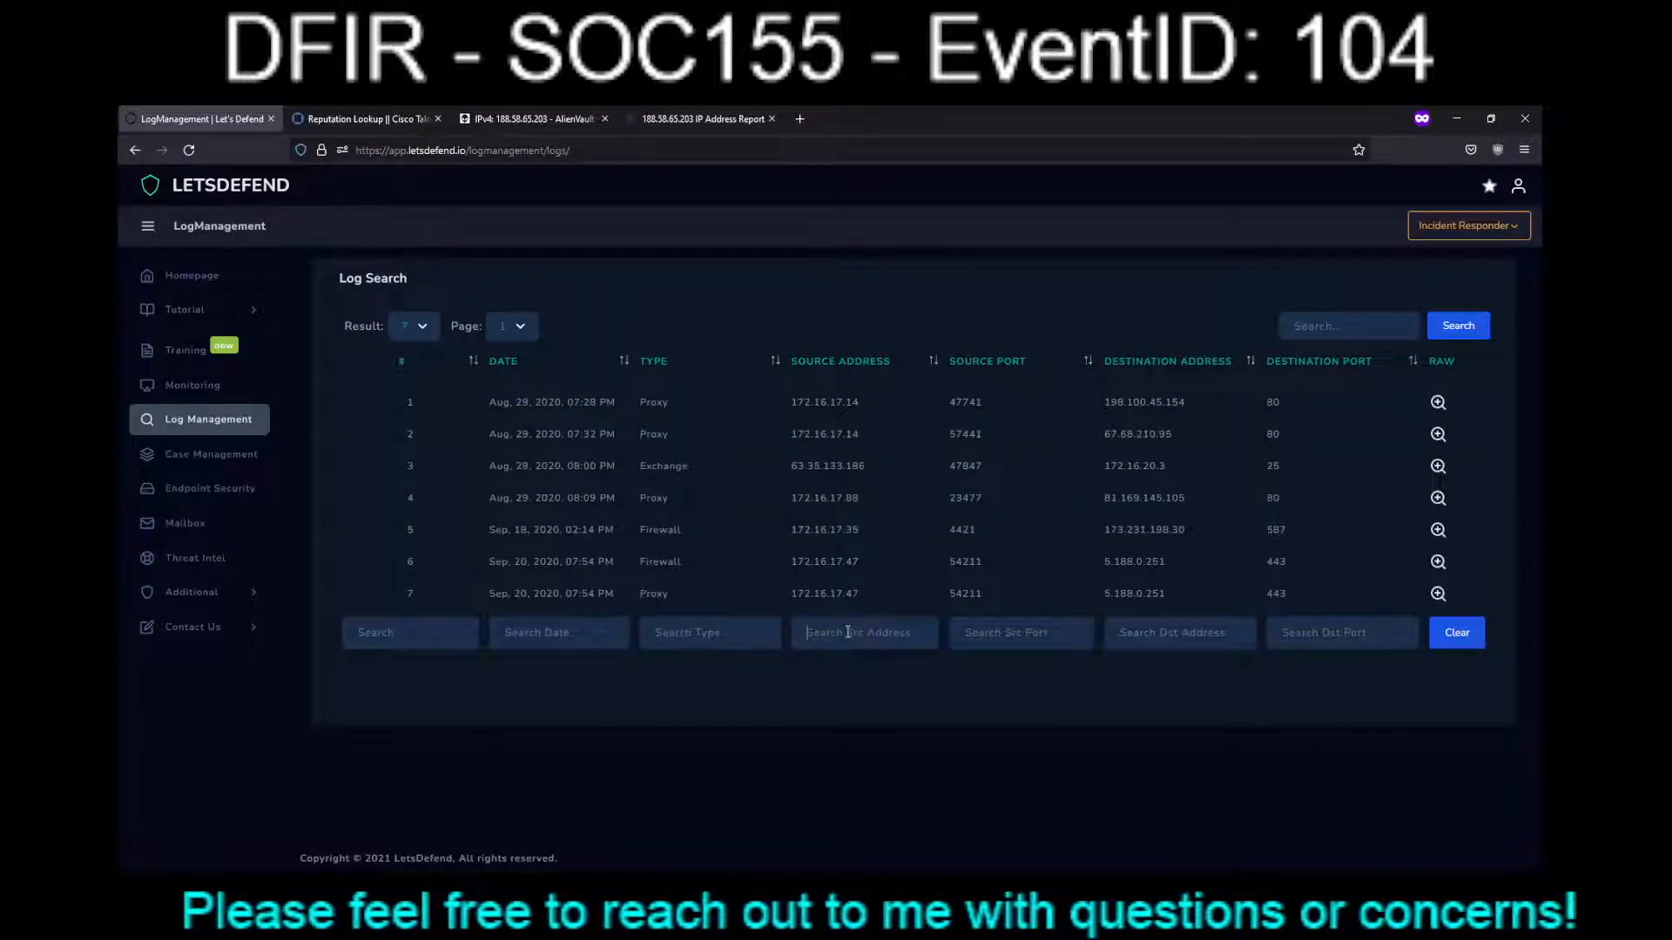
type("192.168.10.25")
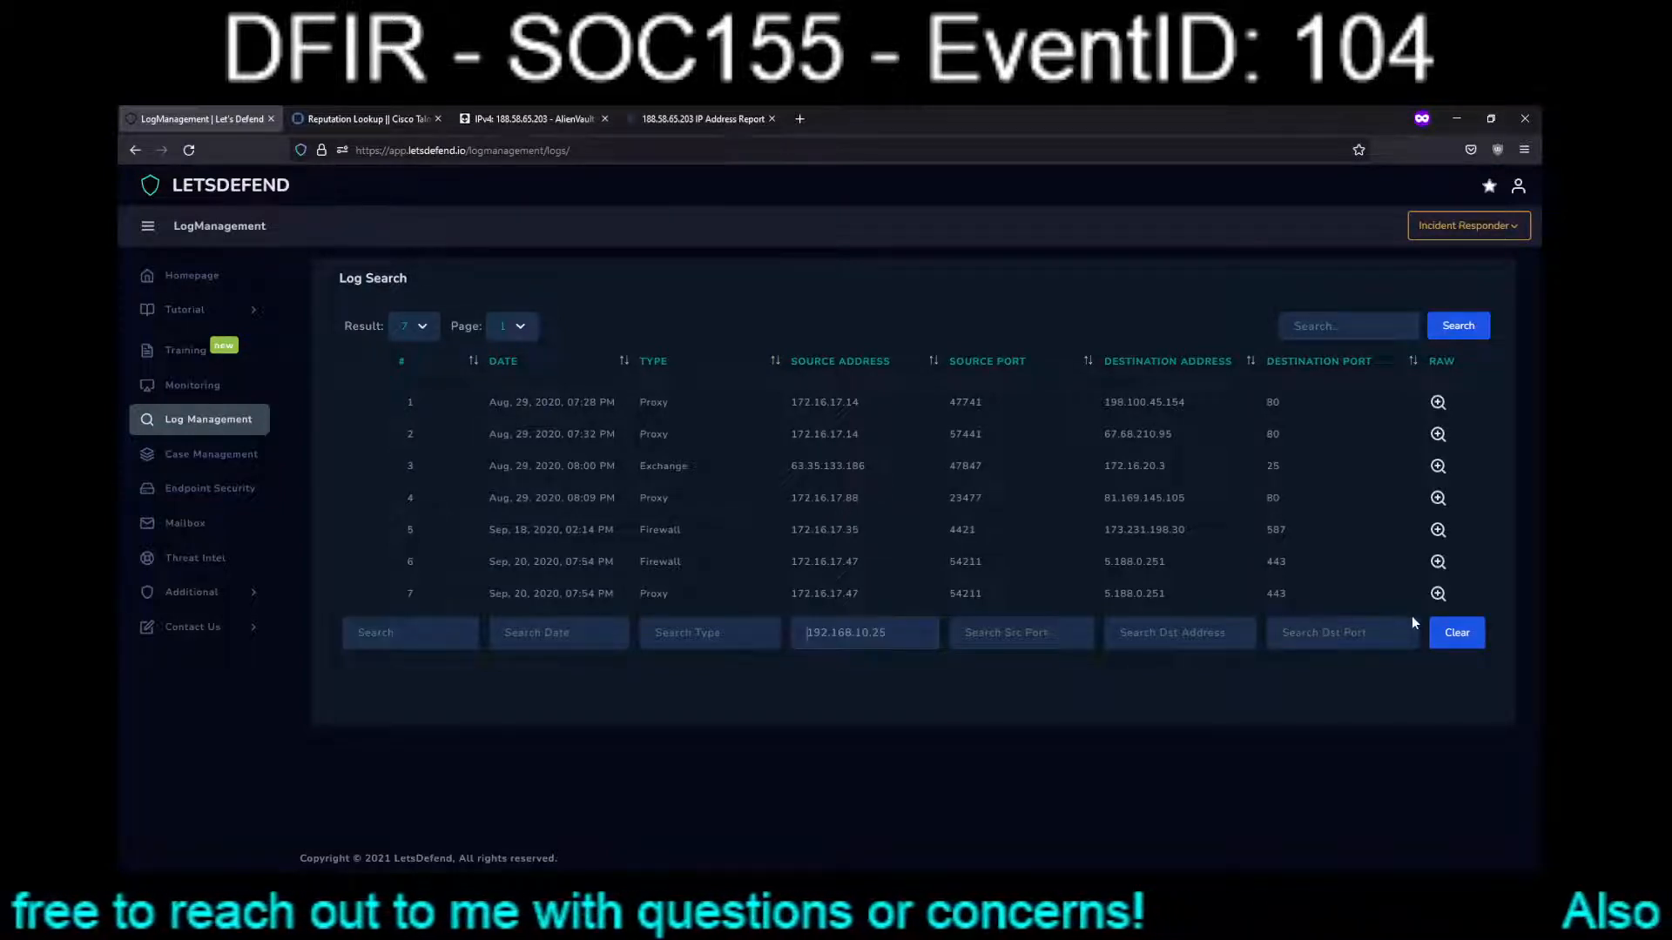
left_click(1447, 634)
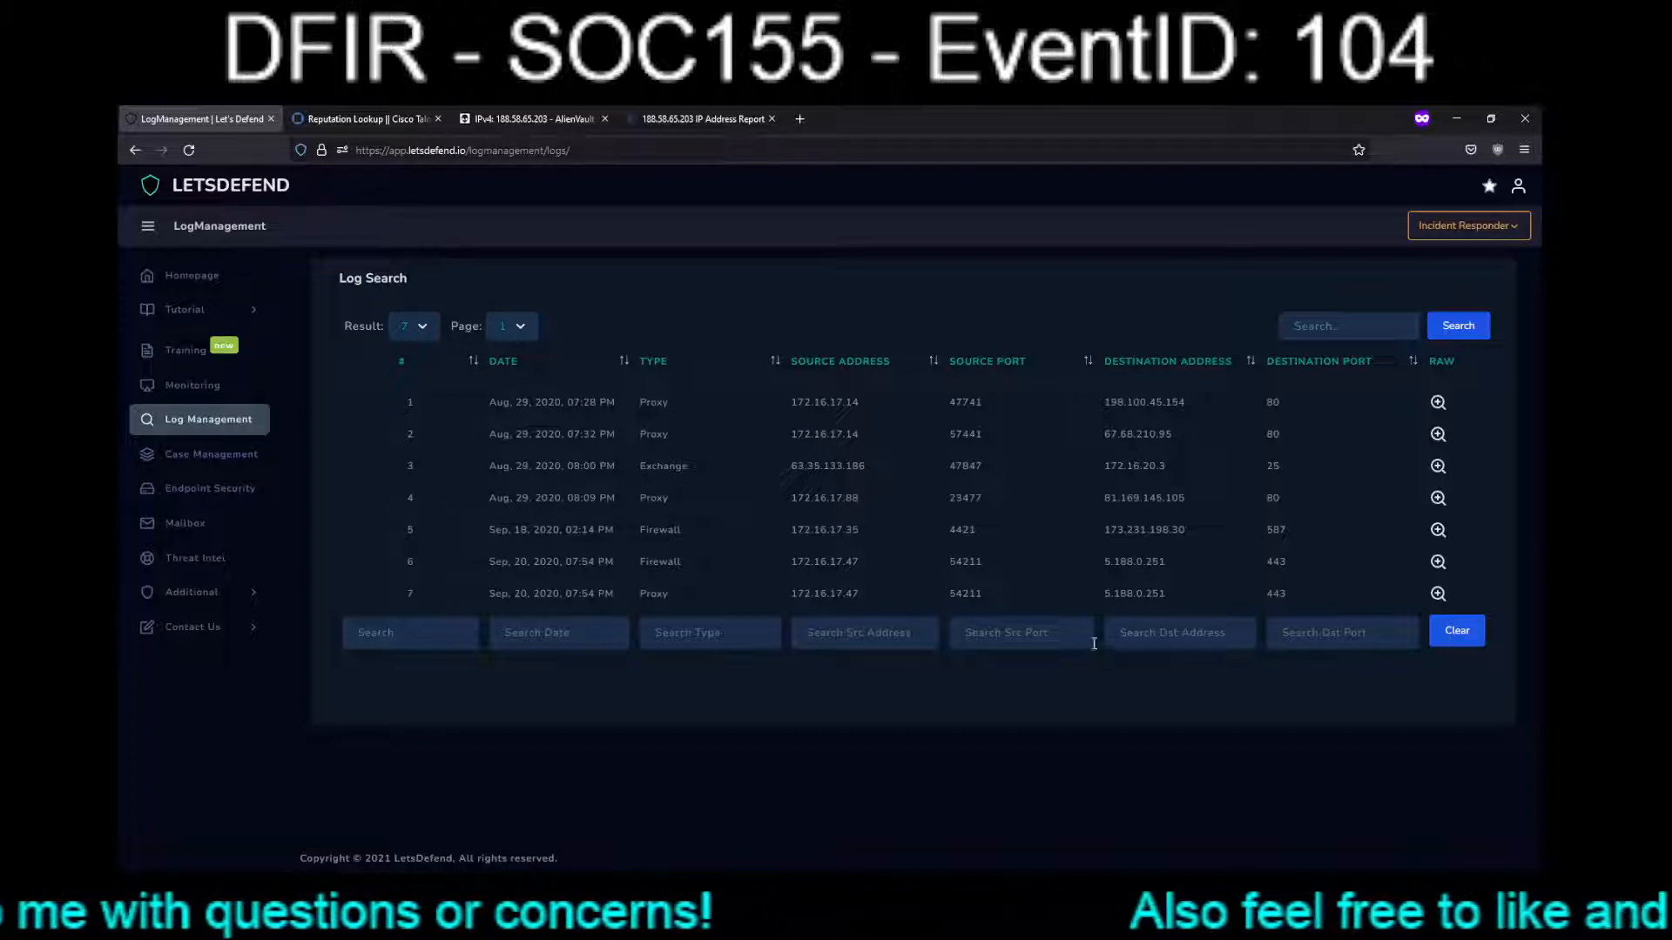
left_click(899, 638)
type("192.168.10.25")
left_click(1475, 324)
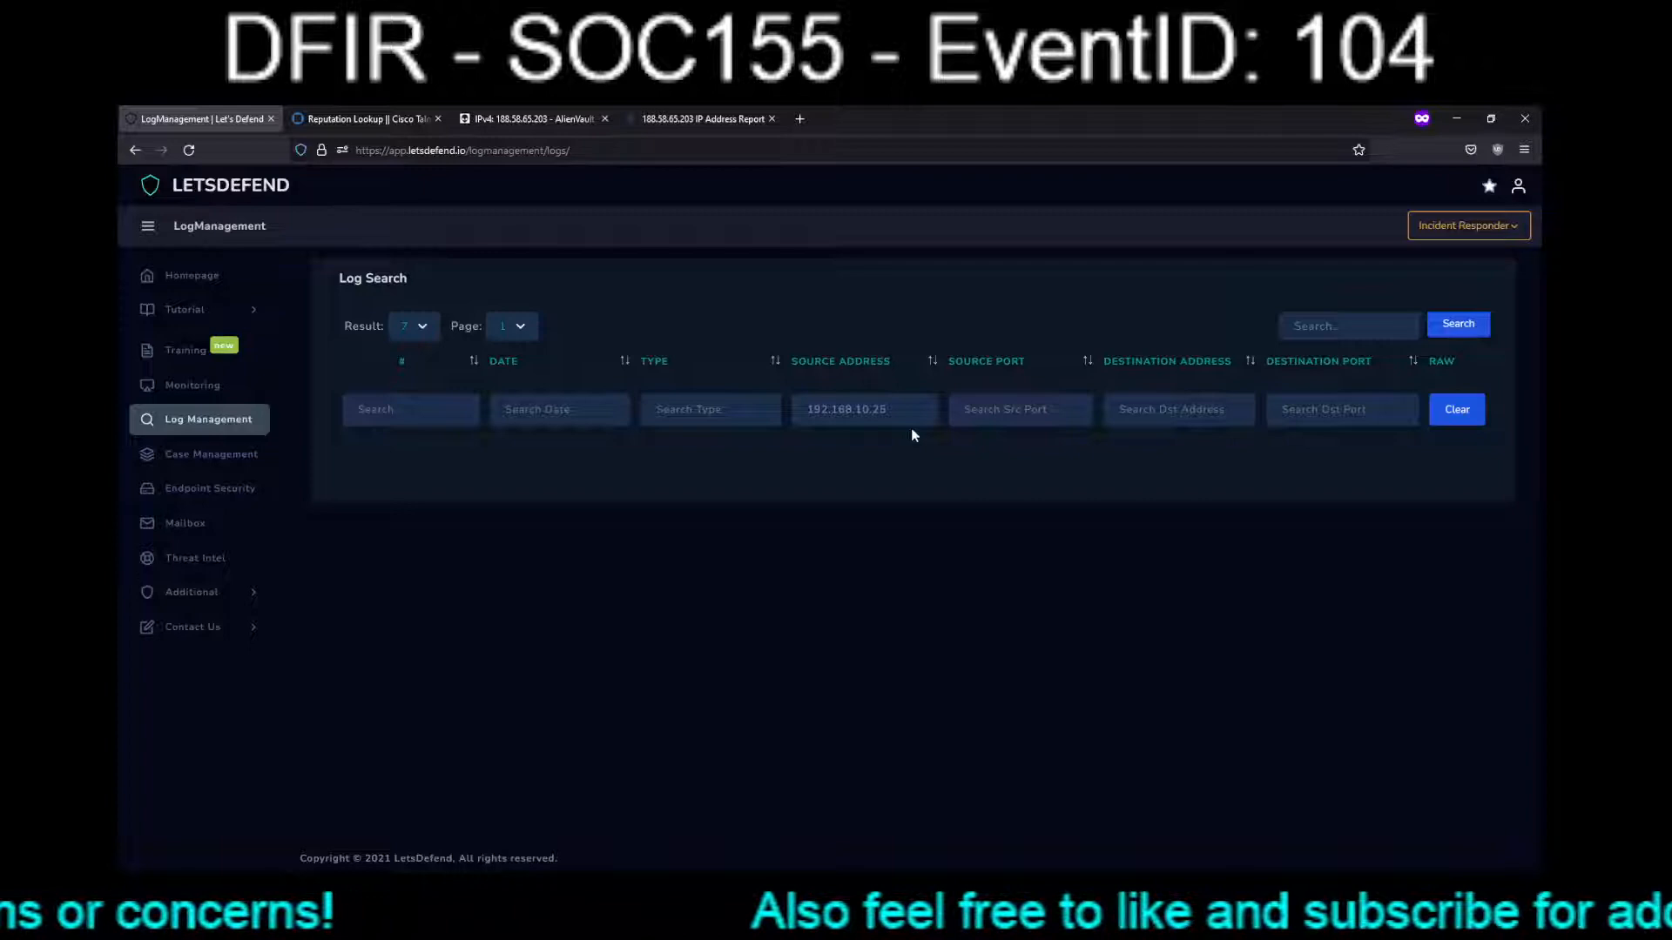
Search the logs by destination address 192.168.10.25 instead of source address, showing 50 results.
left_click(1150, 409)
type("192.168.10.25")
left_click_drag(906, 409, 729, 410)
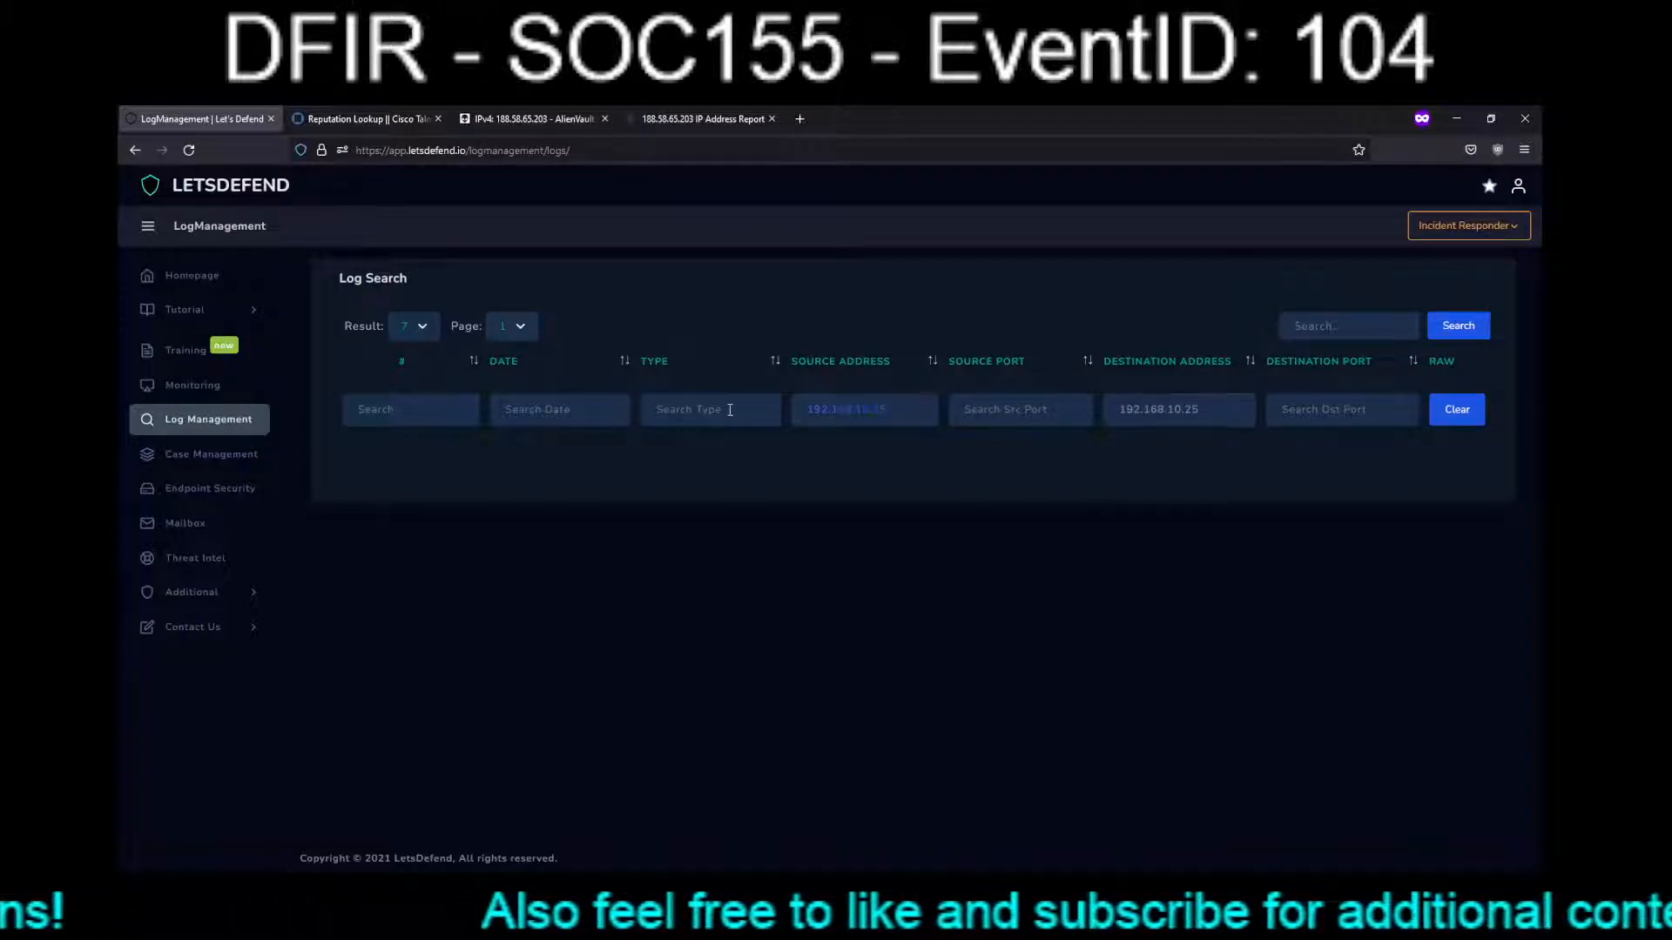
key("BackSpace")
left_click(1456, 325)
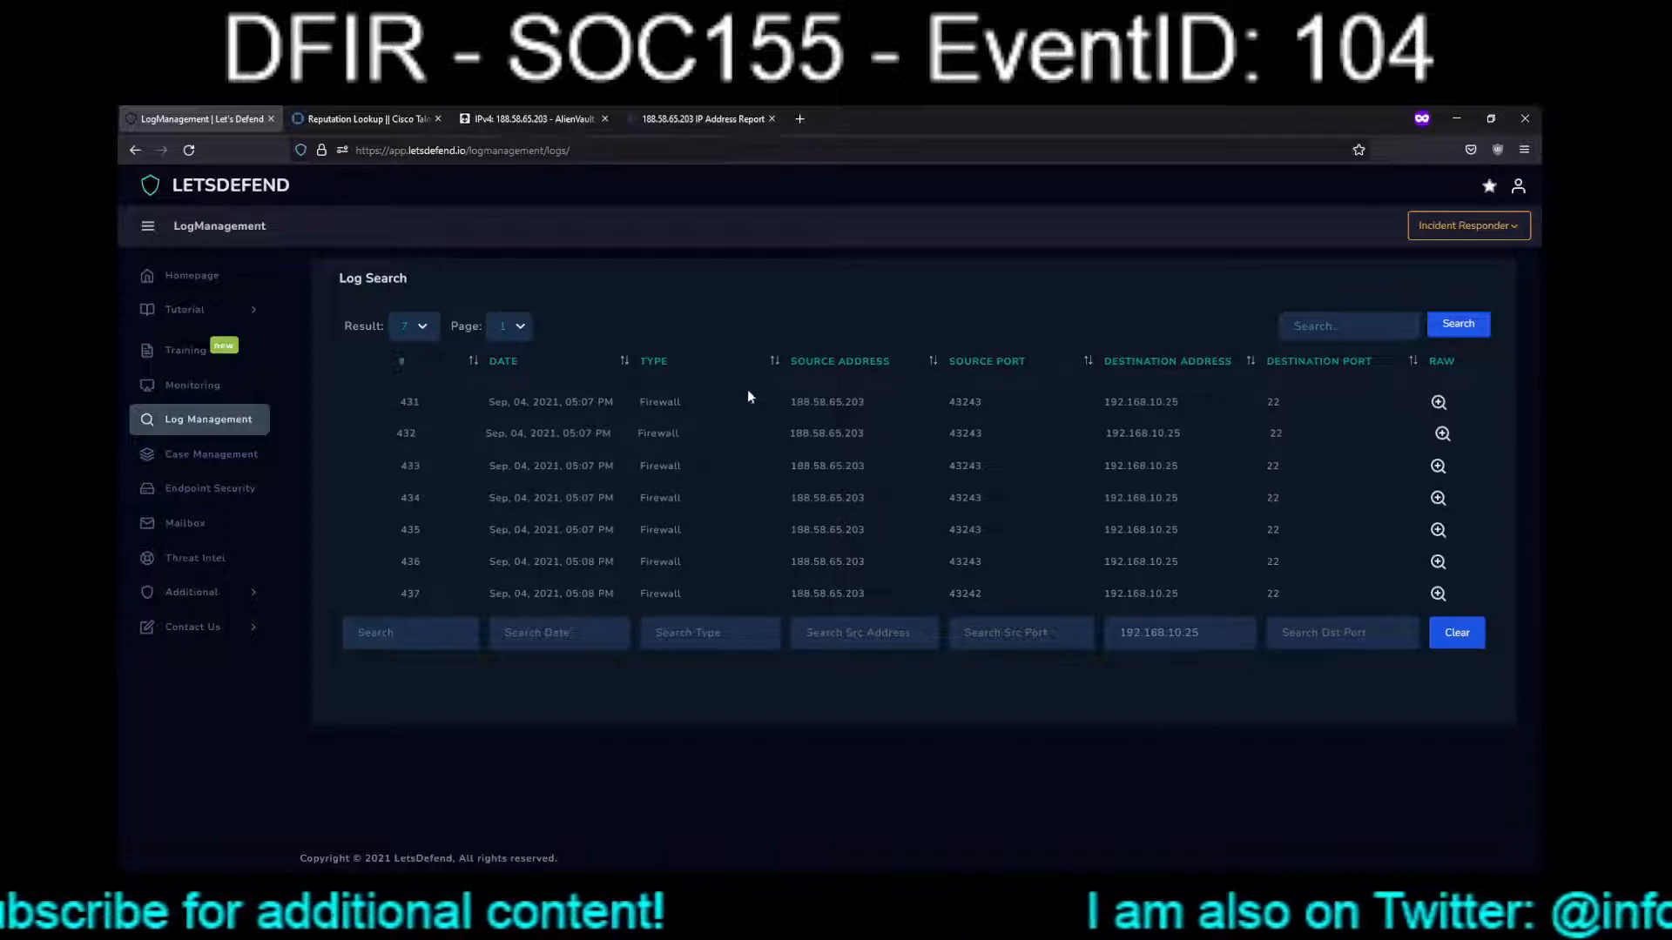
left_click(416, 329)
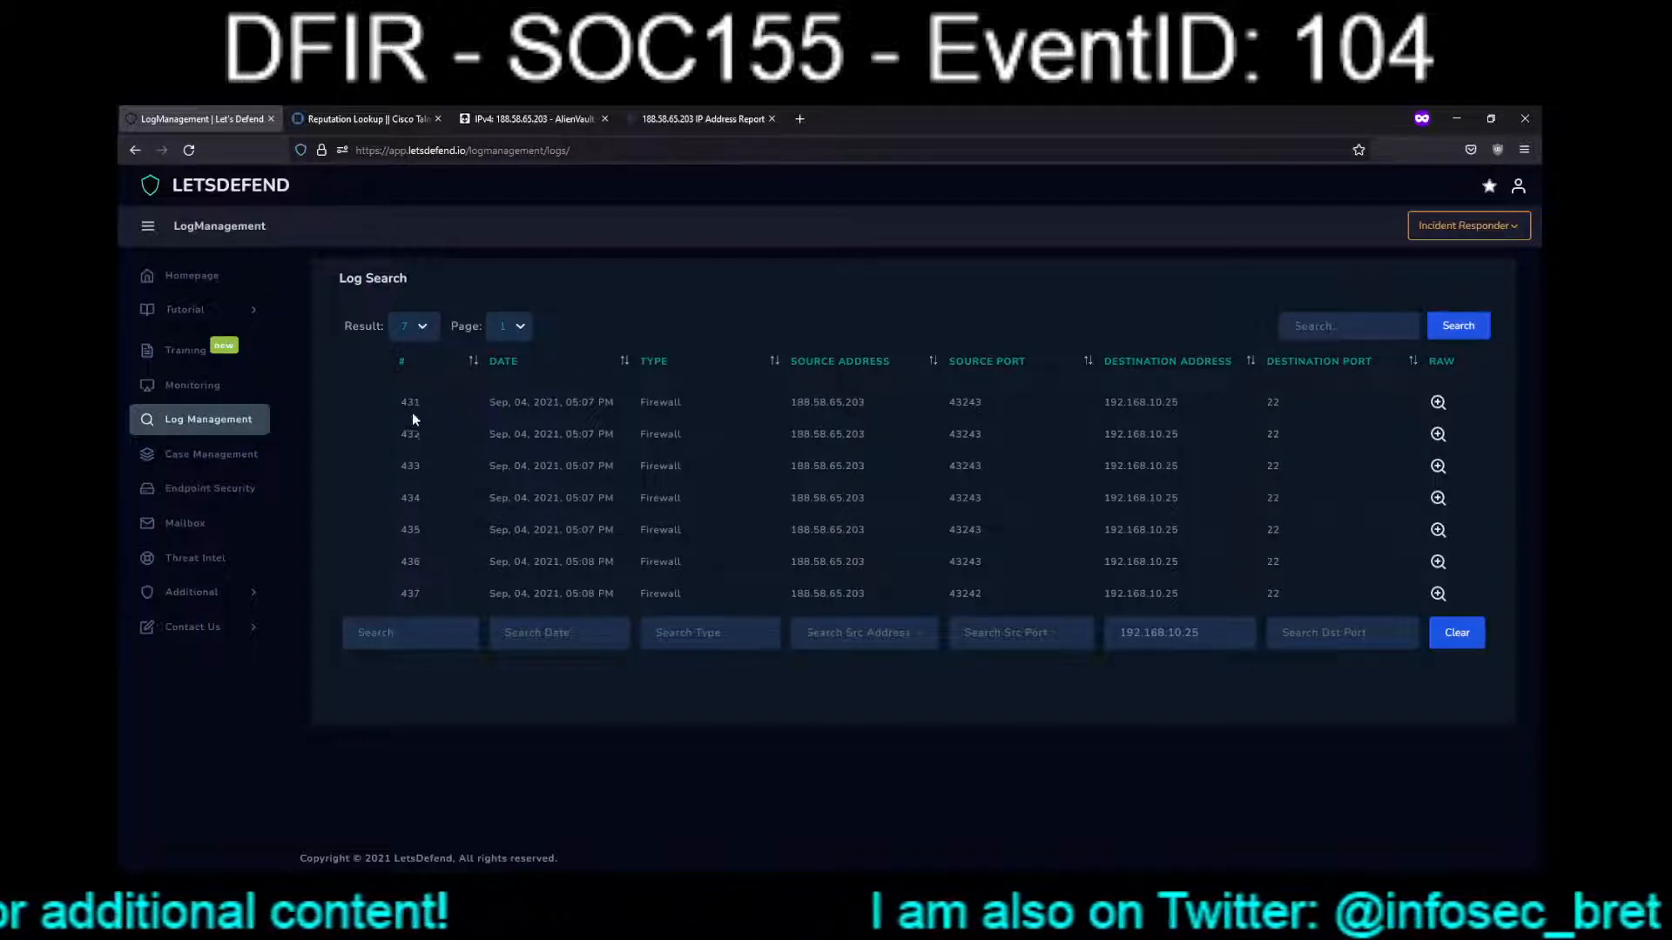
left_click(411, 415)
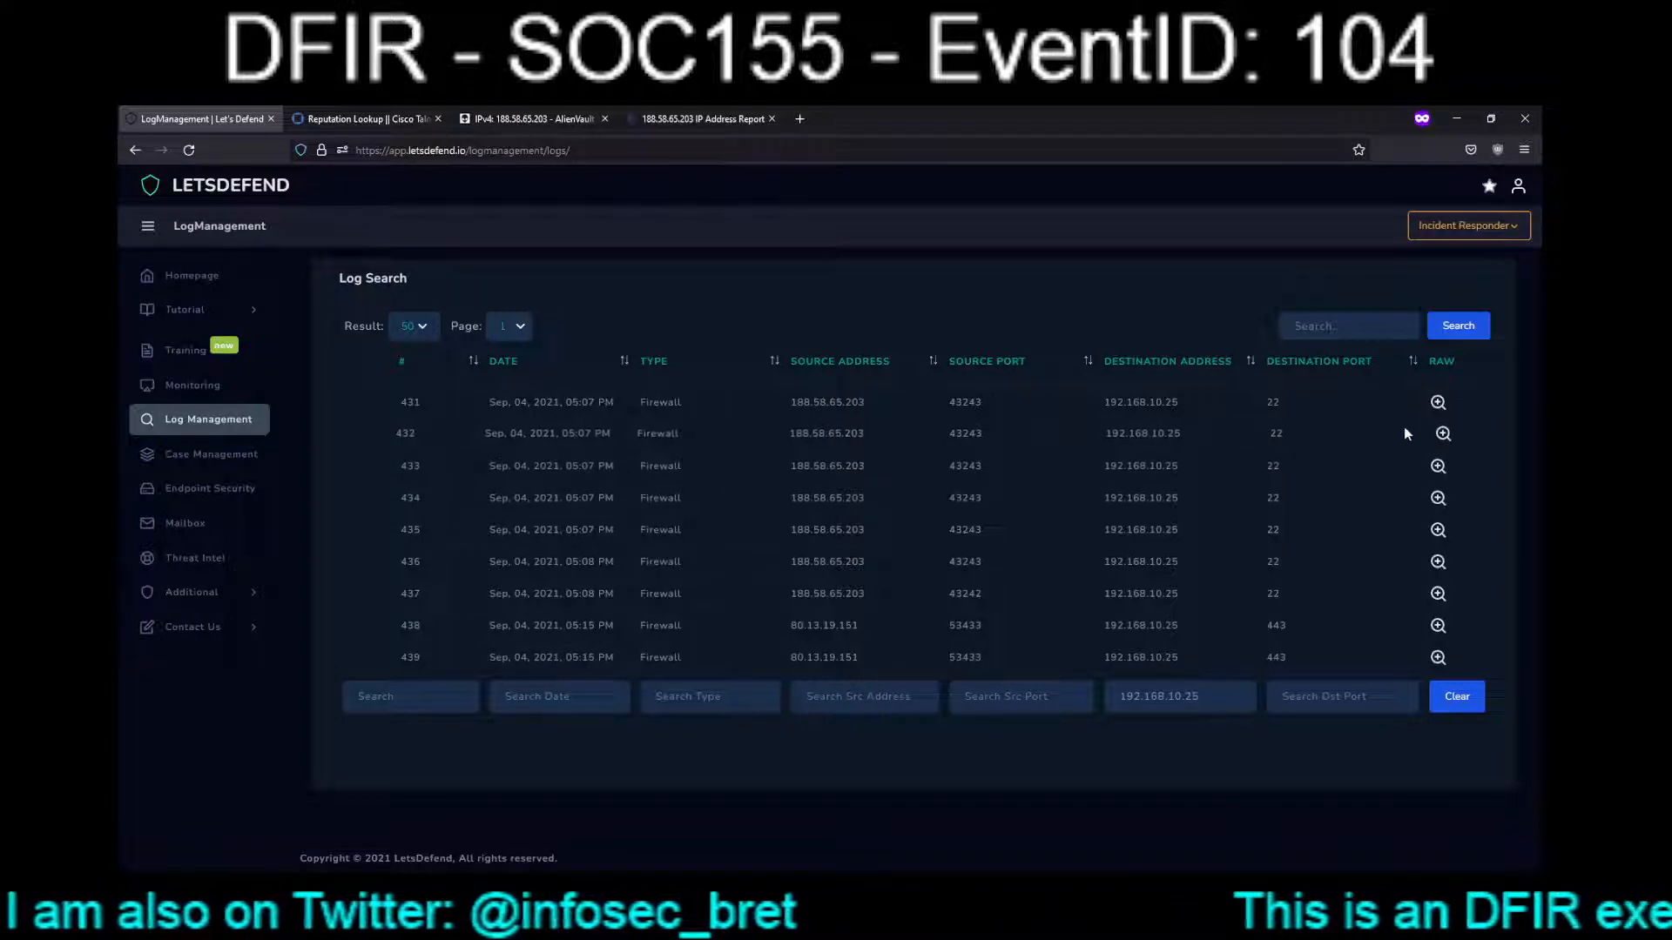
Inspect the raw logs of firewall entries 431 to 434 one after another.
left_click(1438, 402)
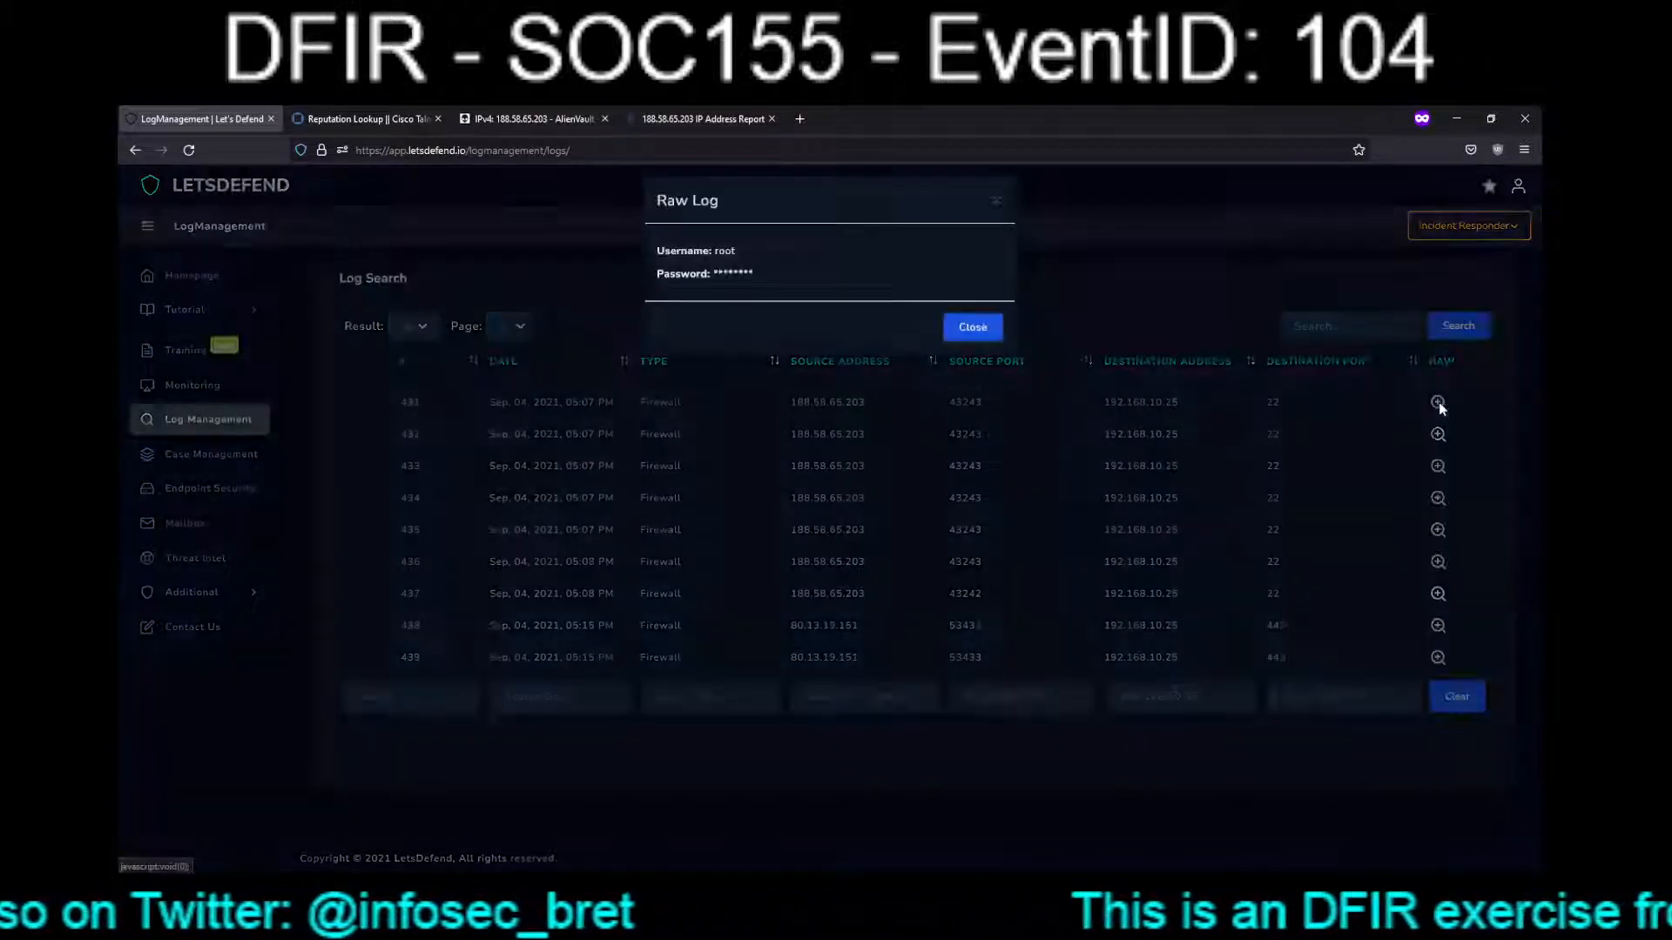
left_click(968, 336)
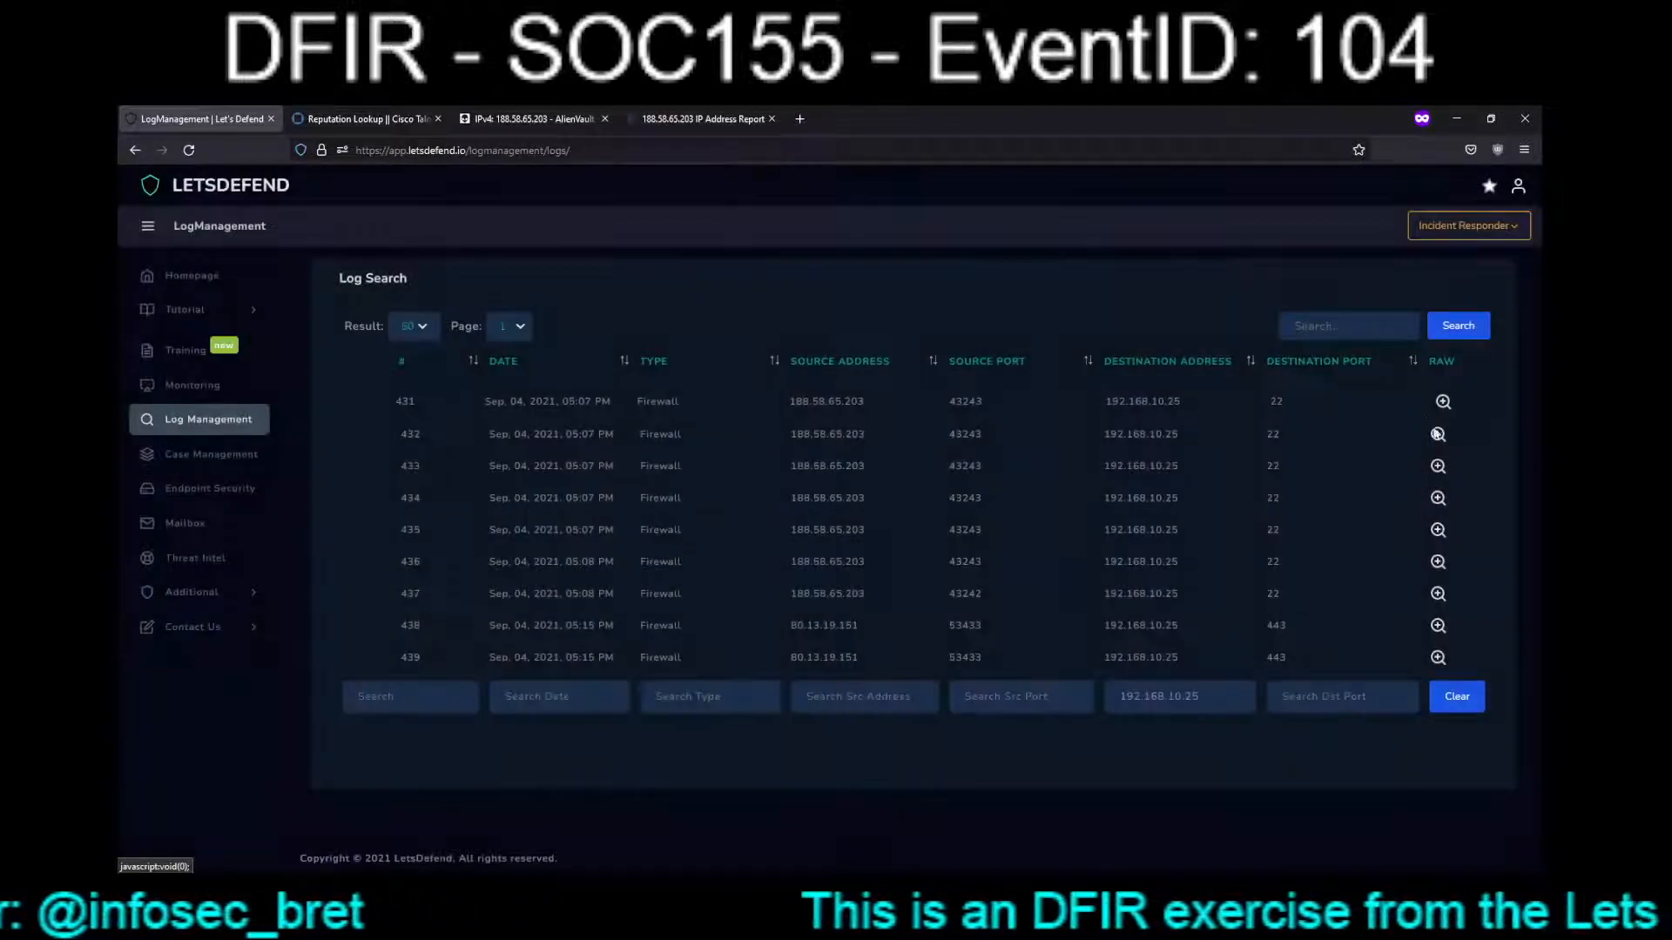
left_click(1437, 435)
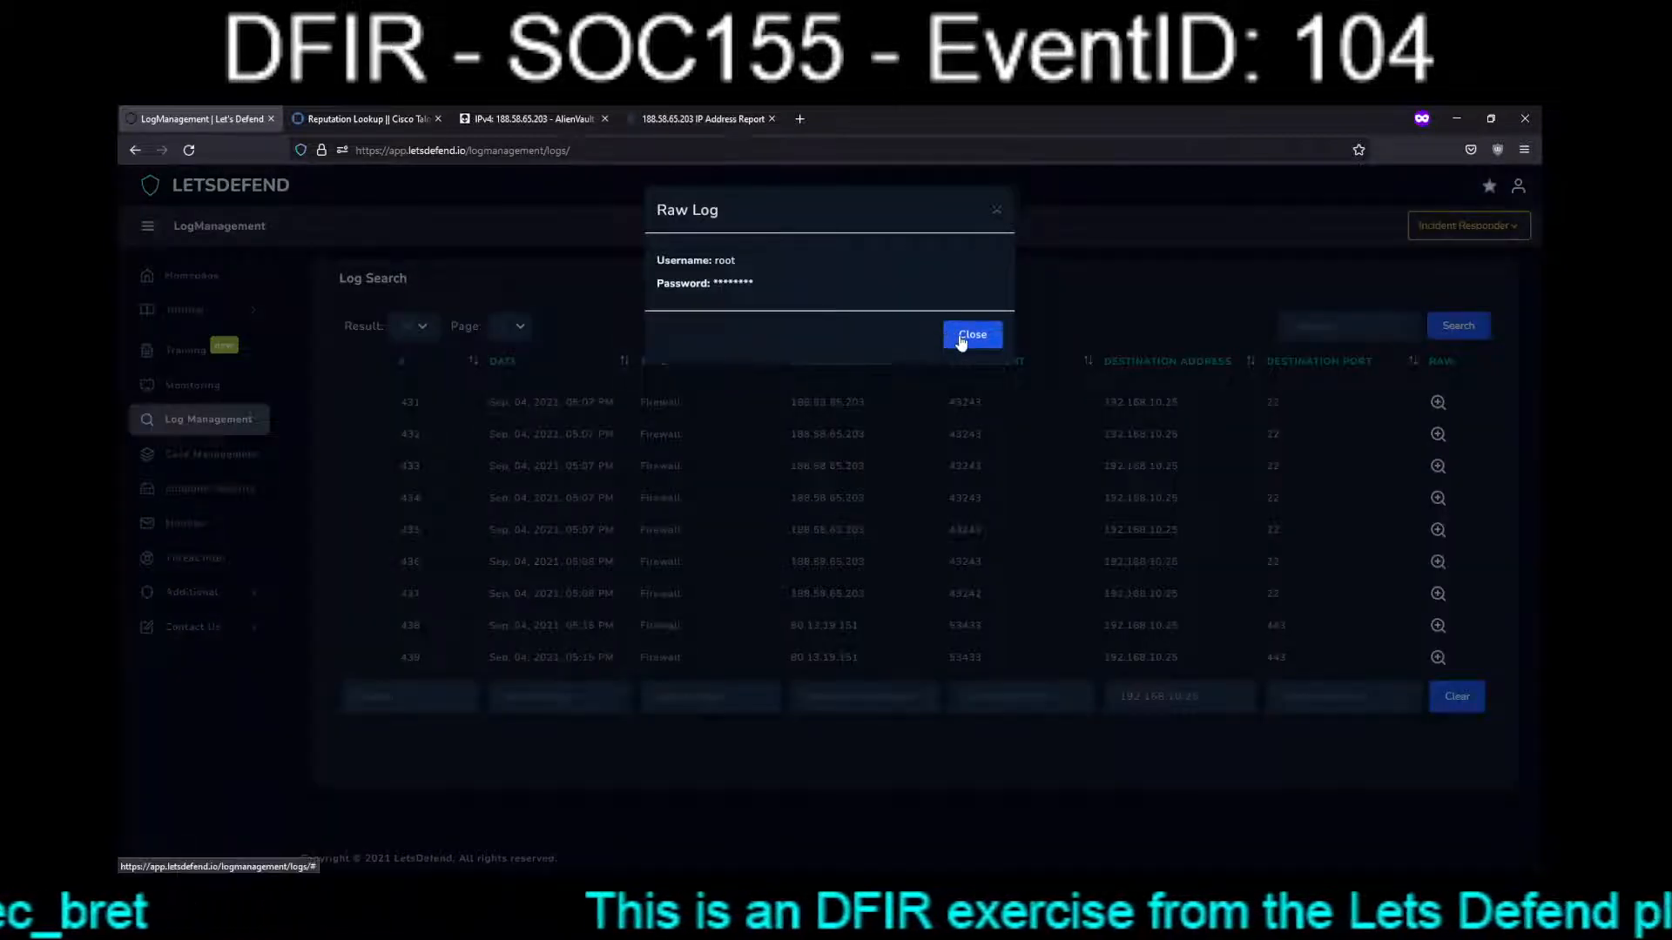
left_click(962, 338)
left_click(1438, 466)
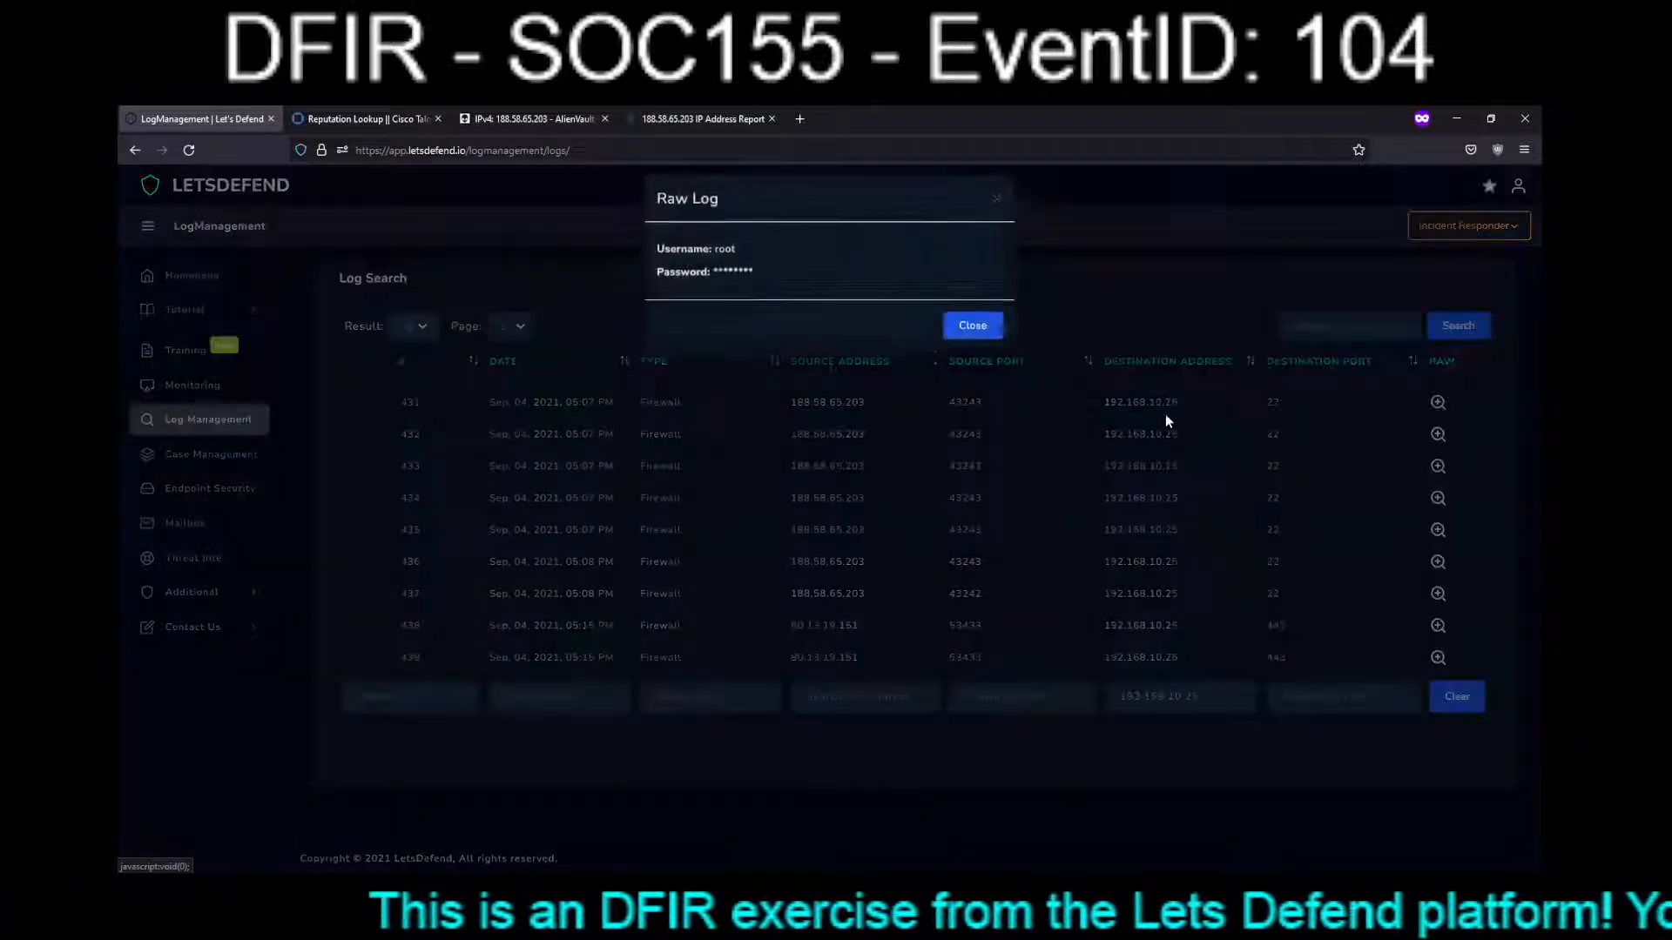
left_click(973, 331)
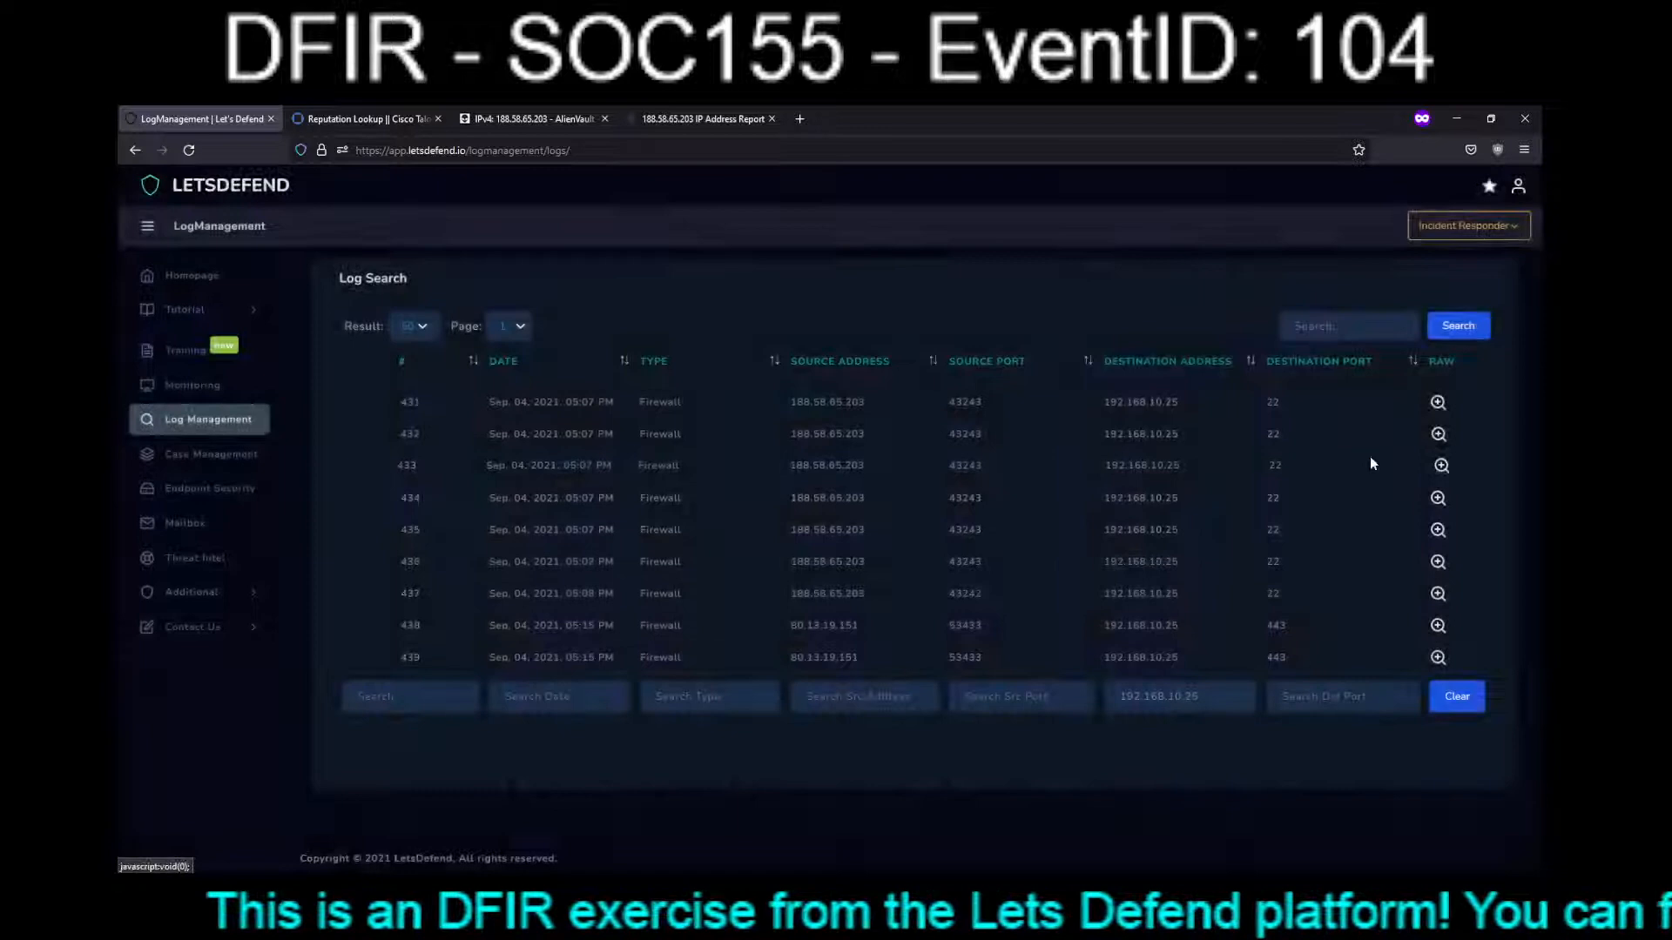
left_click(1443, 498)
left_click(965, 340)
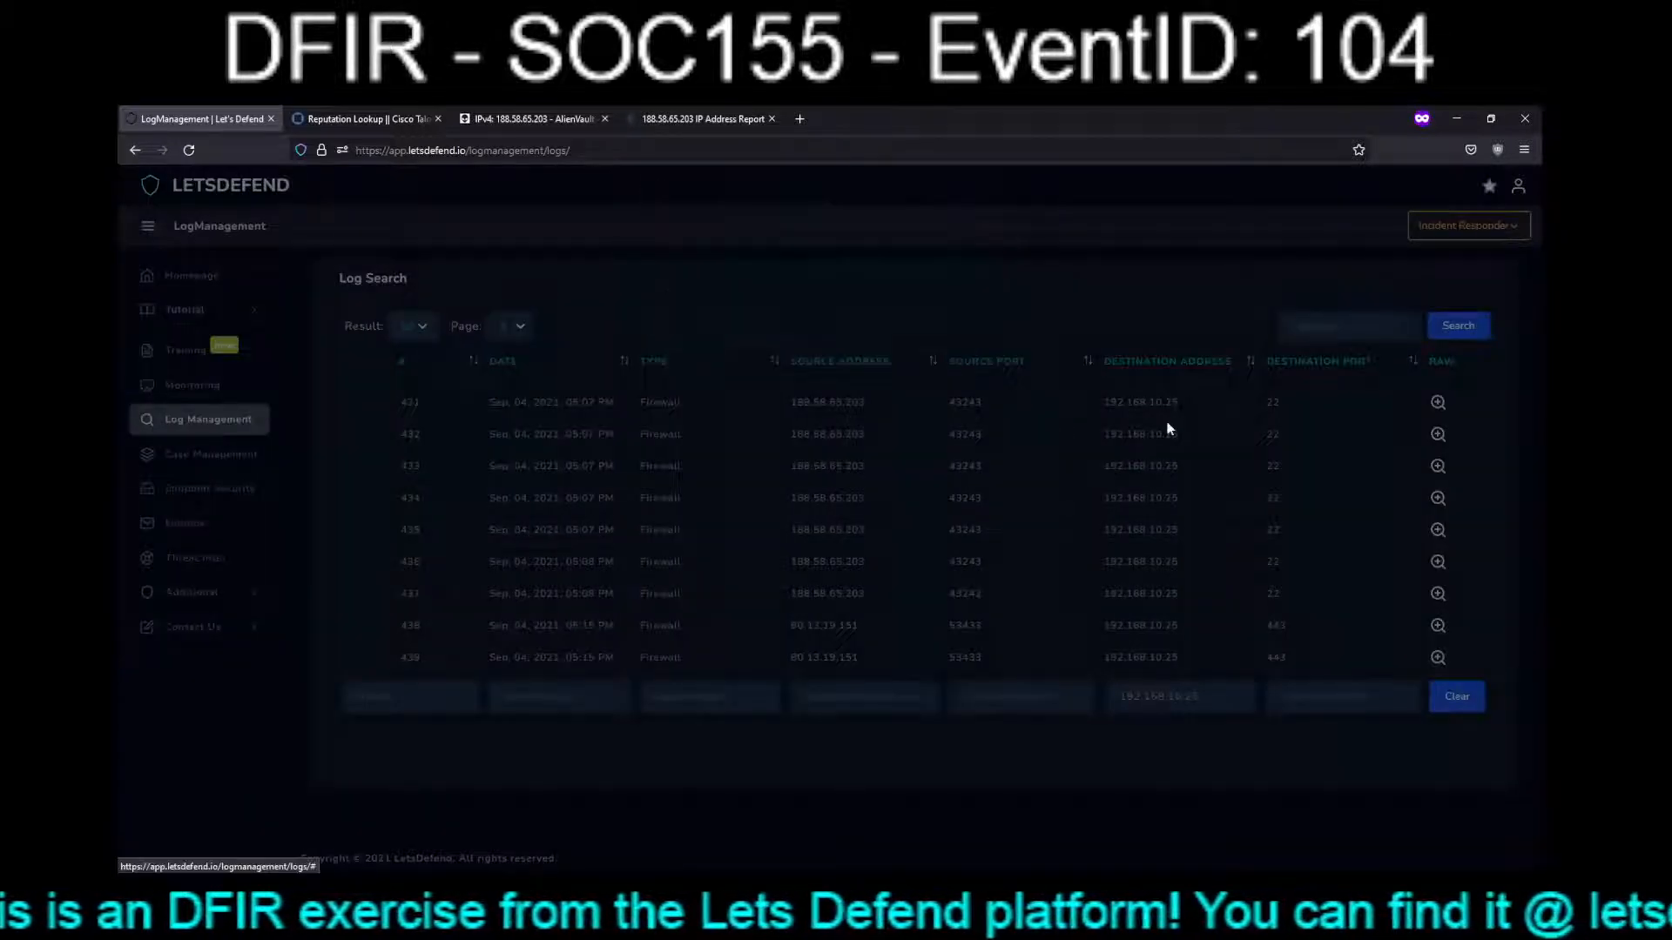
Inspect the raw logs of firewall entries 435, 436 and 437.
left_click(1438, 529)
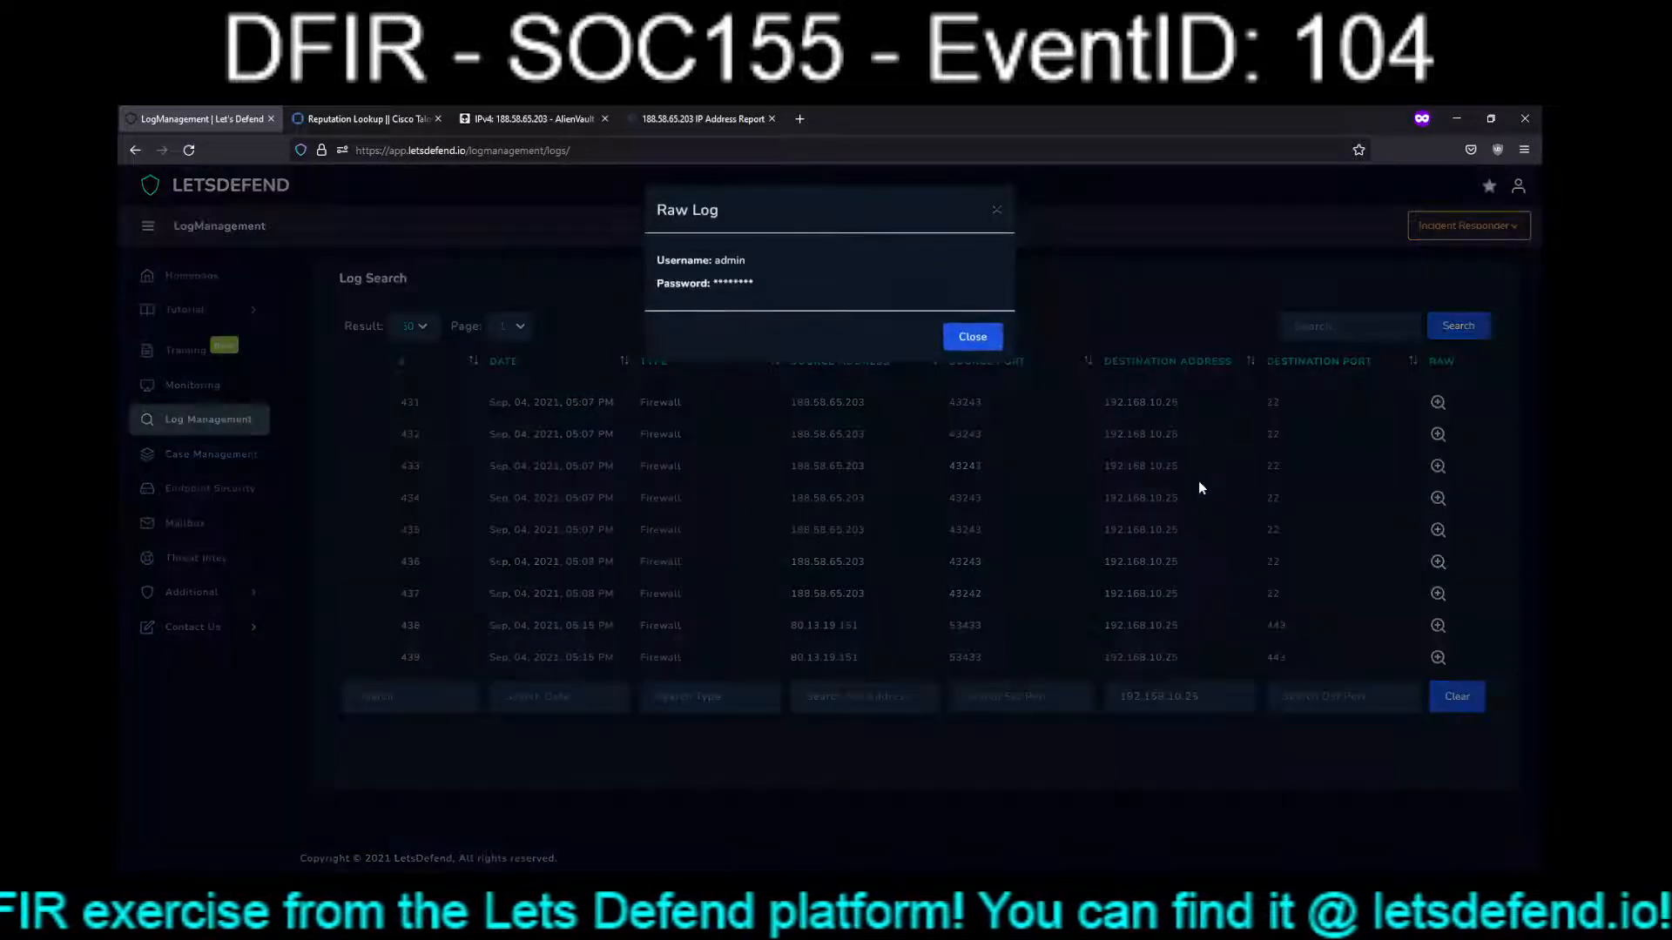
left_click(973, 337)
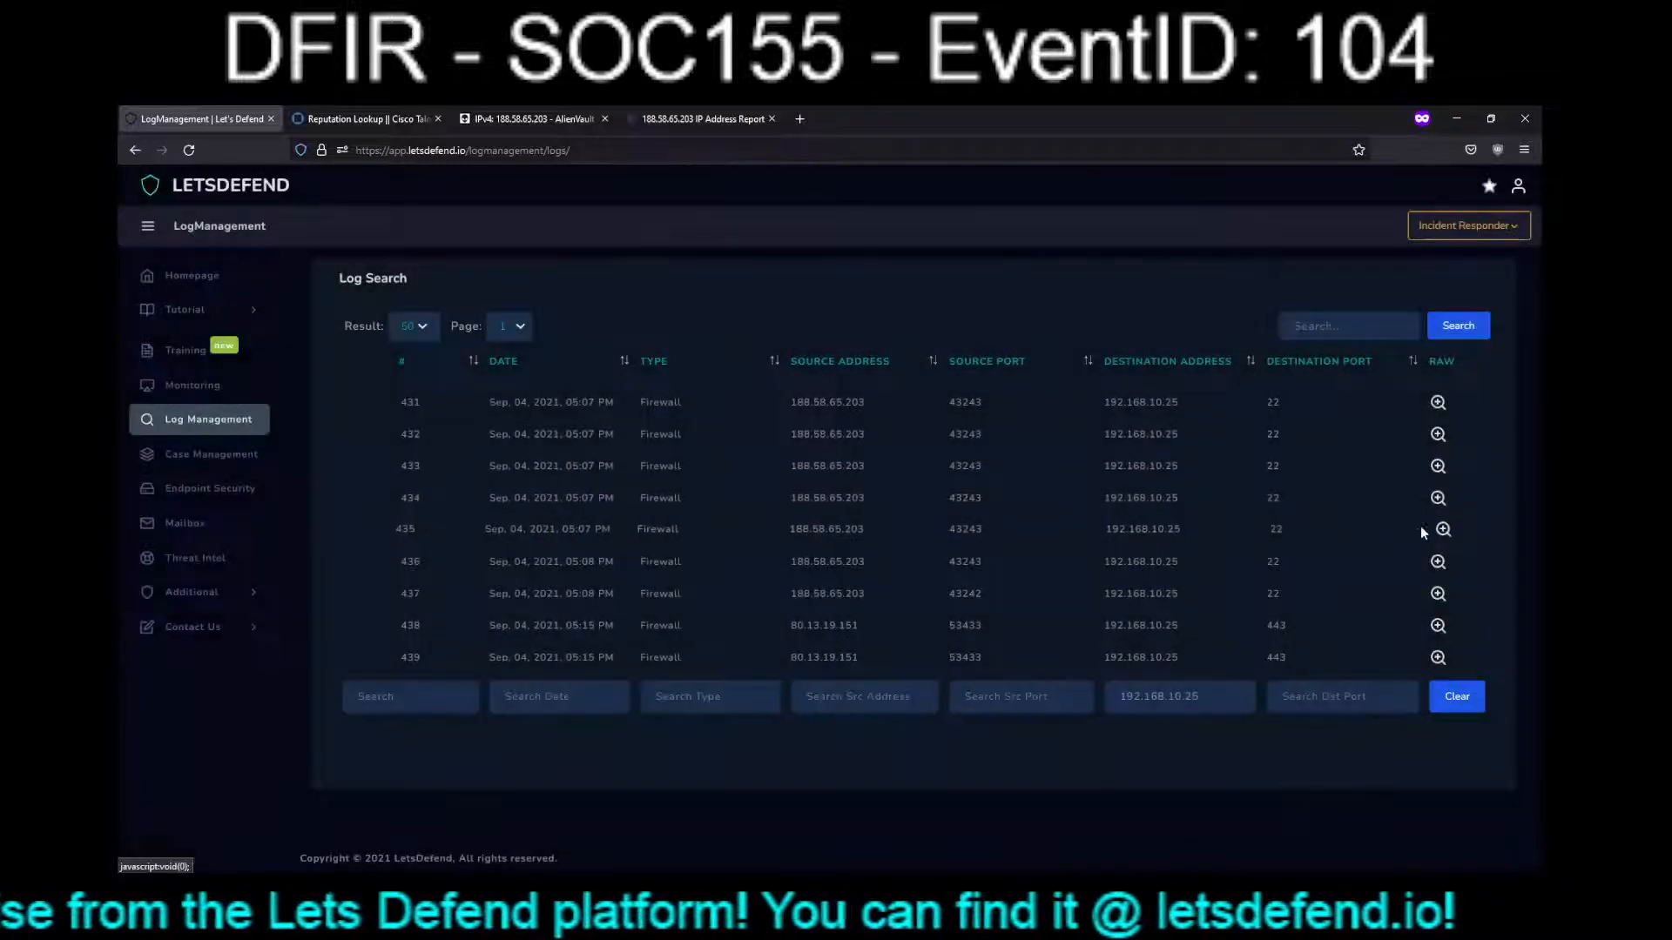
left_click(1443, 530)
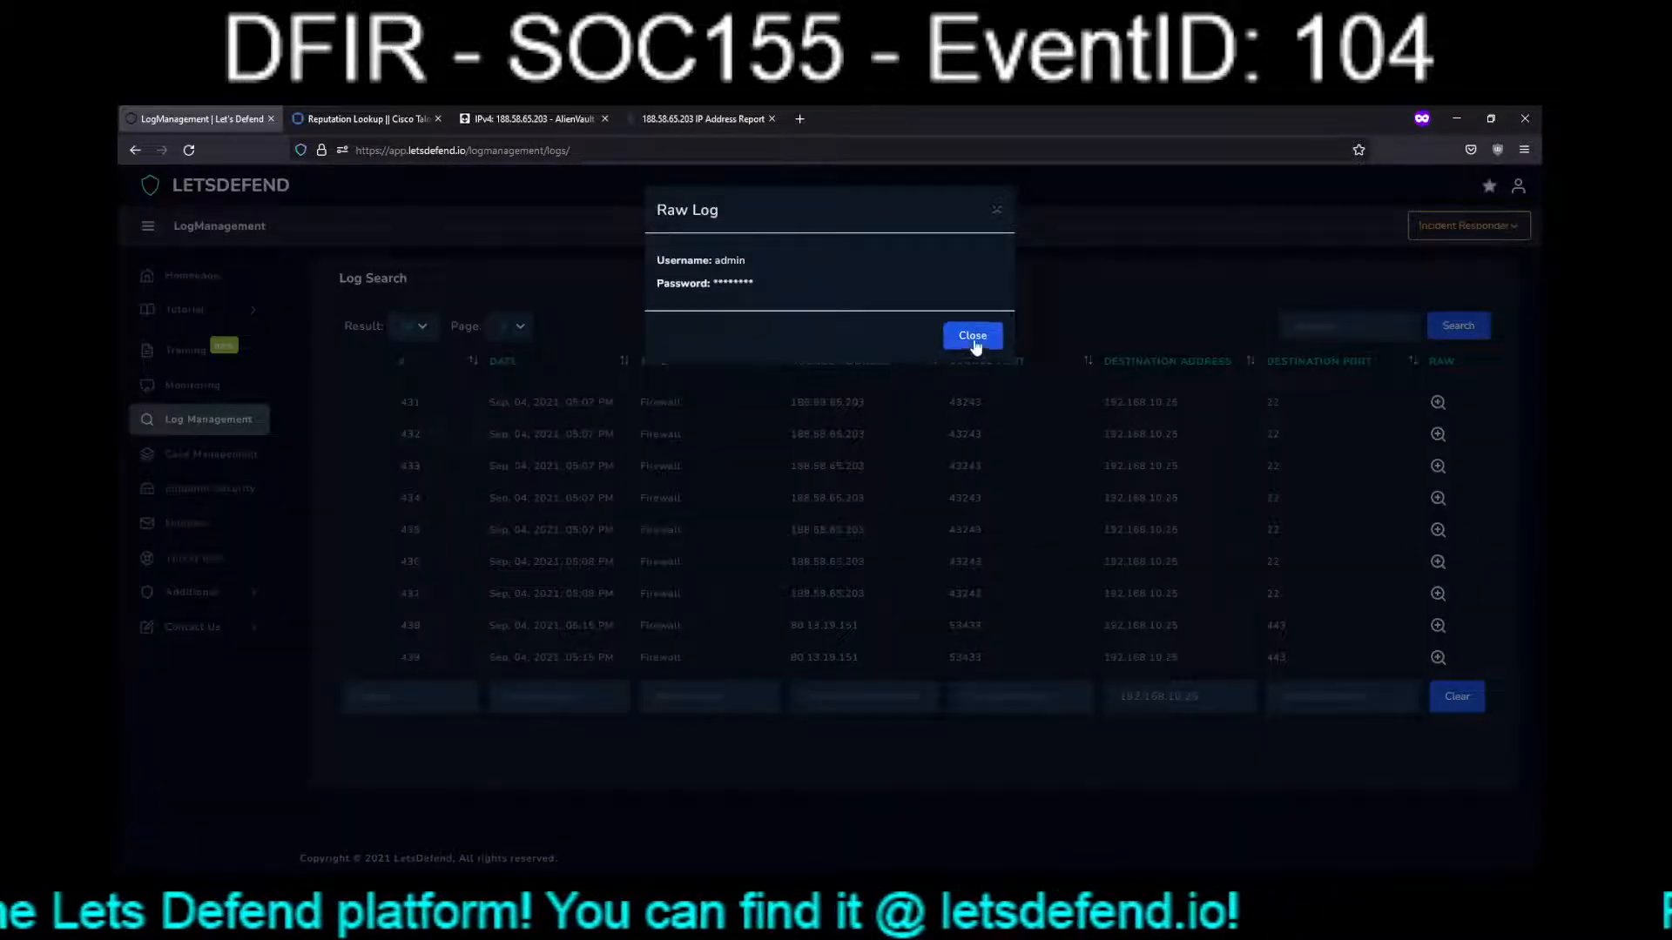
left_click(974, 337)
left_click(1438, 562)
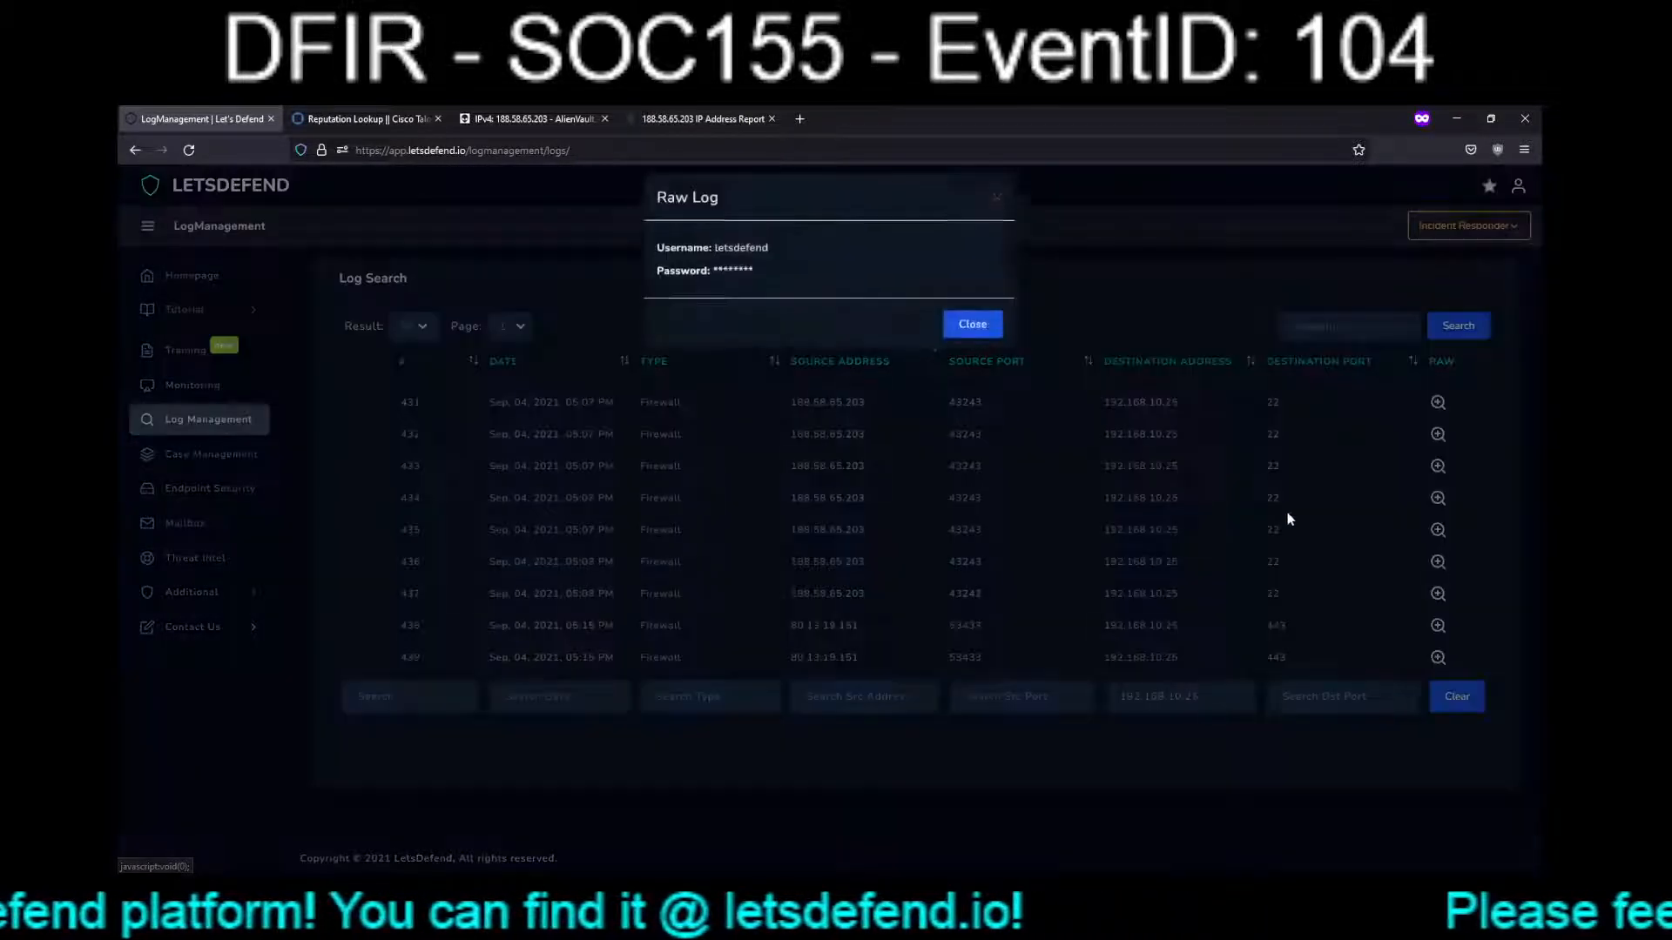
left_click(974, 337)
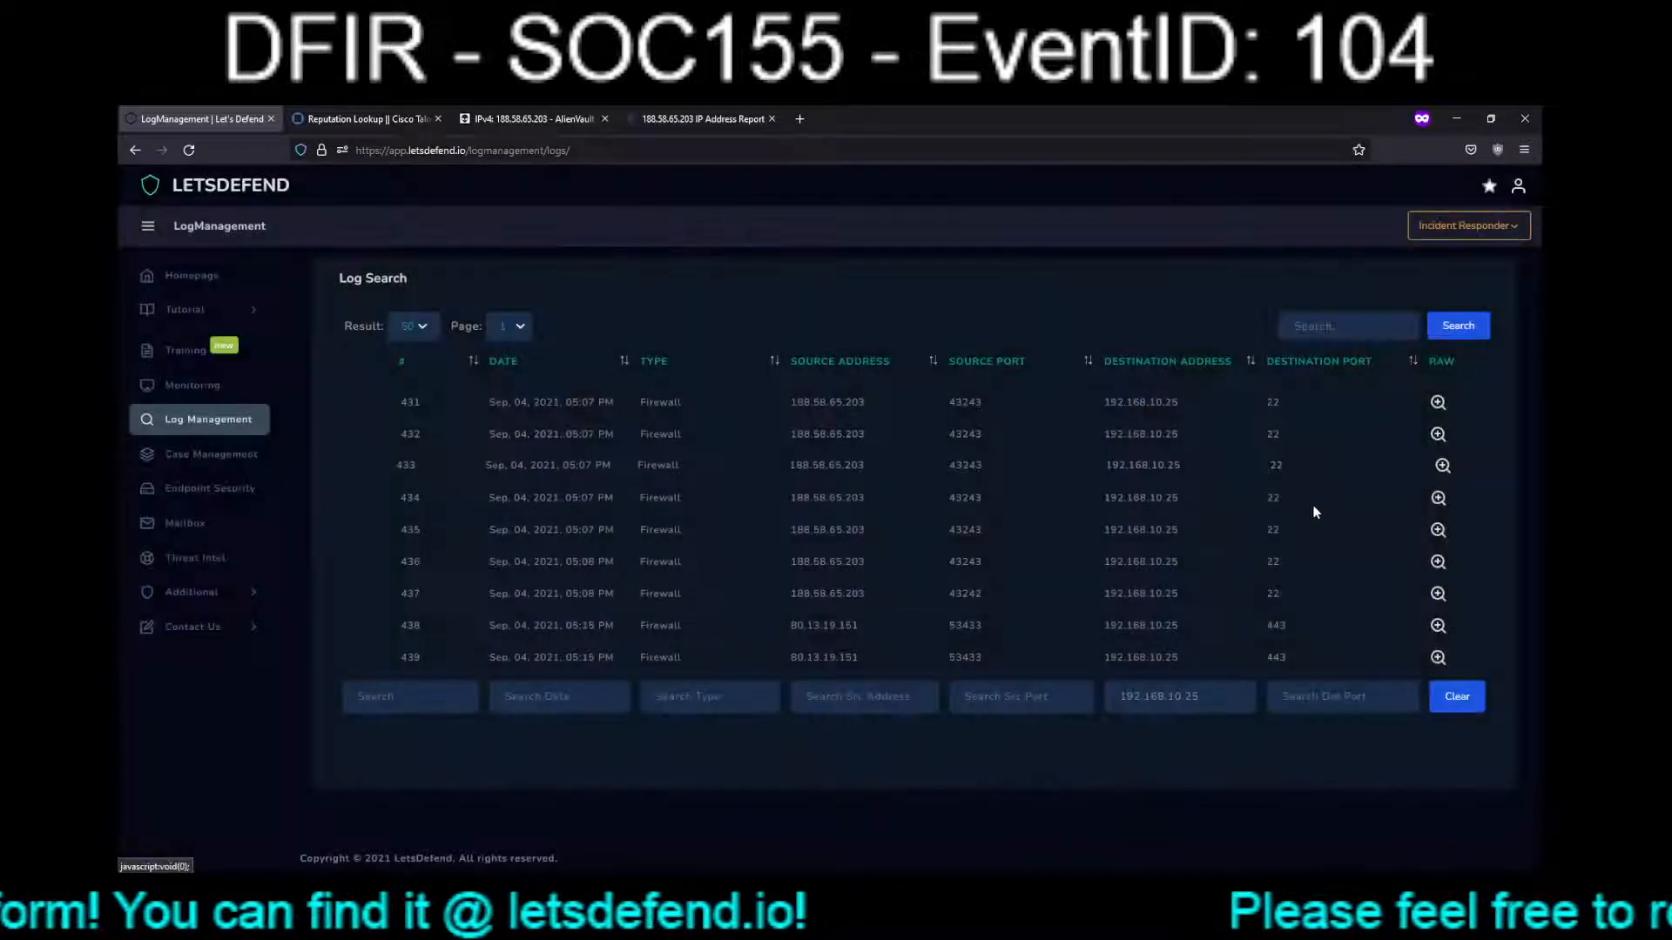
left_click(1439, 594)
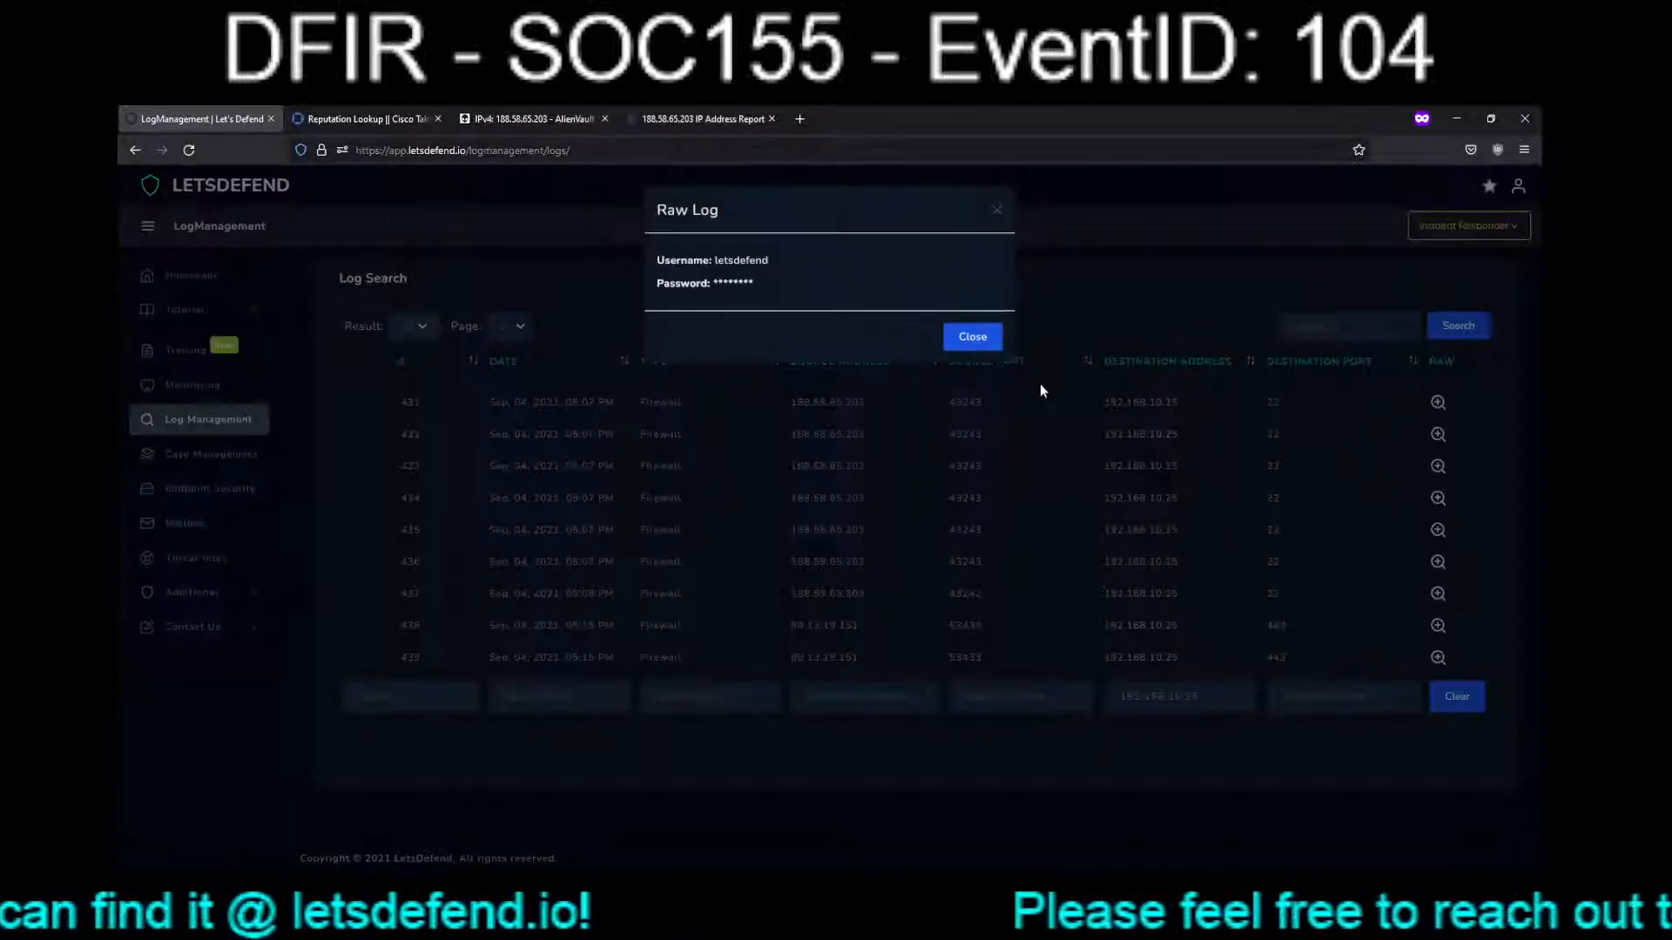
left_click(972, 336)
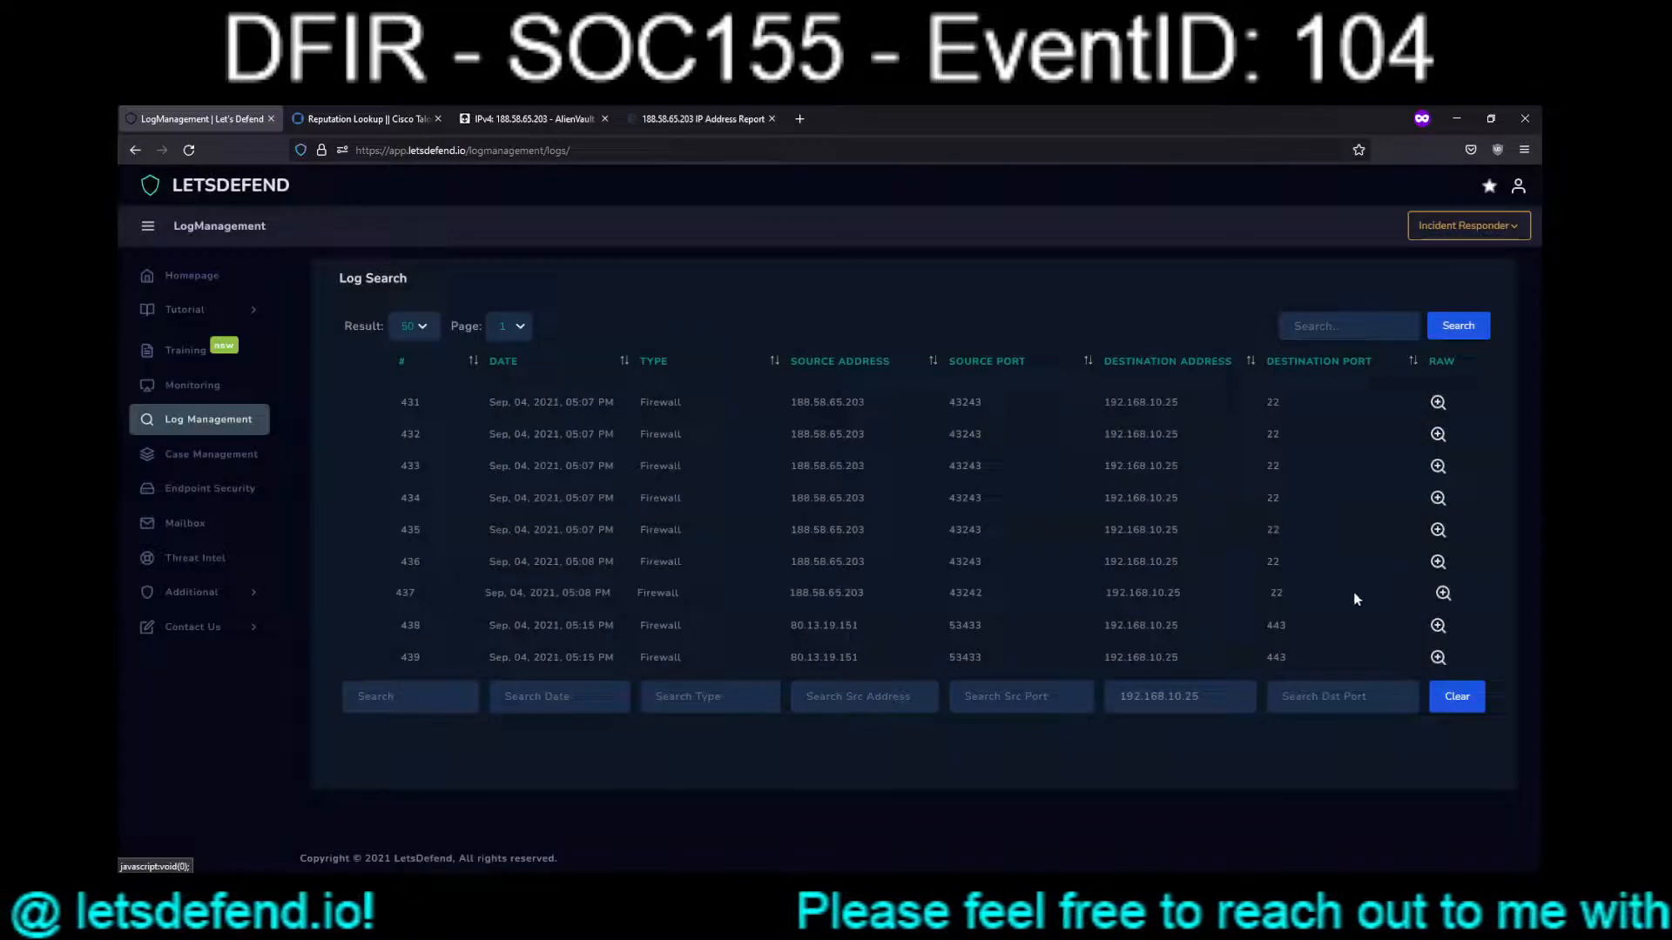
Inspect the raw logs of entries 438 and 439, which come from source address 80.13.19.151.
left_click(1440, 626)
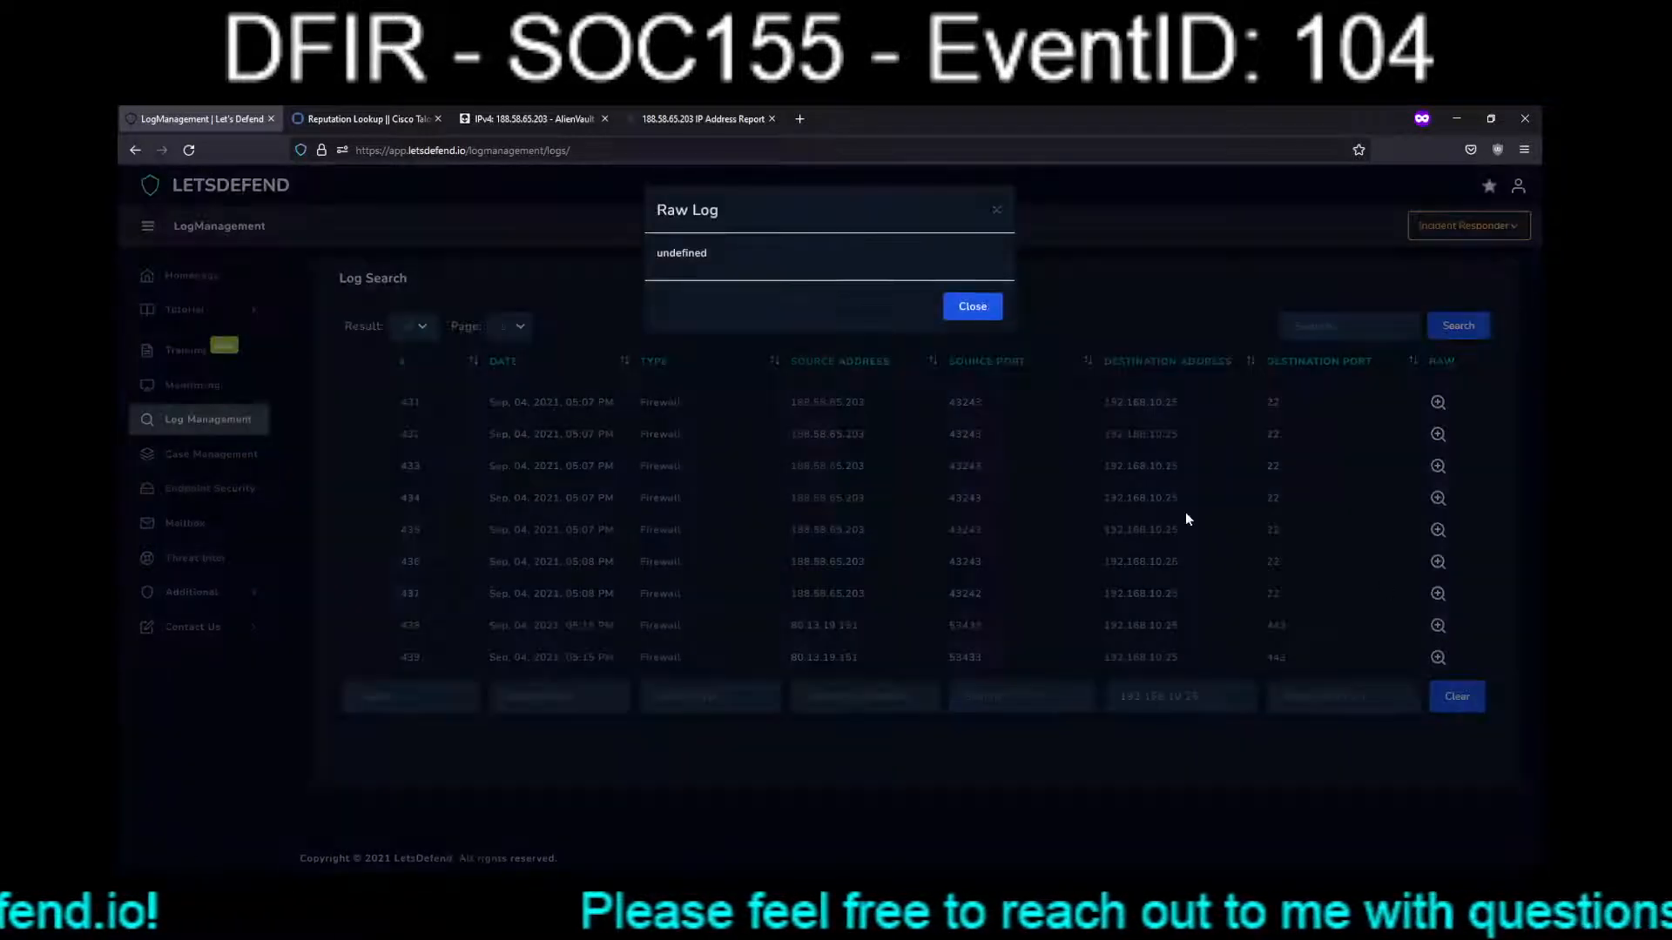
left_click(983, 309)
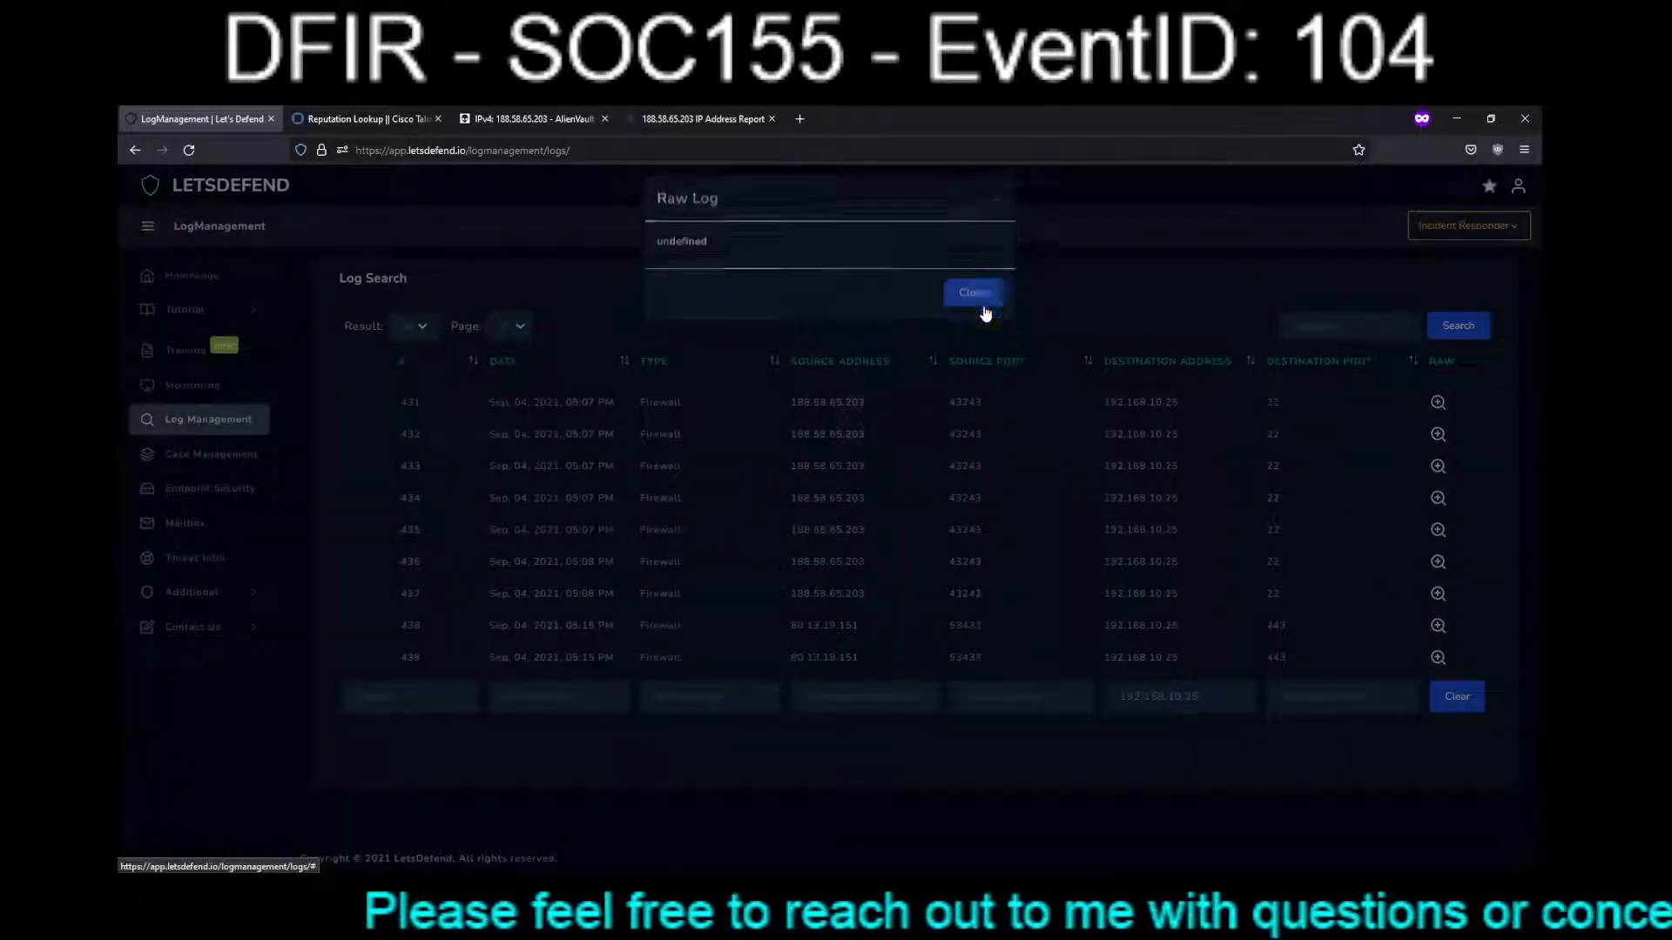
left_click(1442, 657)
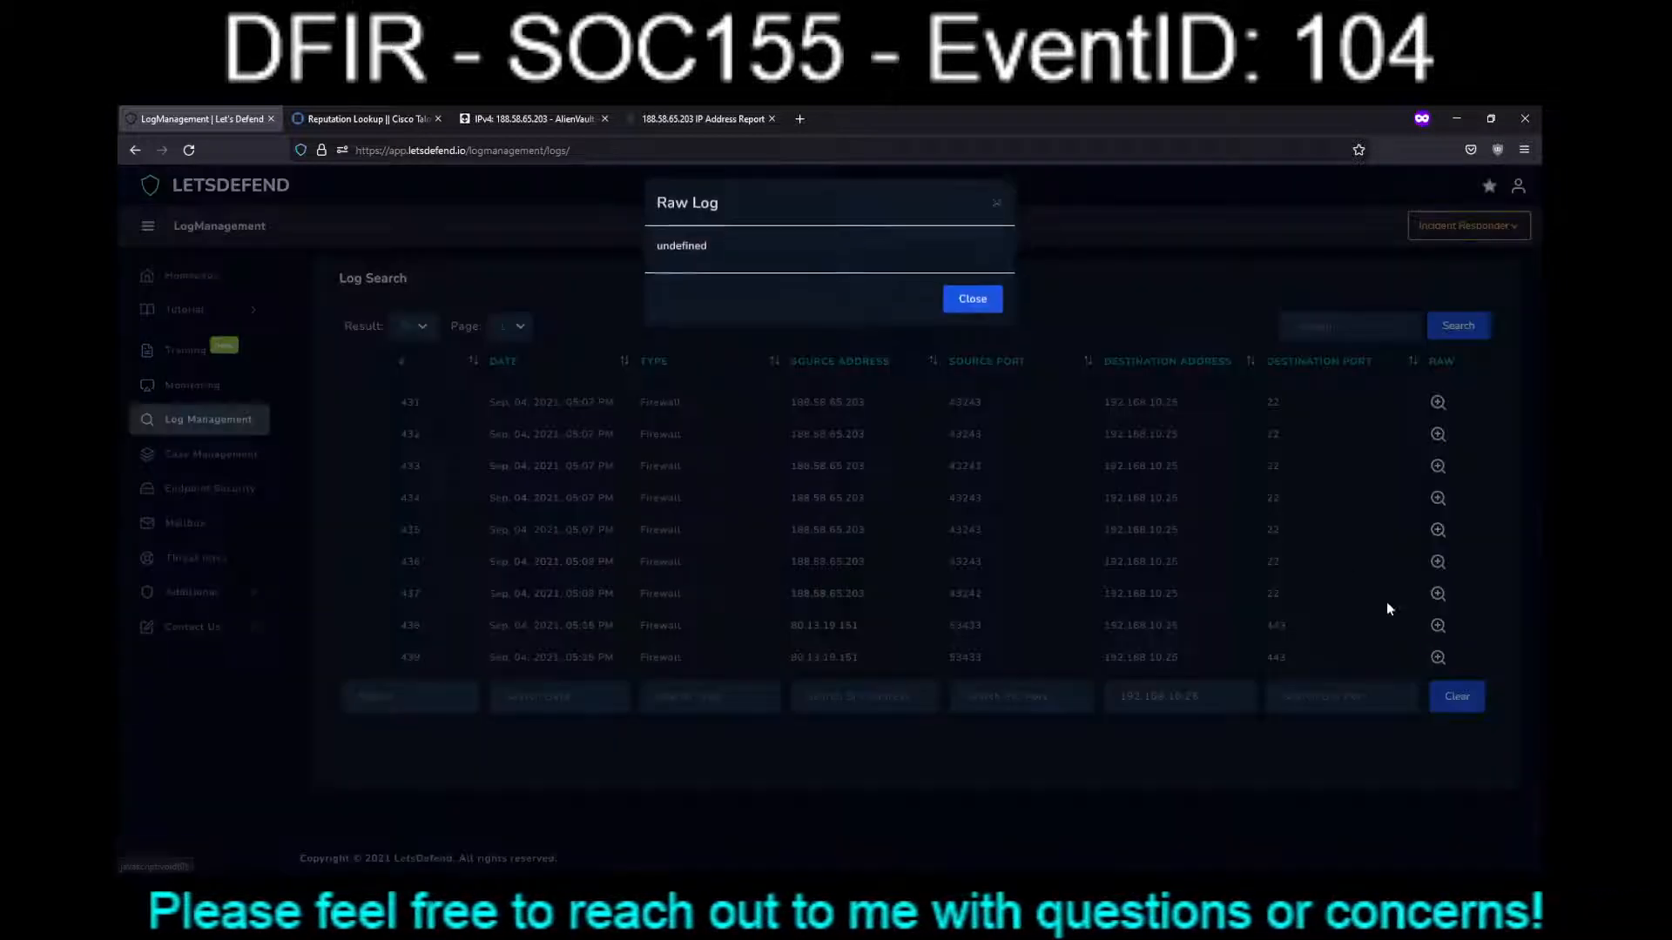
left_click(976, 304)
left_click_drag(863, 628, 788, 628)
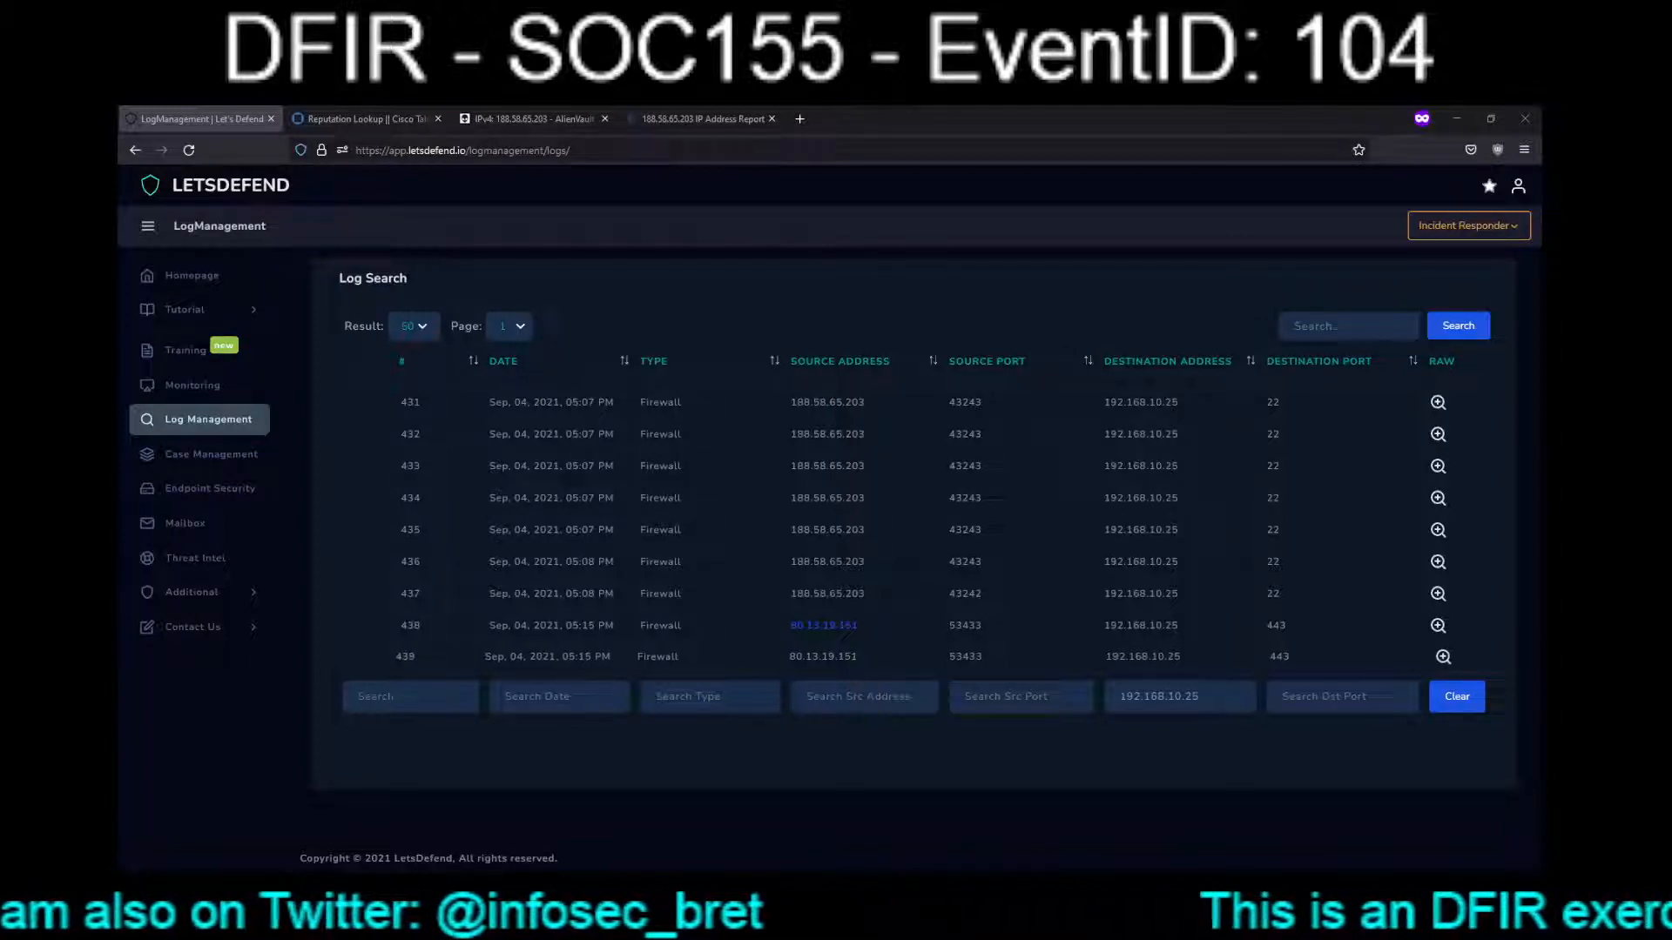
left_click(1438, 658)
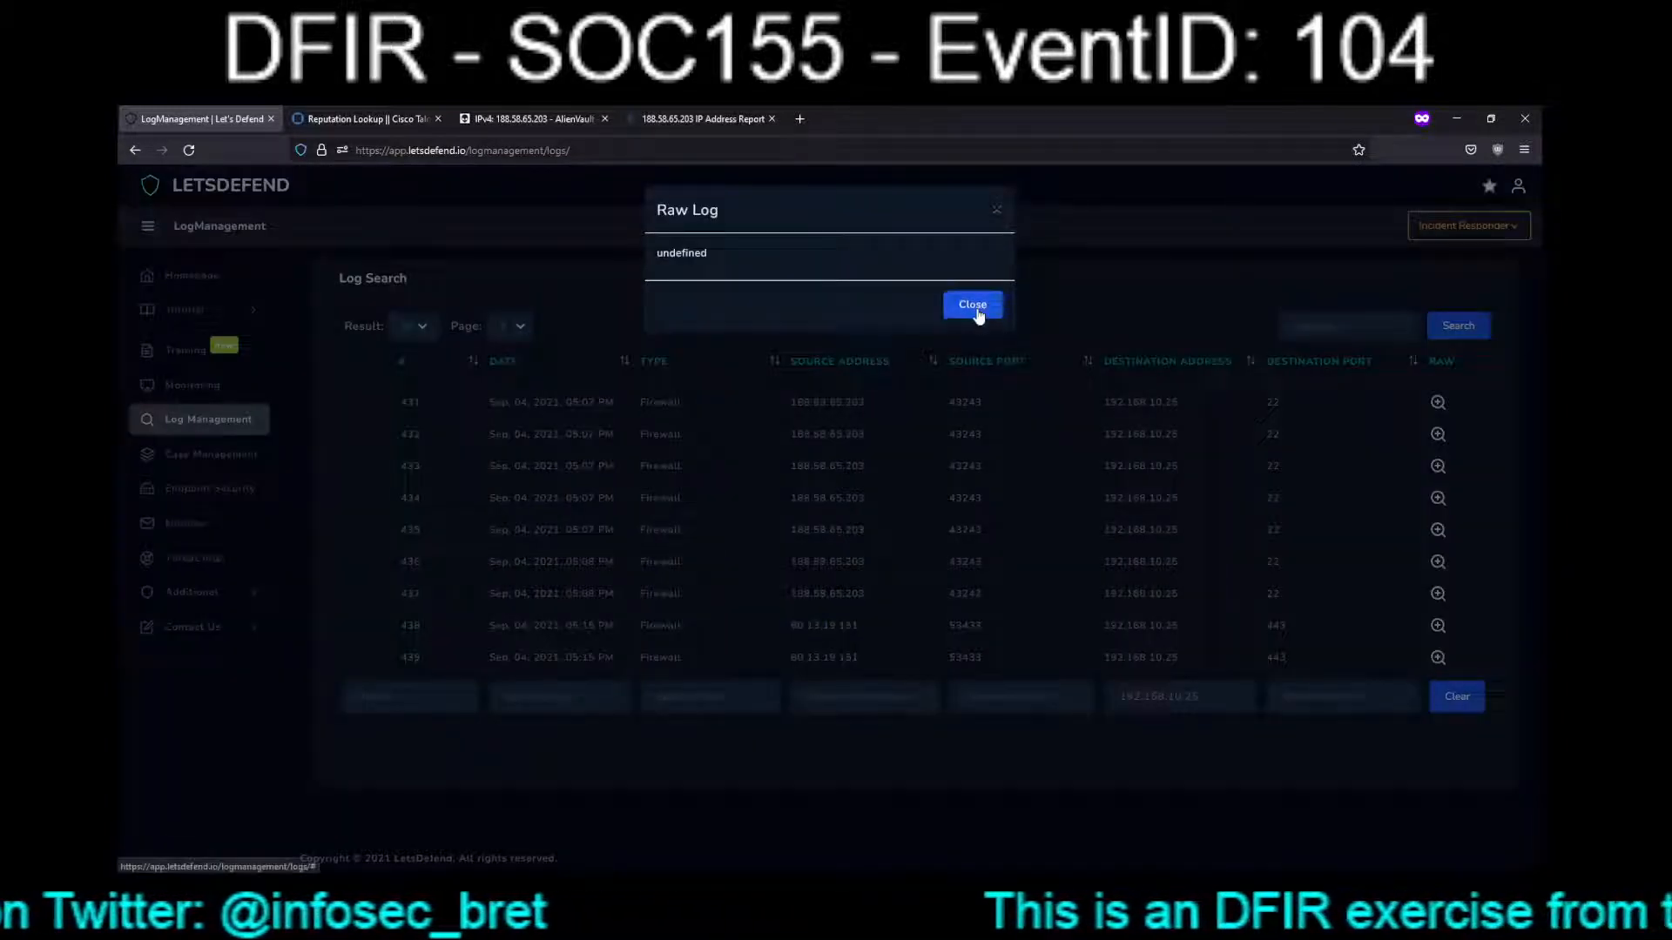
left_click(973, 306)
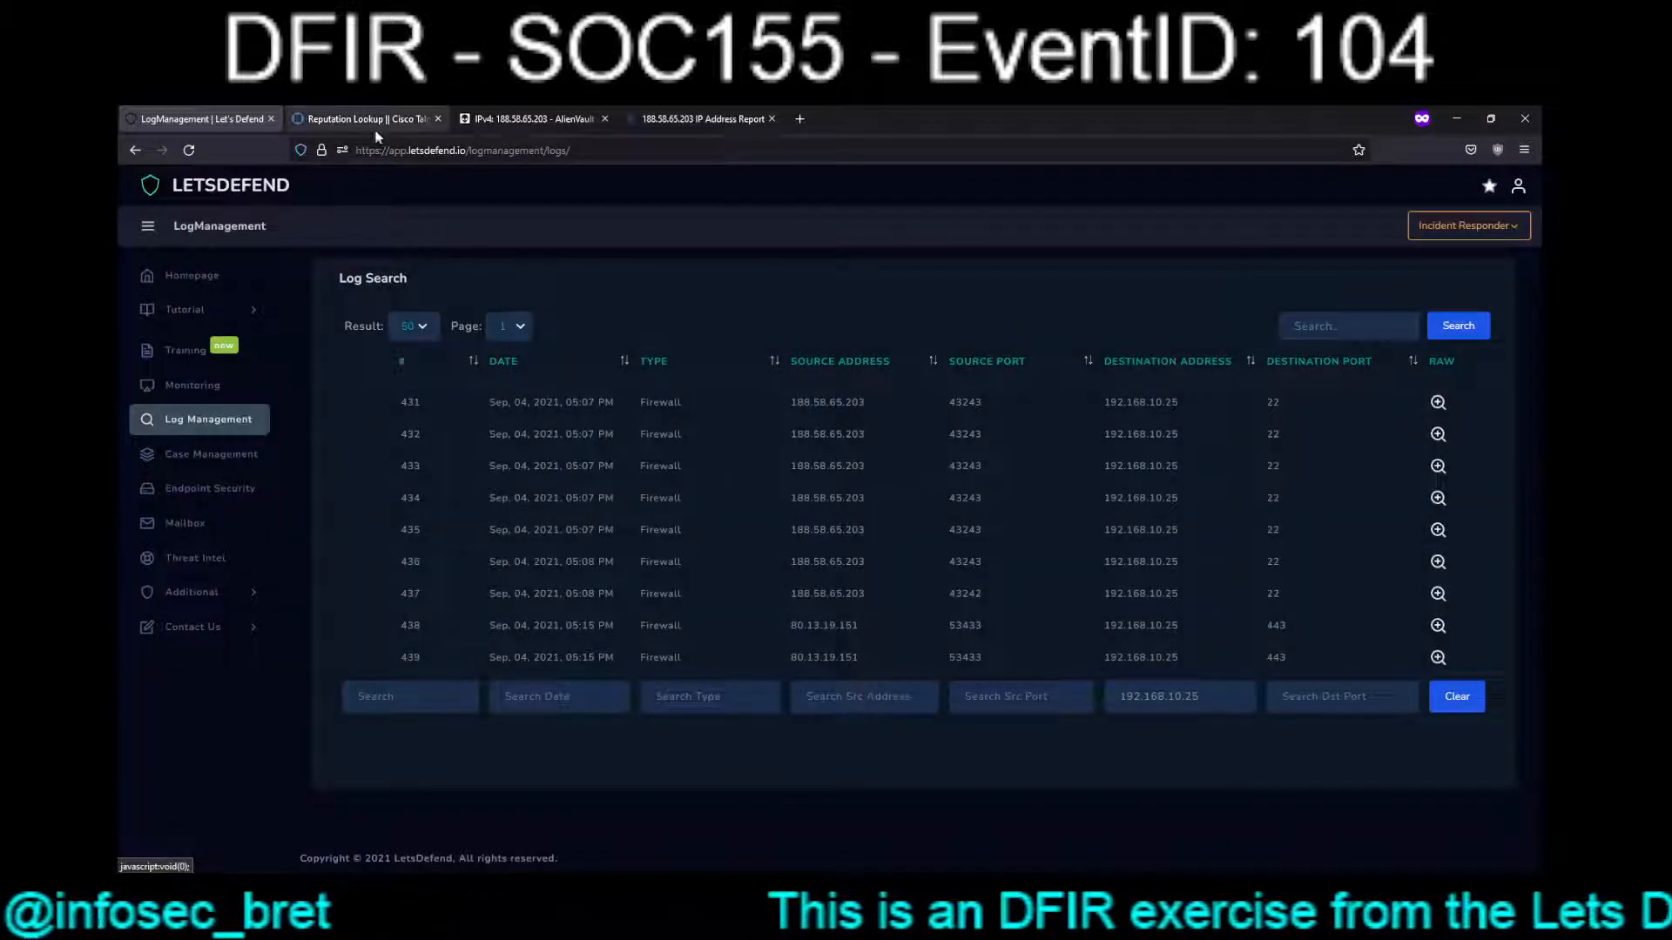
Review the reputation reports for 188.58.65.203 on Cisco Talos, AlienVault and IBM X-Force Exchange.
left_click(323, 122)
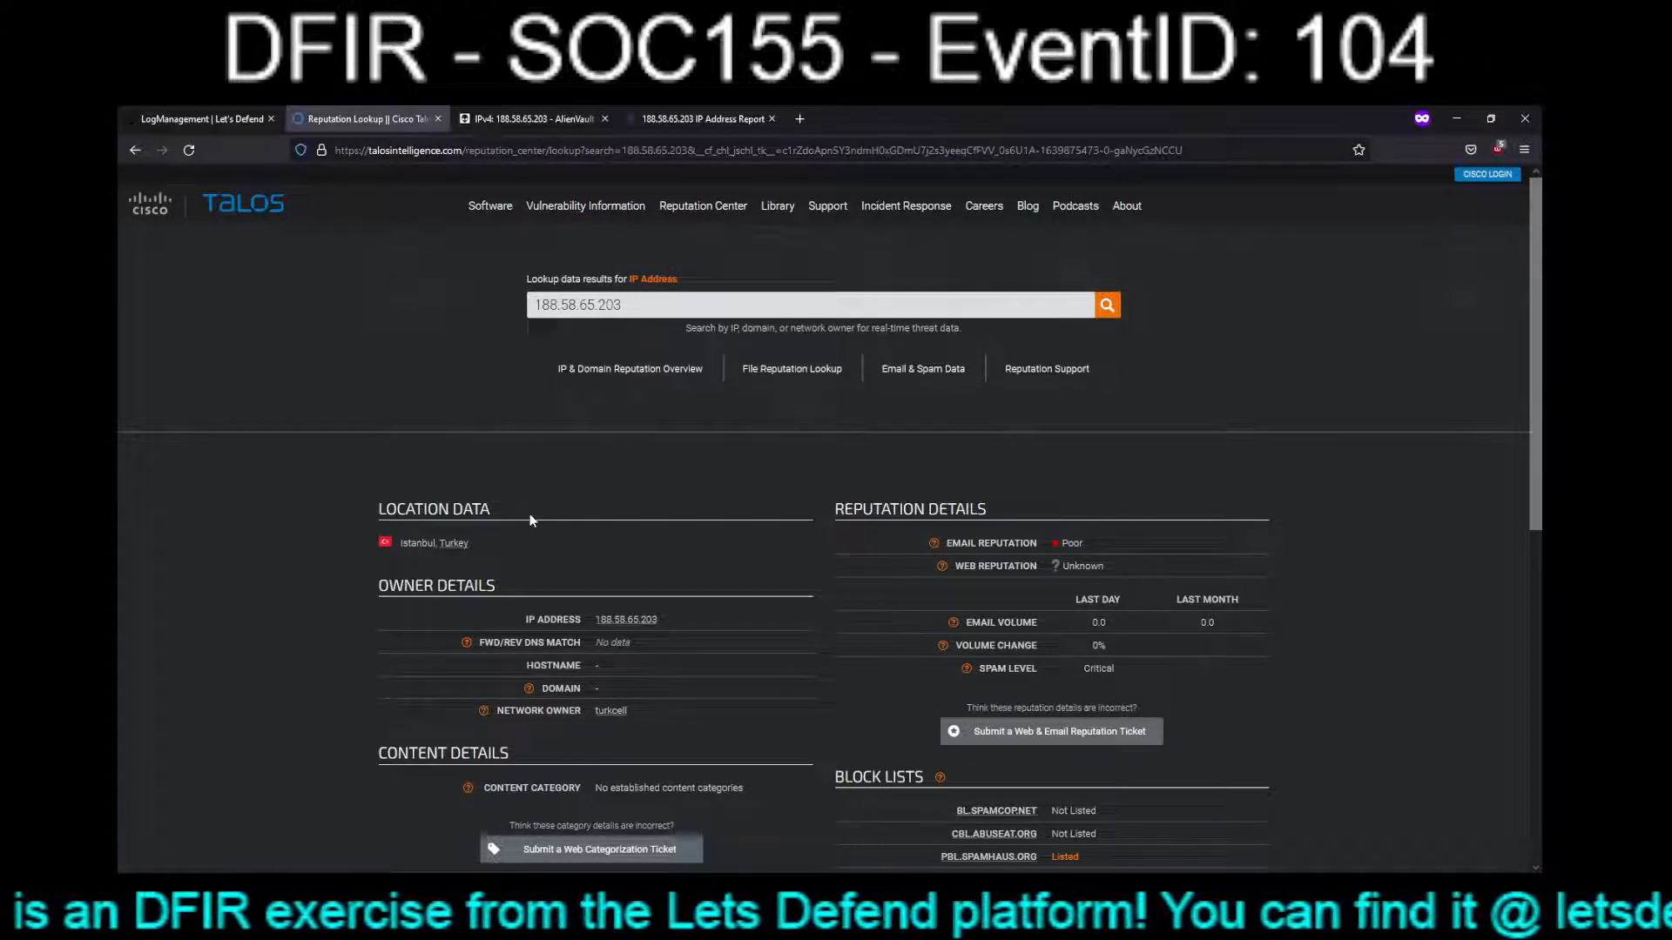
left_click(514, 120)
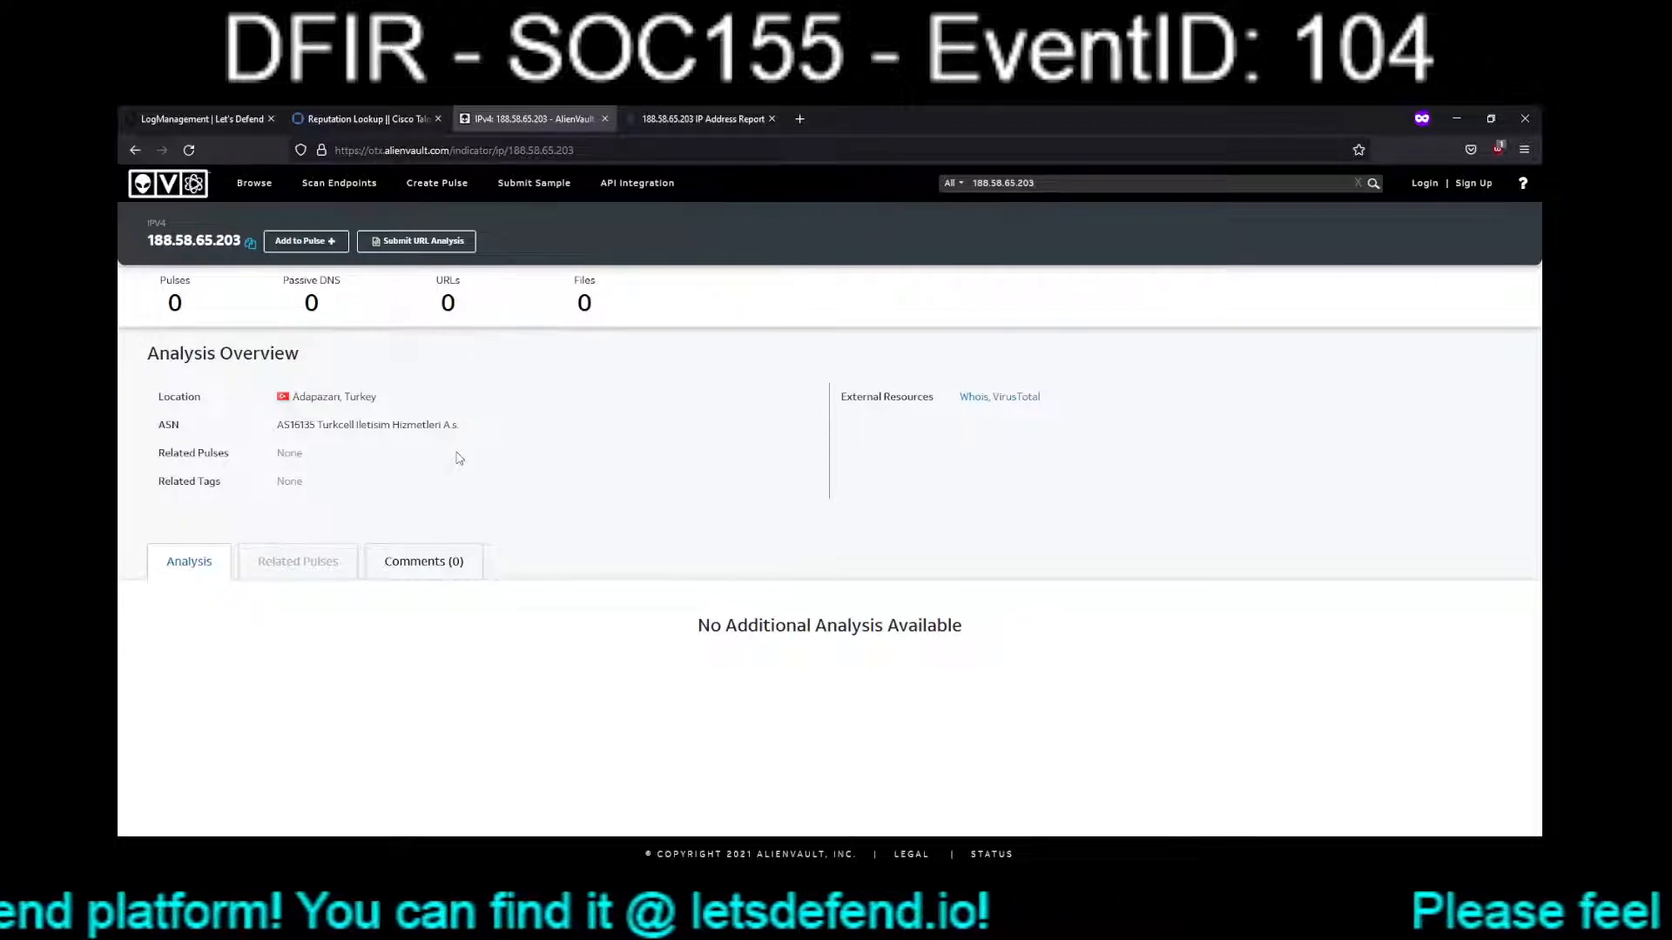
left_click(661, 120)
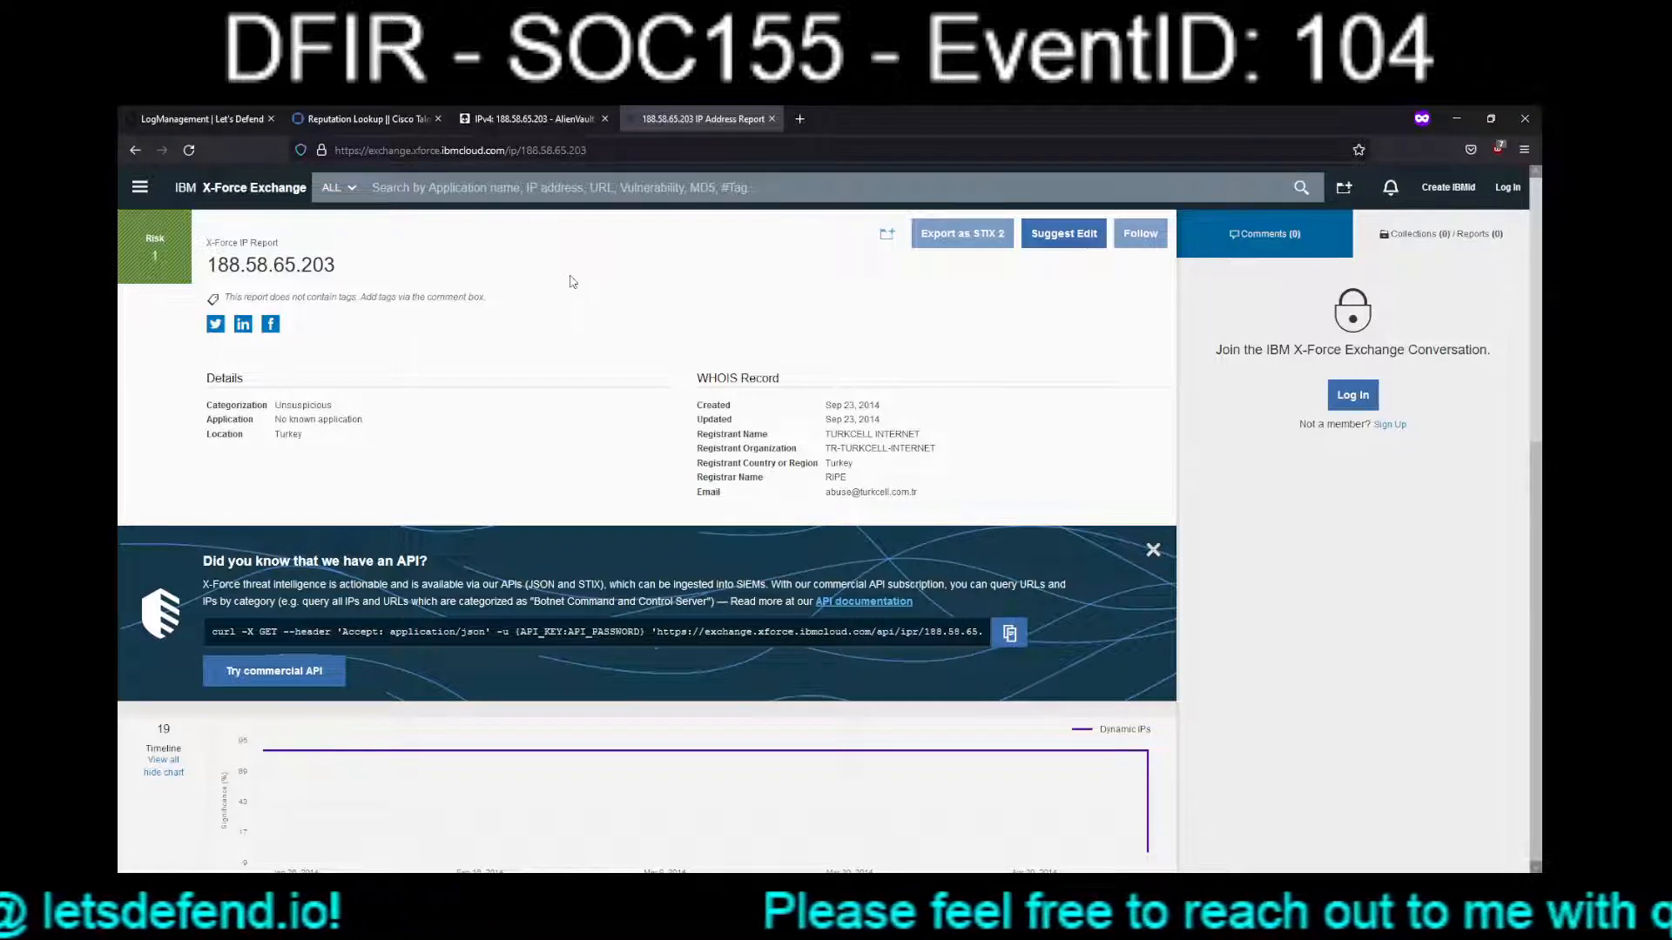
Copy the IP address 188.58.65.203 from the X-Force report and search for it on shodan.io in a new browser tab.
left_click_drag(338, 266, 202, 273)
key("ctrl+c")
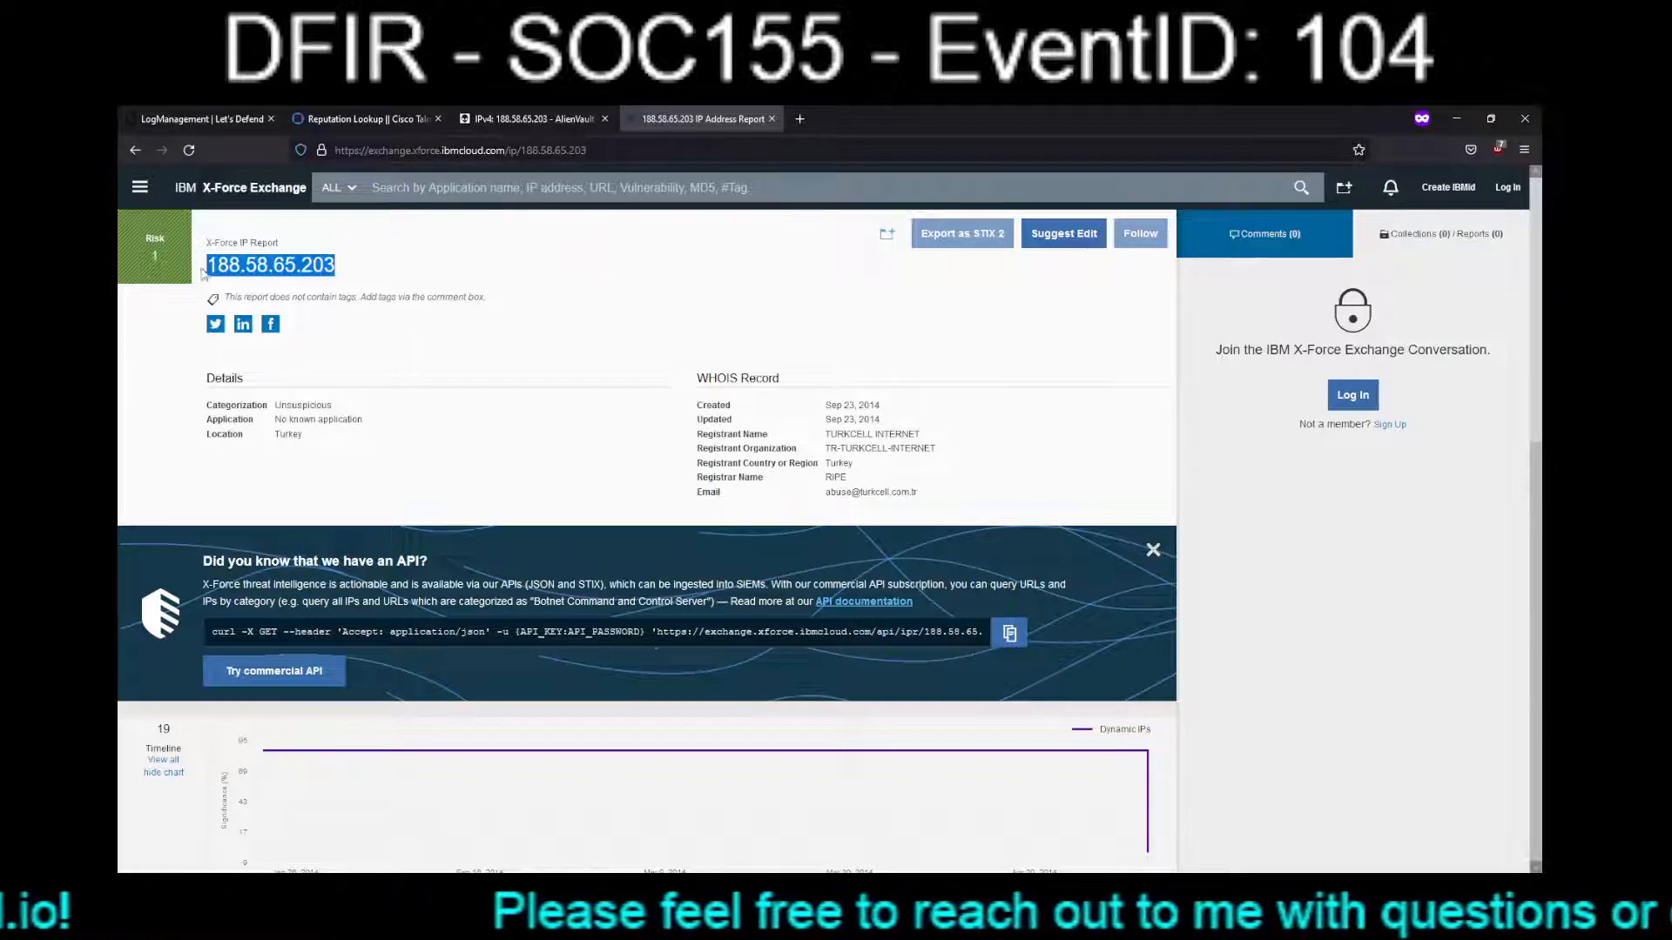
left_click(802, 123)
type("sho")
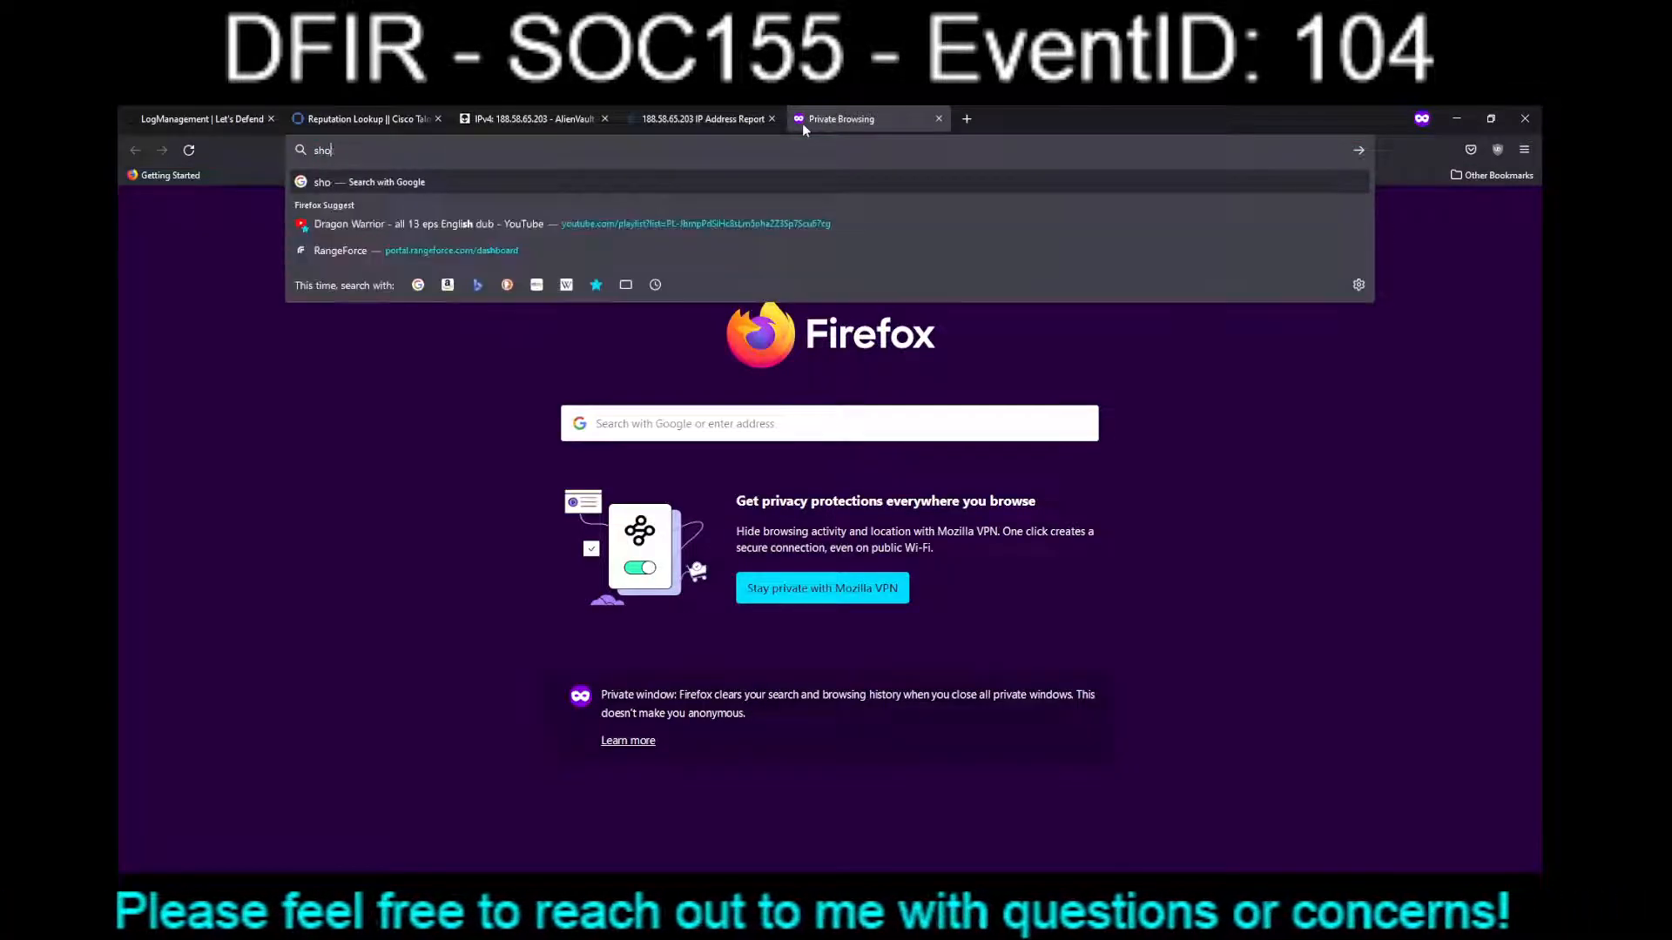
type("dan.io")
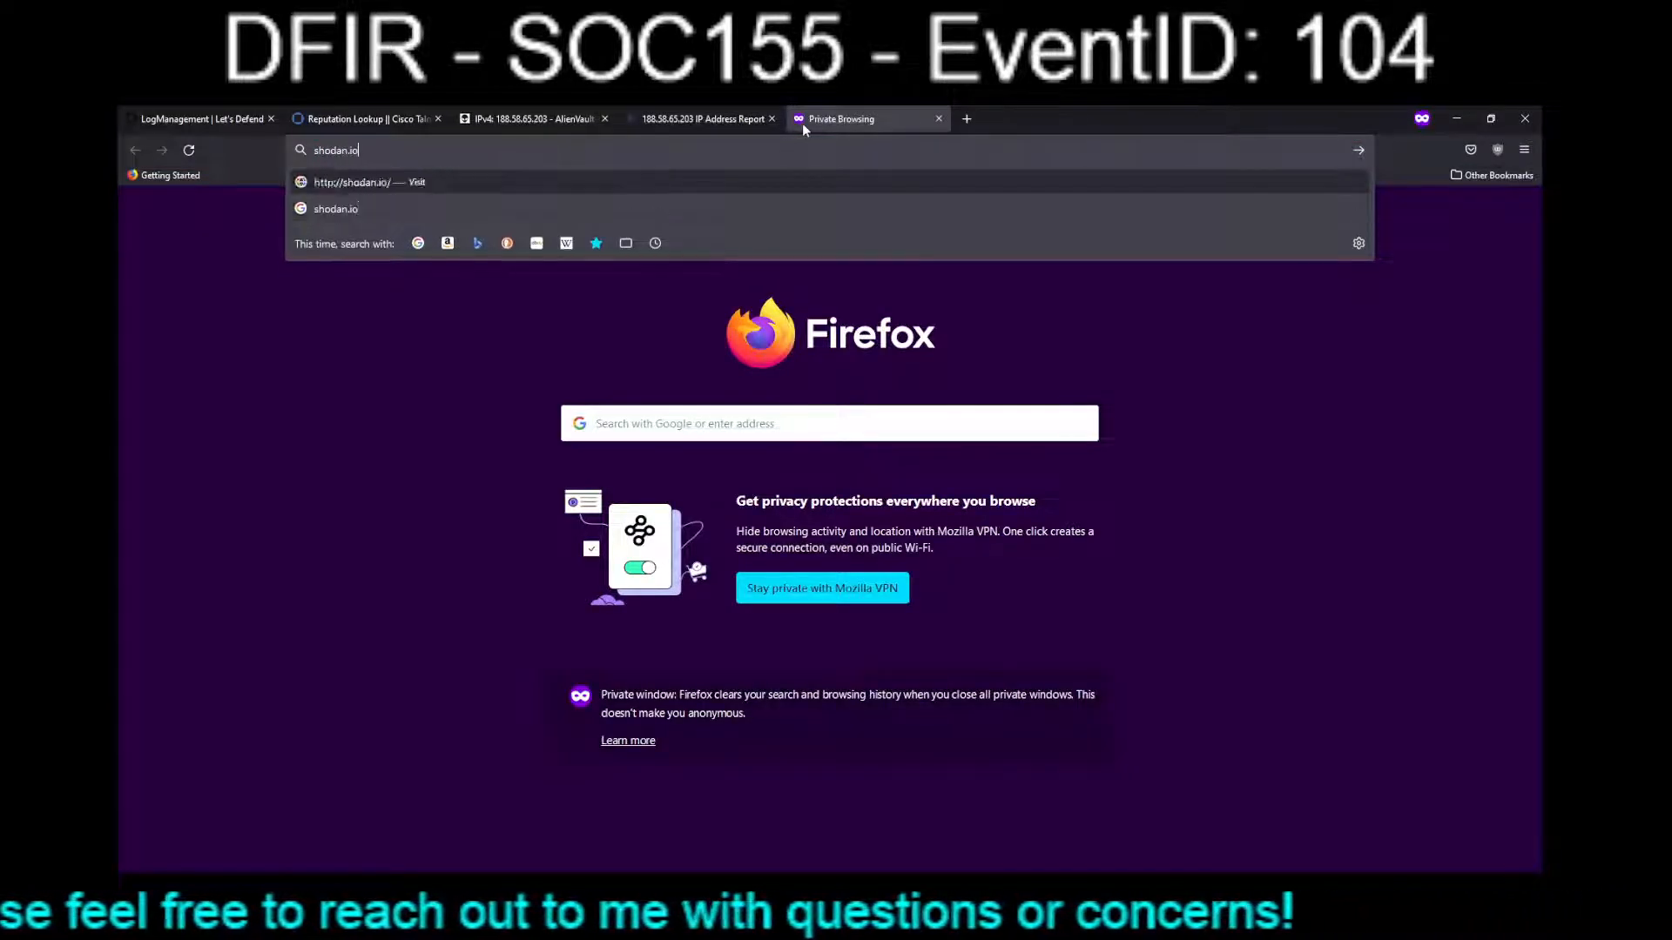
key("Return")
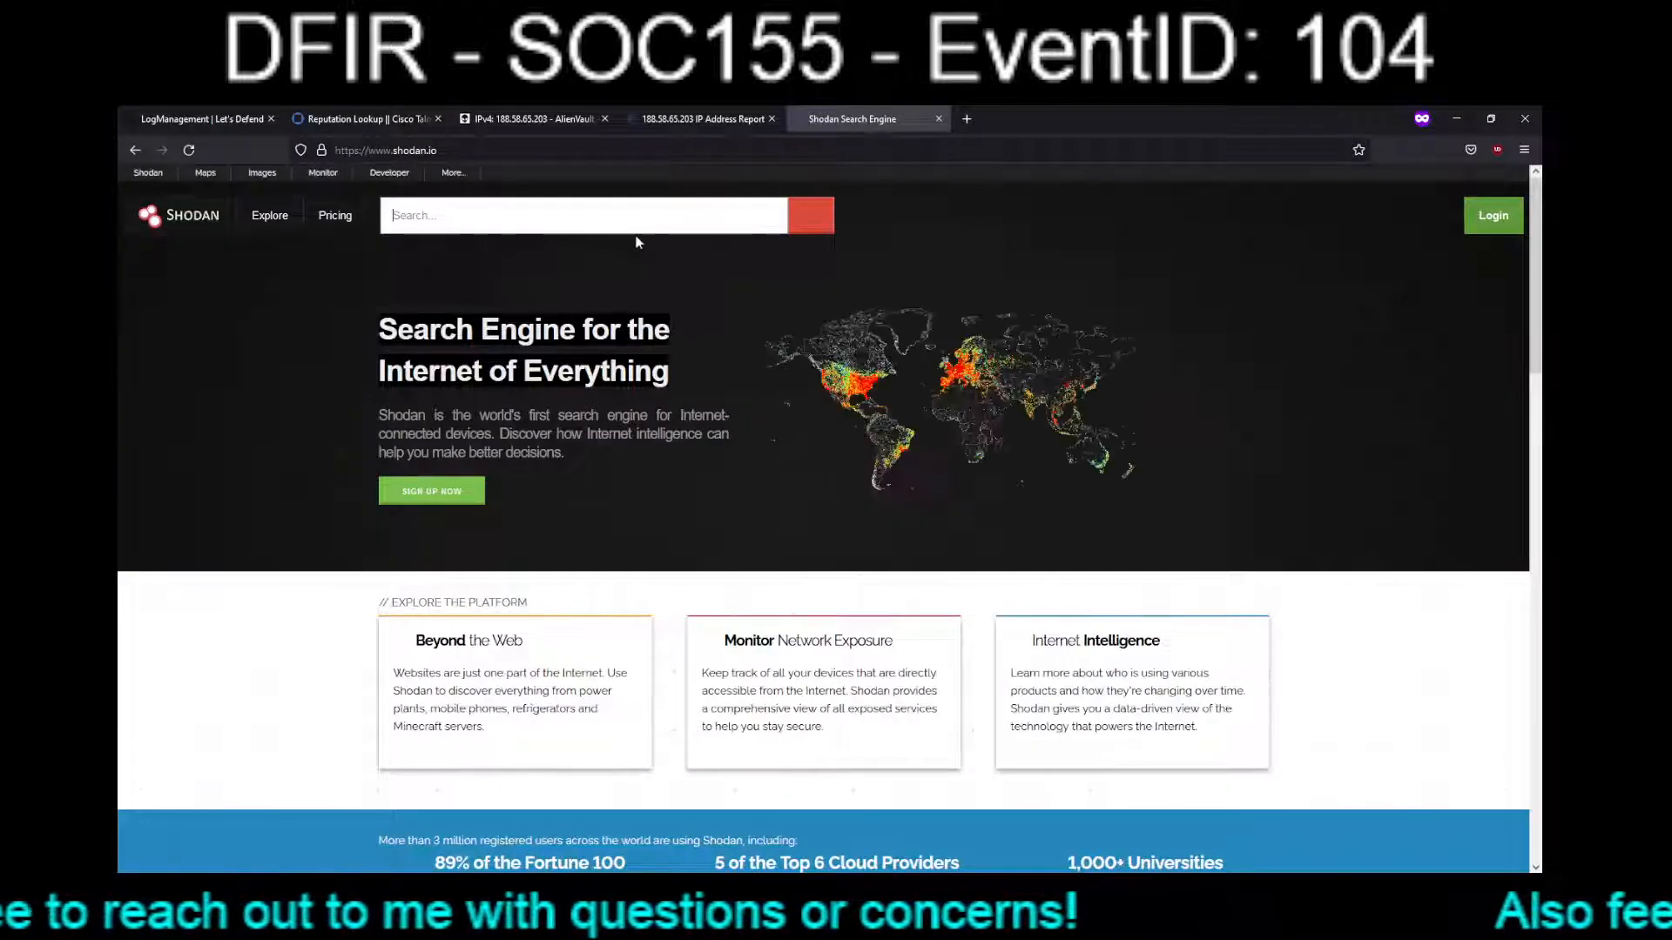
key("ctrl+v")
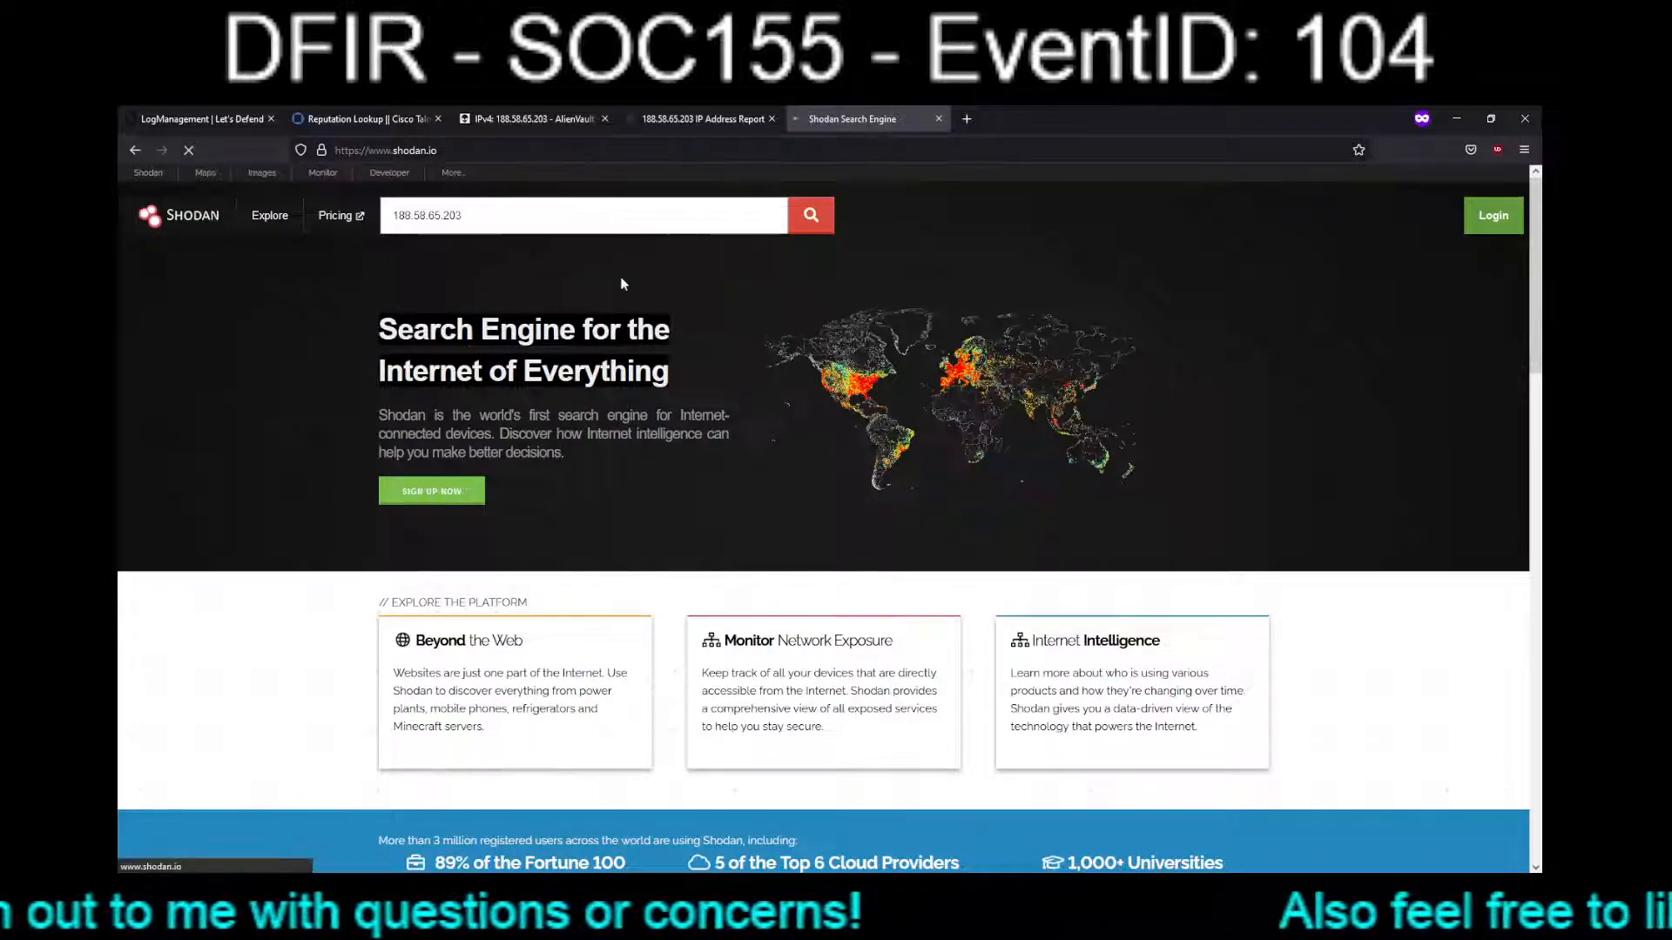
key("Return")
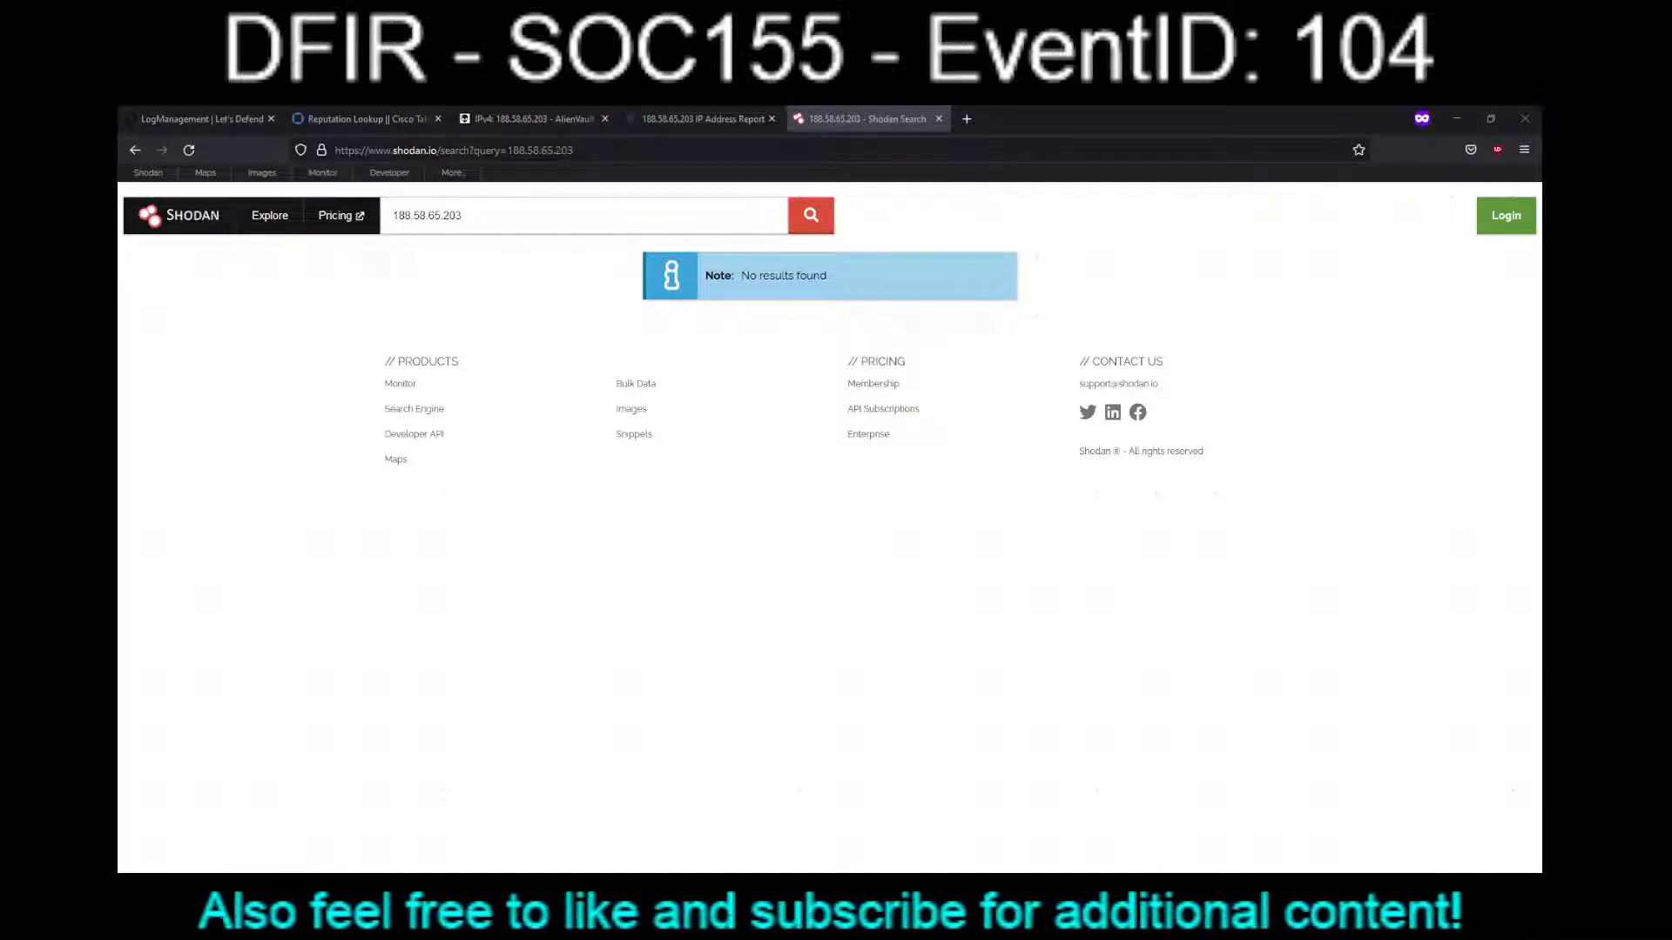
Search Shodan for 80.13.19.151 and review the host's general information, open ports and vulnerabilities.
double_click(574, 222)
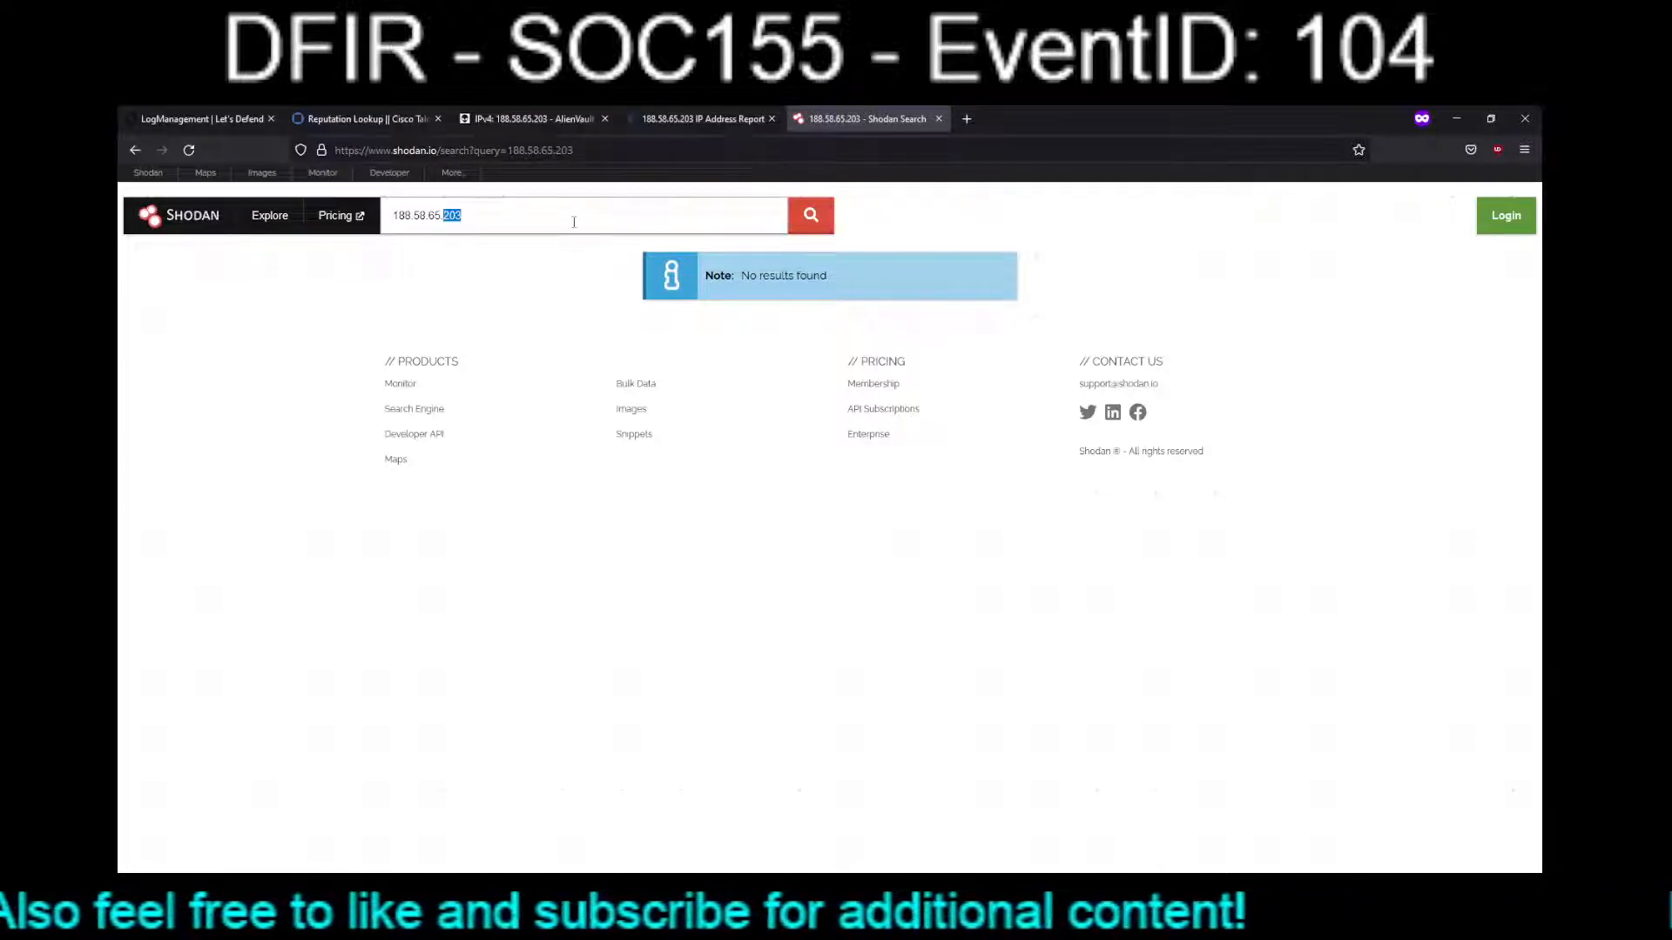
triple_click(574, 222)
type("80.13.19.151")
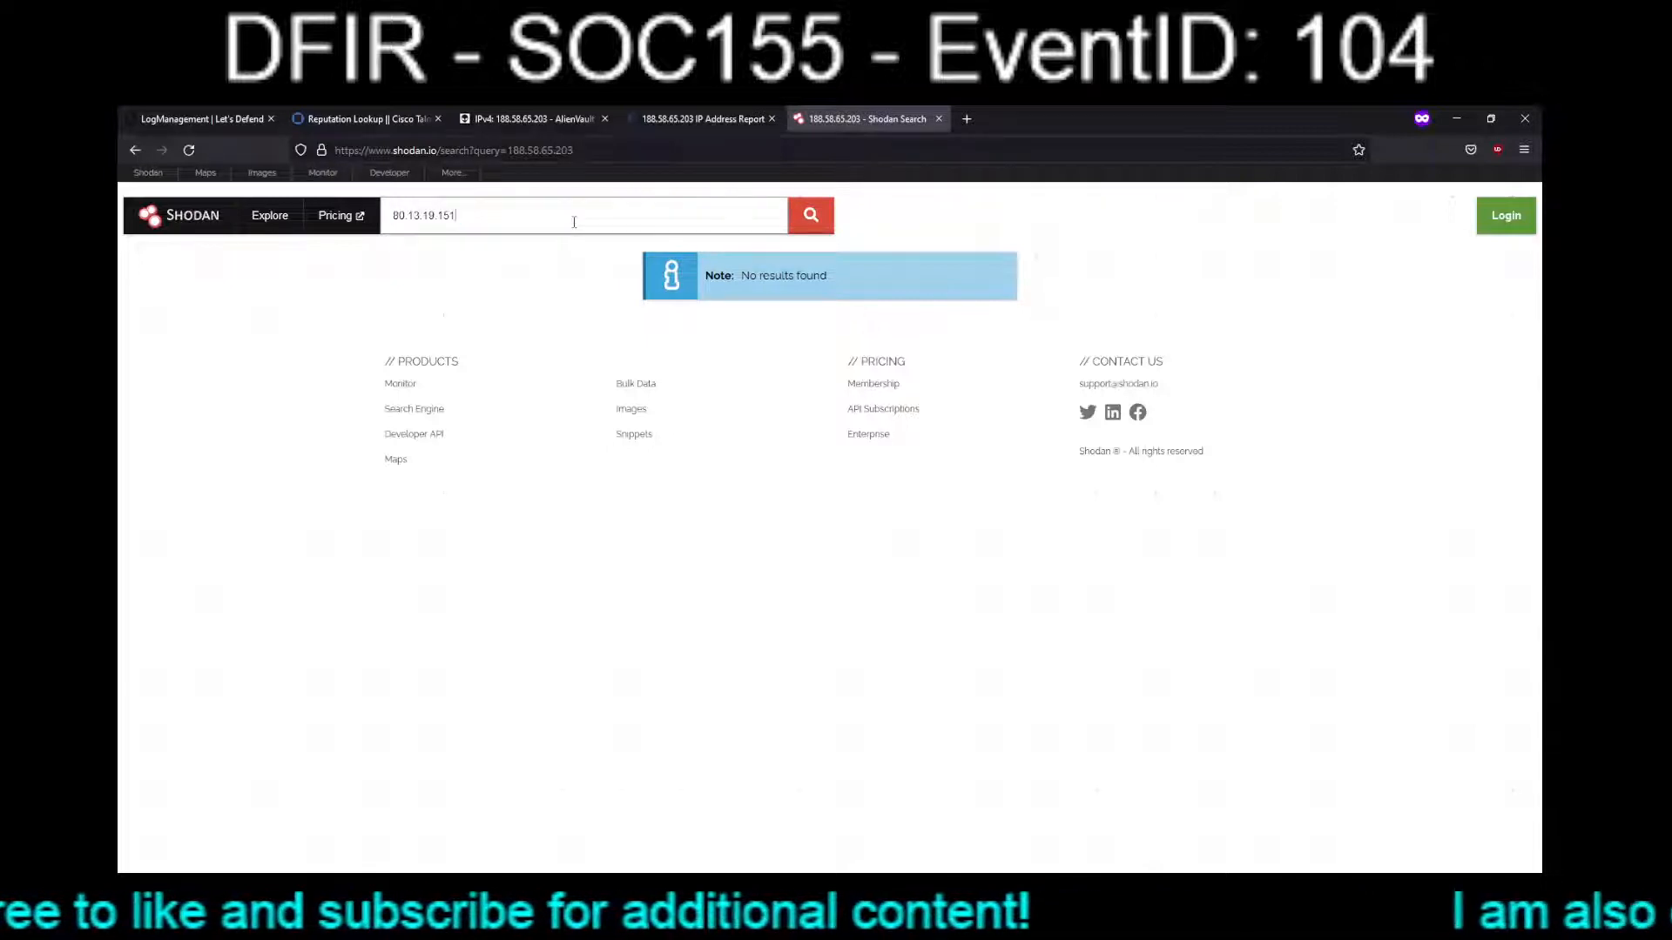
key("Return")
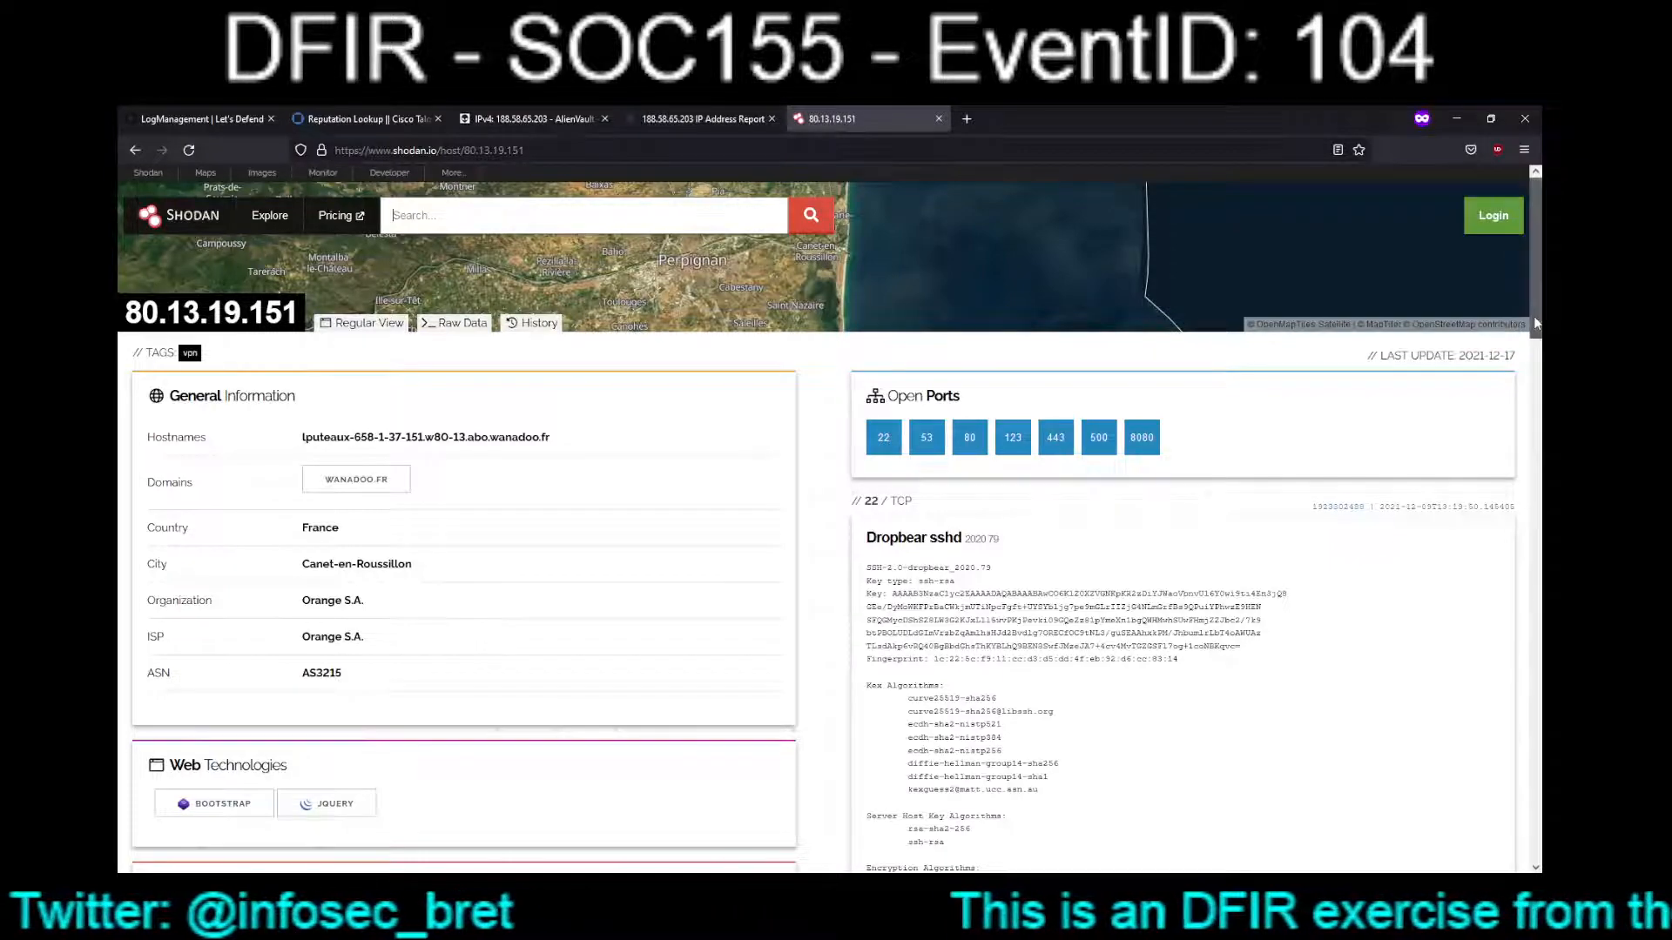
left_click_drag(1534, 335, 1531, 471)
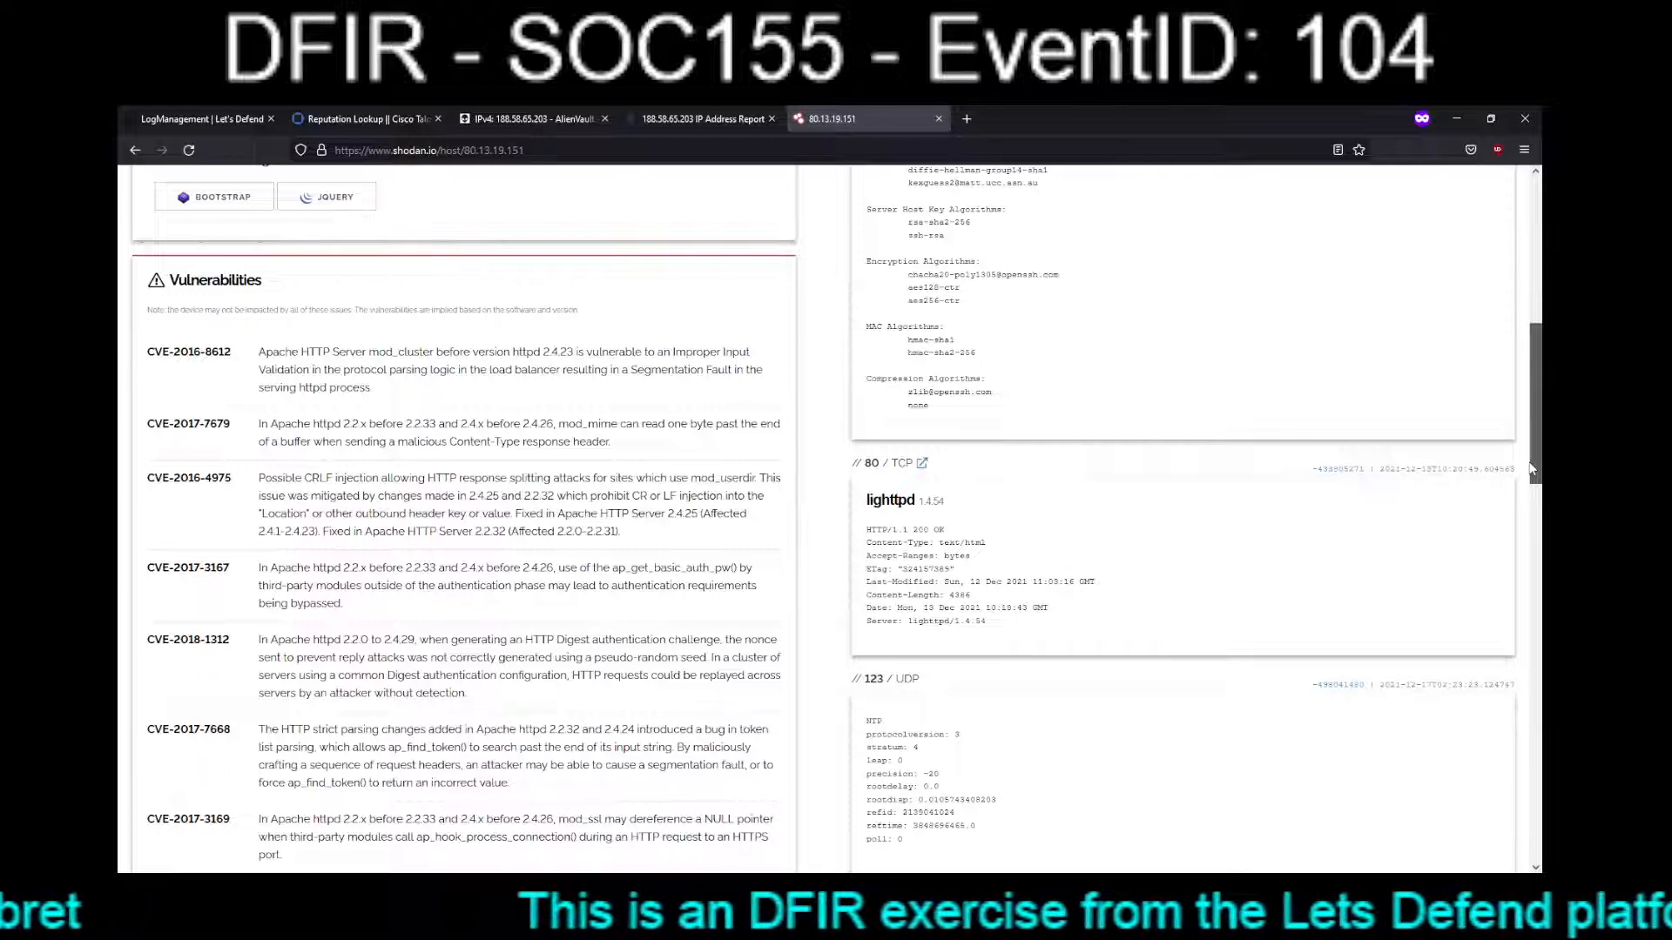
left_click_drag(1531, 469, 1493, 831)
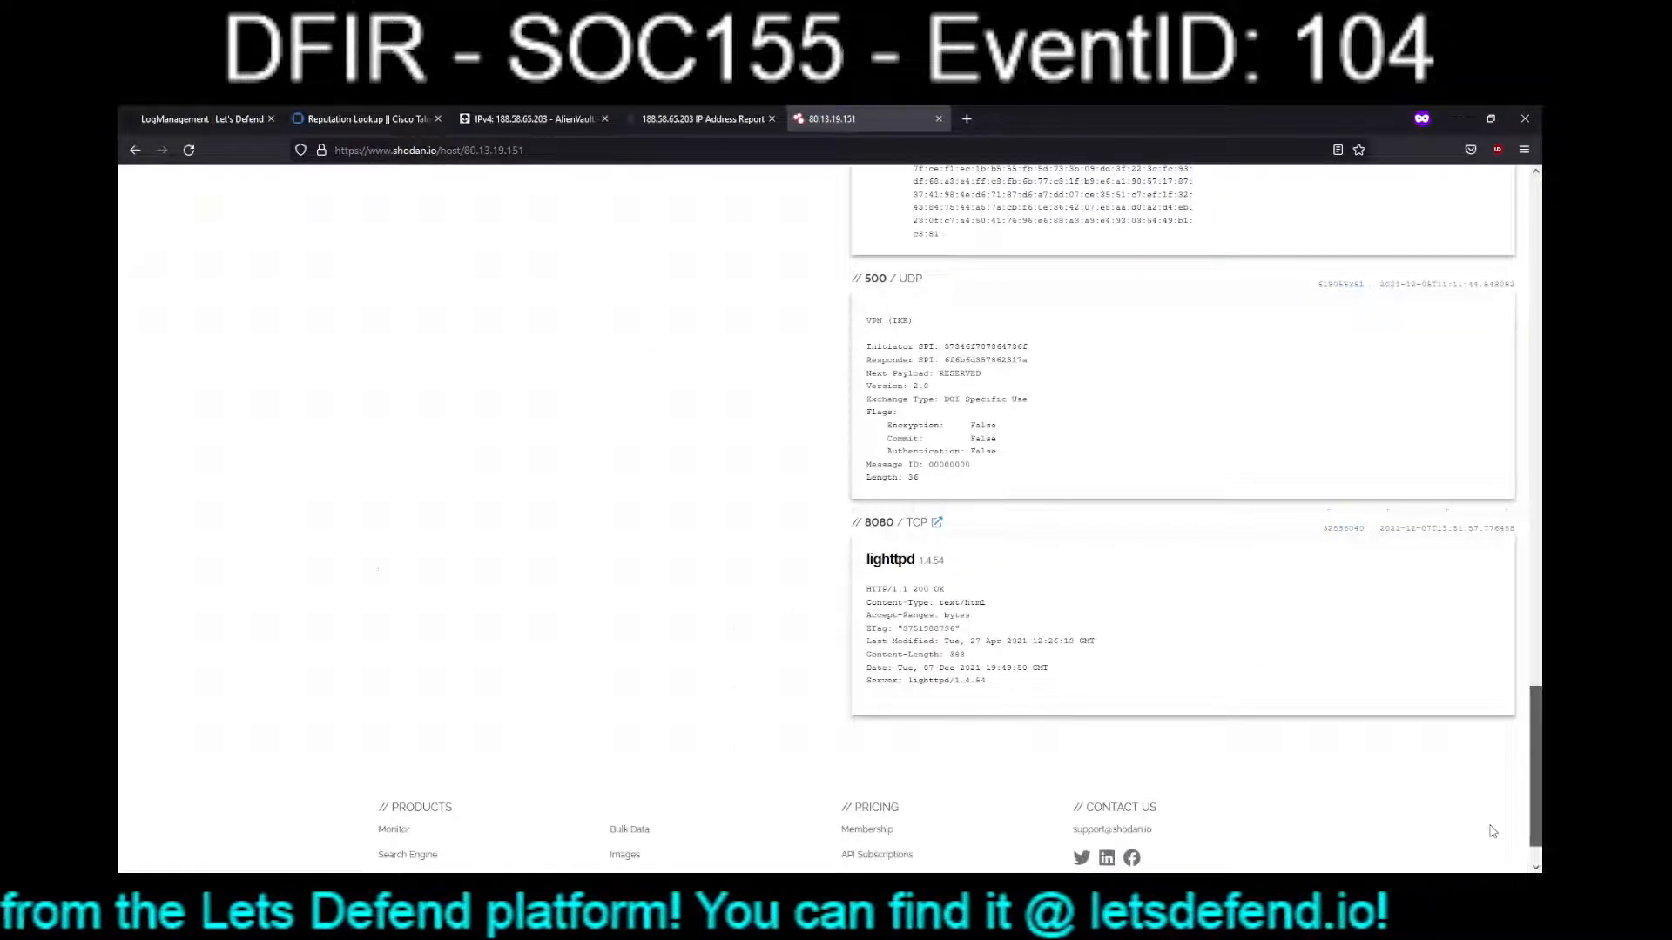
left_click_drag(1493, 830, 1463, 758)
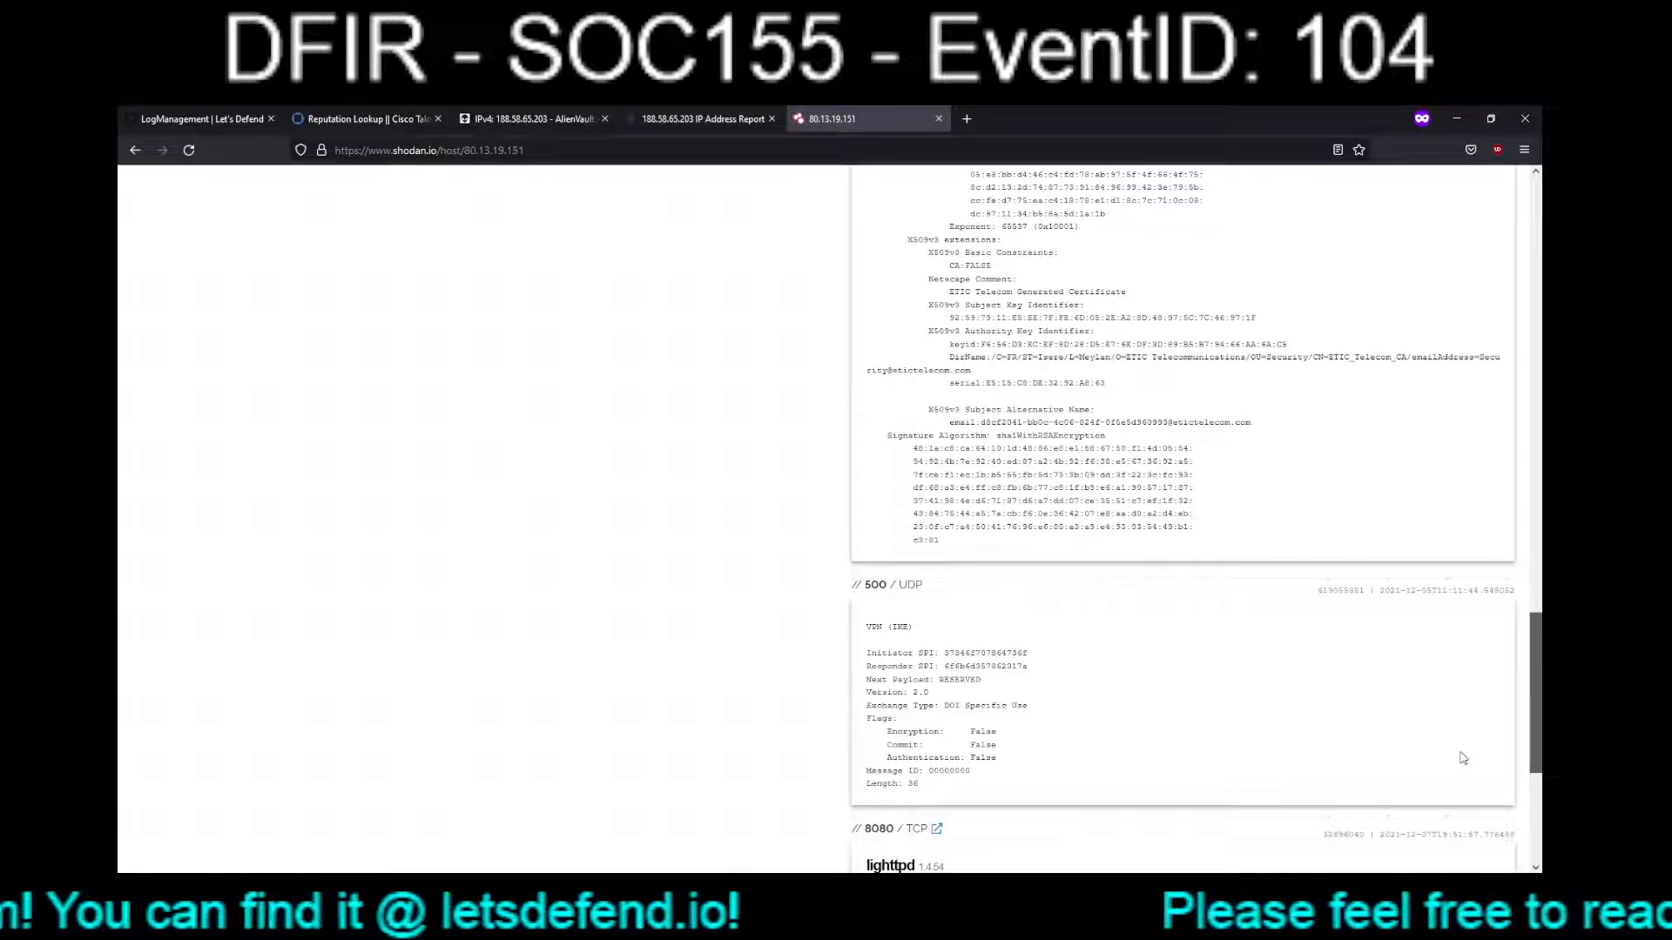
left_click_drag(1463, 758, 1428, 466)
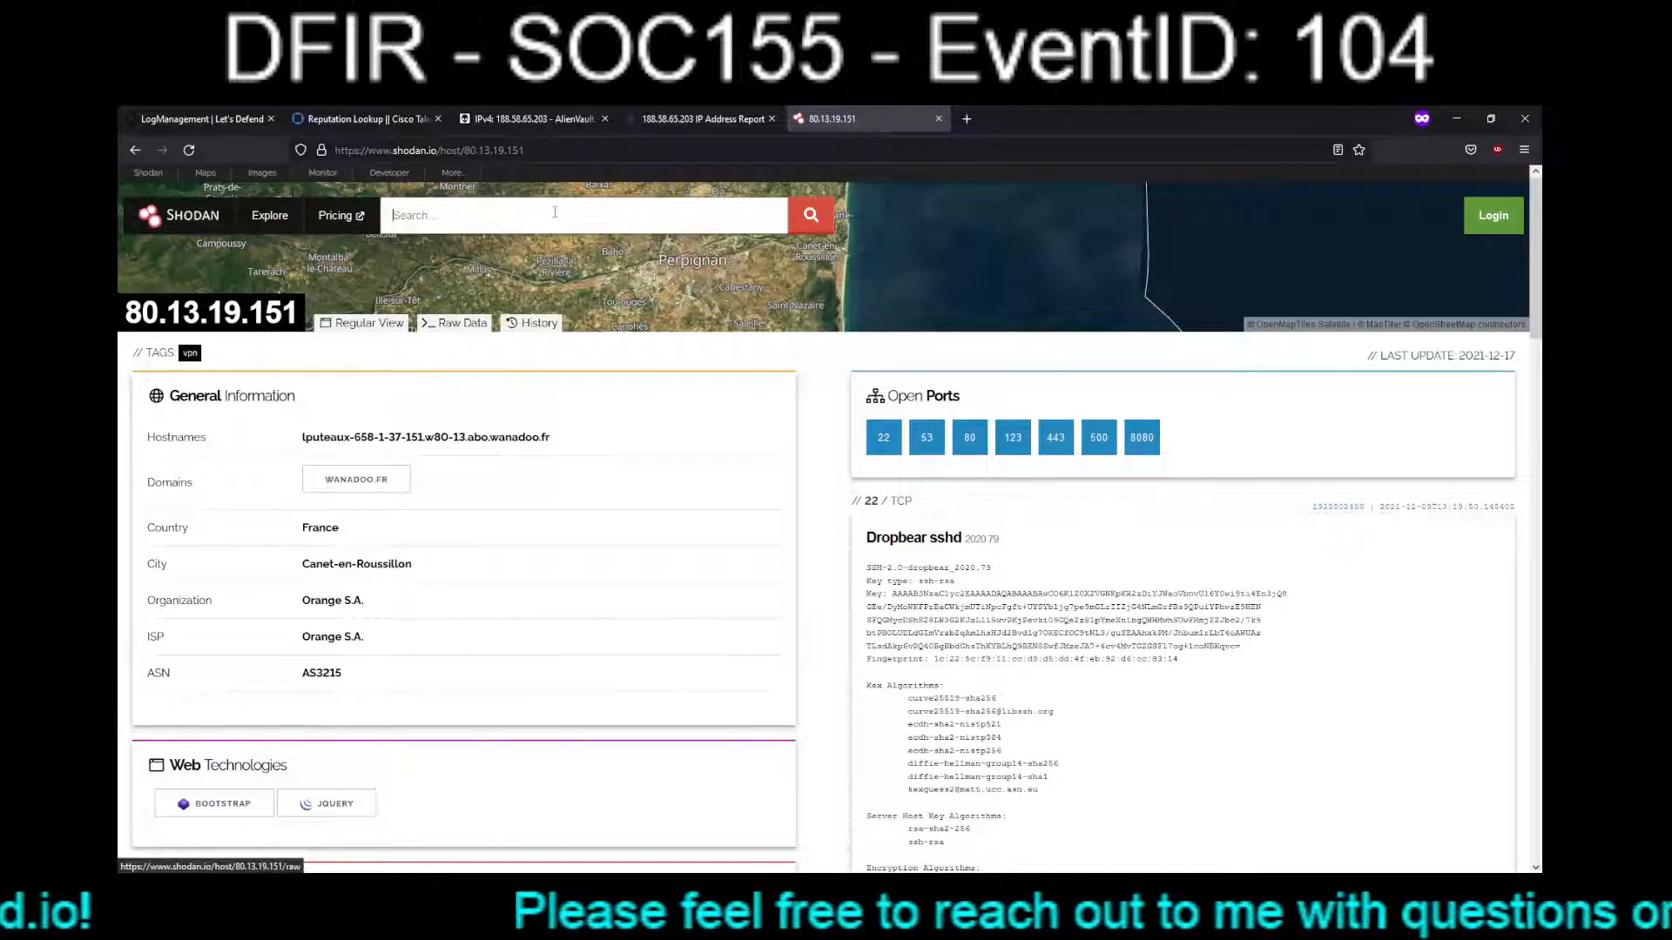
Look up 80.13.19.151 on IBM X-Force Exchange and examine its risk report, timeline chart and category history.
left_click(690, 119)
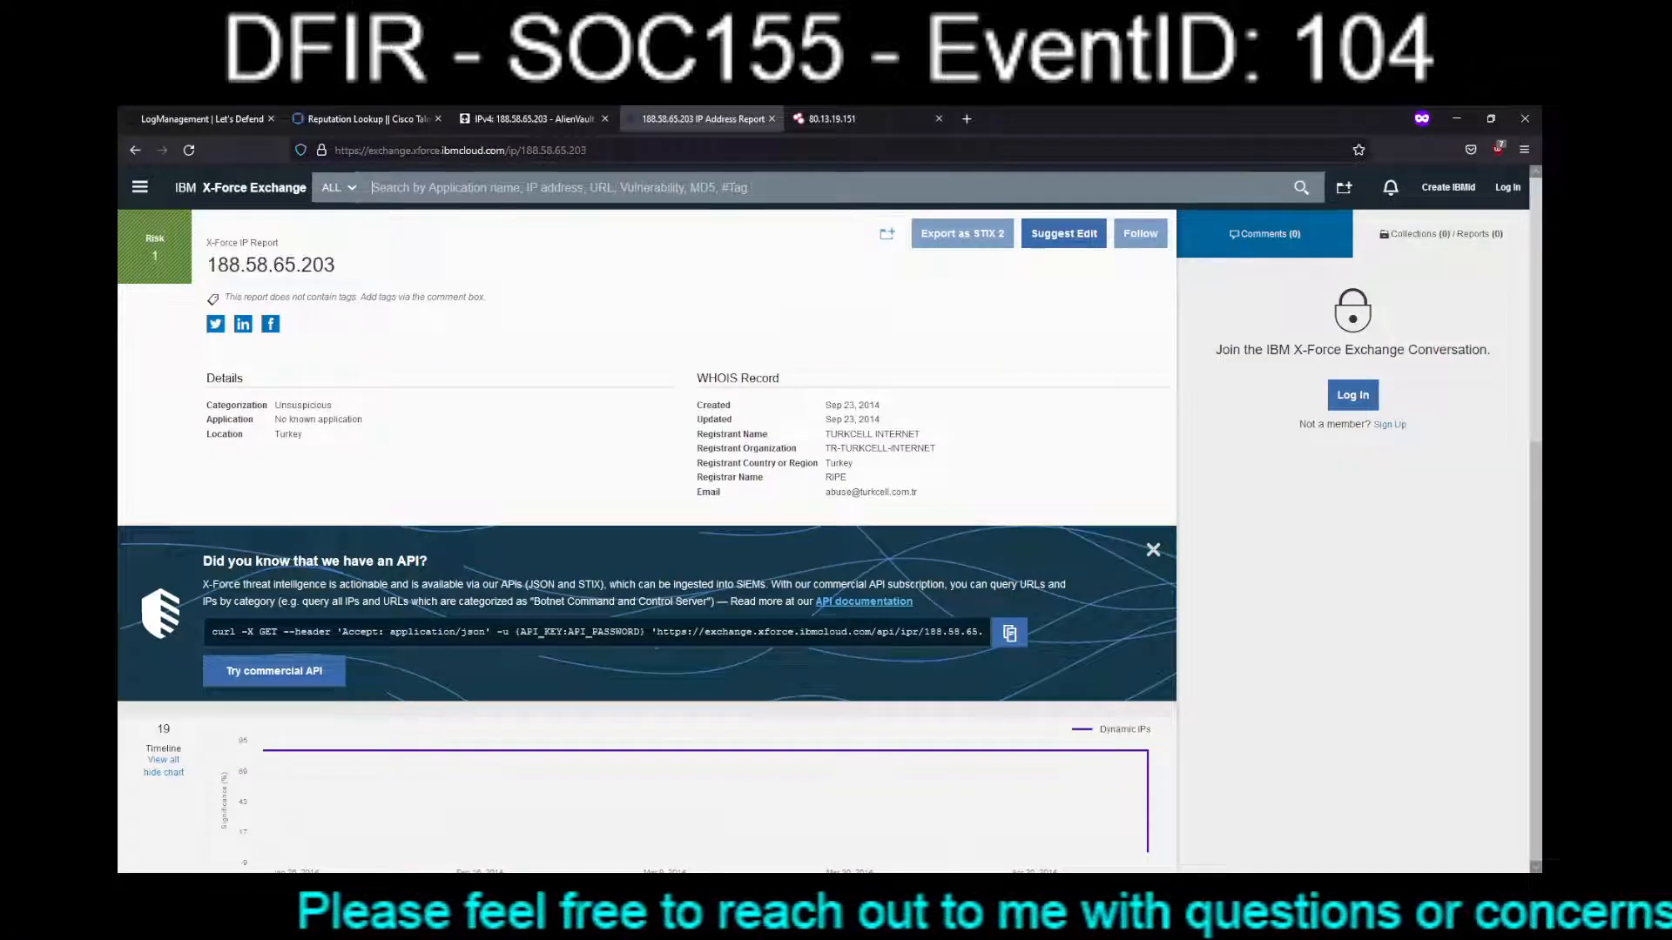
left_click(554, 190)
type("80.13.19.151")
key("Return")
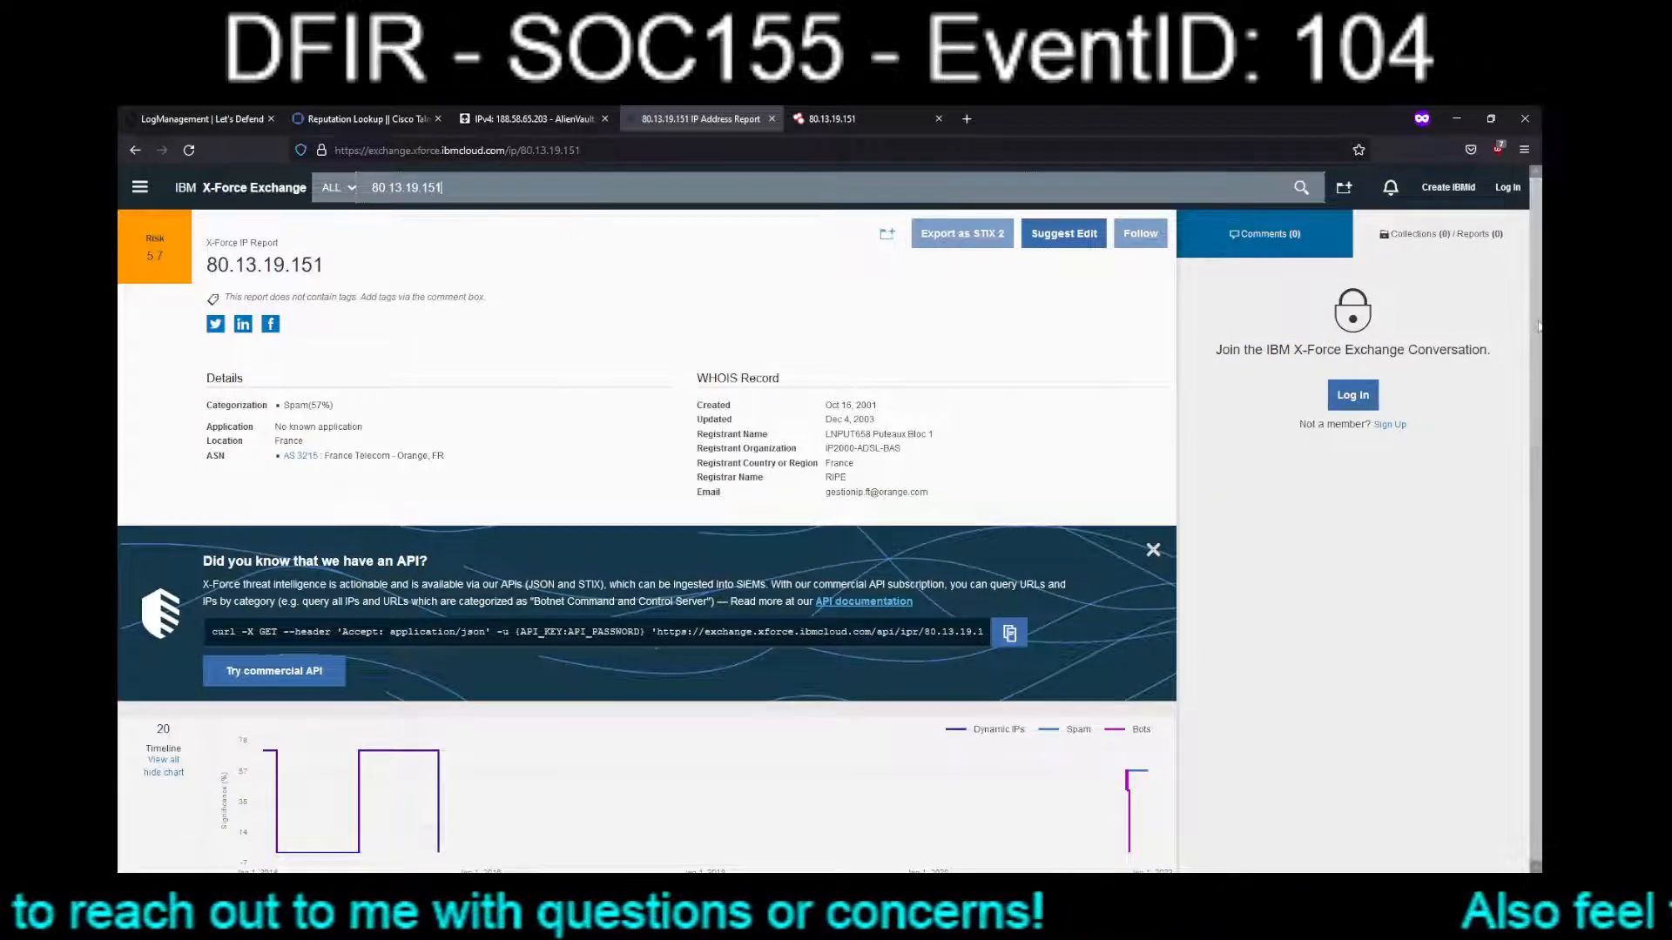
scroll(1514, 320, "down", 3)
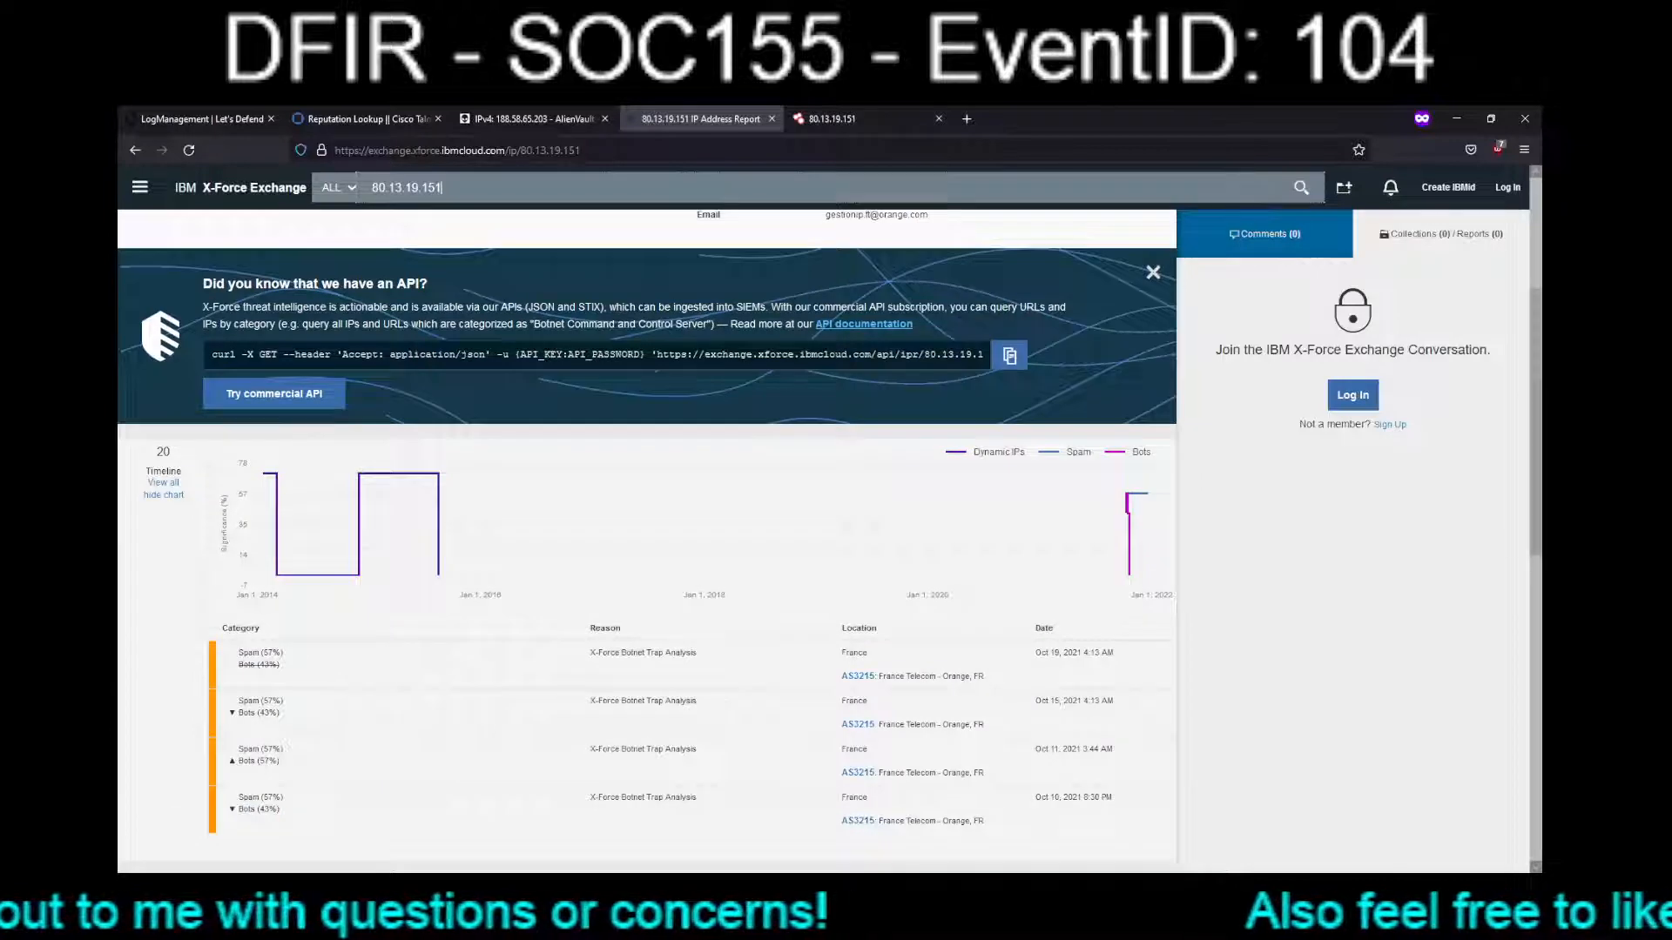
mouse_move(1130, 560)
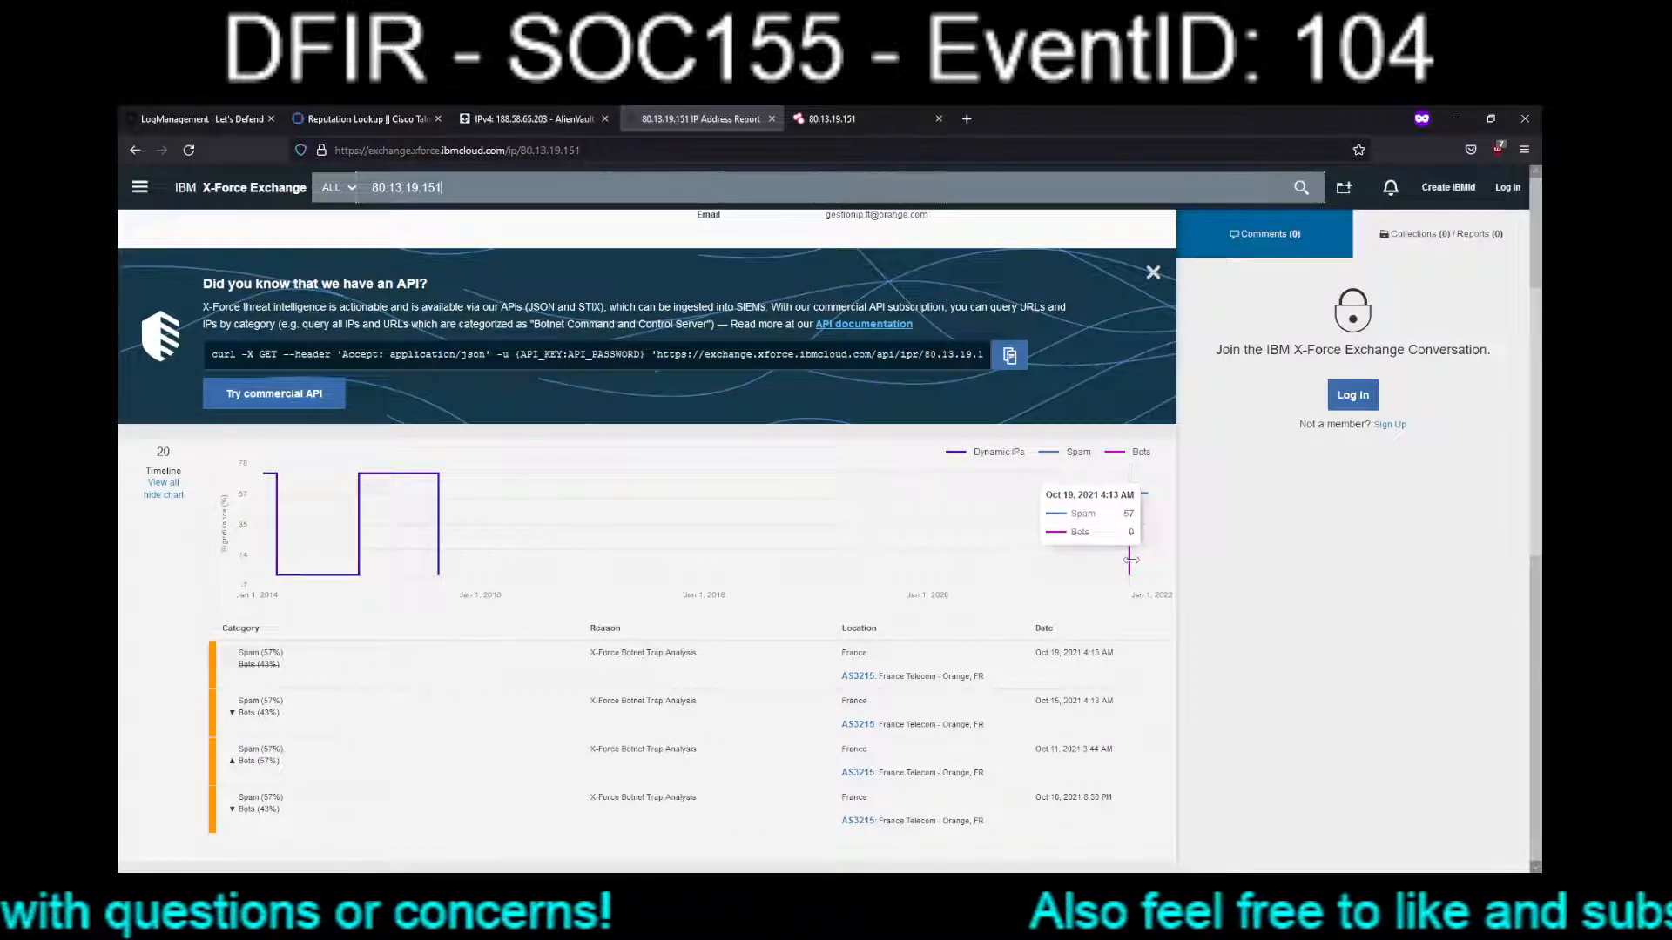
mouse_move(438, 536)
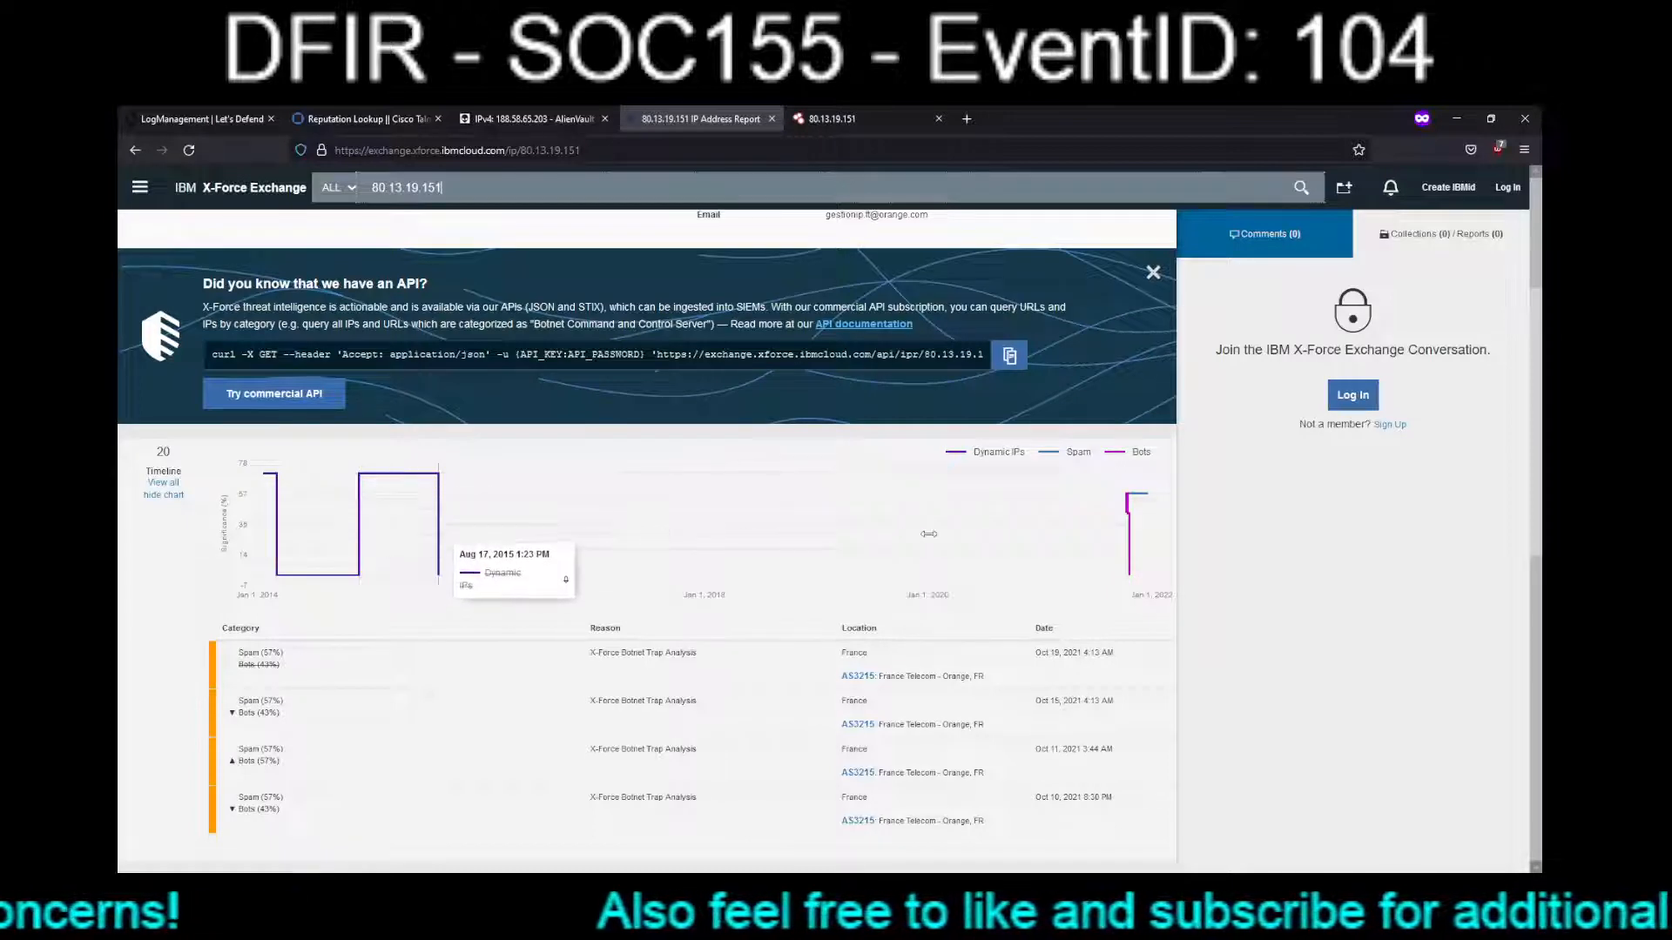
mouse_move(1142, 493)
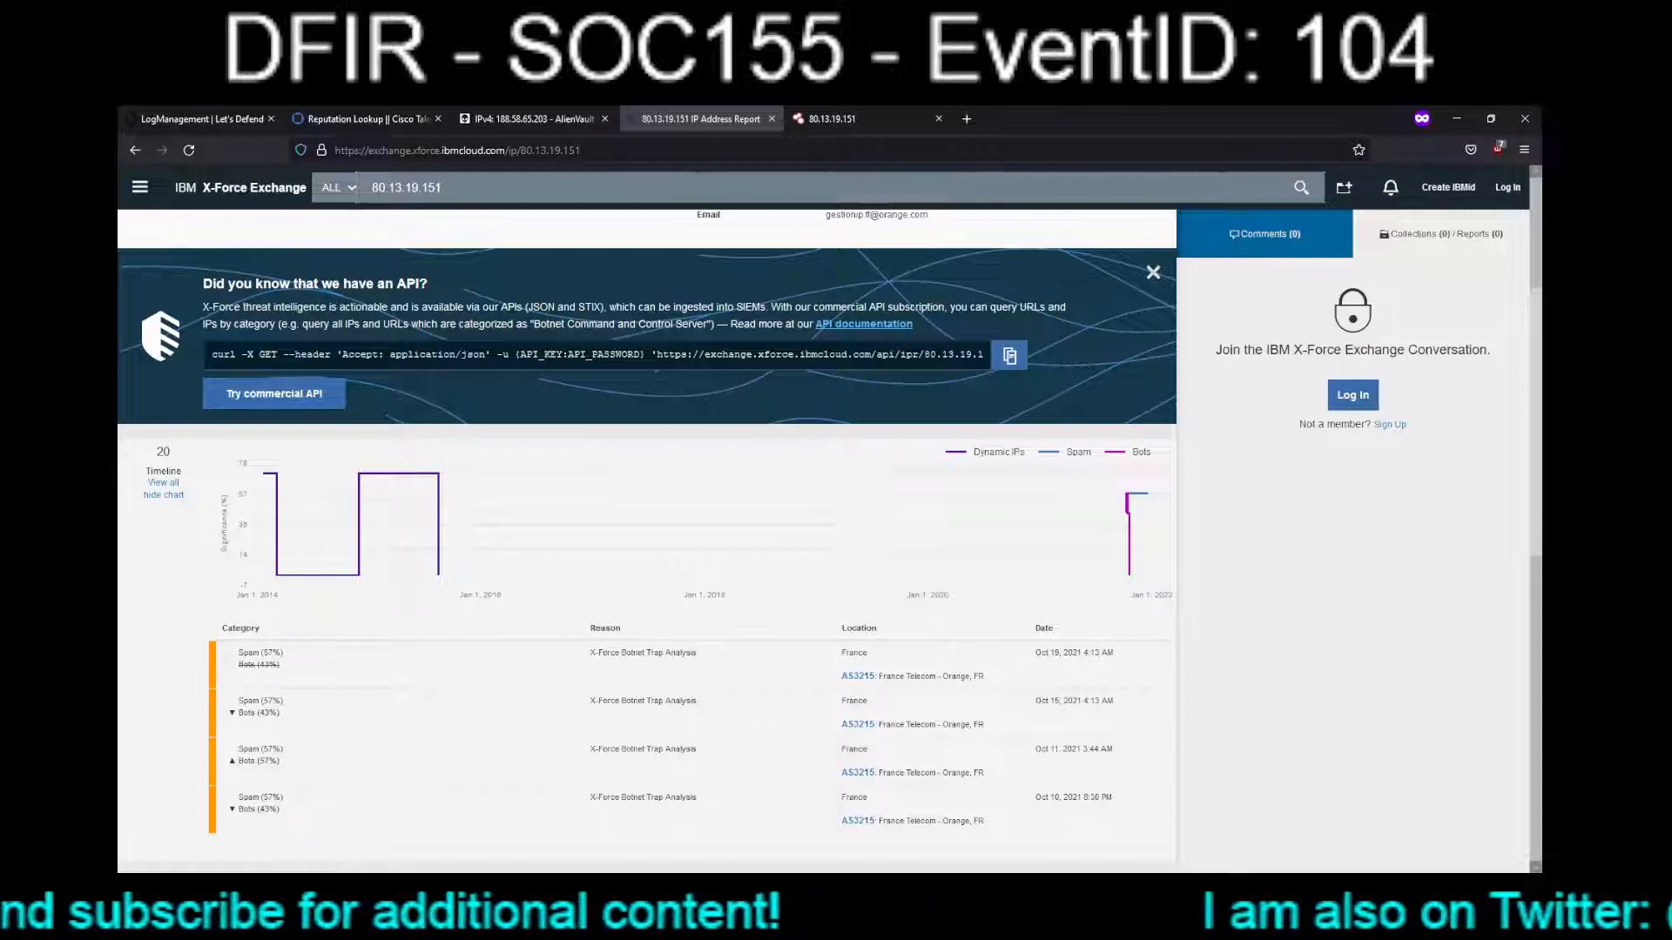
Look up 80.13.19.151 on AlienVault OTX and review its analysis overview and HTTP scans.
left_click(531, 123)
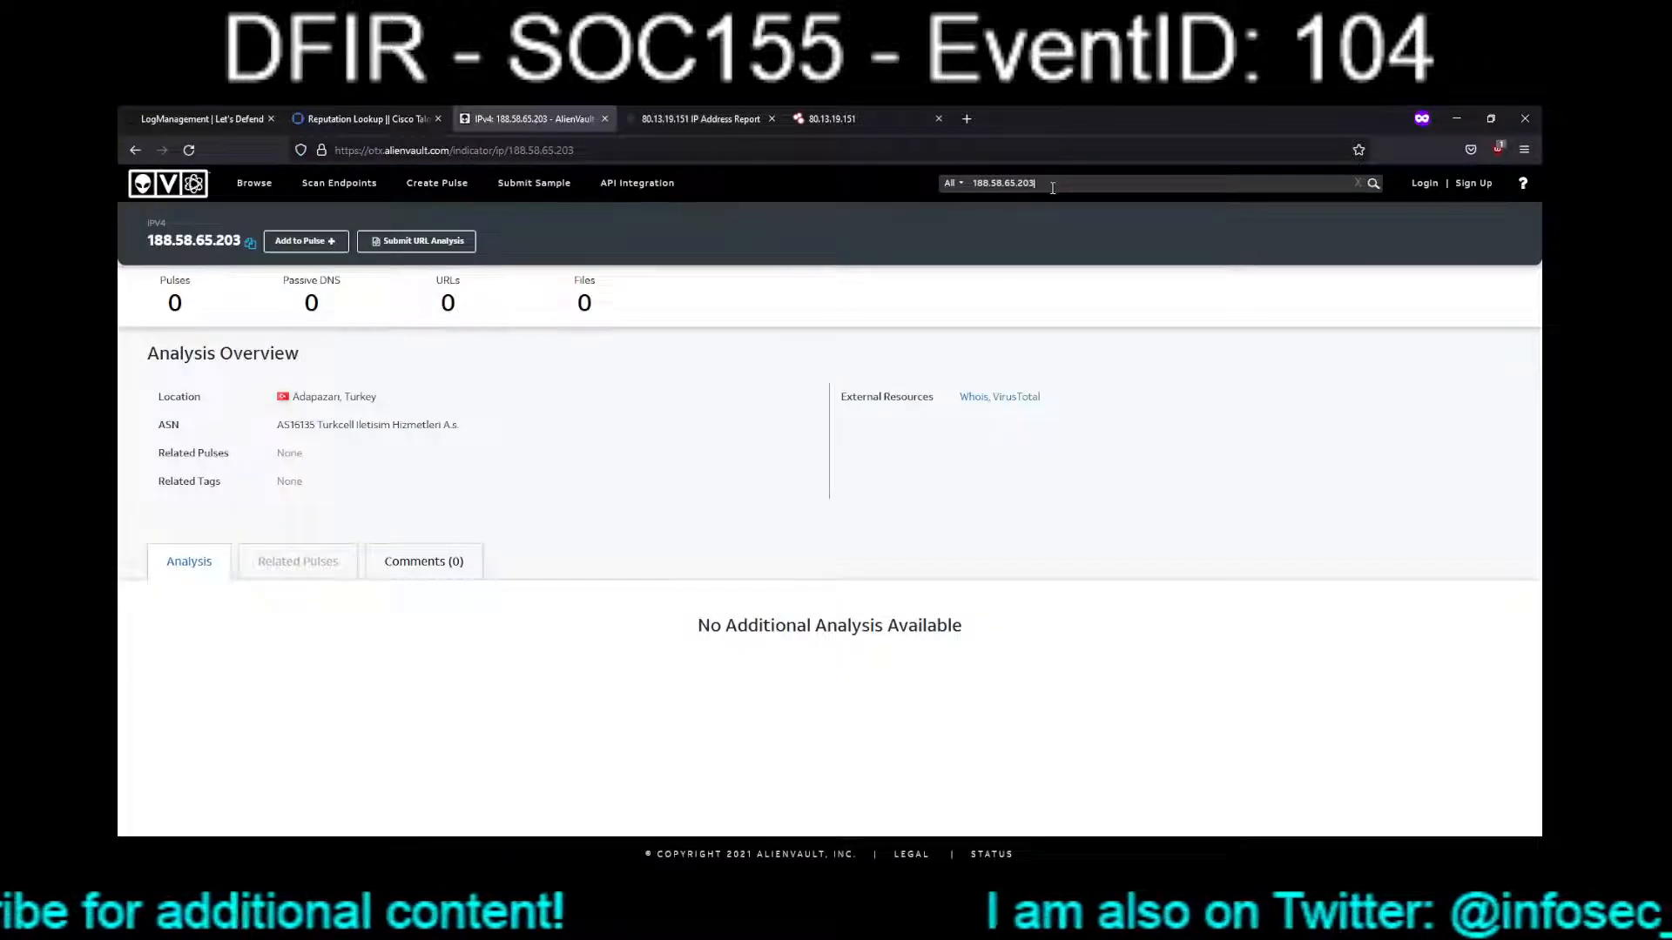
left_click_drag(1052, 188, 970, 184)
type("80.13.19.151")
key("Return")
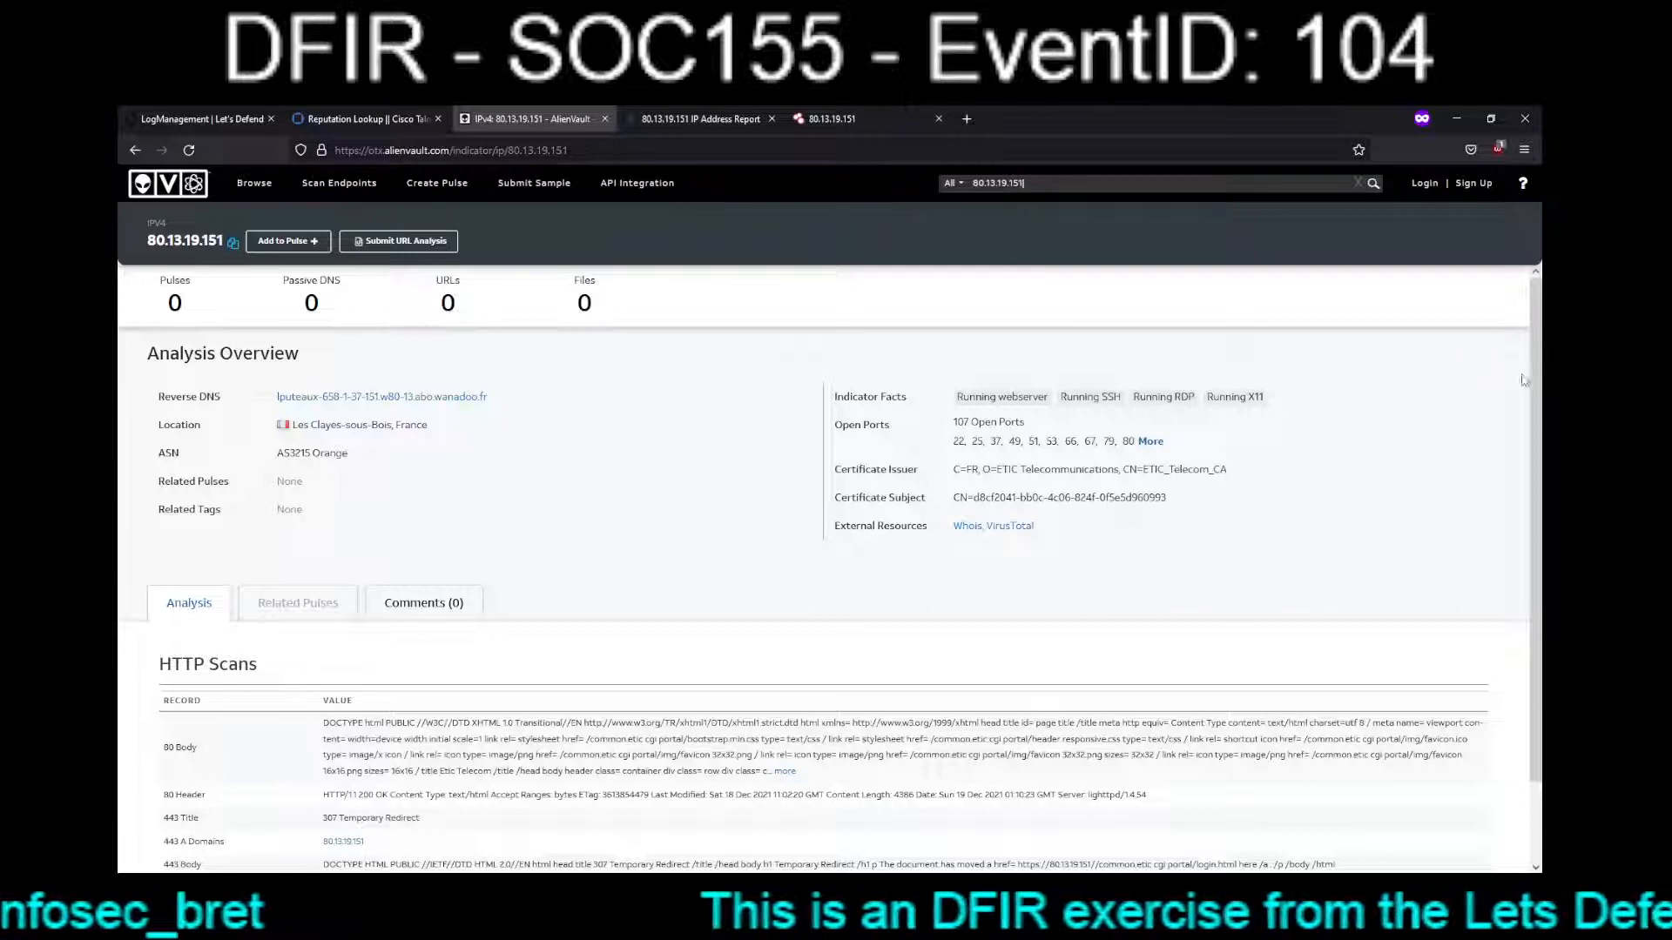
left_click_drag(1537, 378, 1528, 556)
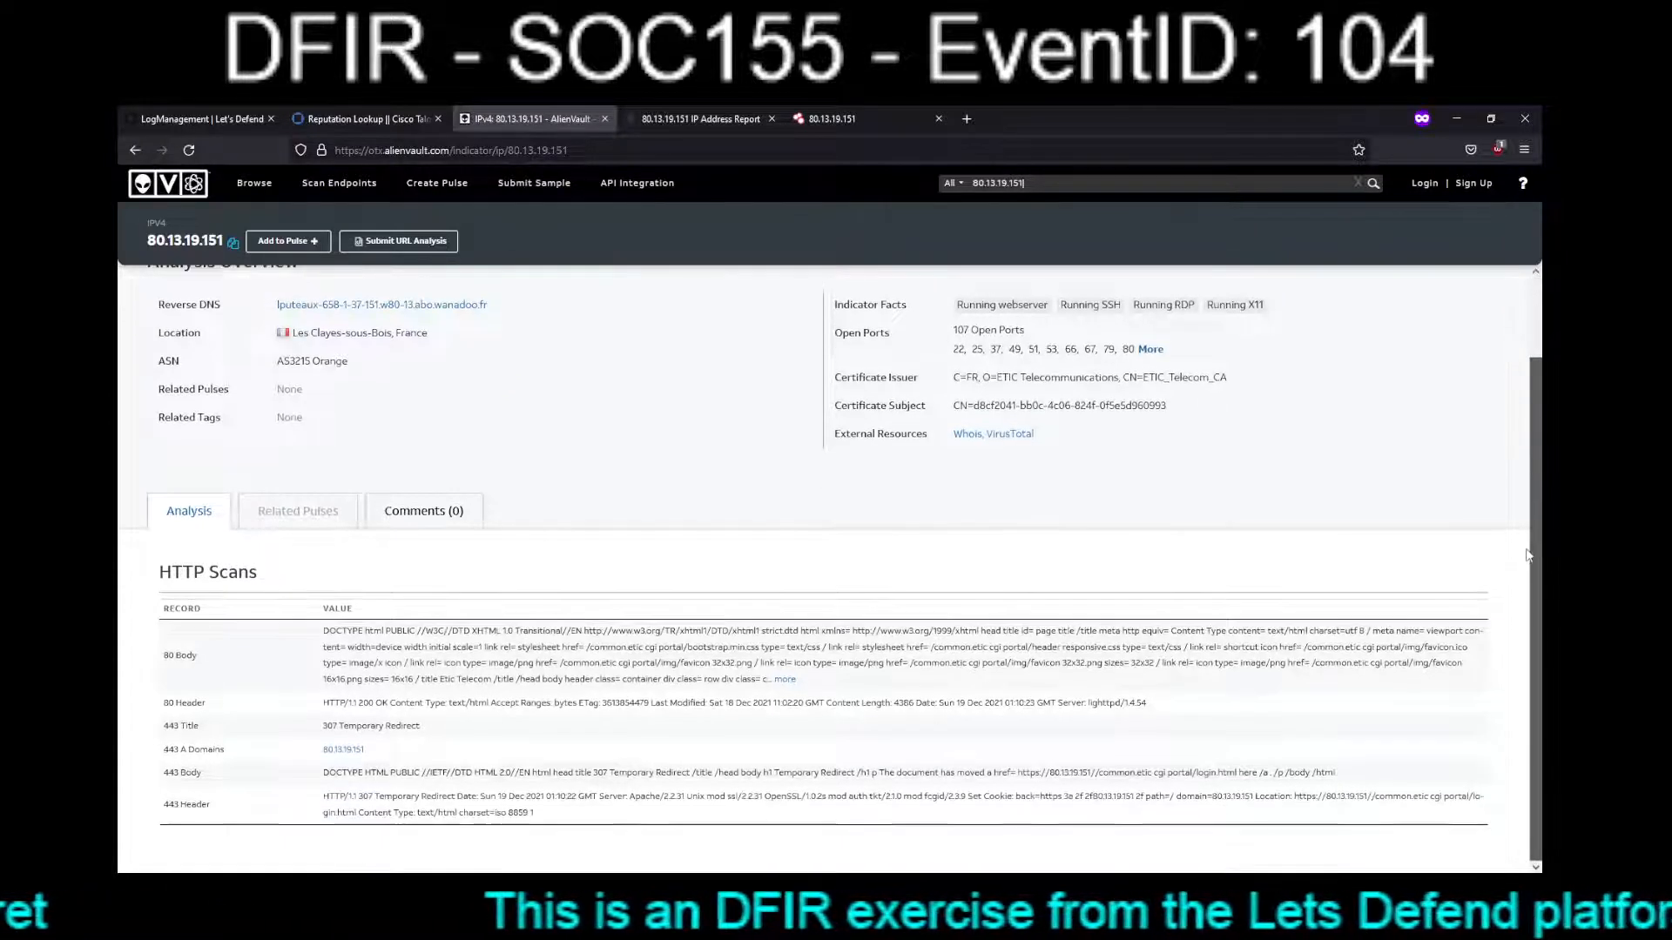
scroll(1528, 556, "up", 2)
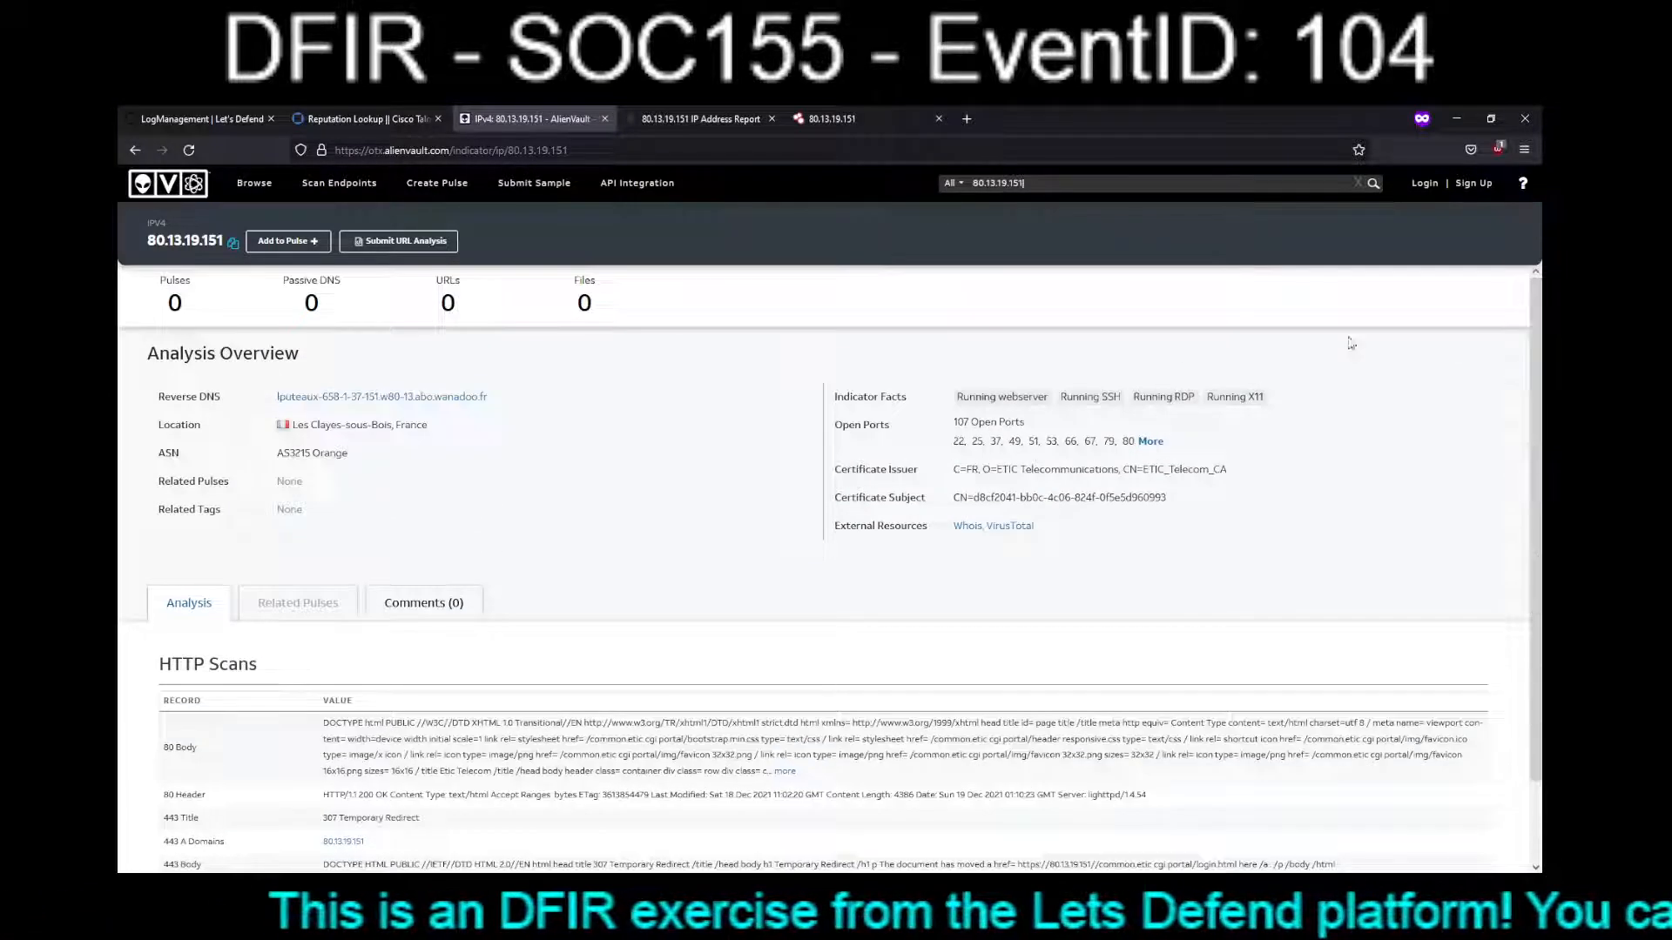
Look up the reputation of 80.13.19.151 on Cisco Talos.
left_click(362, 118)
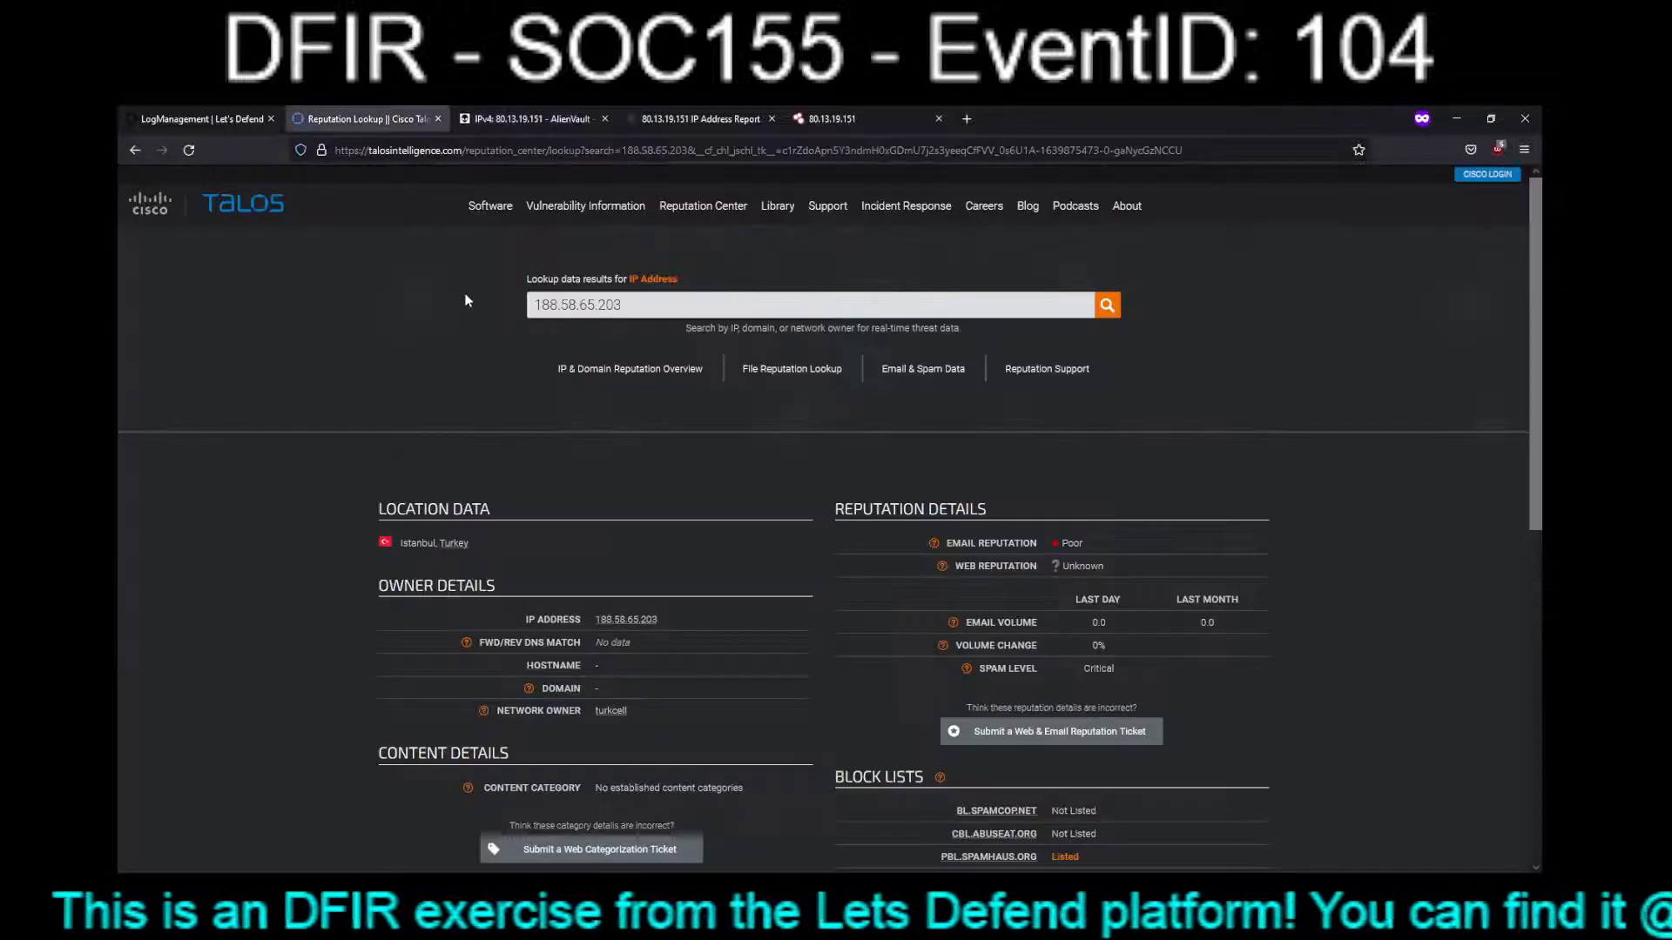
triple_click(649, 305)
type("80.13.19.151")
key("Return")
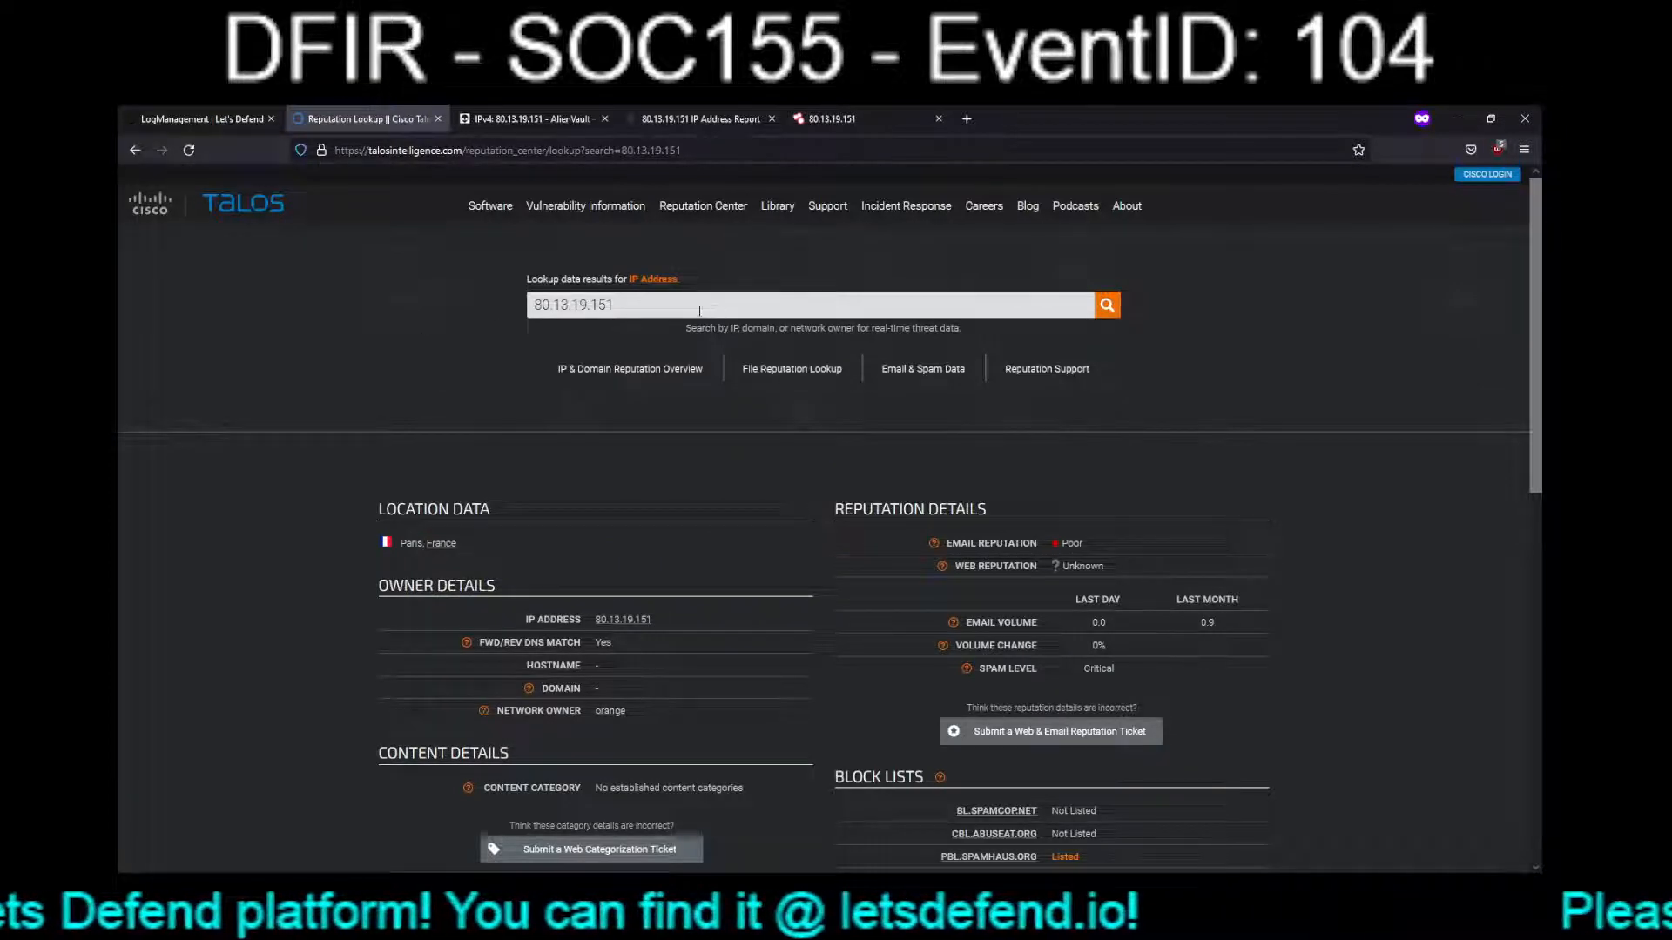
Search Google for ipvoid in a new browser tab and open the IPVoid website.
left_click(968, 117)
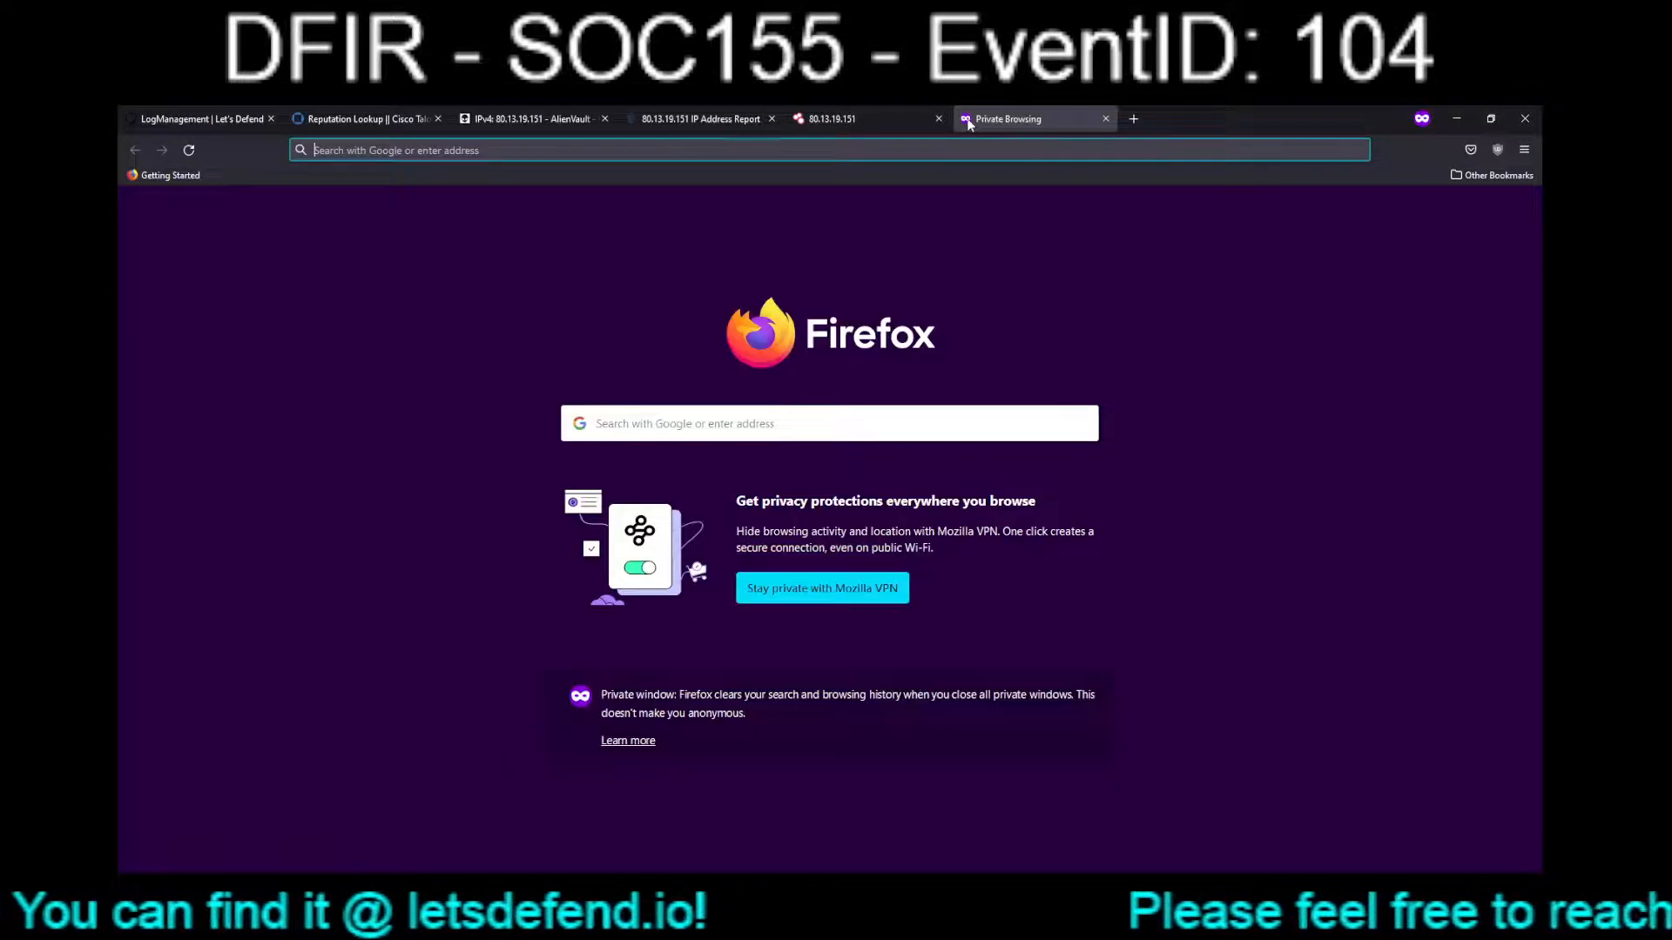
type("ipvo")
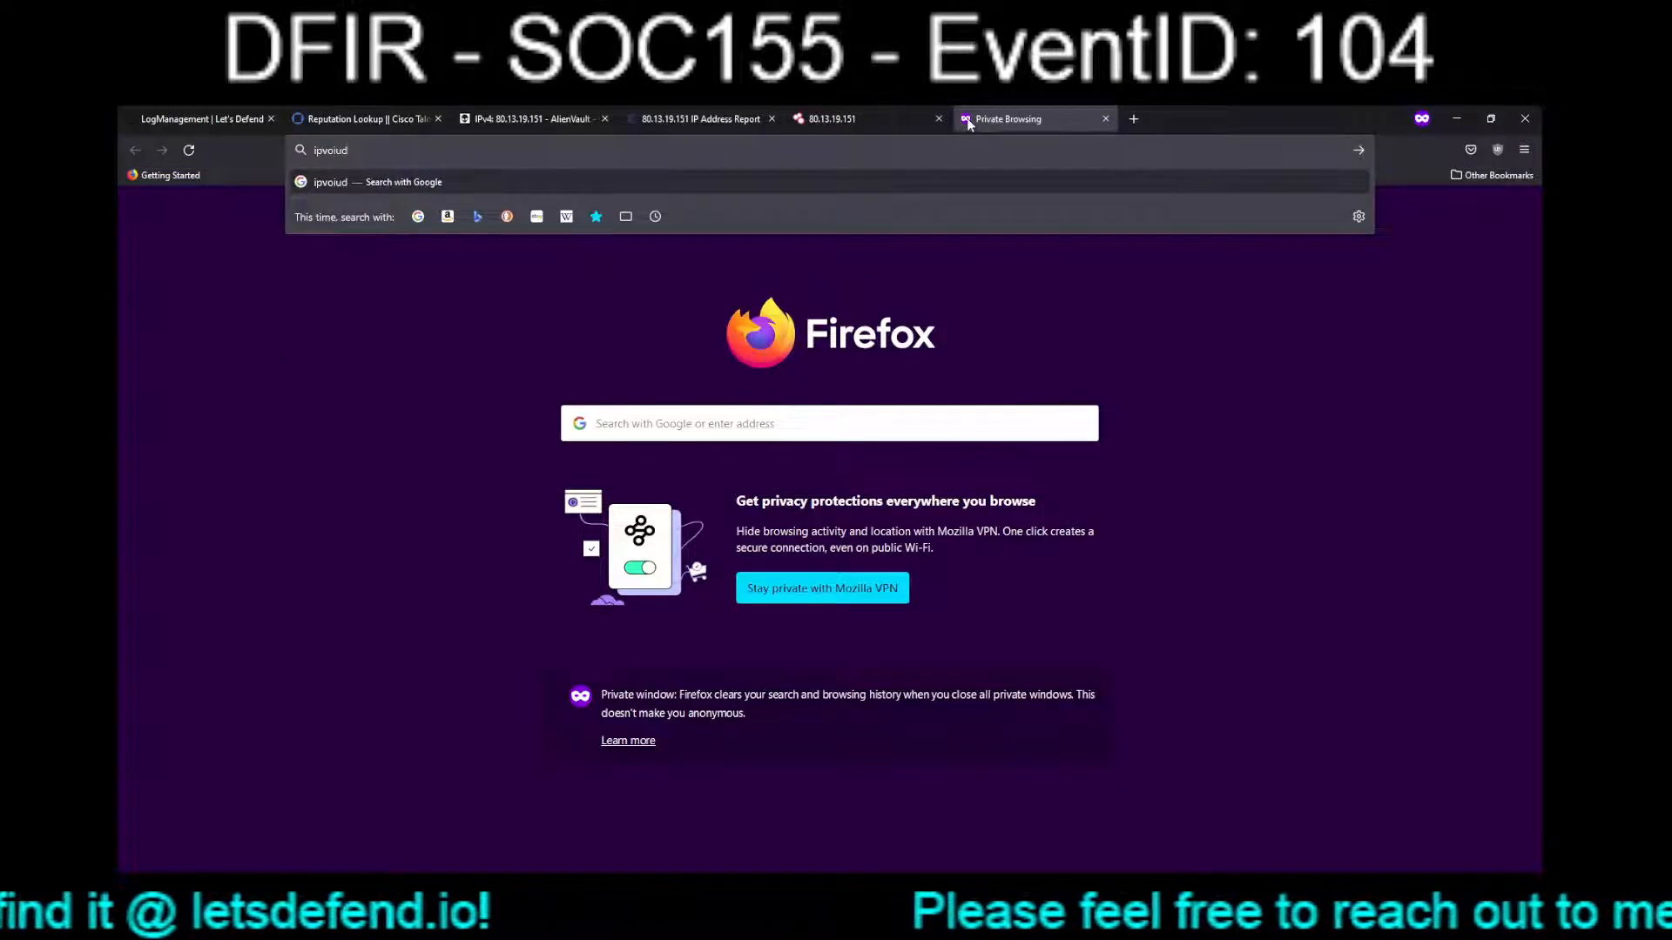
type("id")
key("Return")
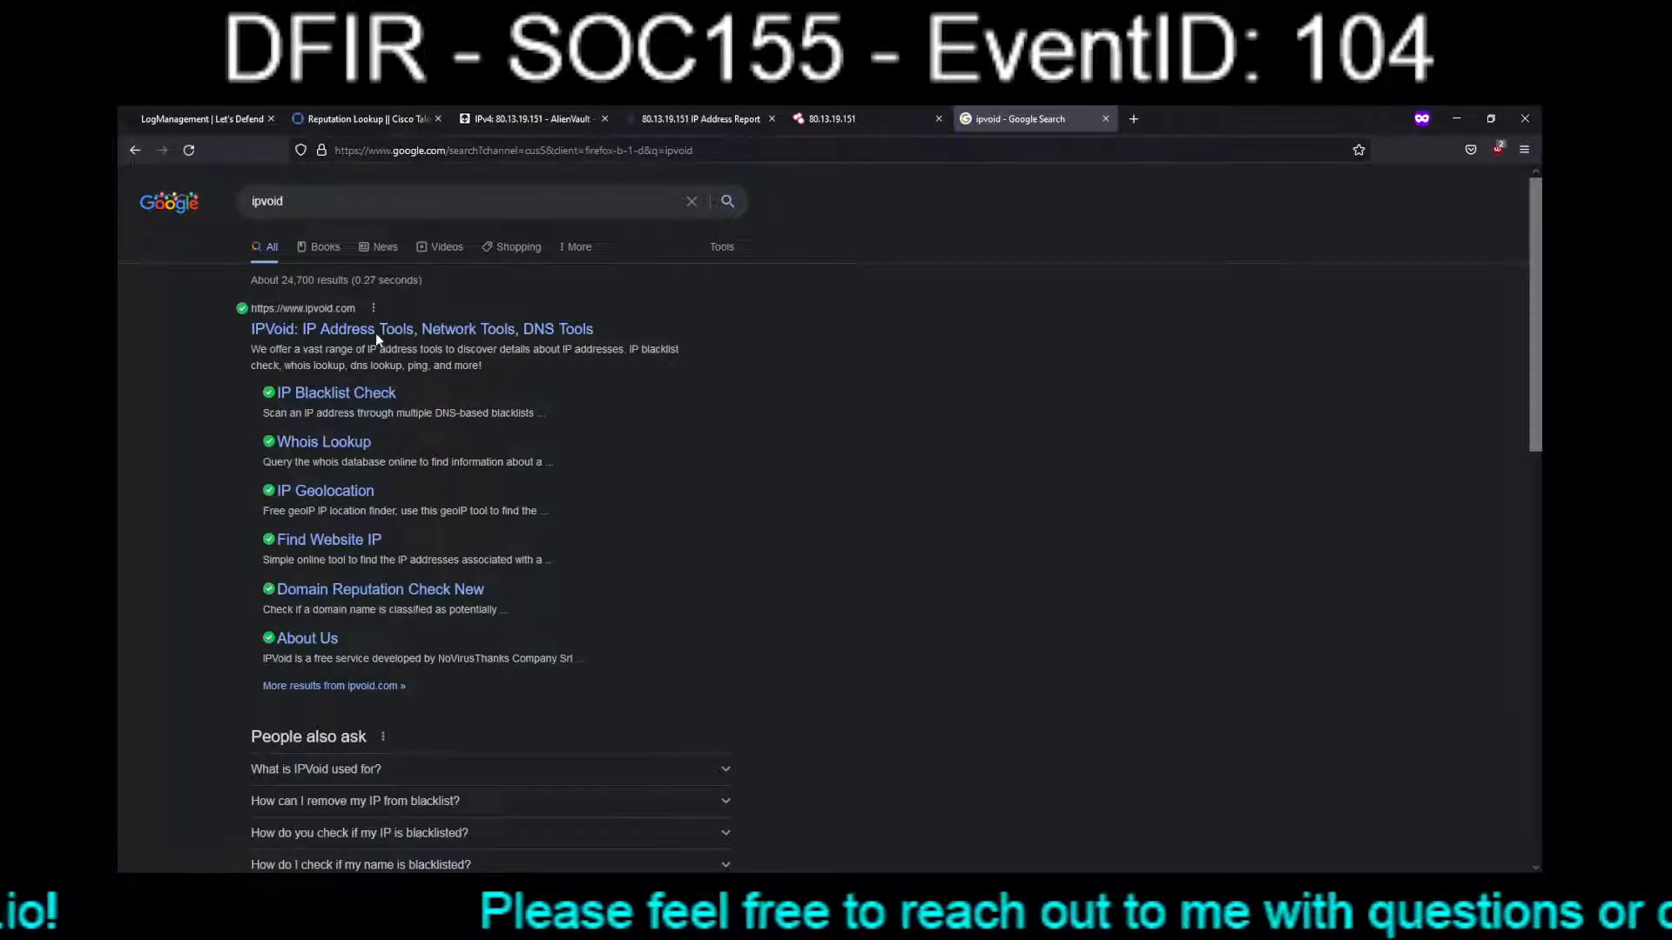
left_click(374, 332)
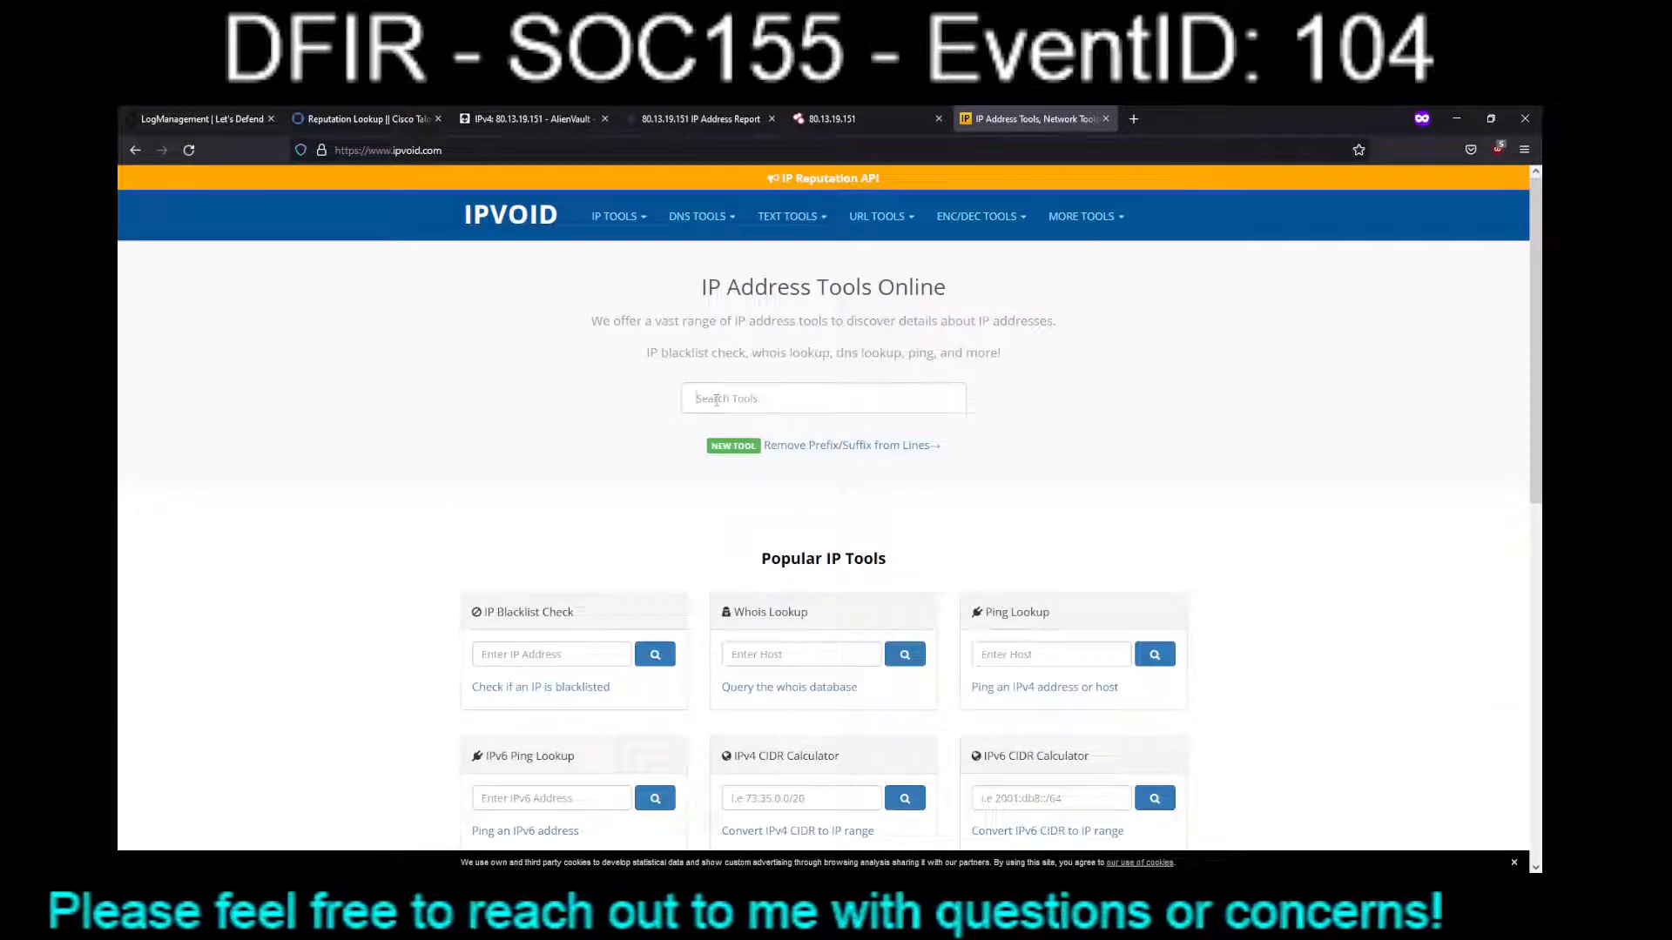
Run IPVoid's IP Blacklist Check on 80.13.19.151.
left_click(716, 400)
type("80.13.19.151")
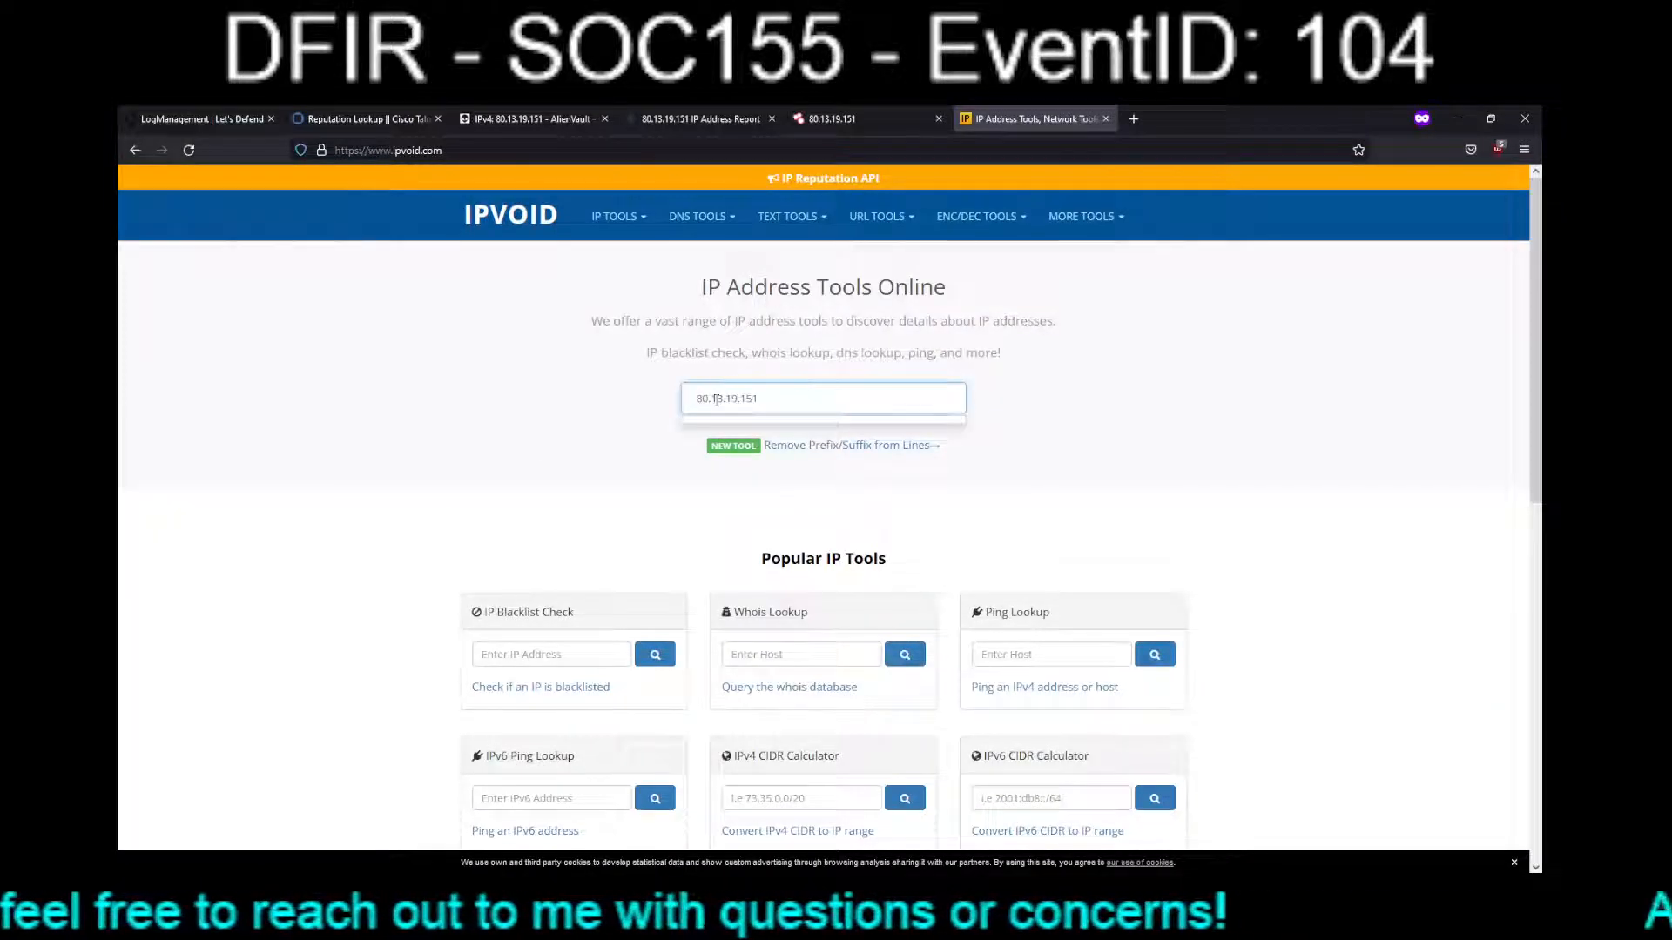
left_click(577, 655)
type("80.13.19.151")
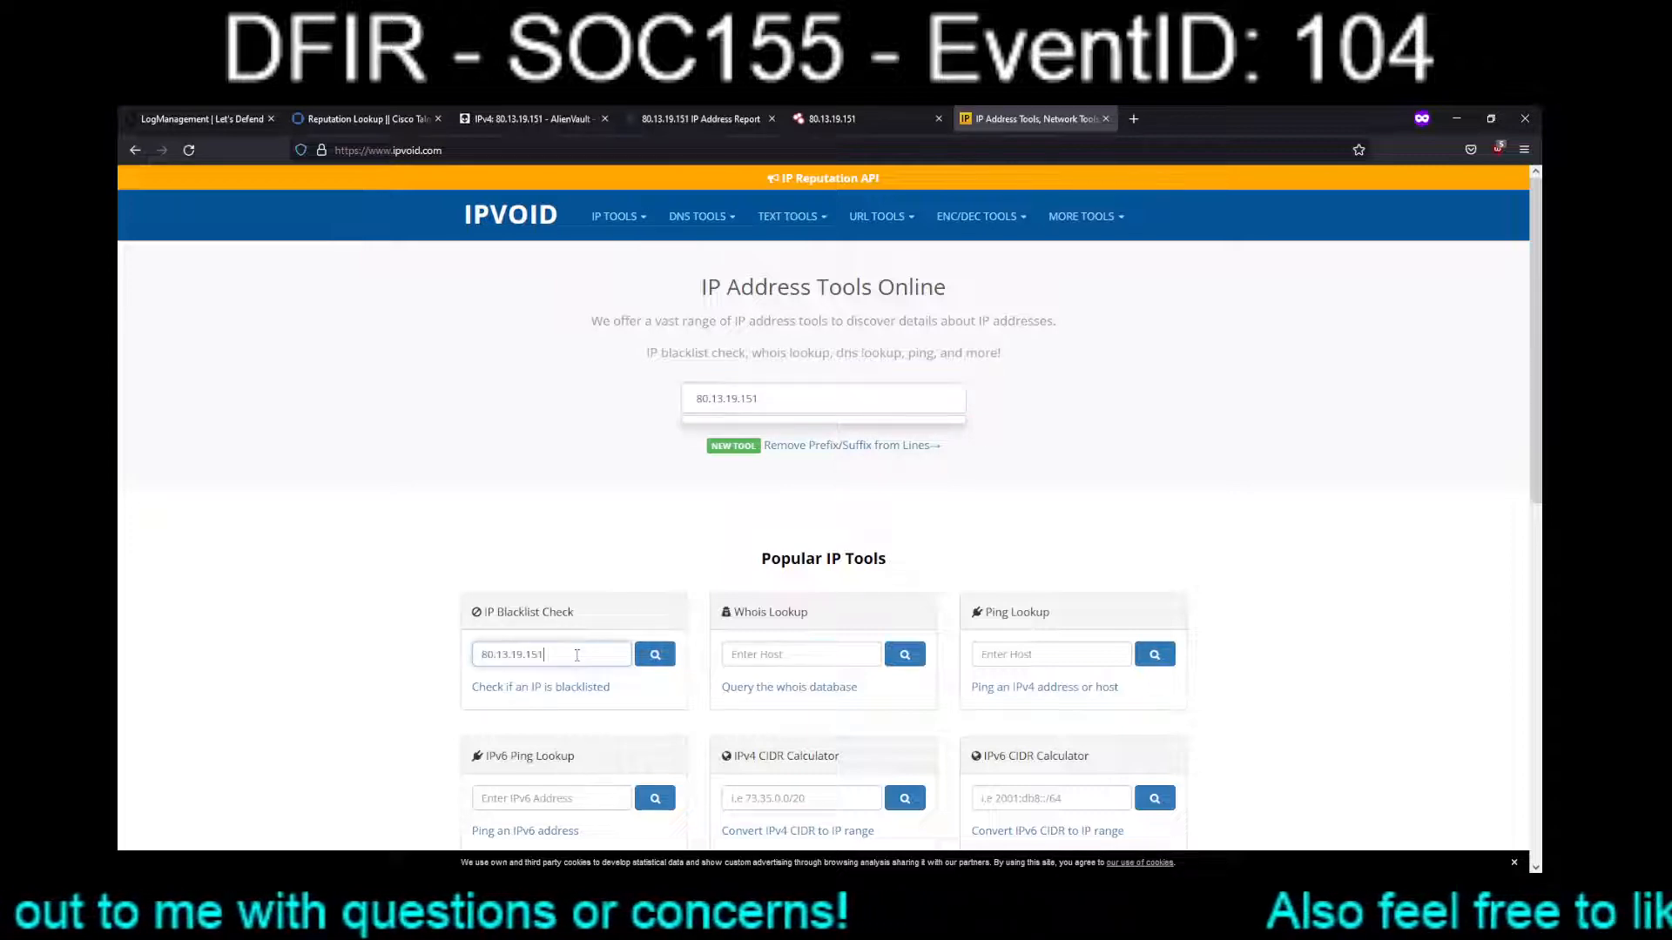
left_click(667, 660)
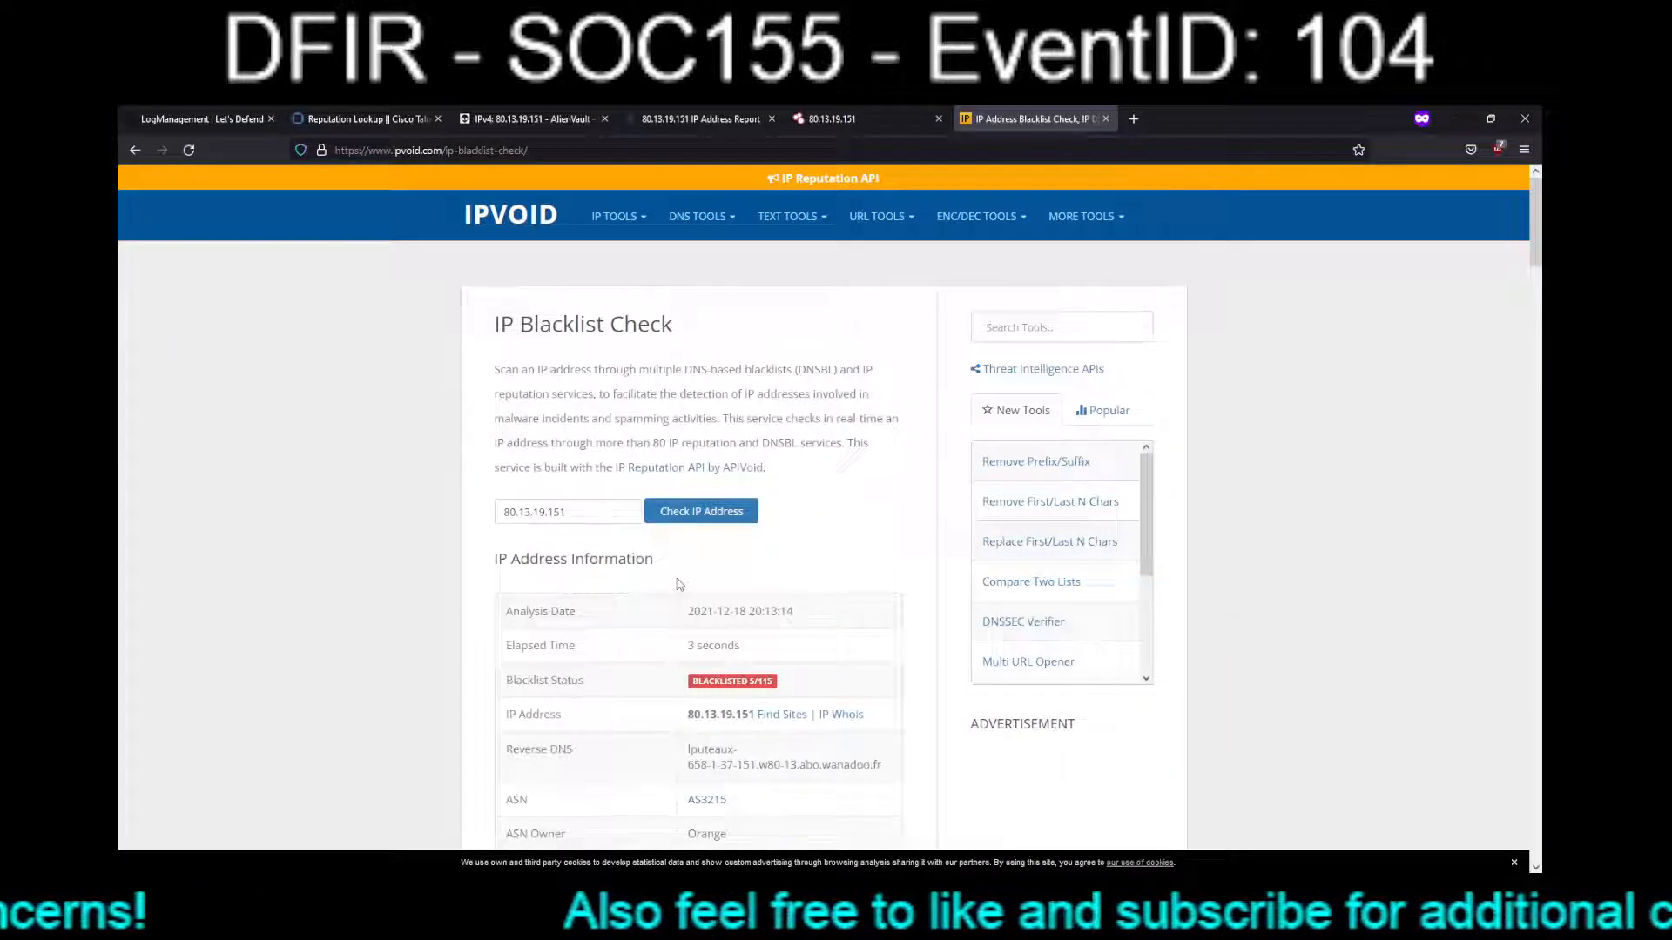
Review the IP address information and blacklist engine report, and return to the LetsDefend log management page.
left_click_drag(1534, 257, 1537, 334)
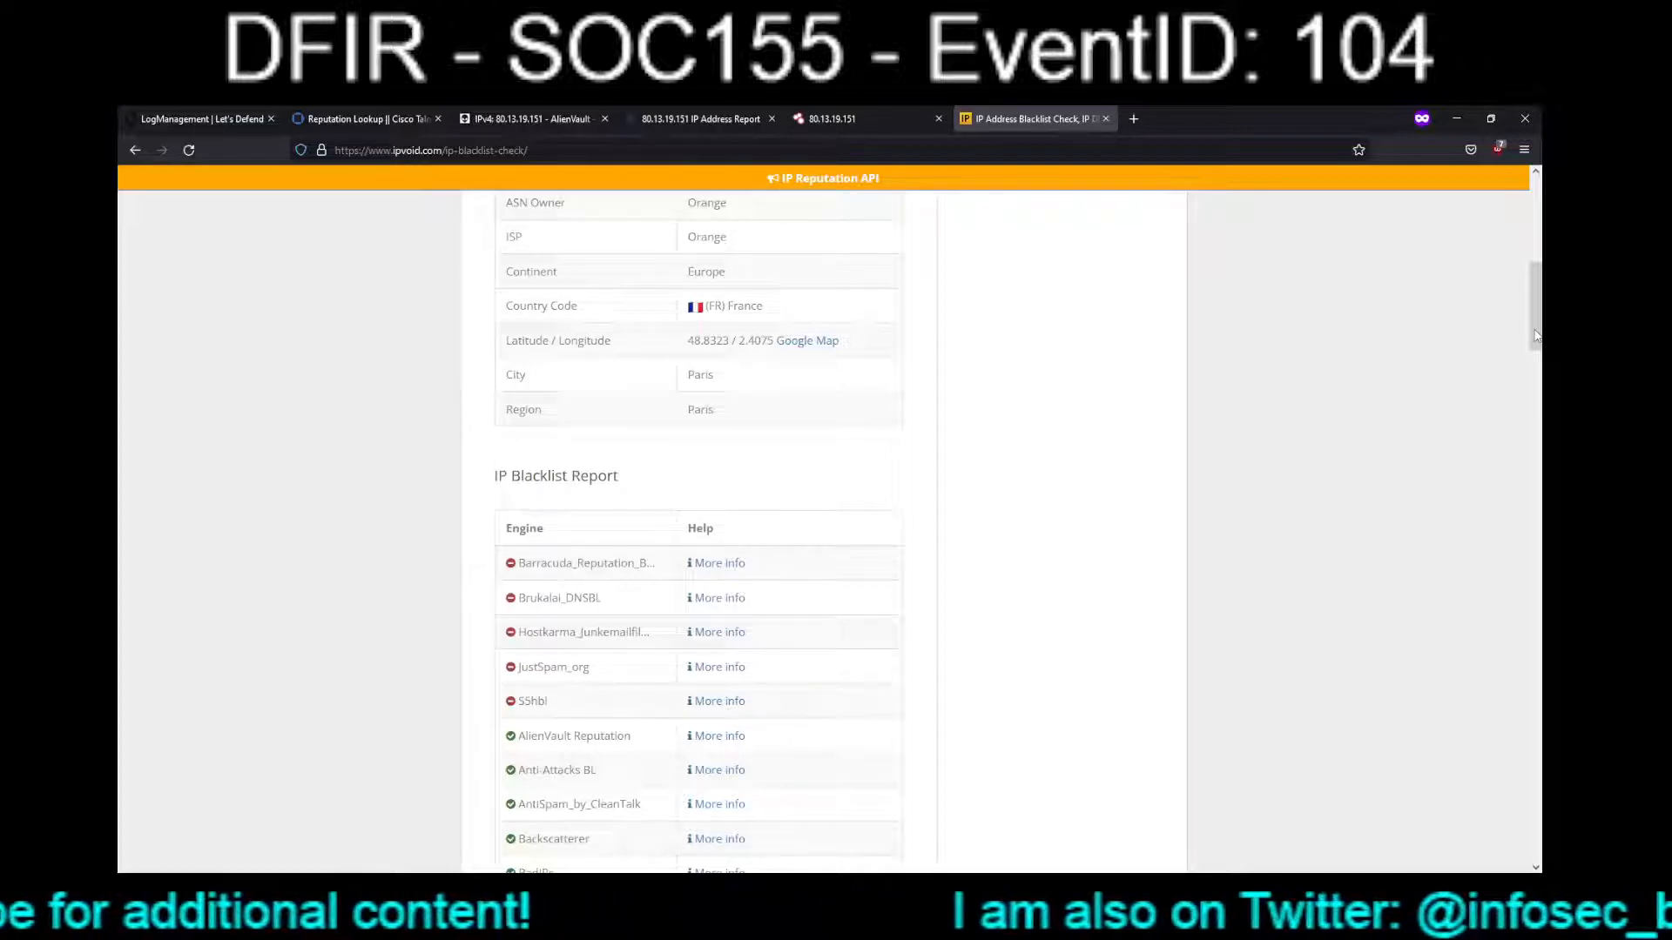
left_click_drag(1536, 336, 1533, 237)
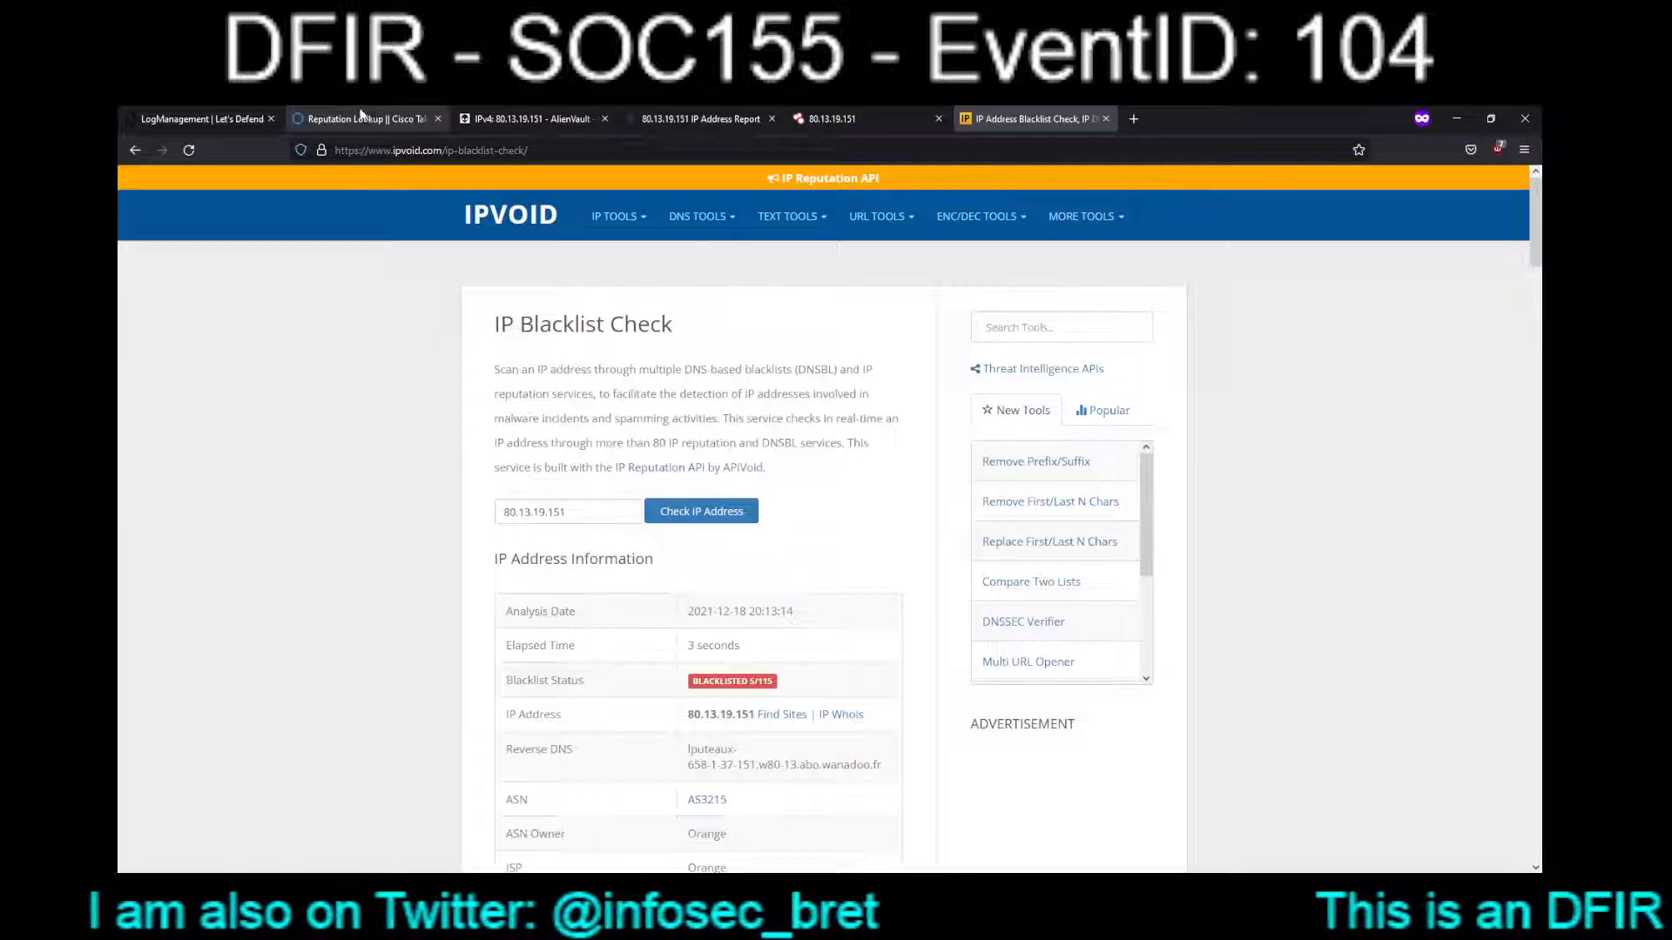
left_click(220, 113)
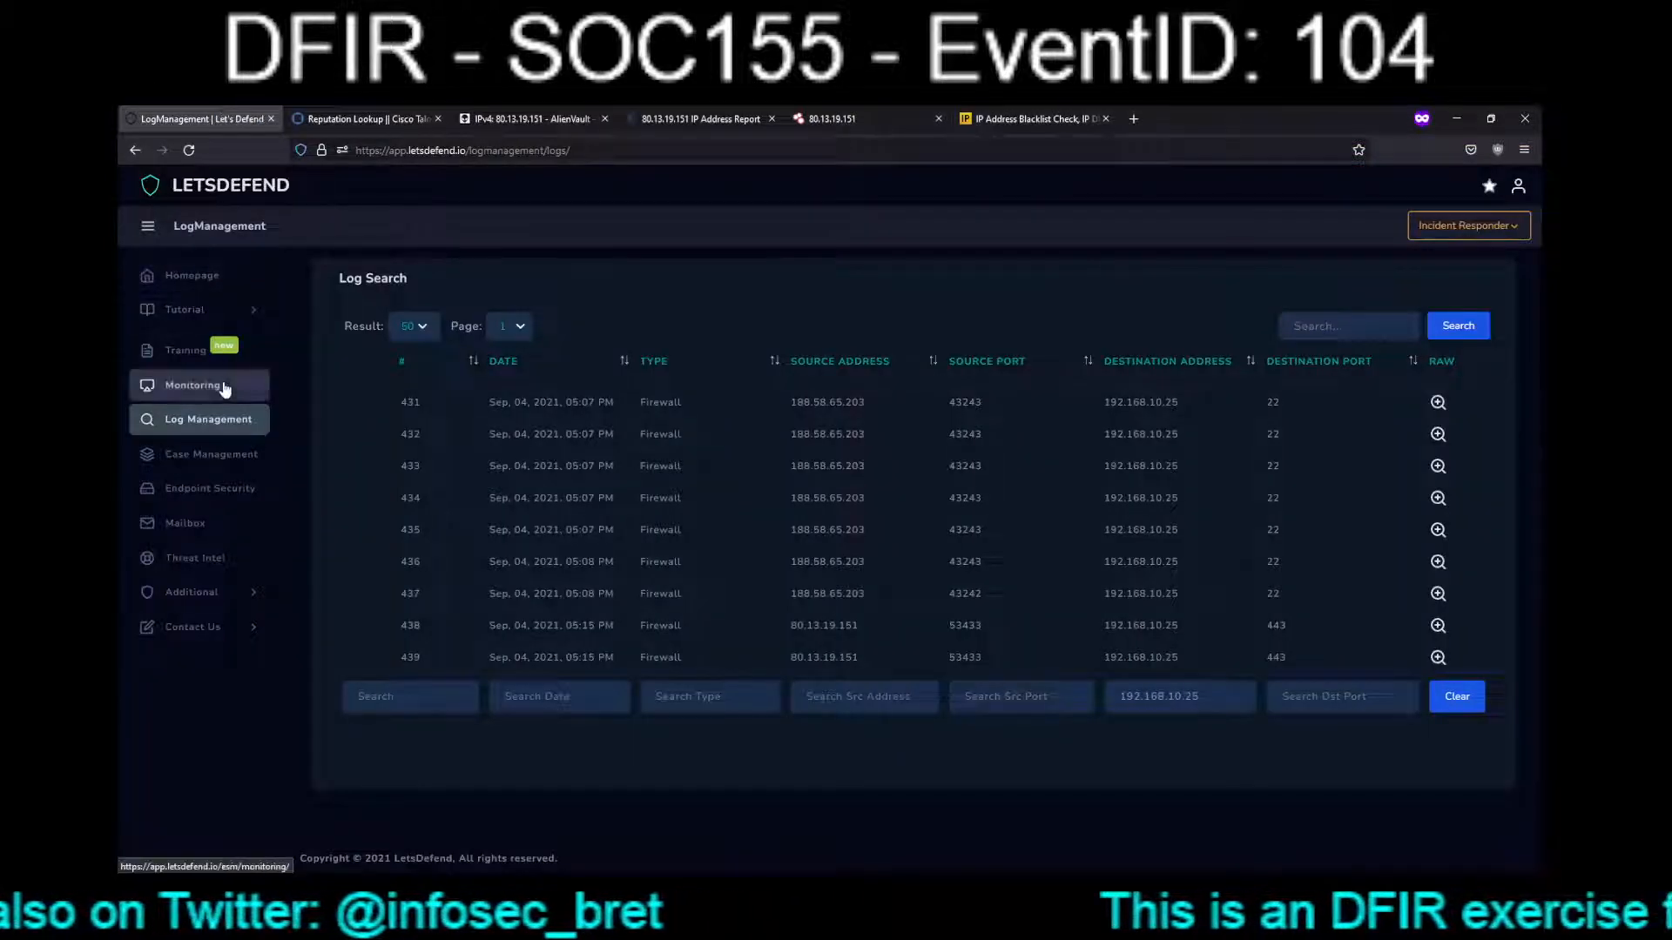
Open the details of the PreProd host (192.168.10.25) in Endpoint Security.
left_click(196, 489)
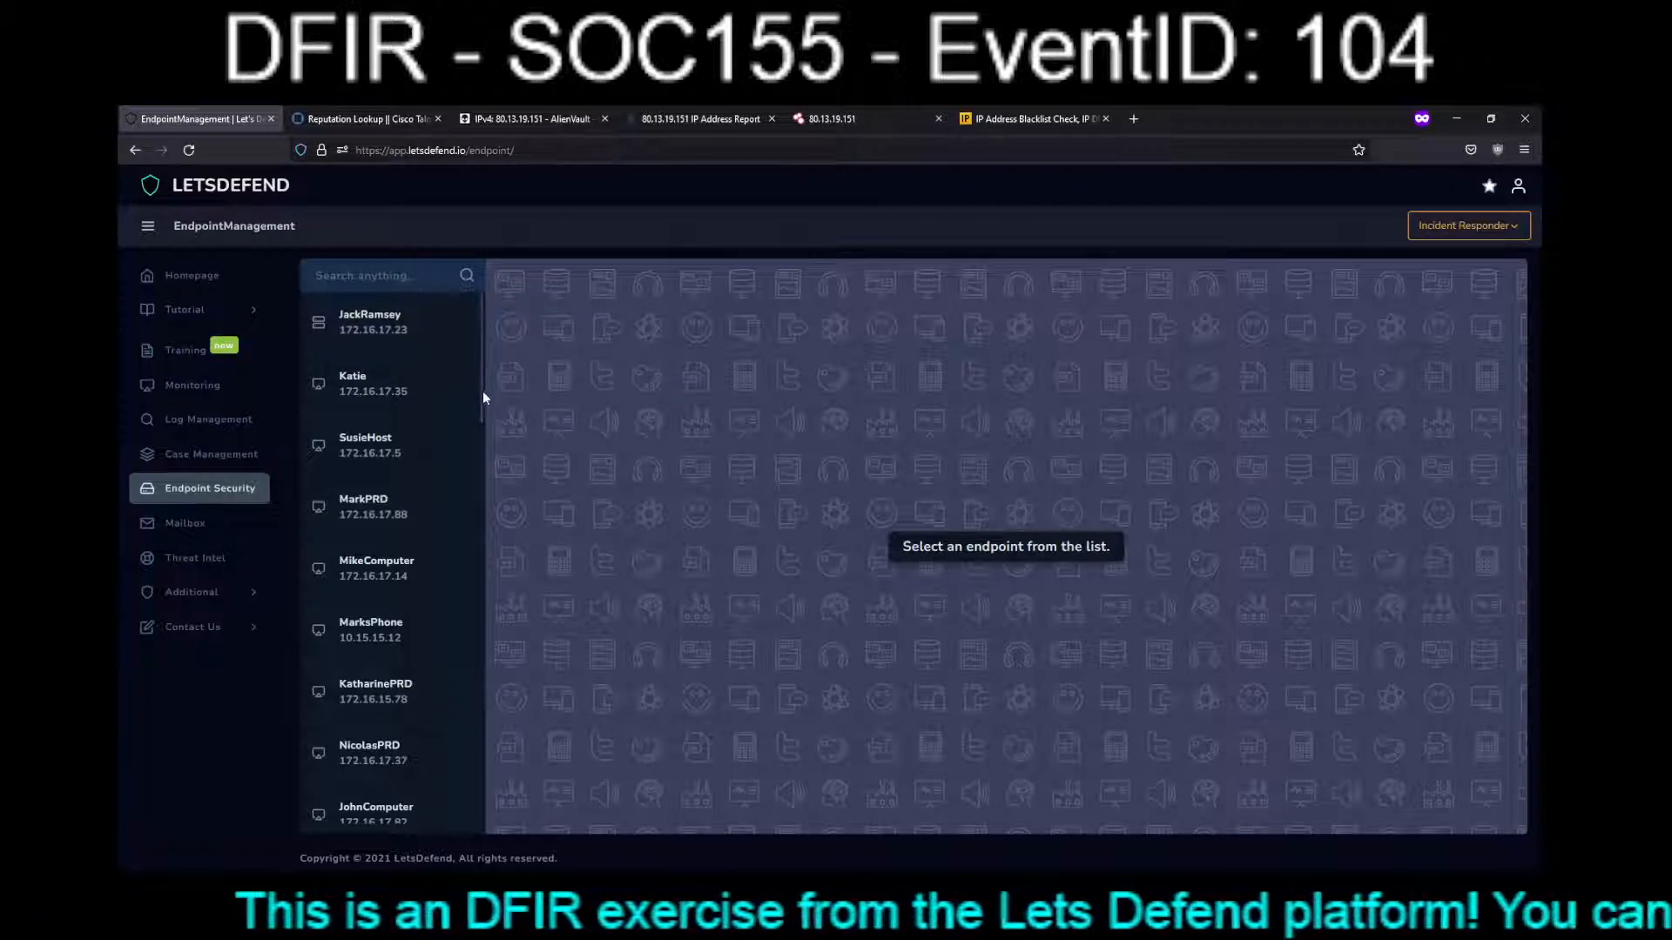
scroll(481, 447, "down", 3)
scroll(479, 462, "down", 7)
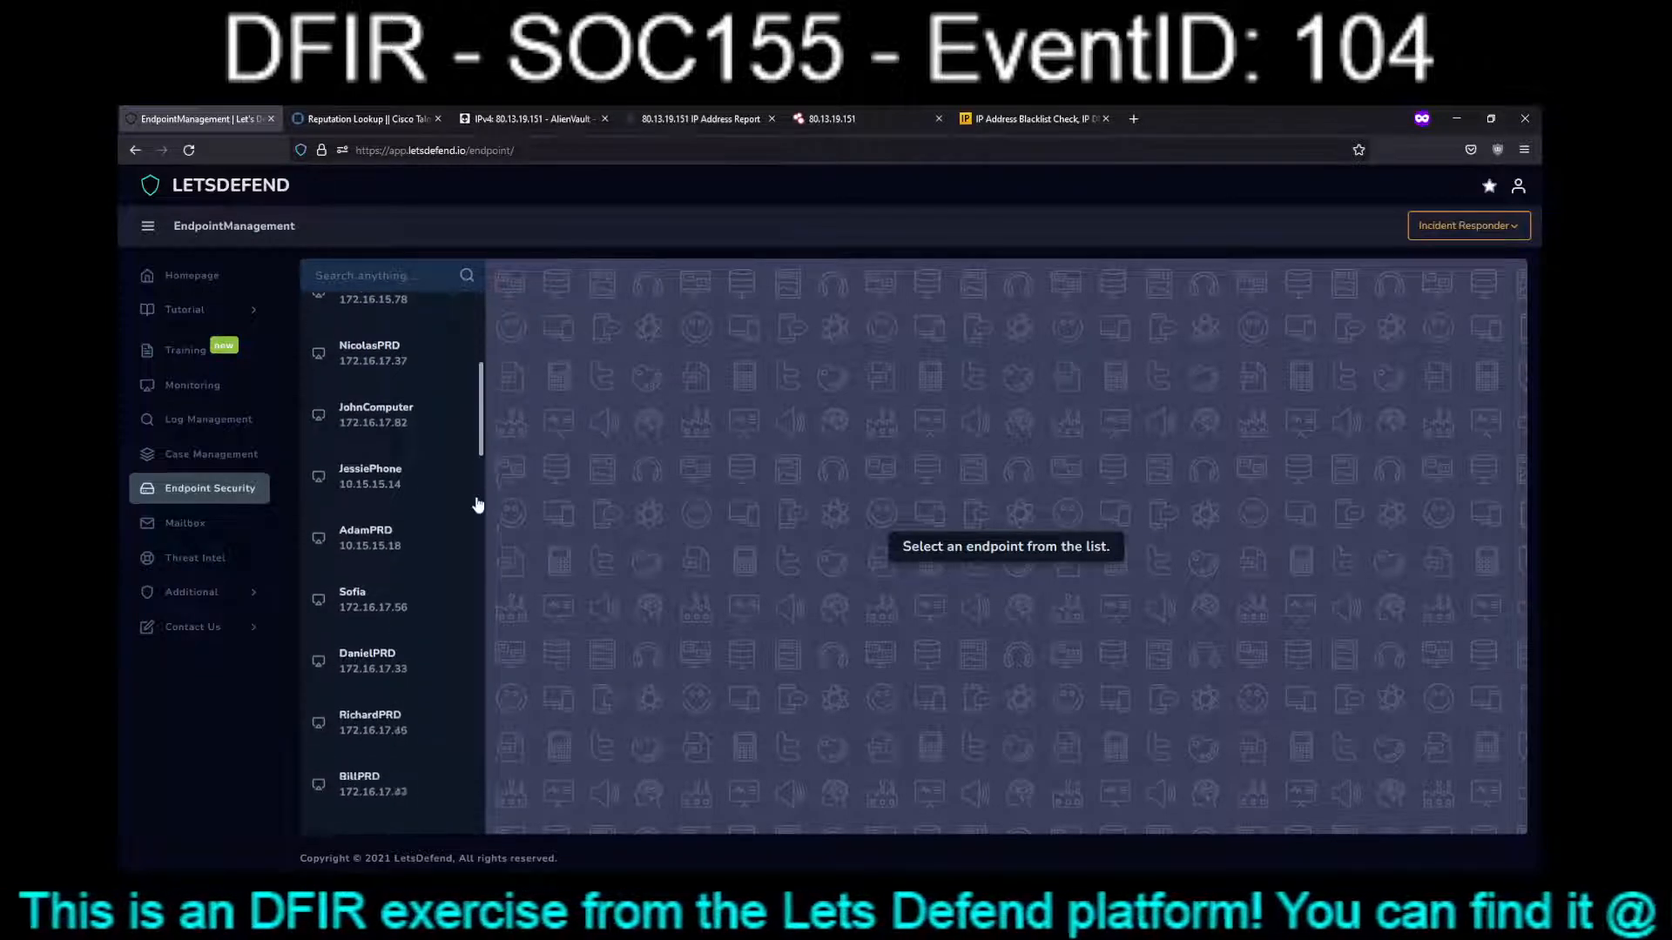
scroll(472, 579, "down", 4)
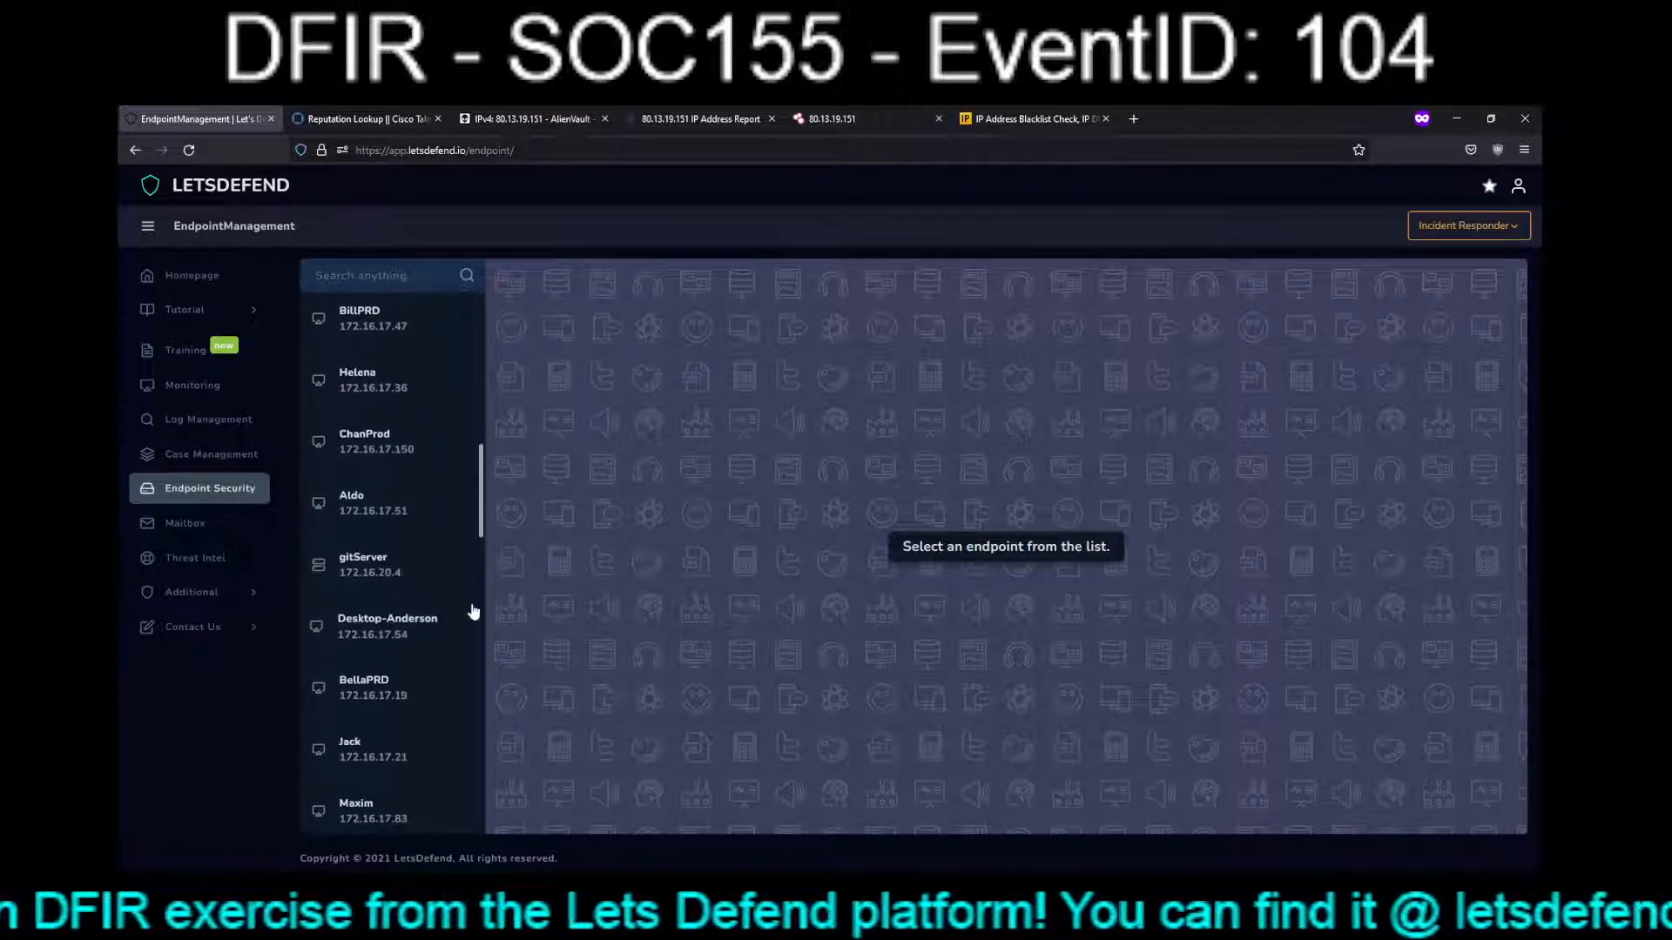
scroll(468, 654, "down", 5)
scroll(465, 683, "down", 7)
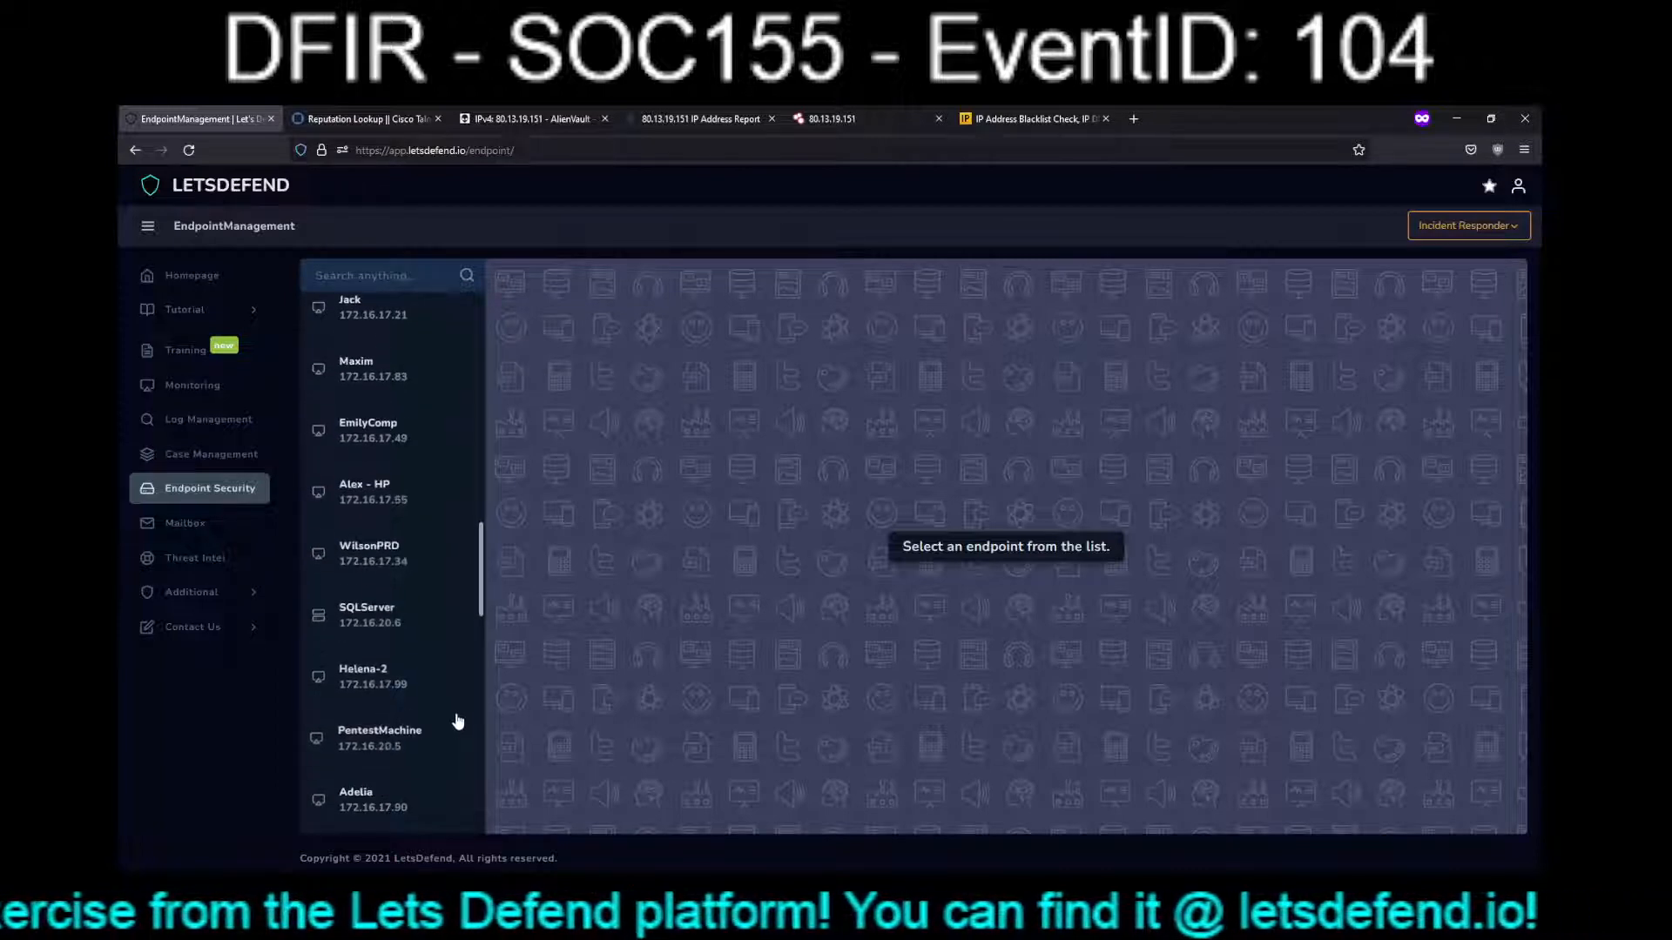
scroll(452, 797, "down", 5)
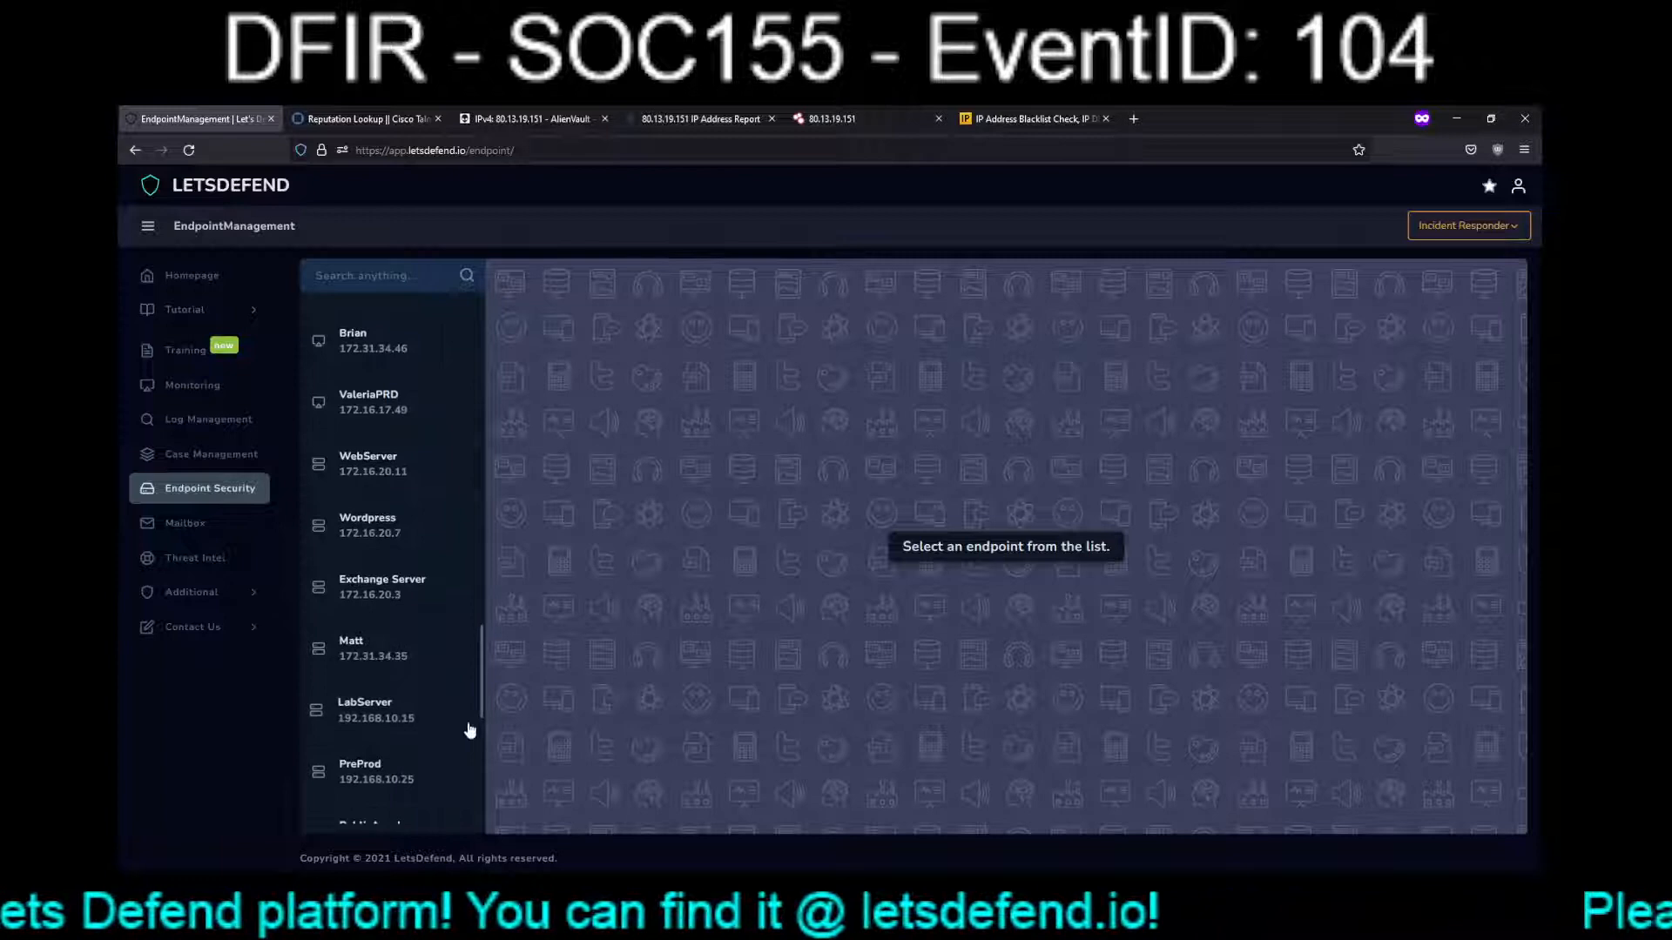
left_click(429, 775)
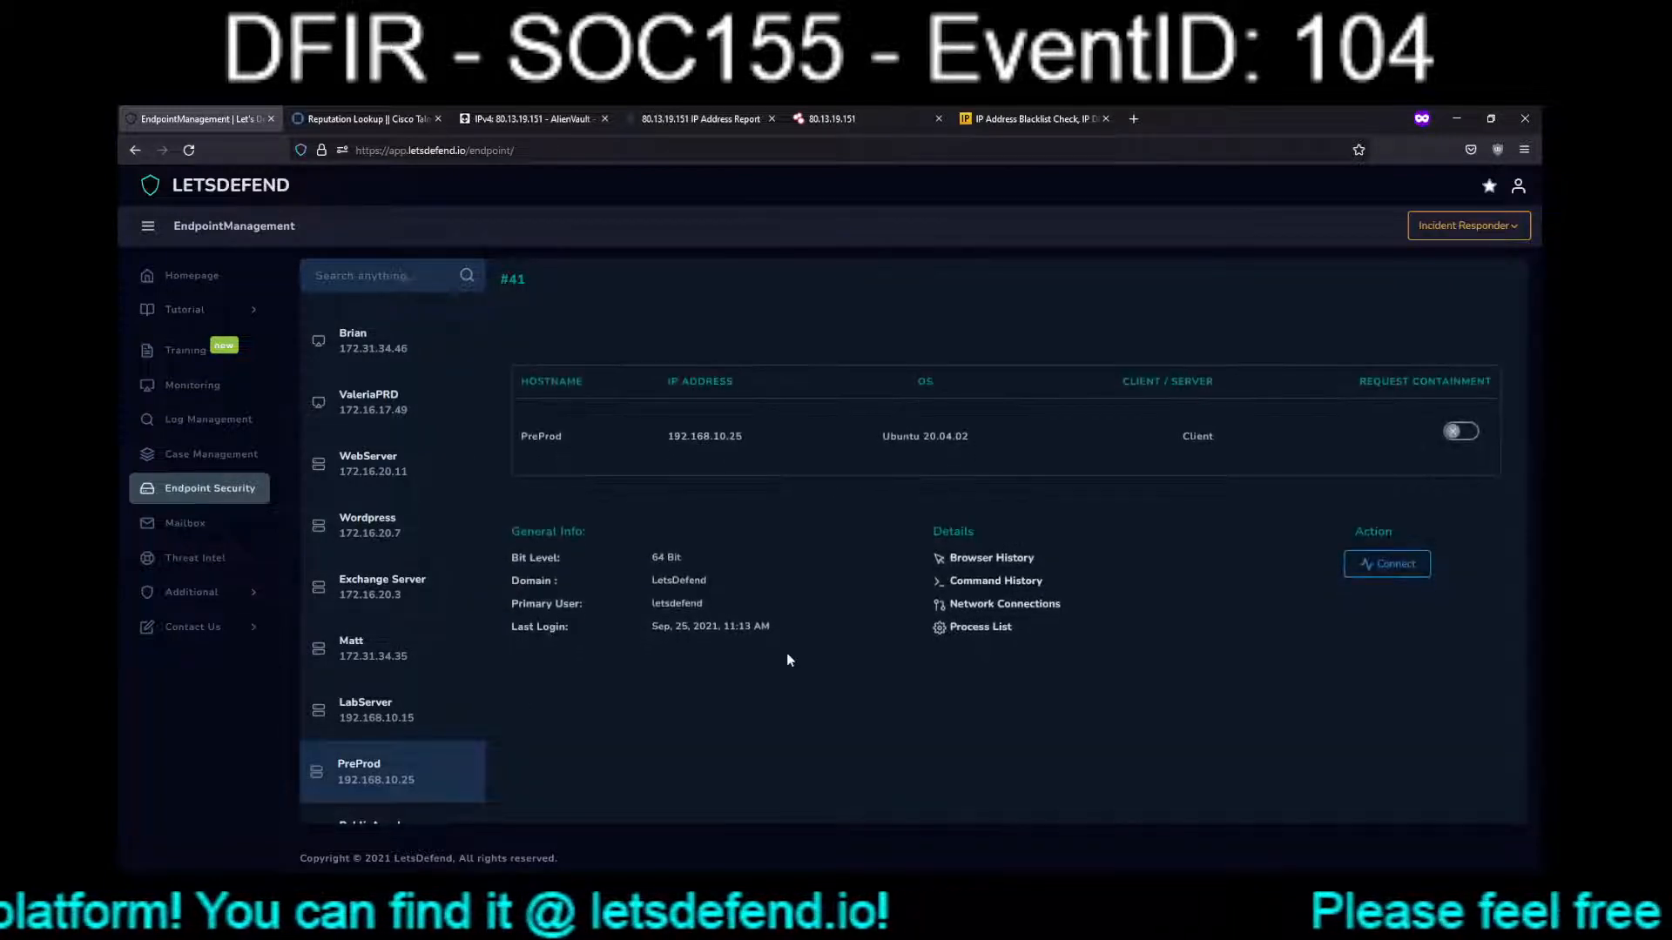
Review the PreProd host's browser history from the oldest listed entries to the newest for suspicious URLs, and close it.
left_click(989, 559)
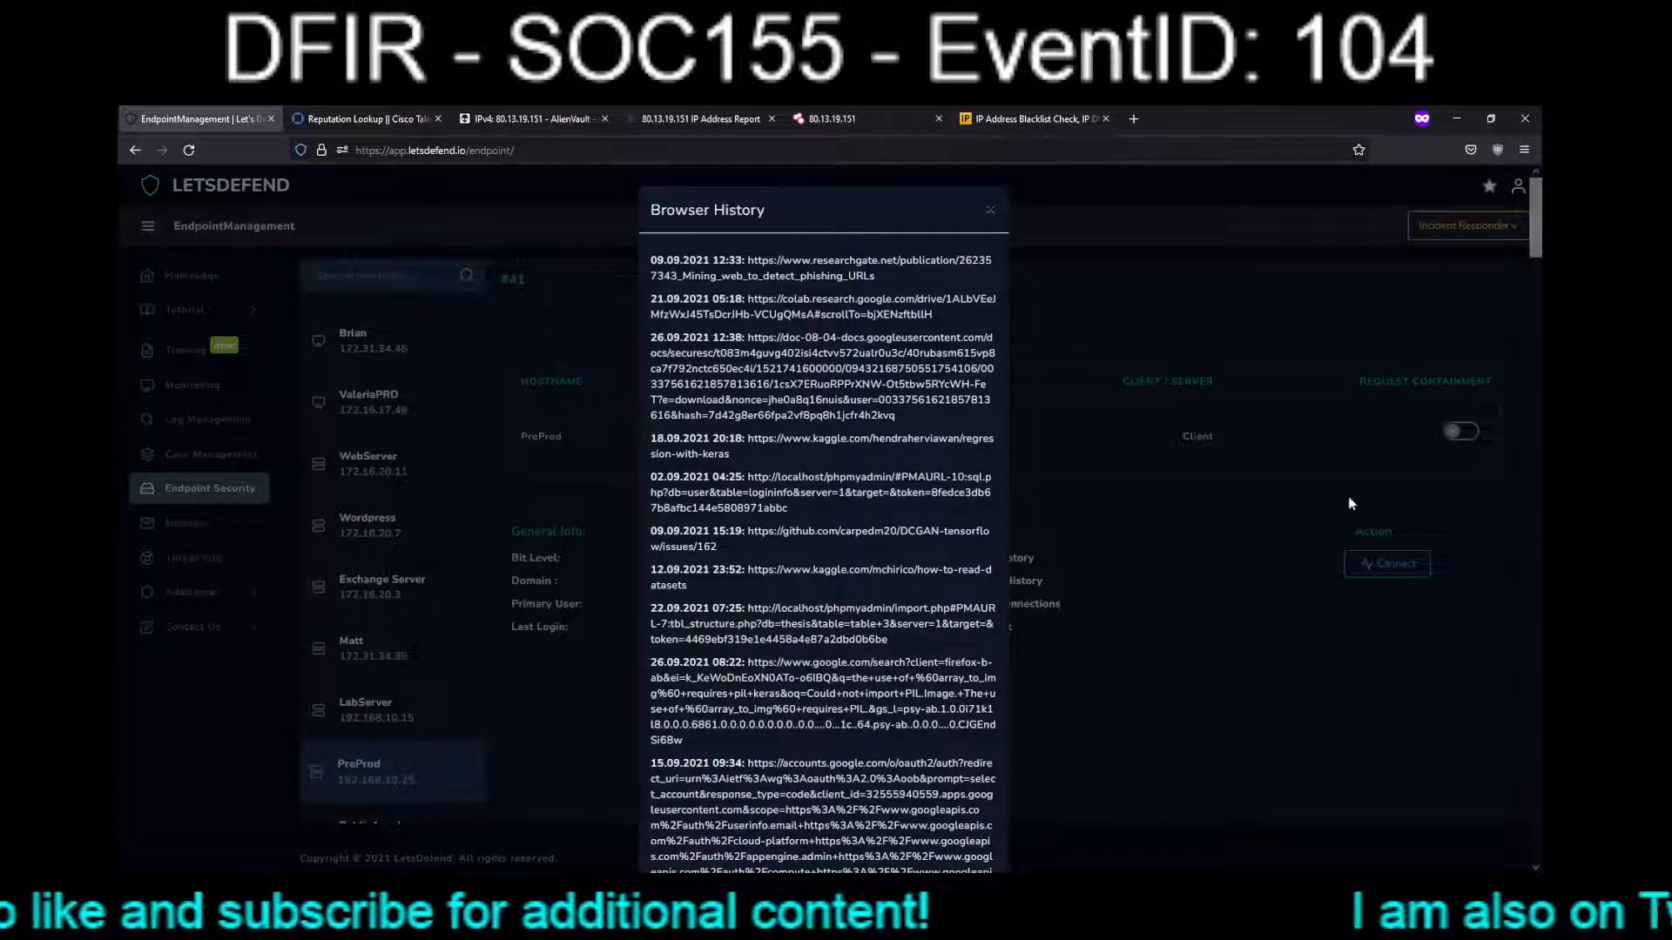
left_click_drag(1537, 247, 1536, 825)
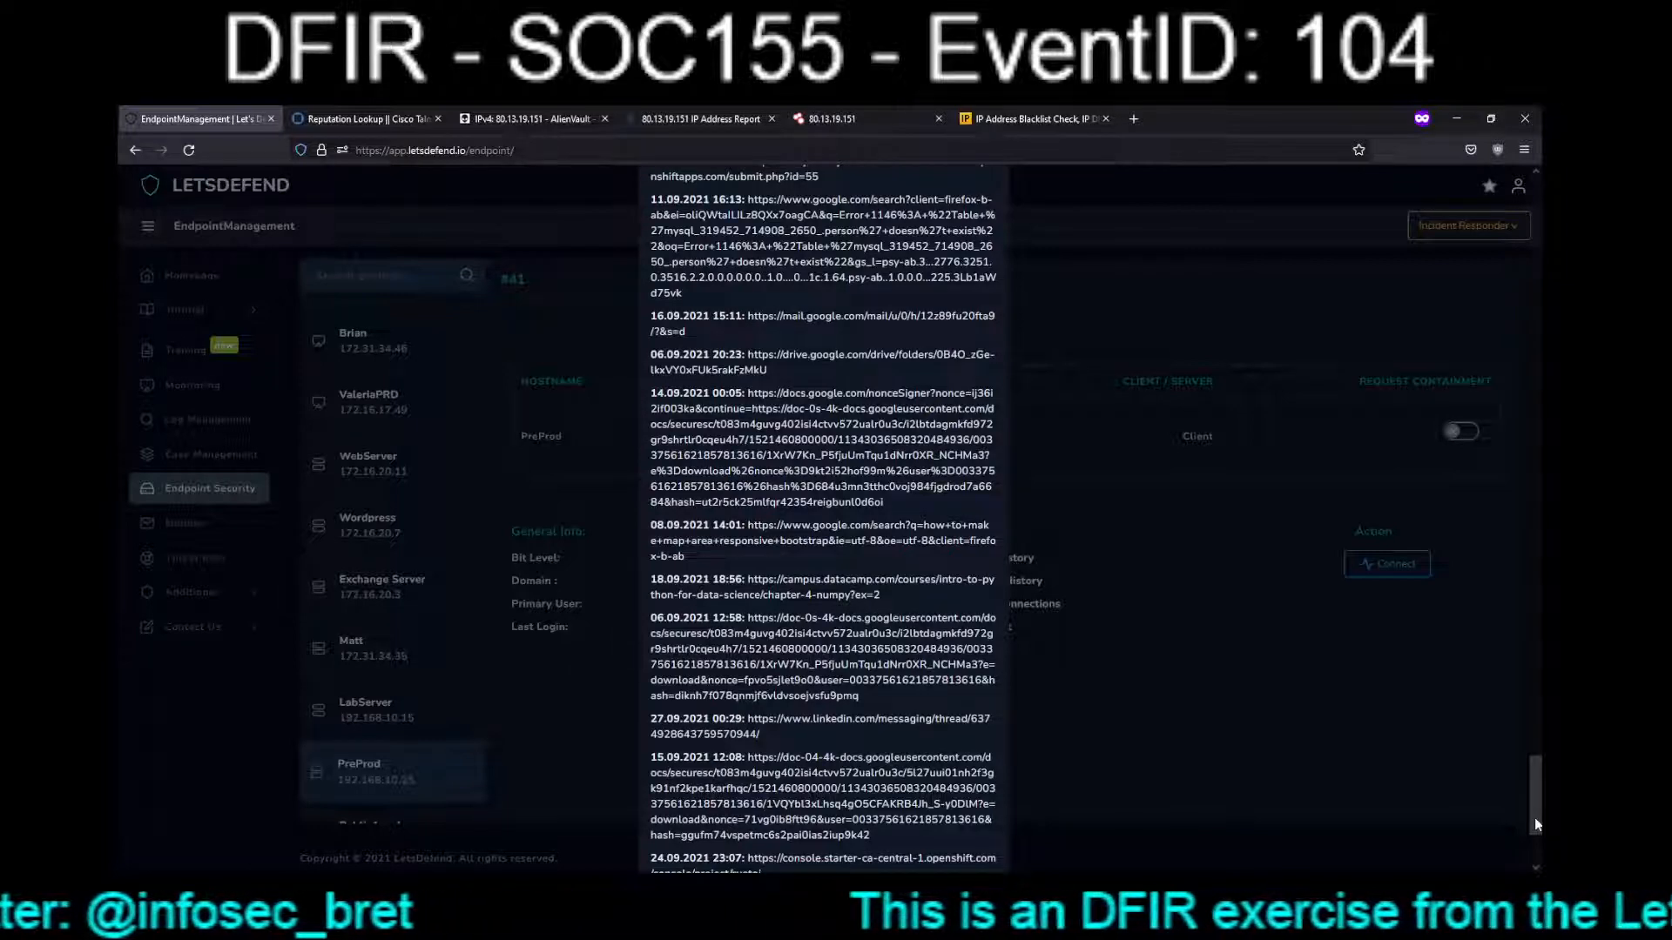
left_click_drag(1535, 817, 1534, 786)
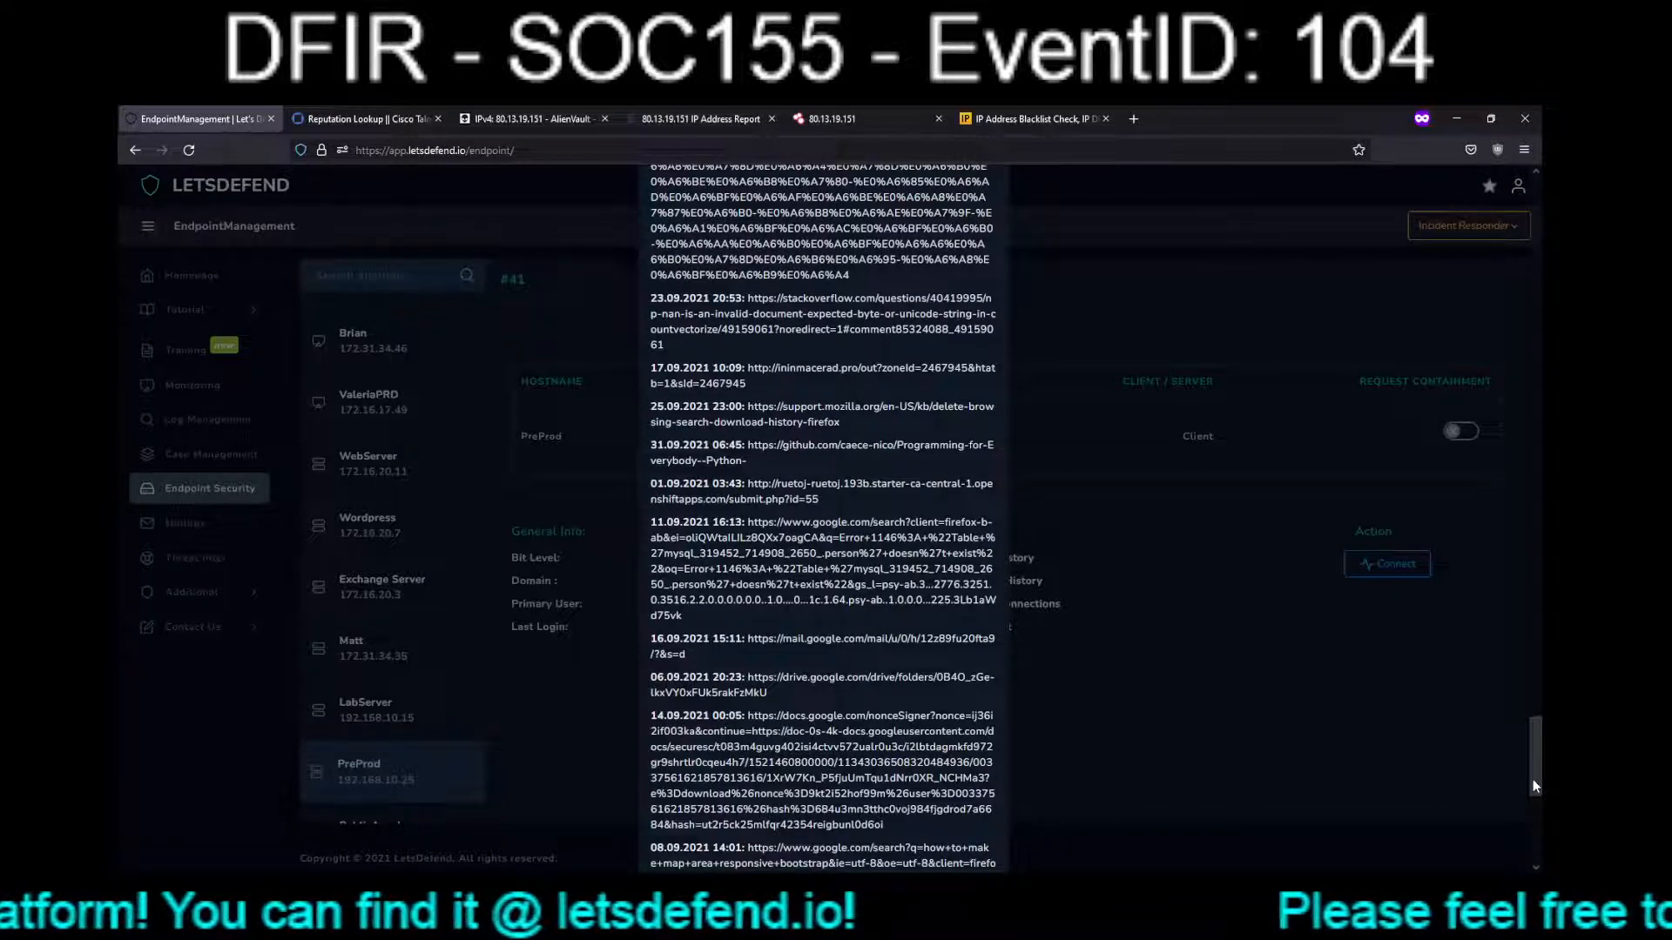
left_click_drag(1533, 780, 1534, 735)
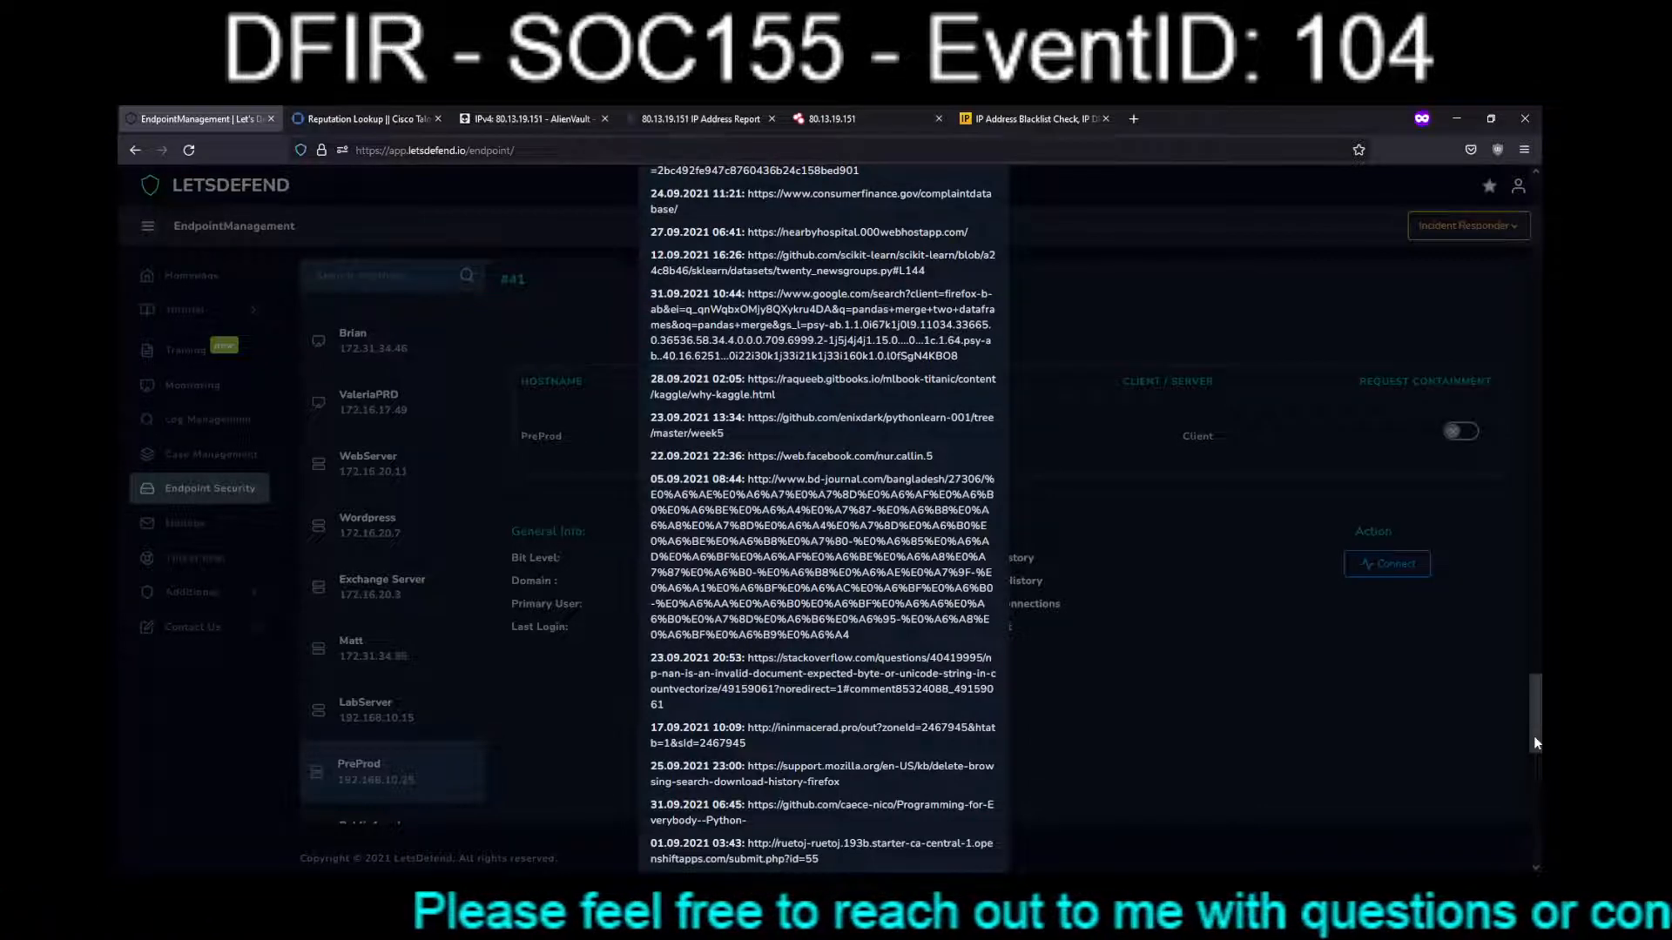
left_click_drag(1533, 735, 1539, 676)
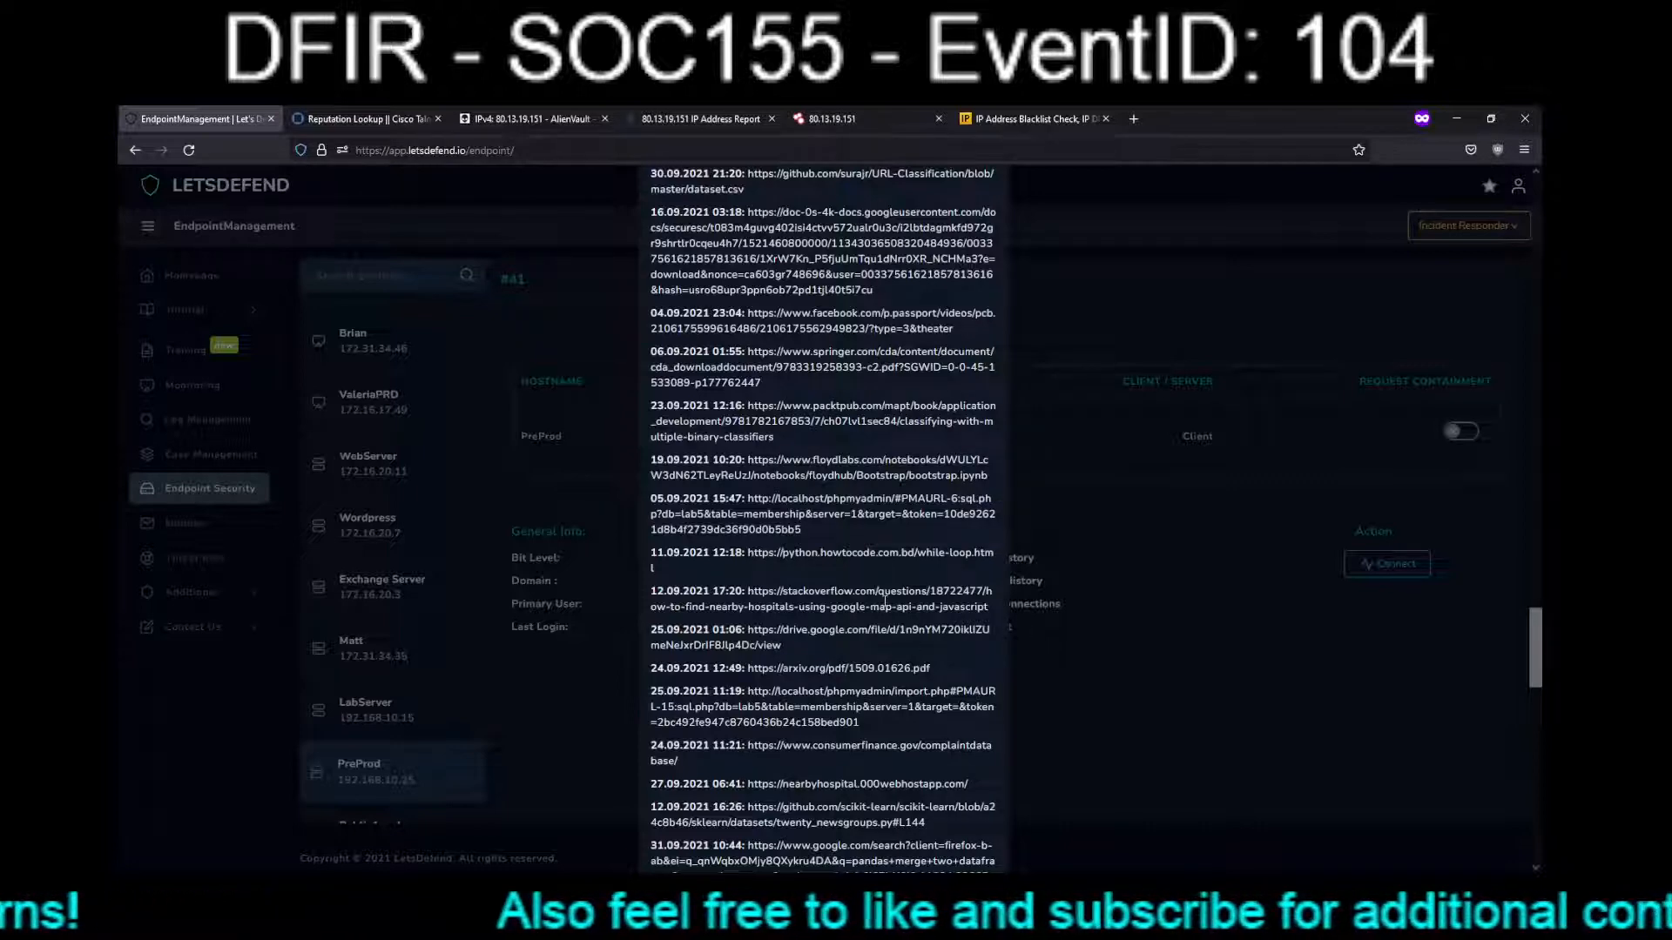
scroll(883, 599, "up", 5)
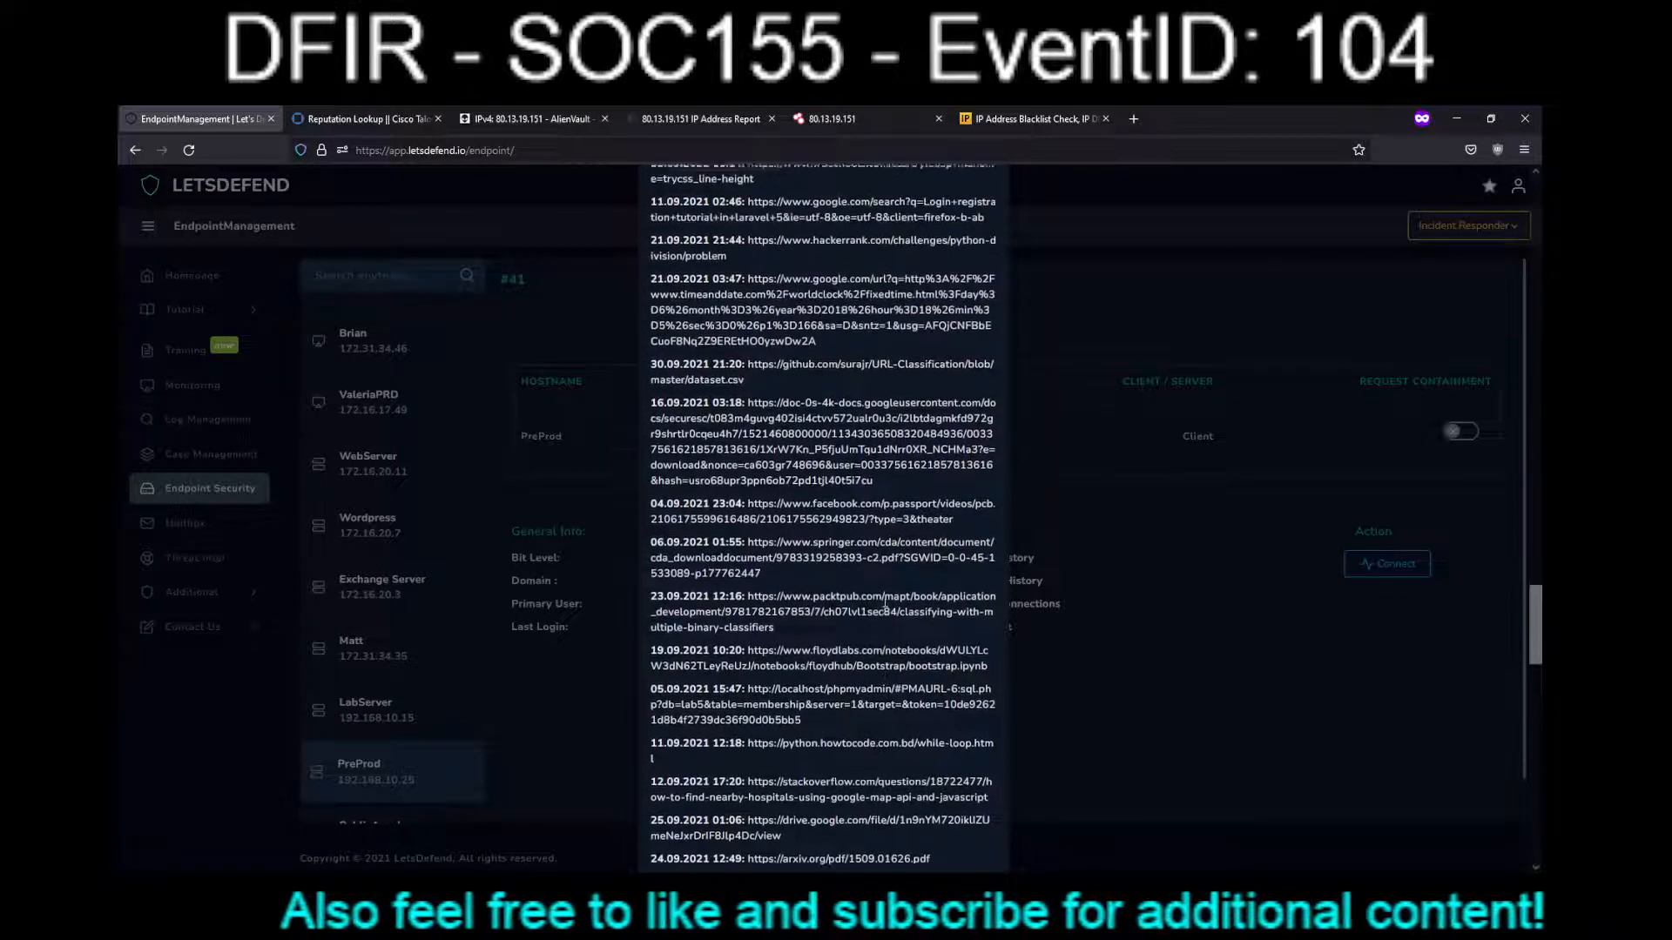
scroll(886, 607, "up", 3)
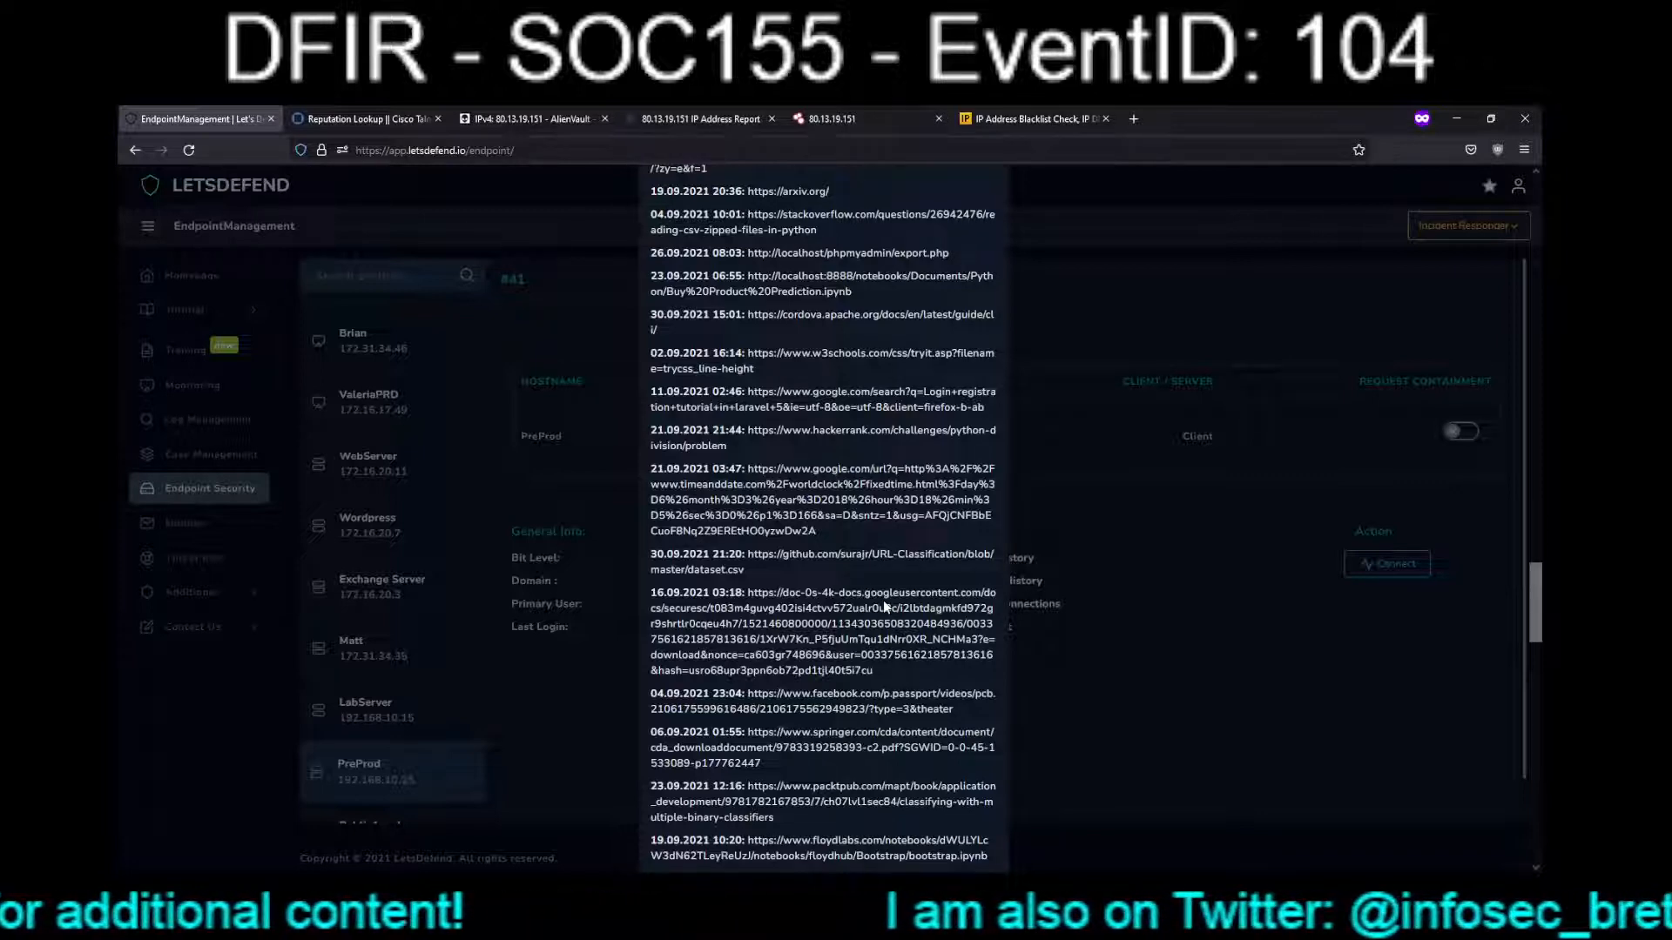
scroll(883, 599, "up", 3)
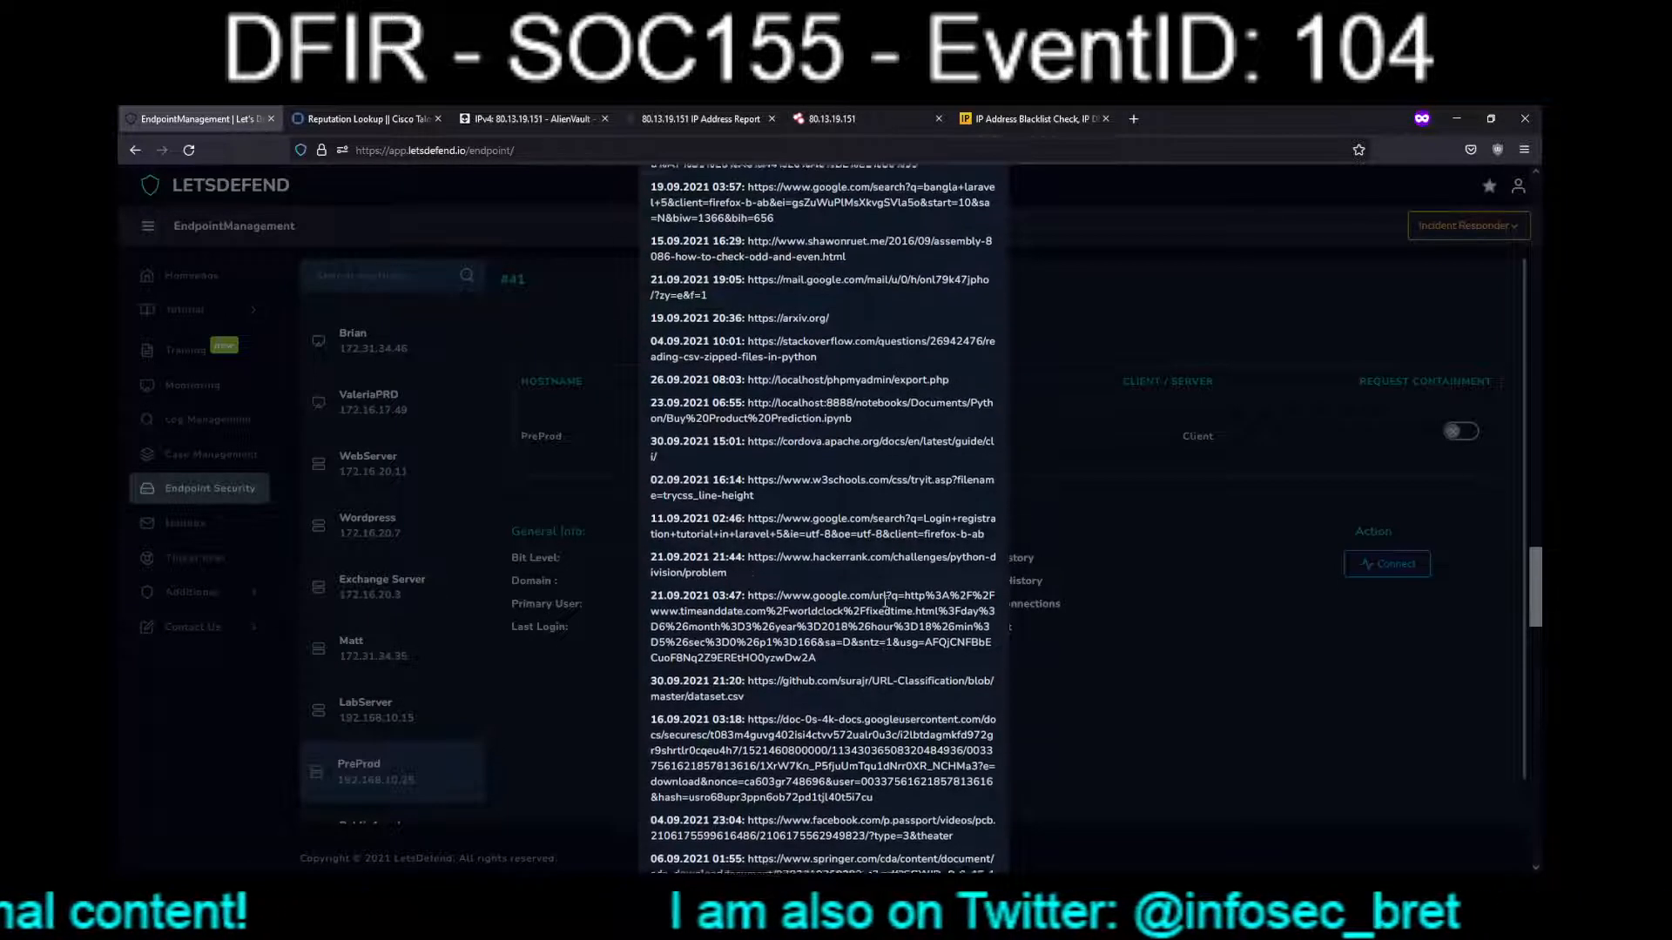
scroll(884, 601, "up", 1)
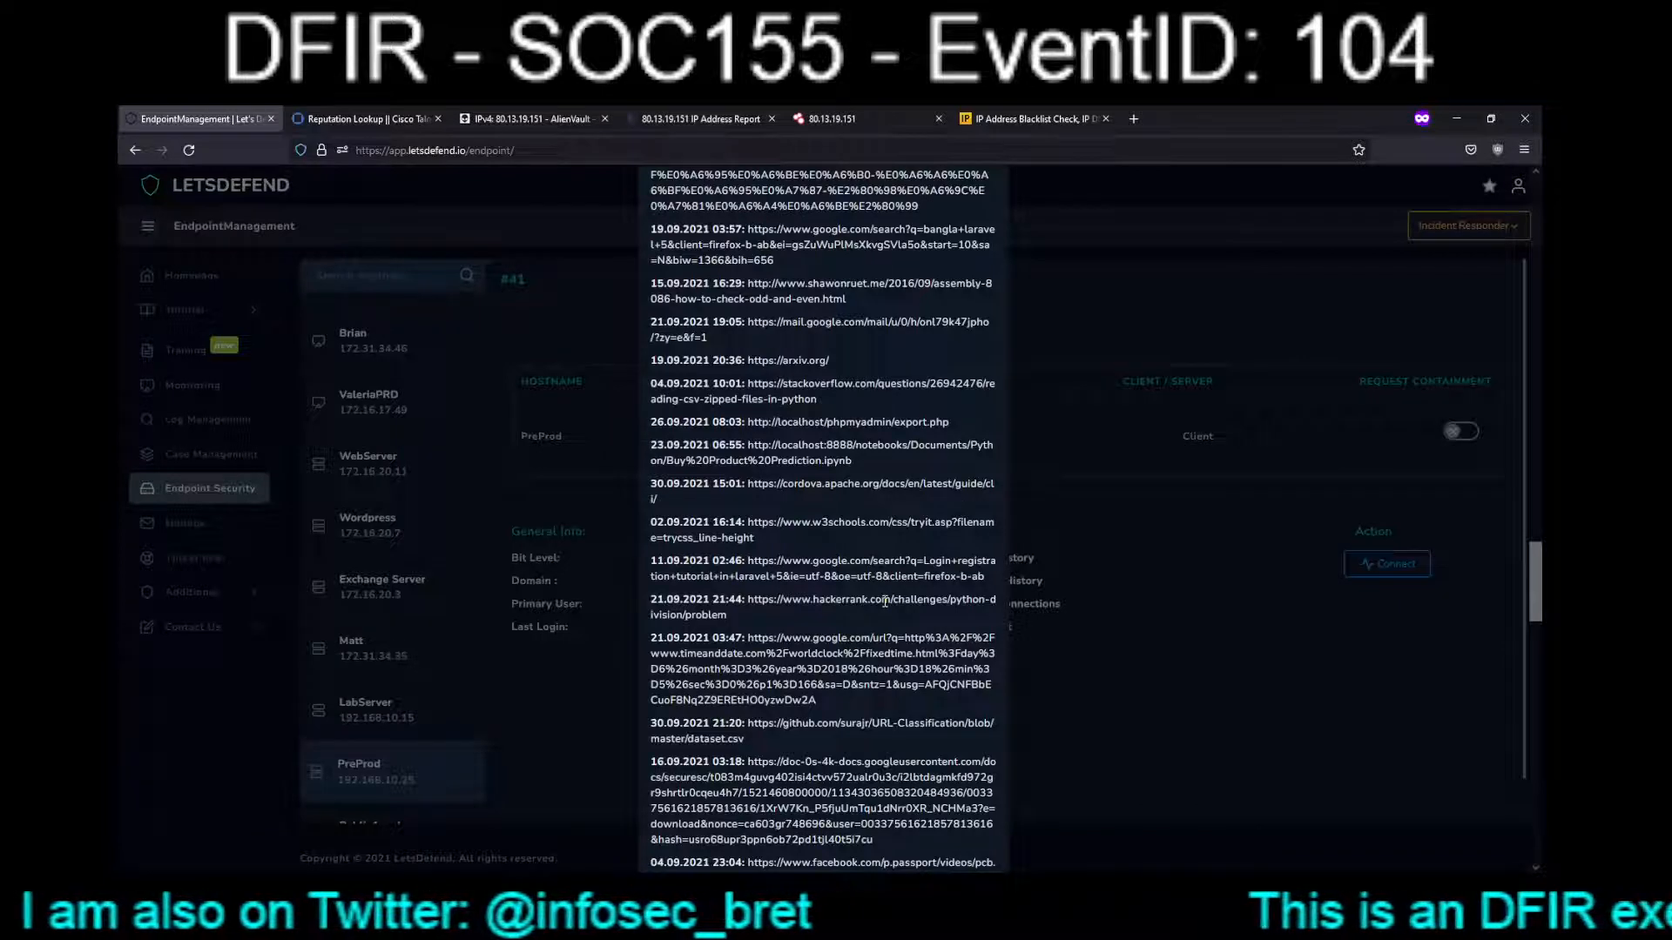
scroll(885, 601, "up", 5)
scroll(884, 600, "up", 5)
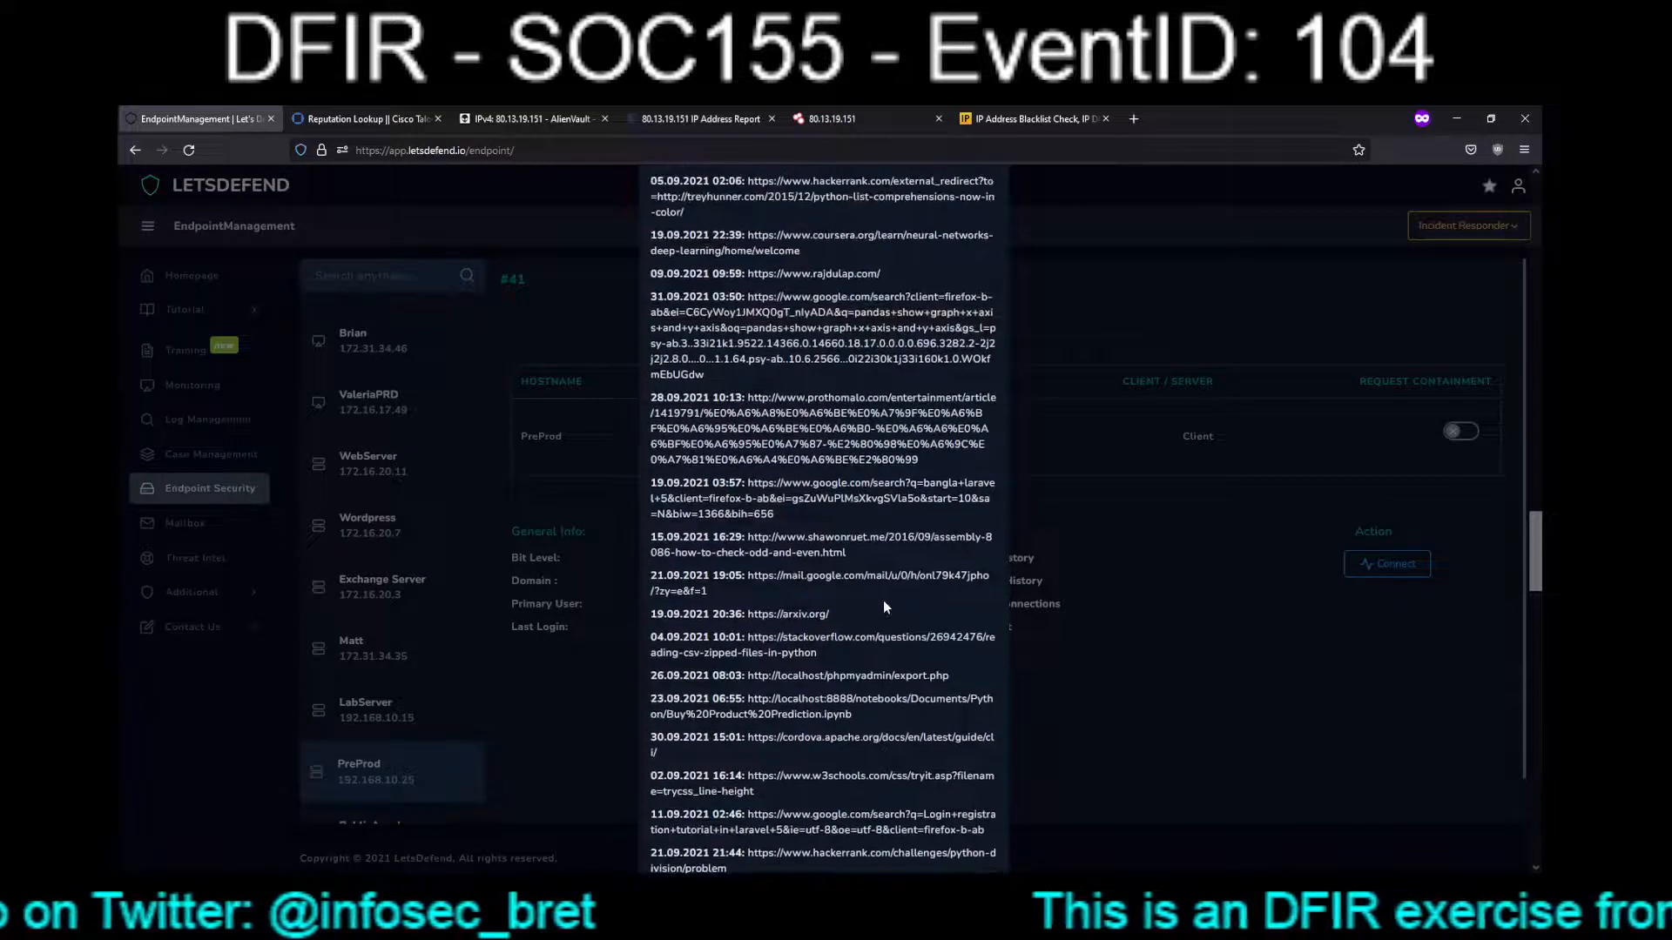
scroll(883, 599, "up", 2)
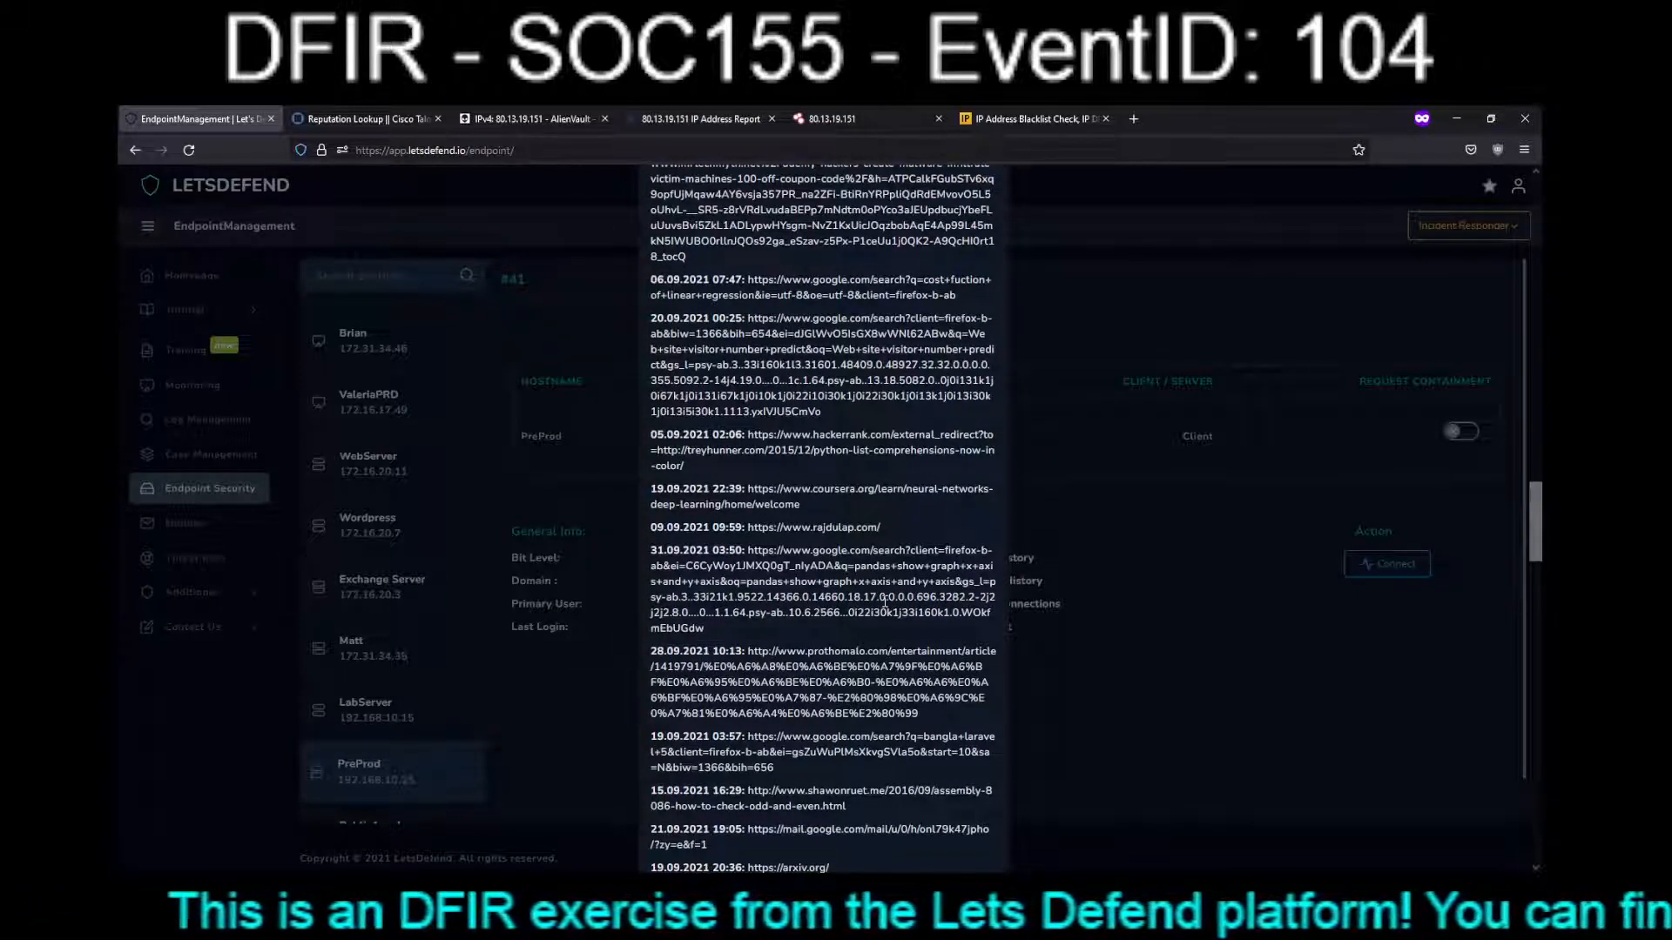
scroll(884, 601, "up", 6)
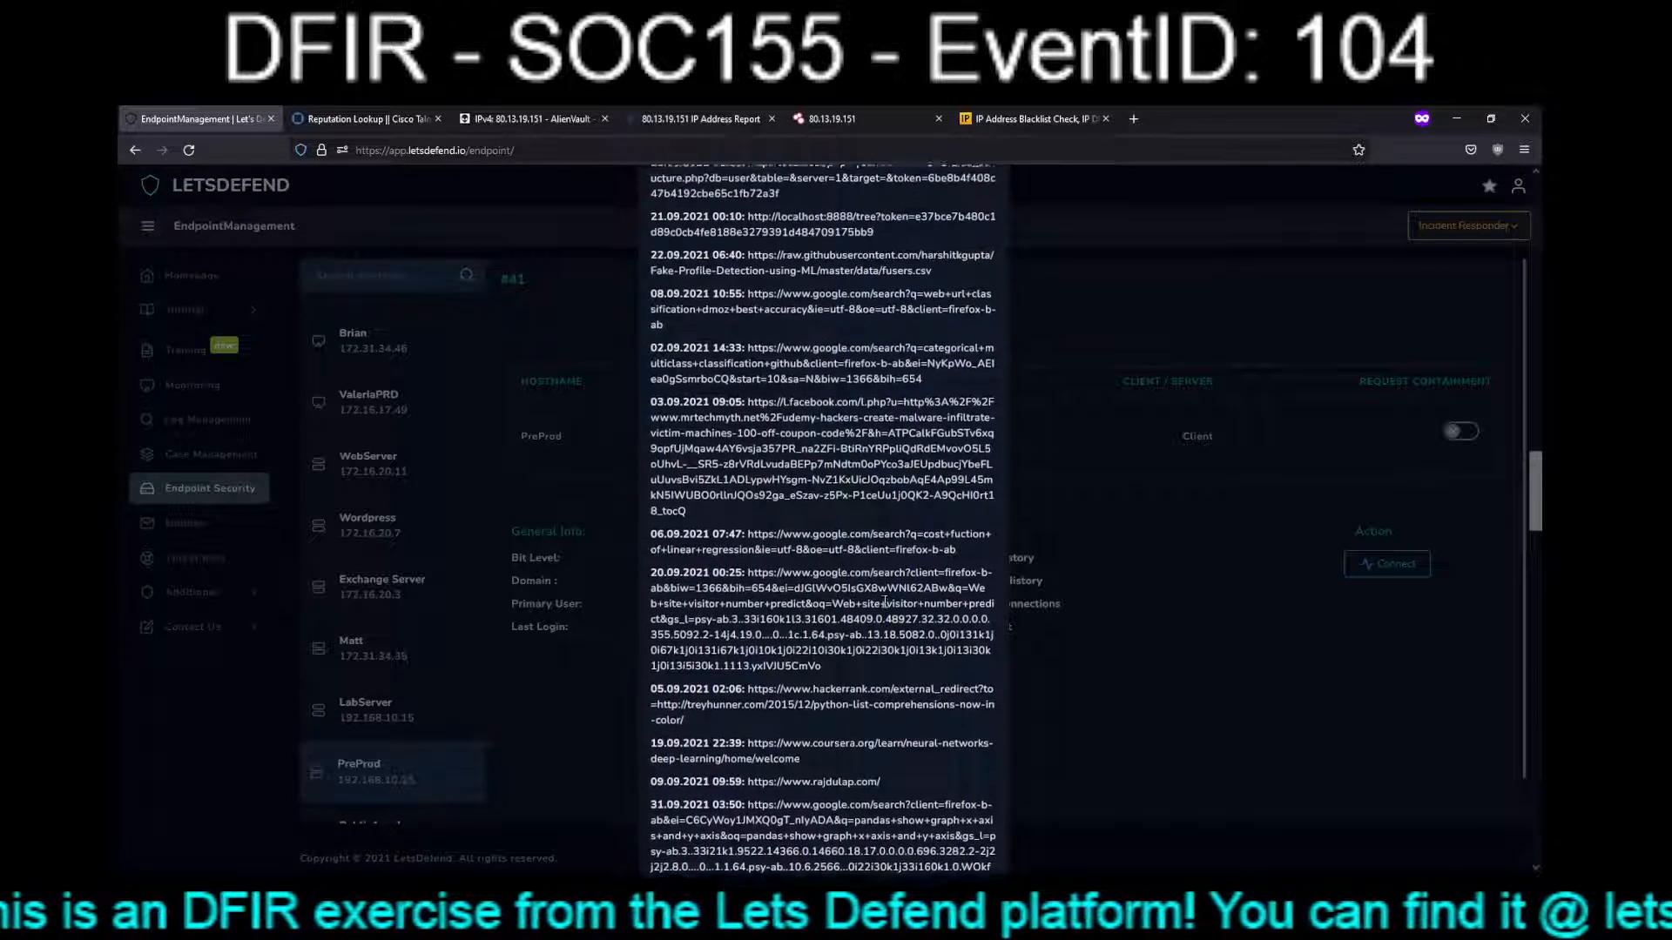
scroll(885, 601, "up", 1)
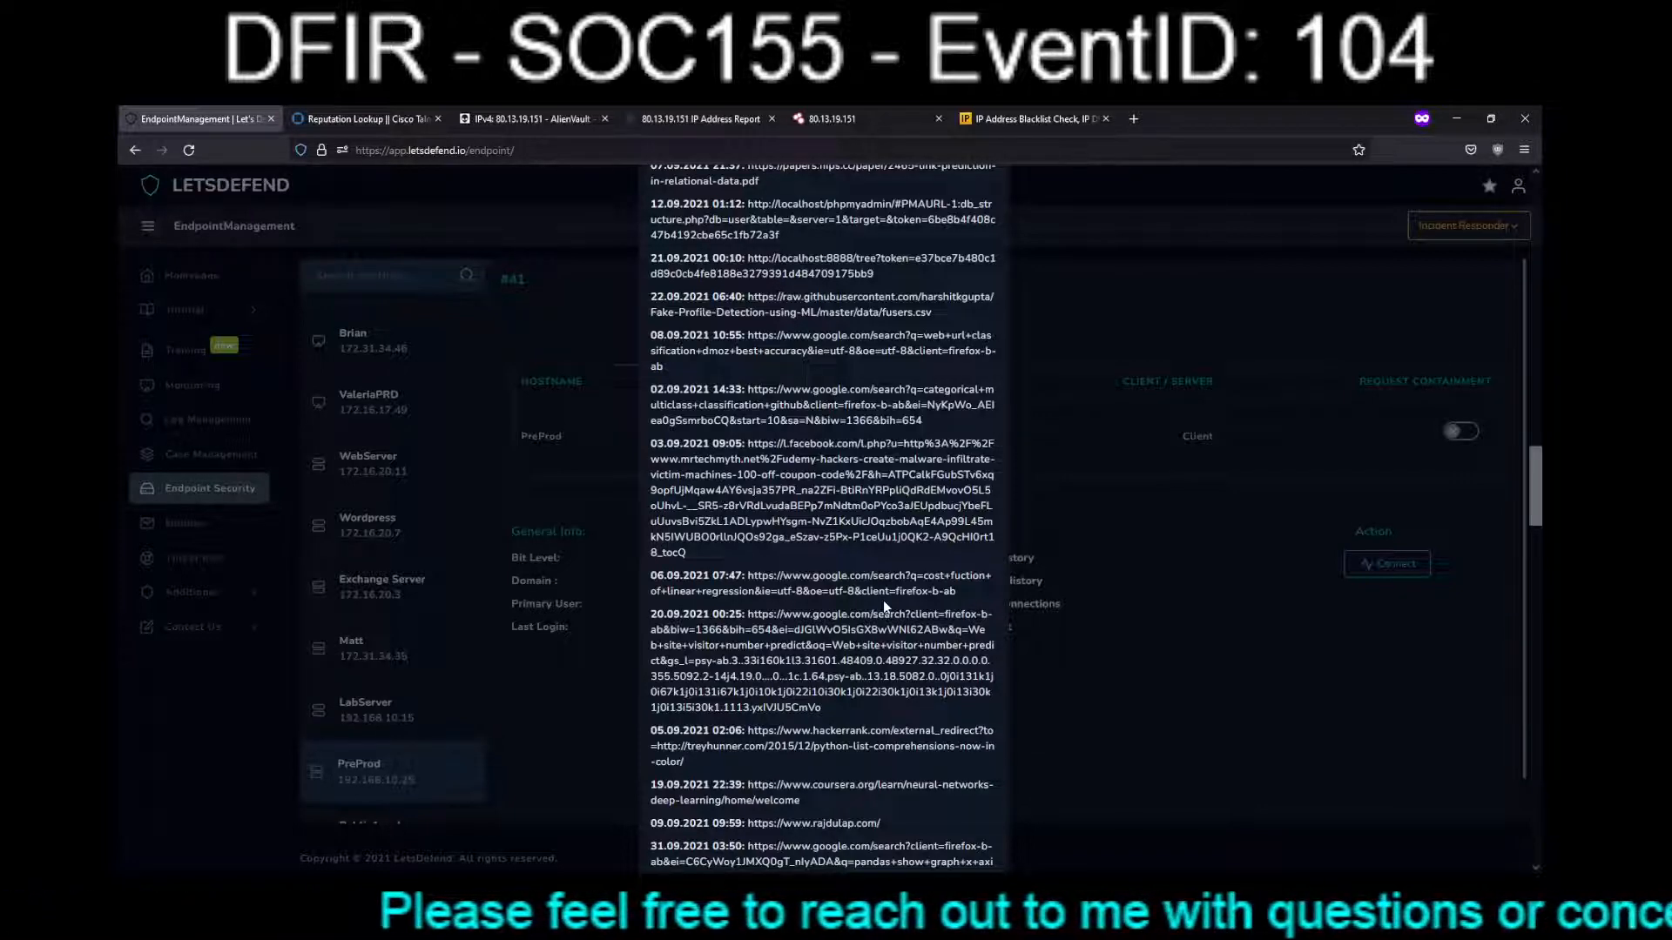
scroll(883, 600, "up", 2)
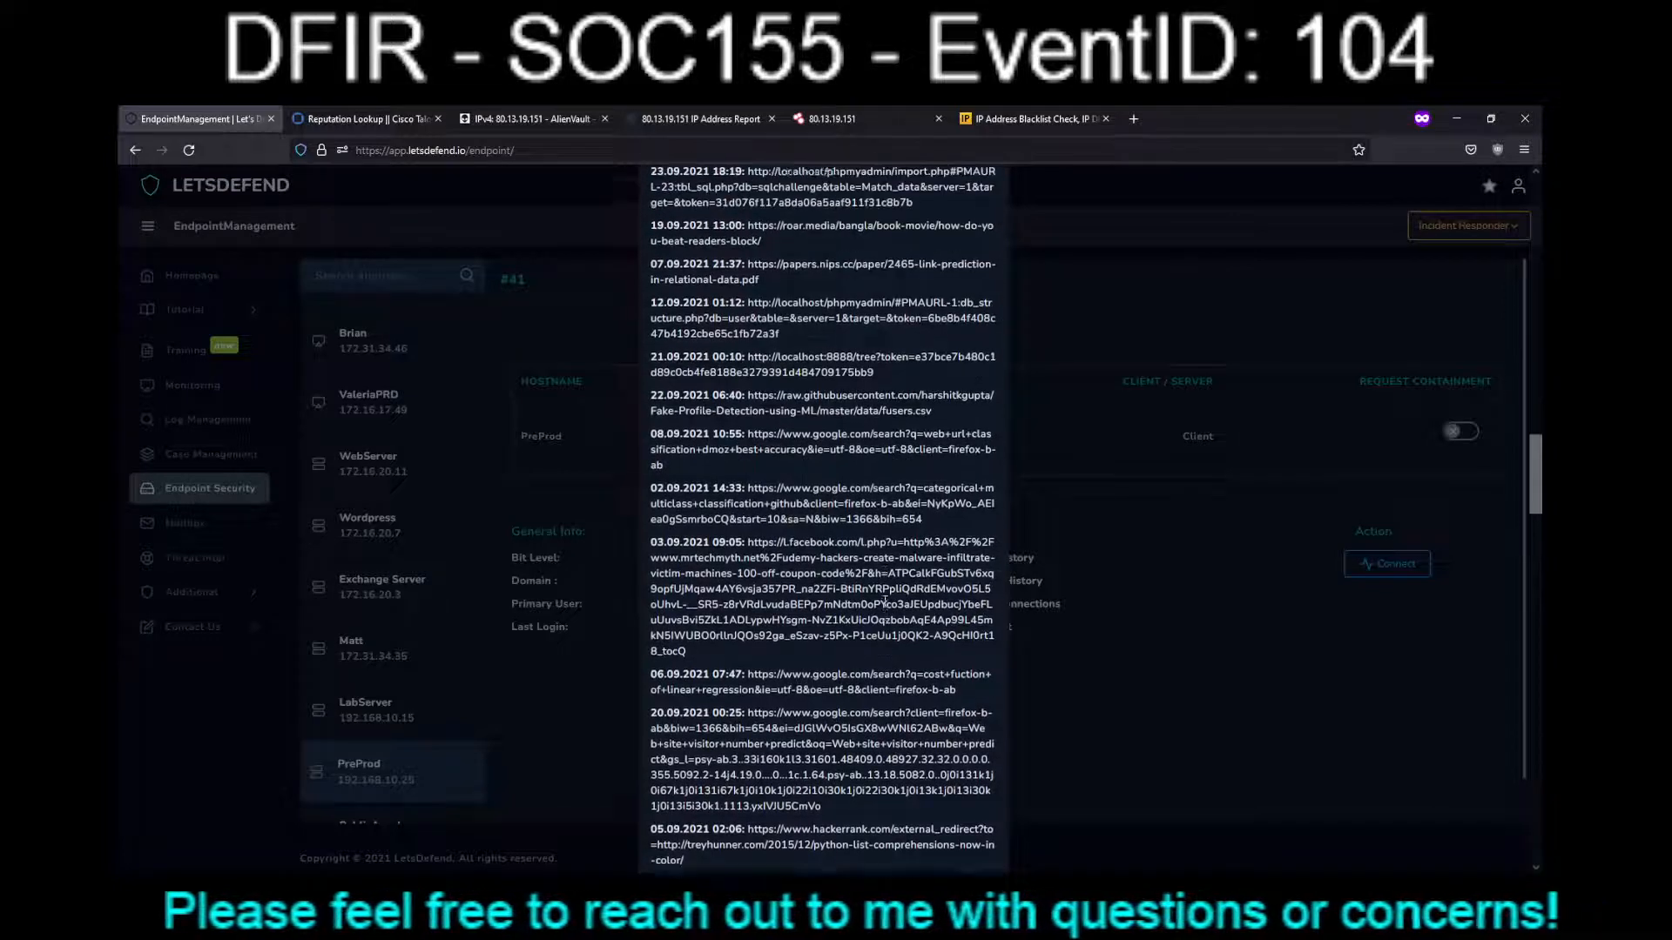
scroll(885, 599, "up", 3)
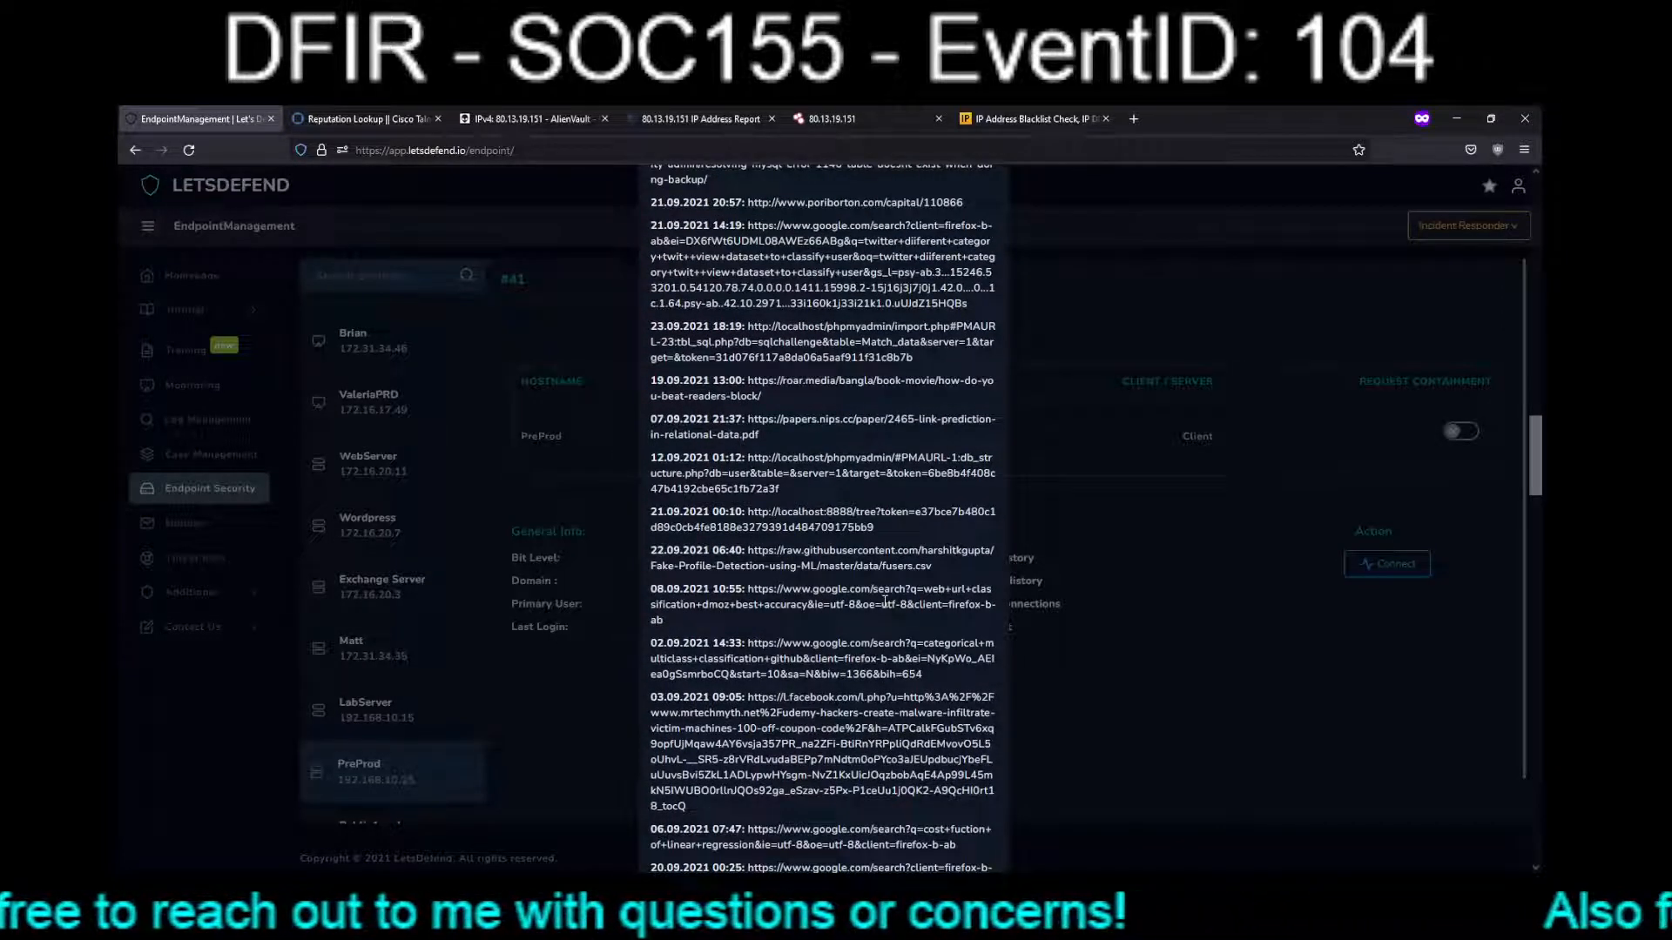
scroll(885, 601, "up", 3)
scroll(884, 600, "up", 3)
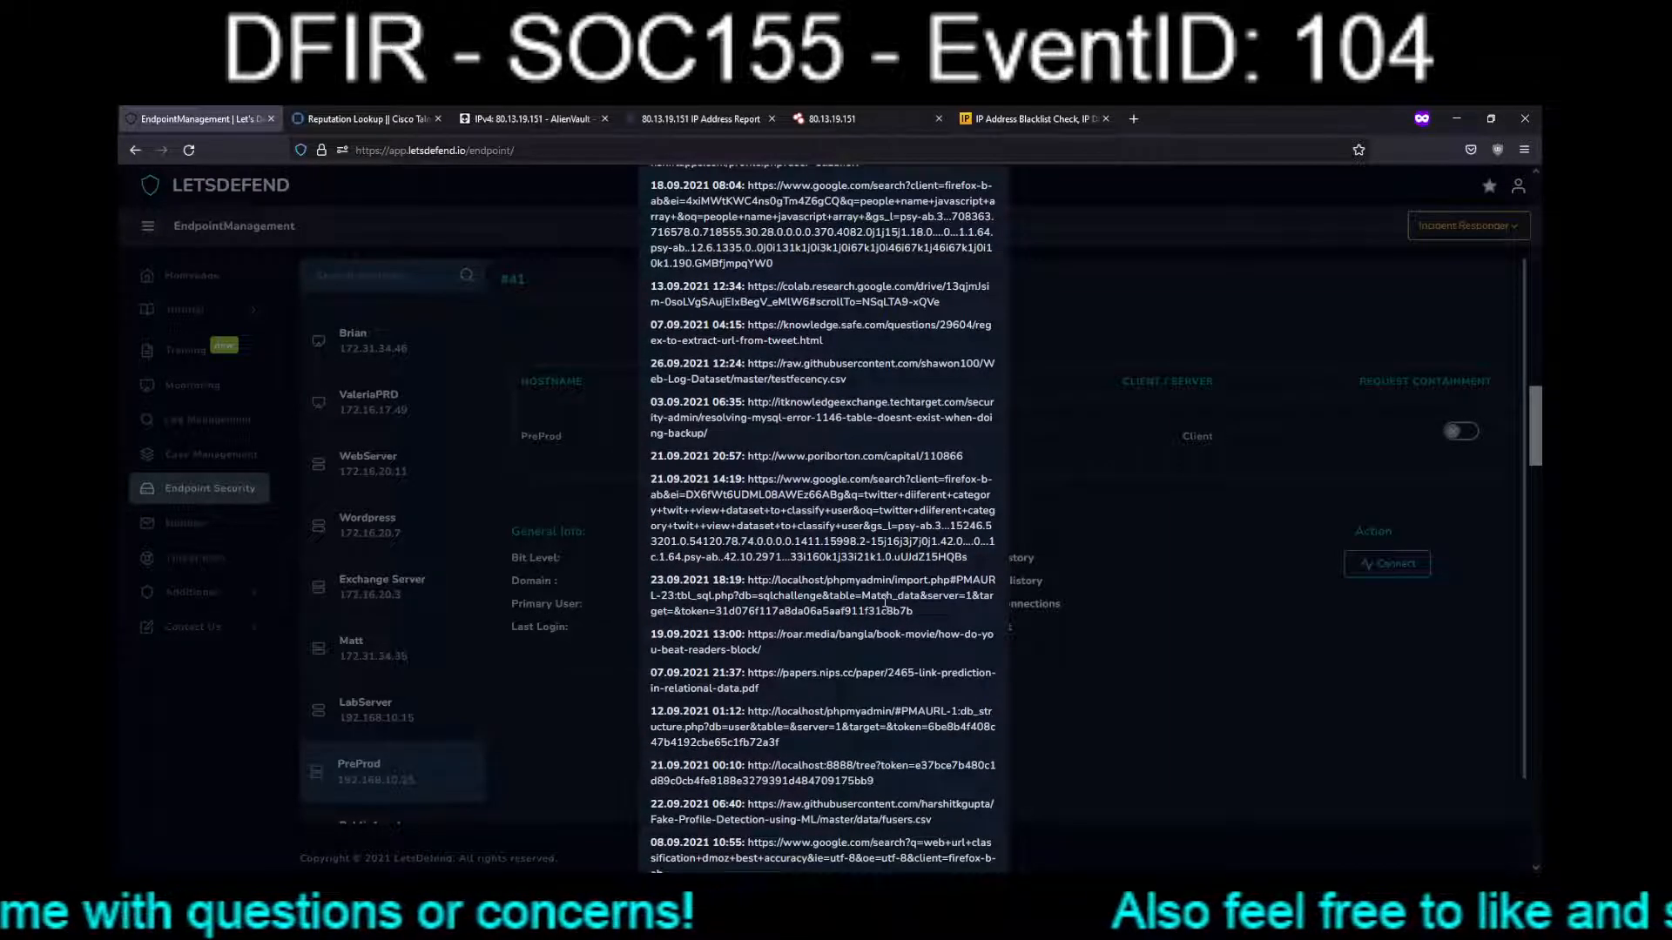
scroll(885, 601, "up", 3)
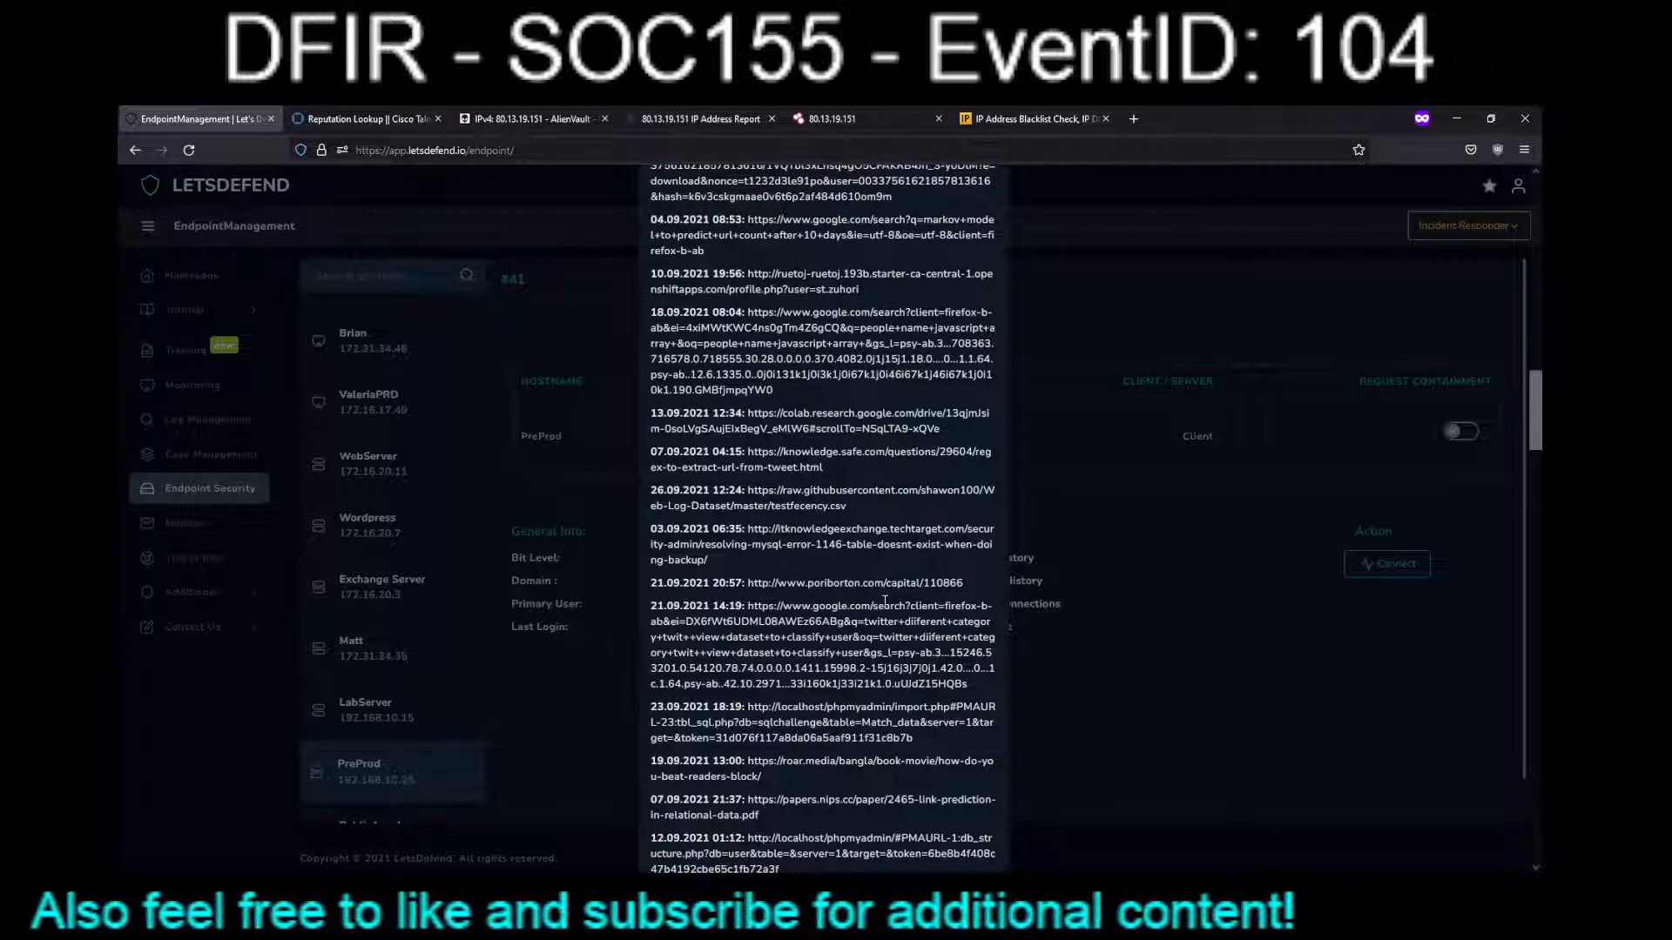
scroll(885, 601, "up", 2)
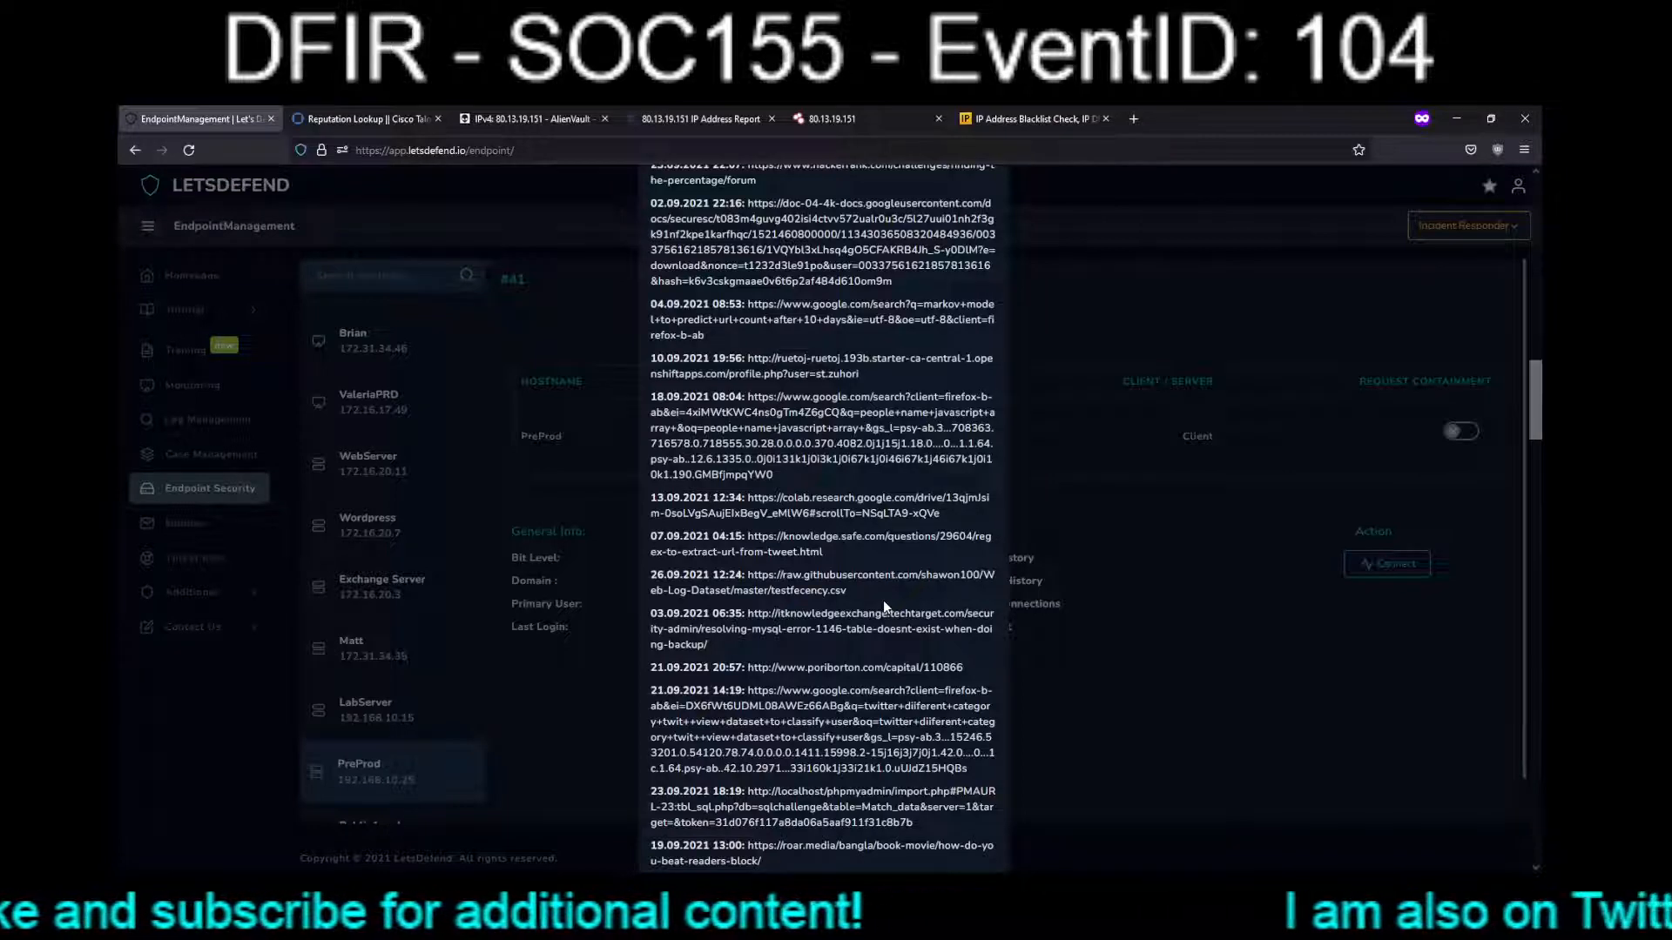
scroll(883, 599, "up", 5)
scroll(883, 599, "up", 6)
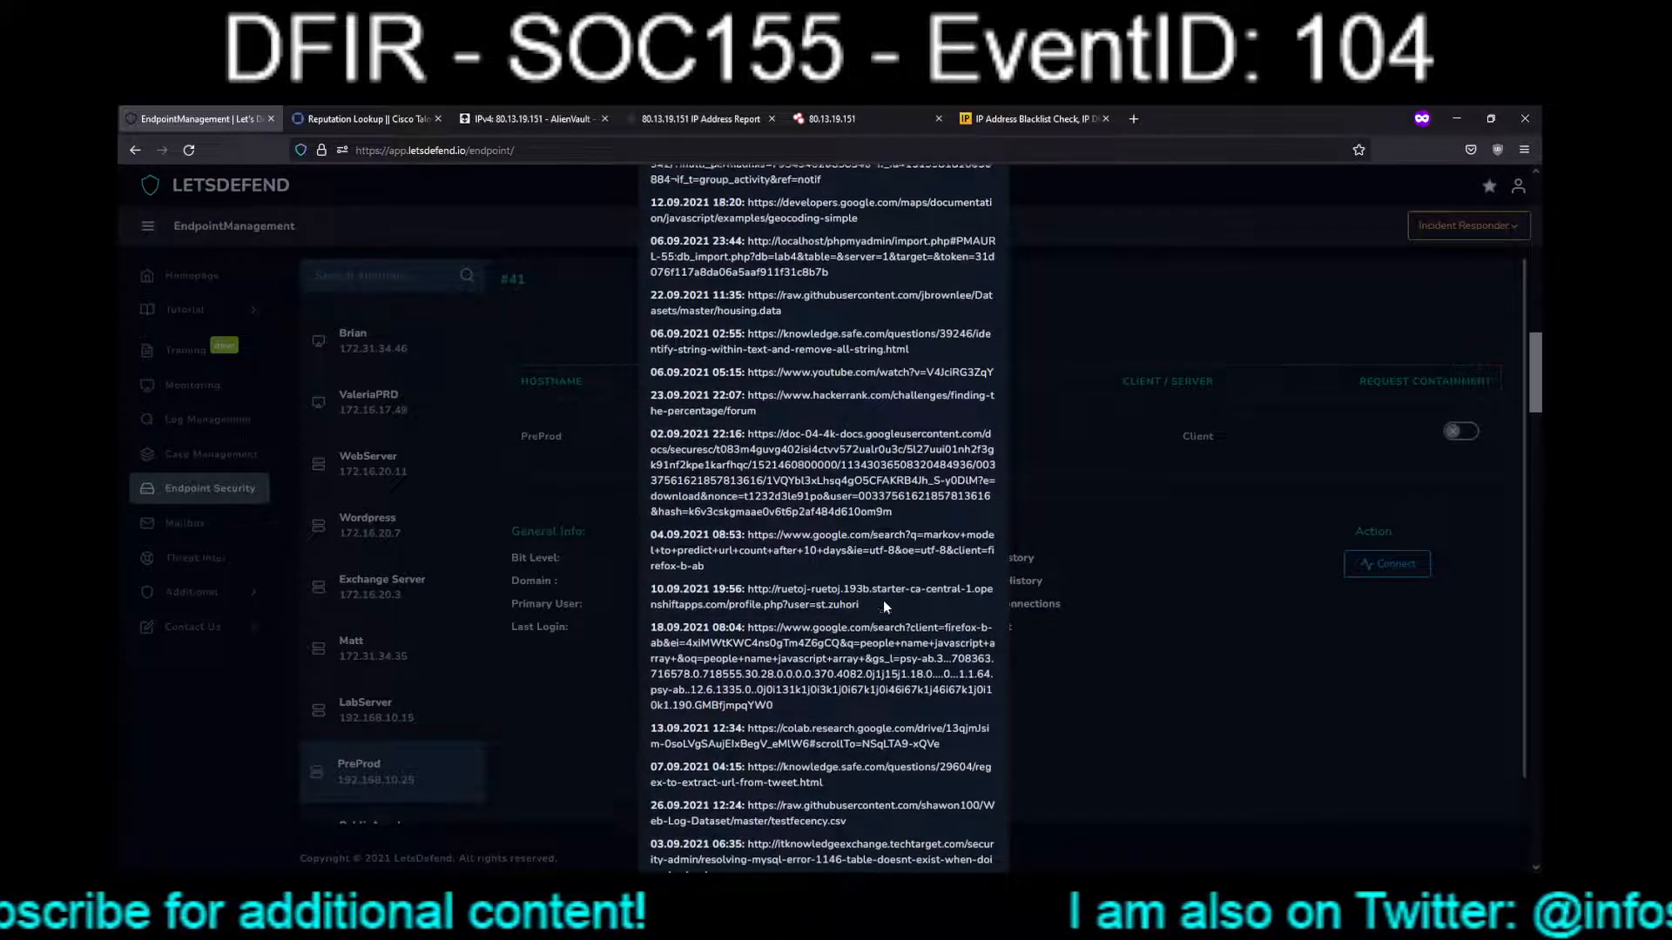
scroll(885, 601, "up", 7)
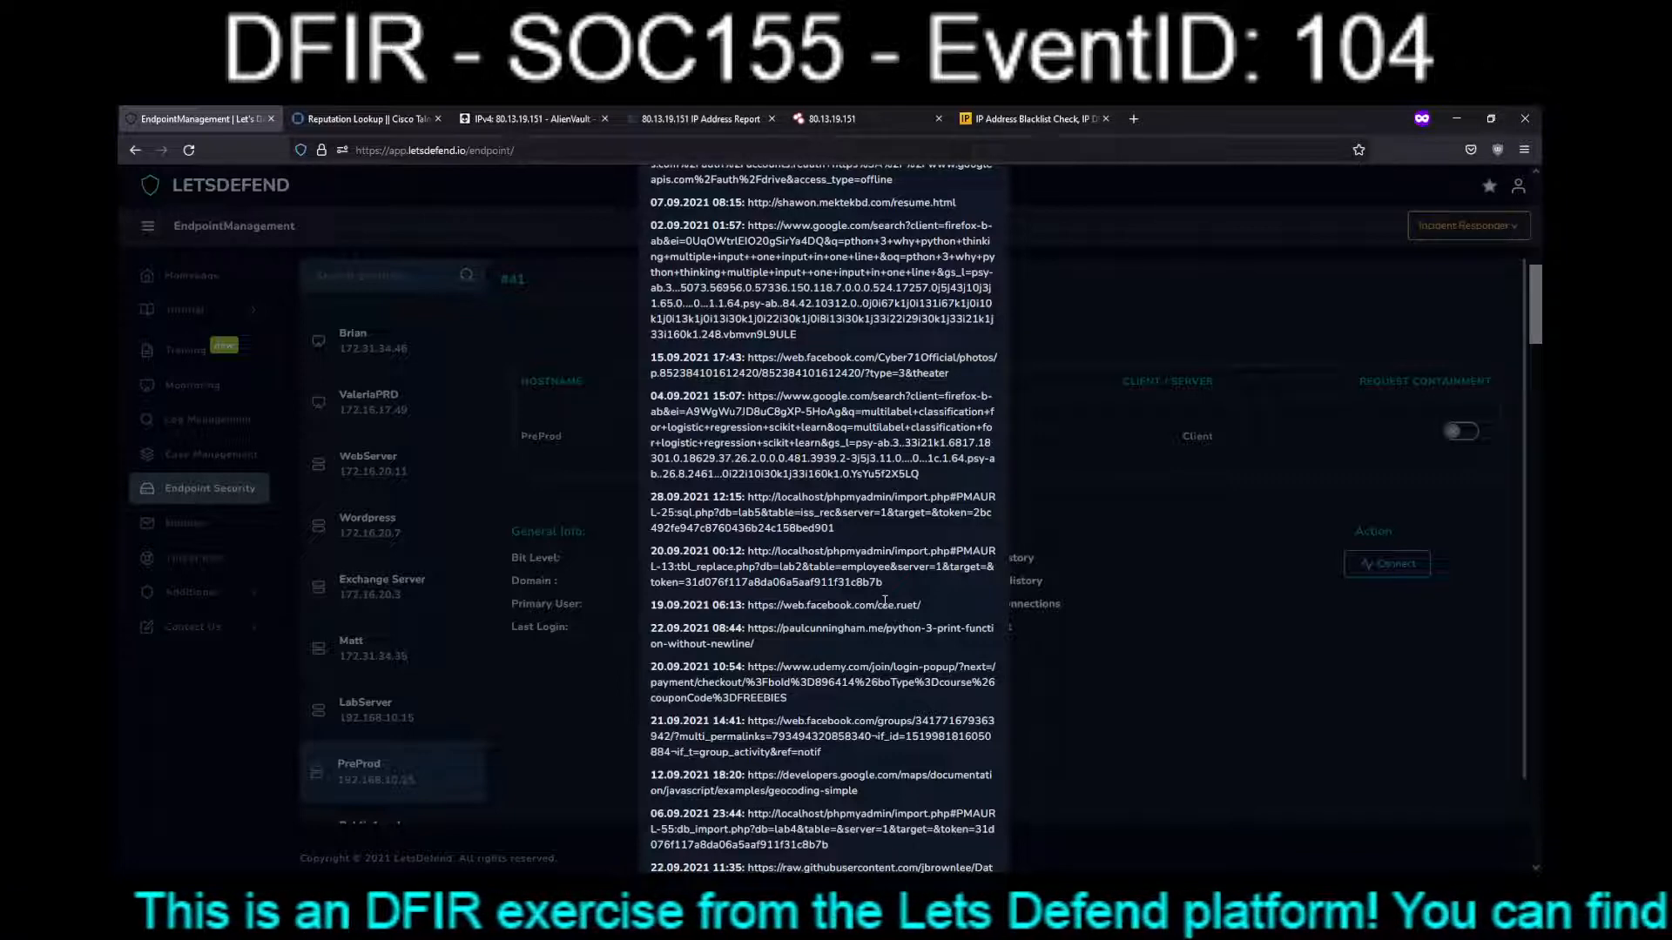
scroll(885, 601, "up", 3)
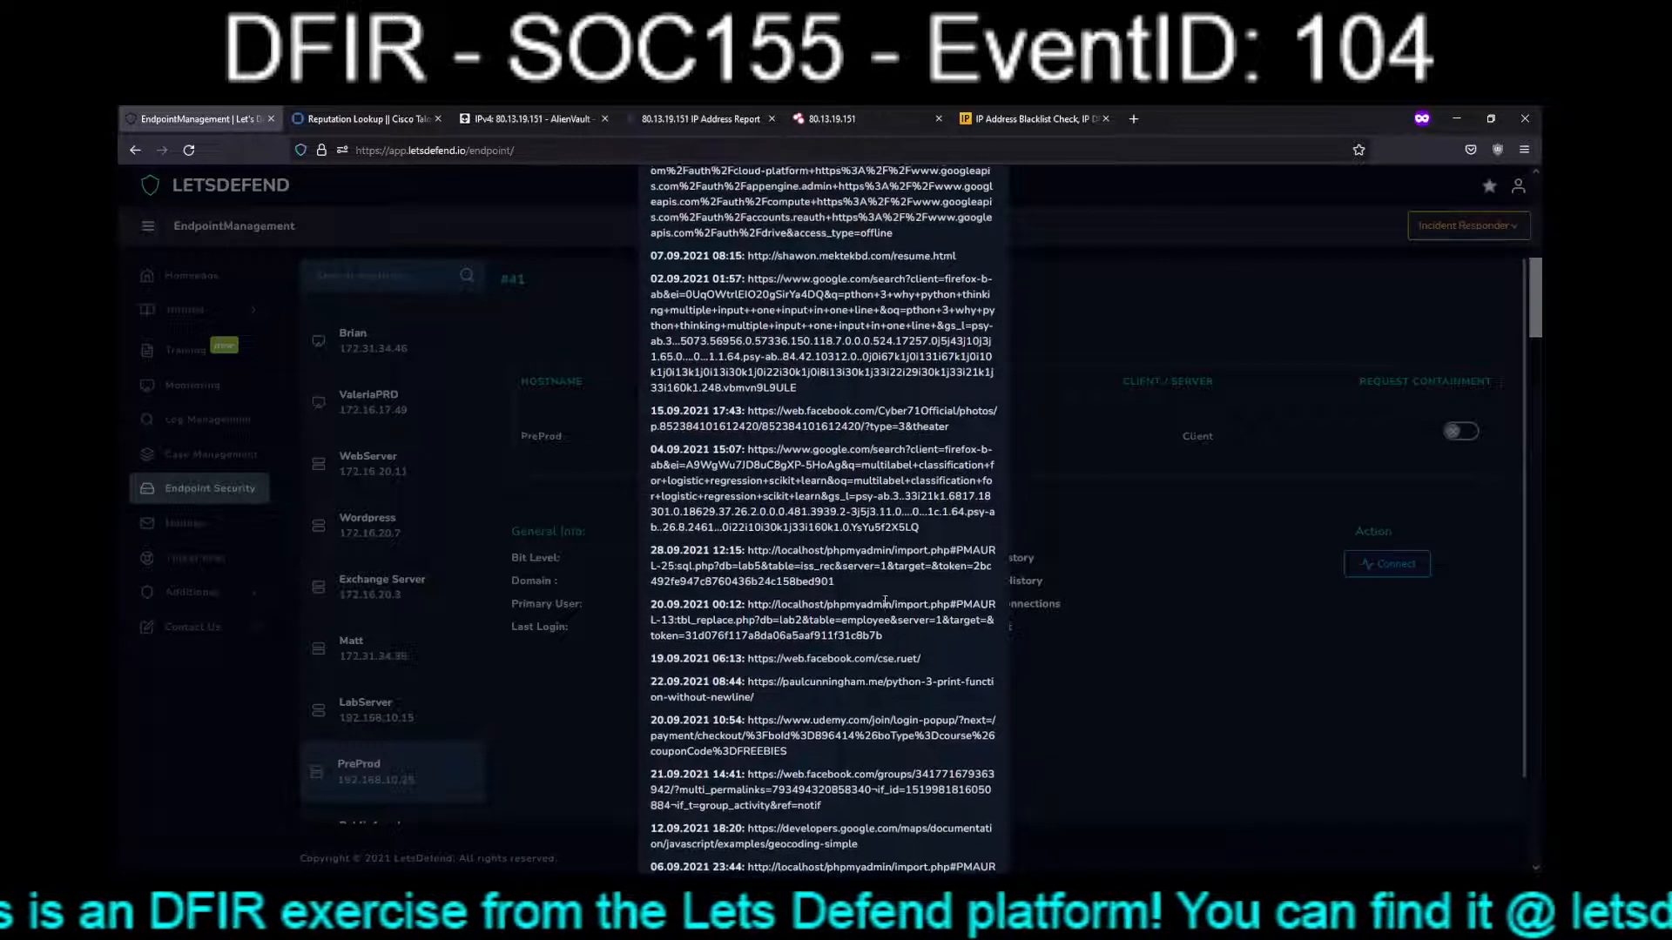
scroll(884, 601, "up", 10)
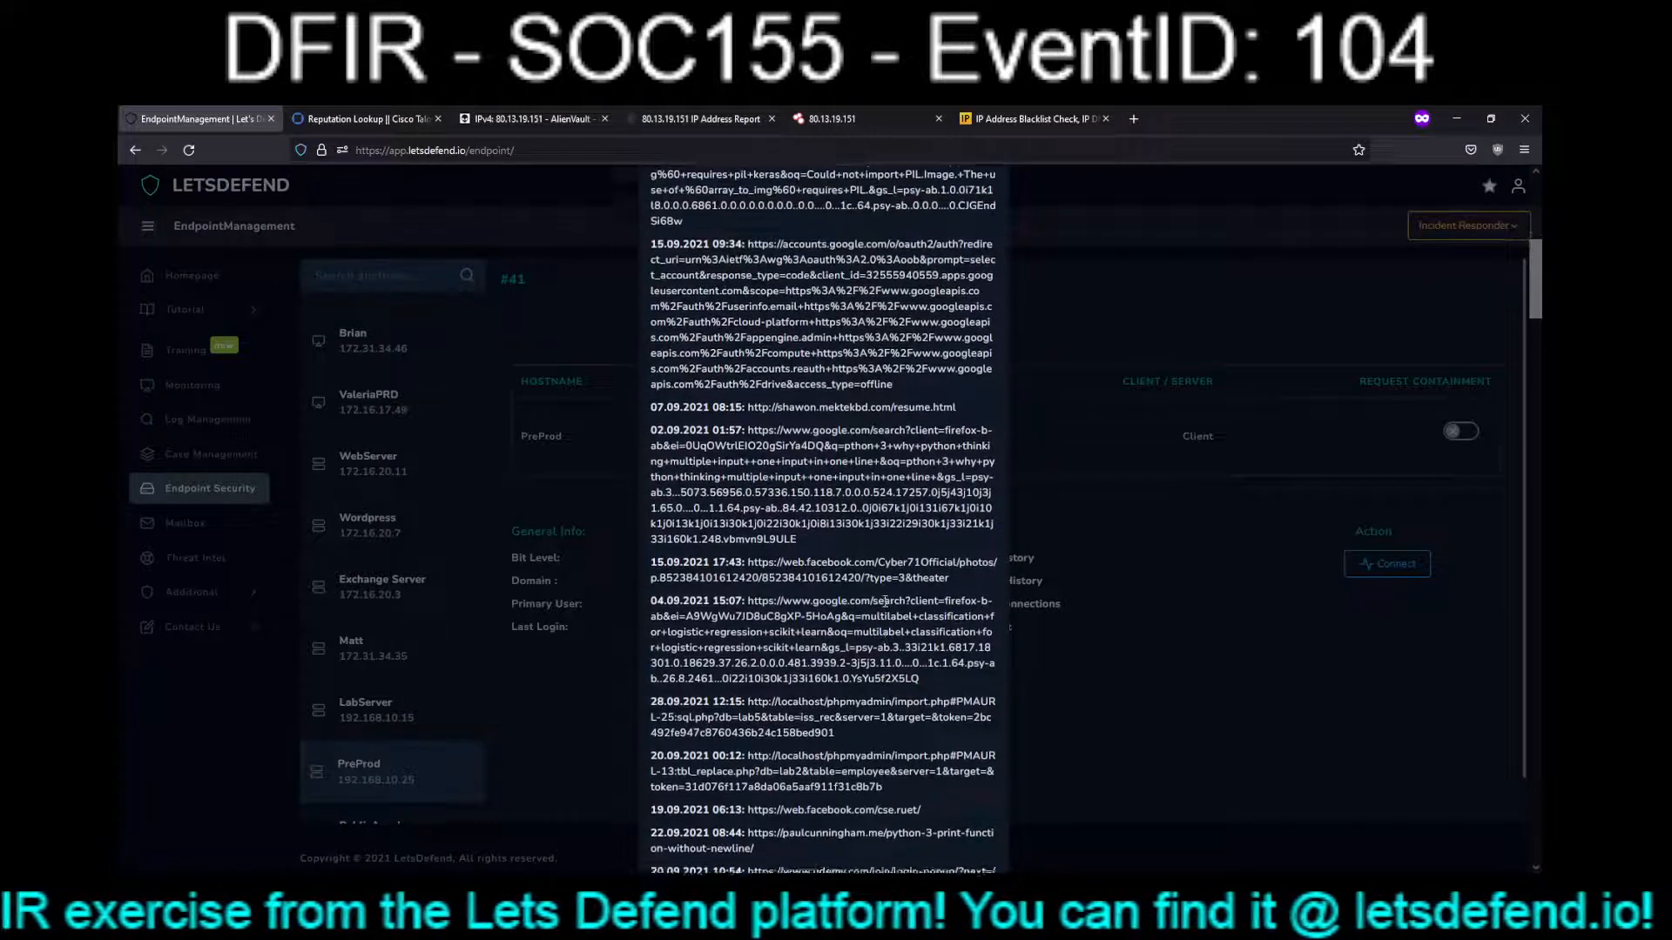
scroll(885, 601, "up", 4)
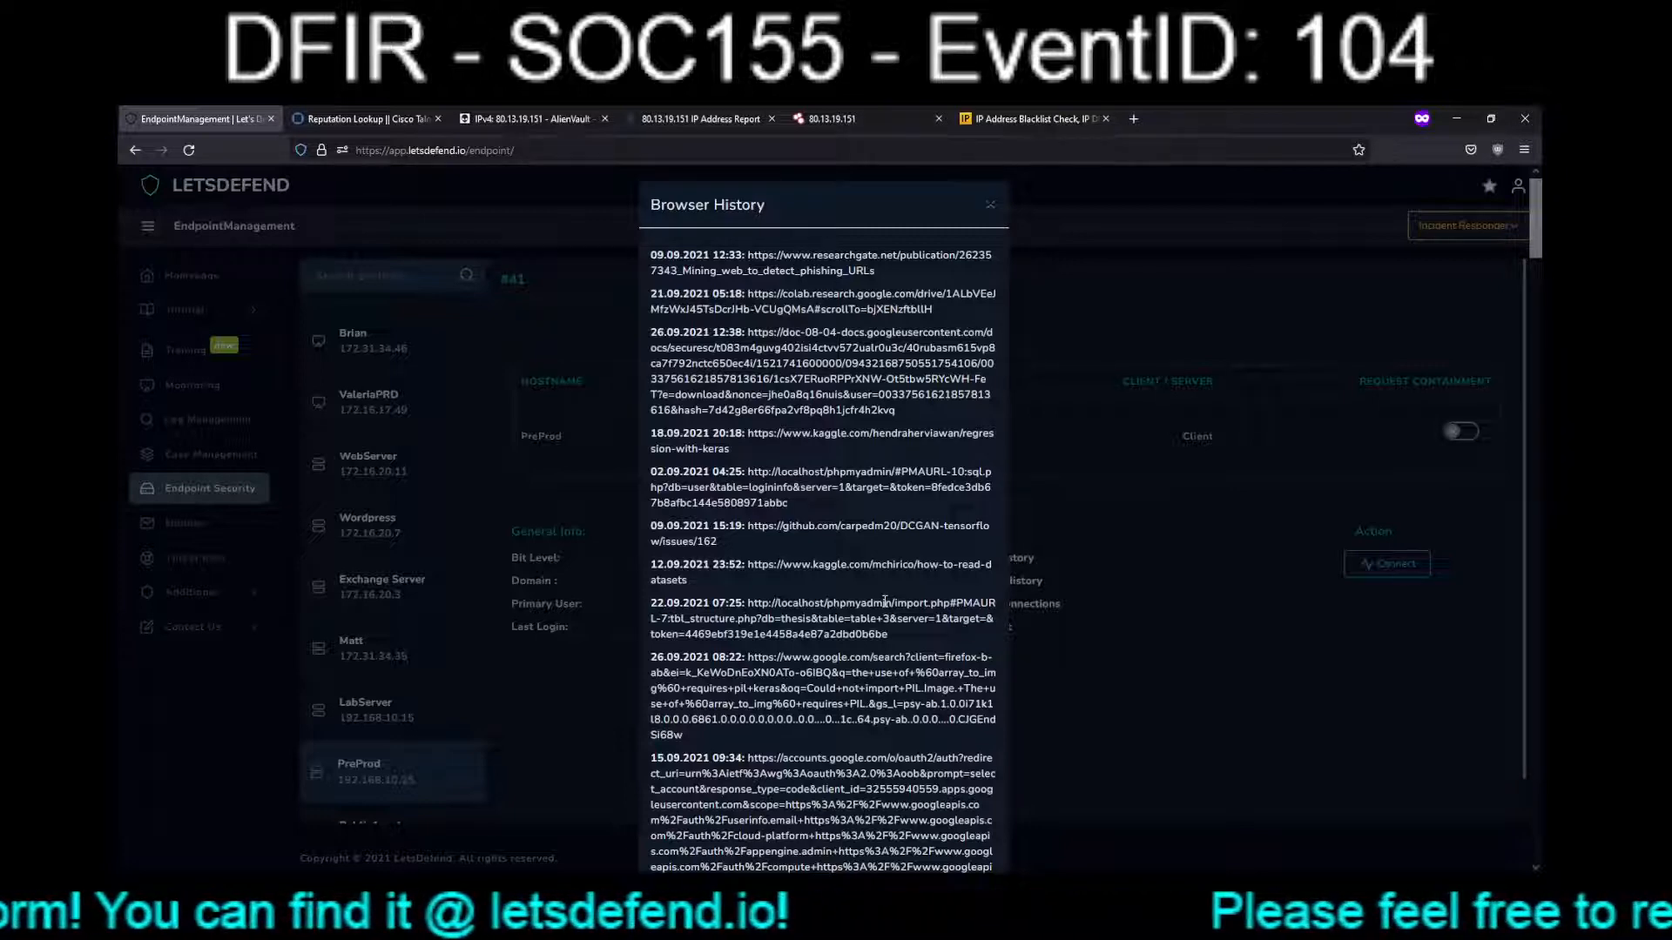
left_click(1076, 645)
Examine the PreProd host's command history, highlight the 04.09.2021 20:14 netcat entry, and close the history.
left_click(995, 580)
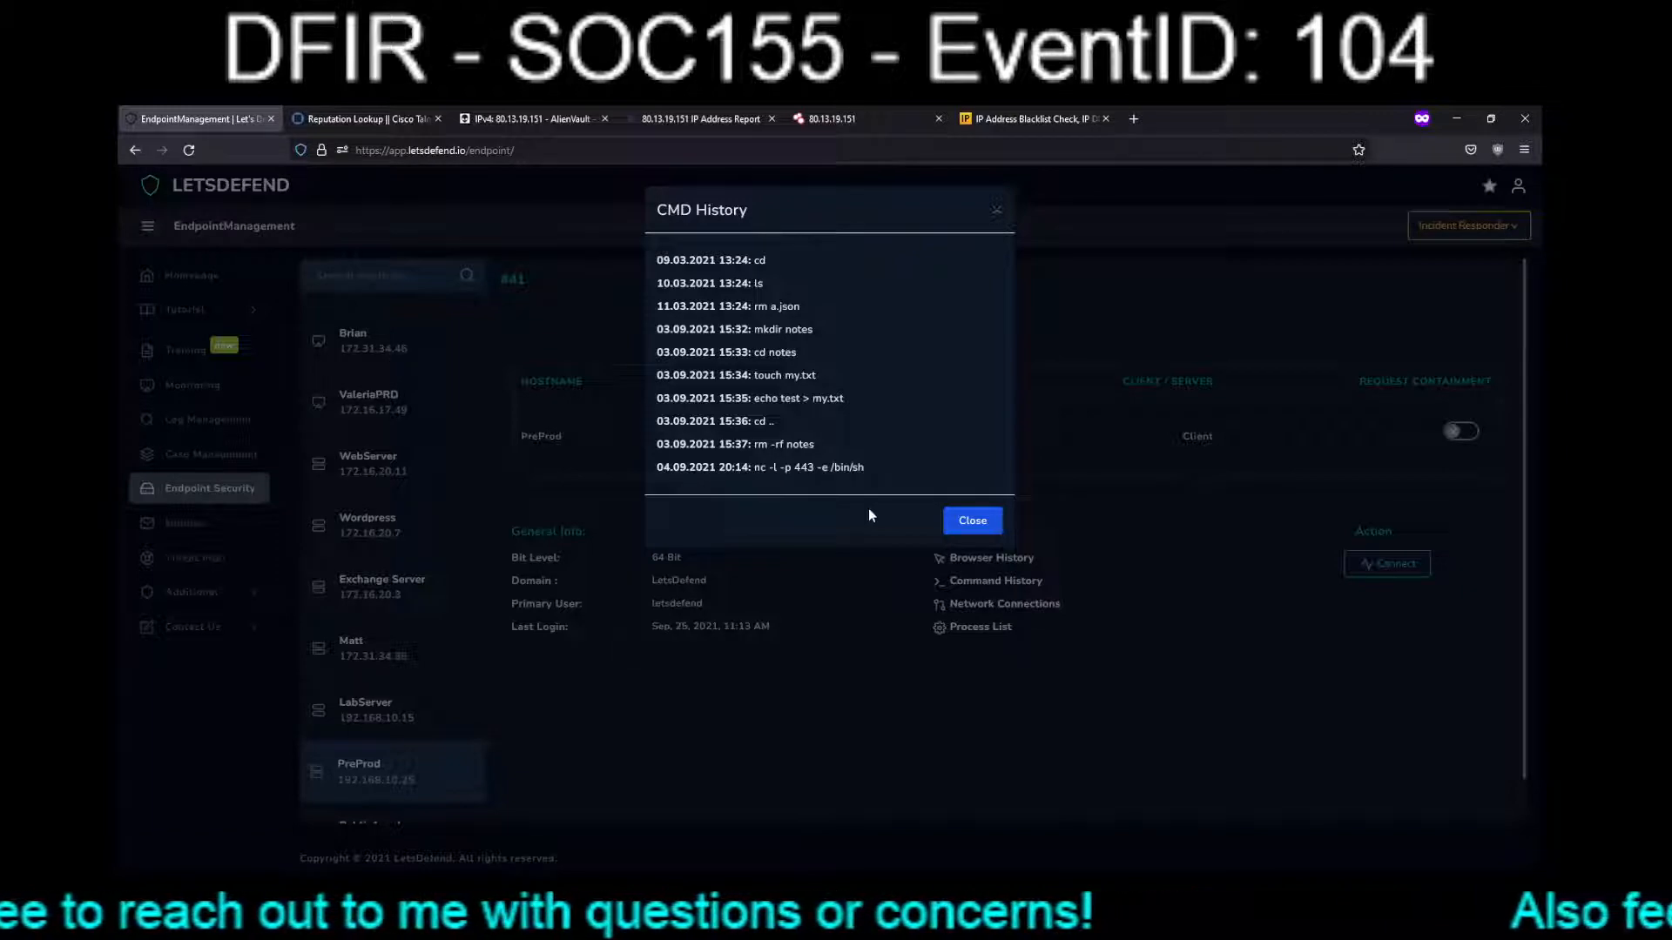
left_click_drag(862, 463, 655, 467)
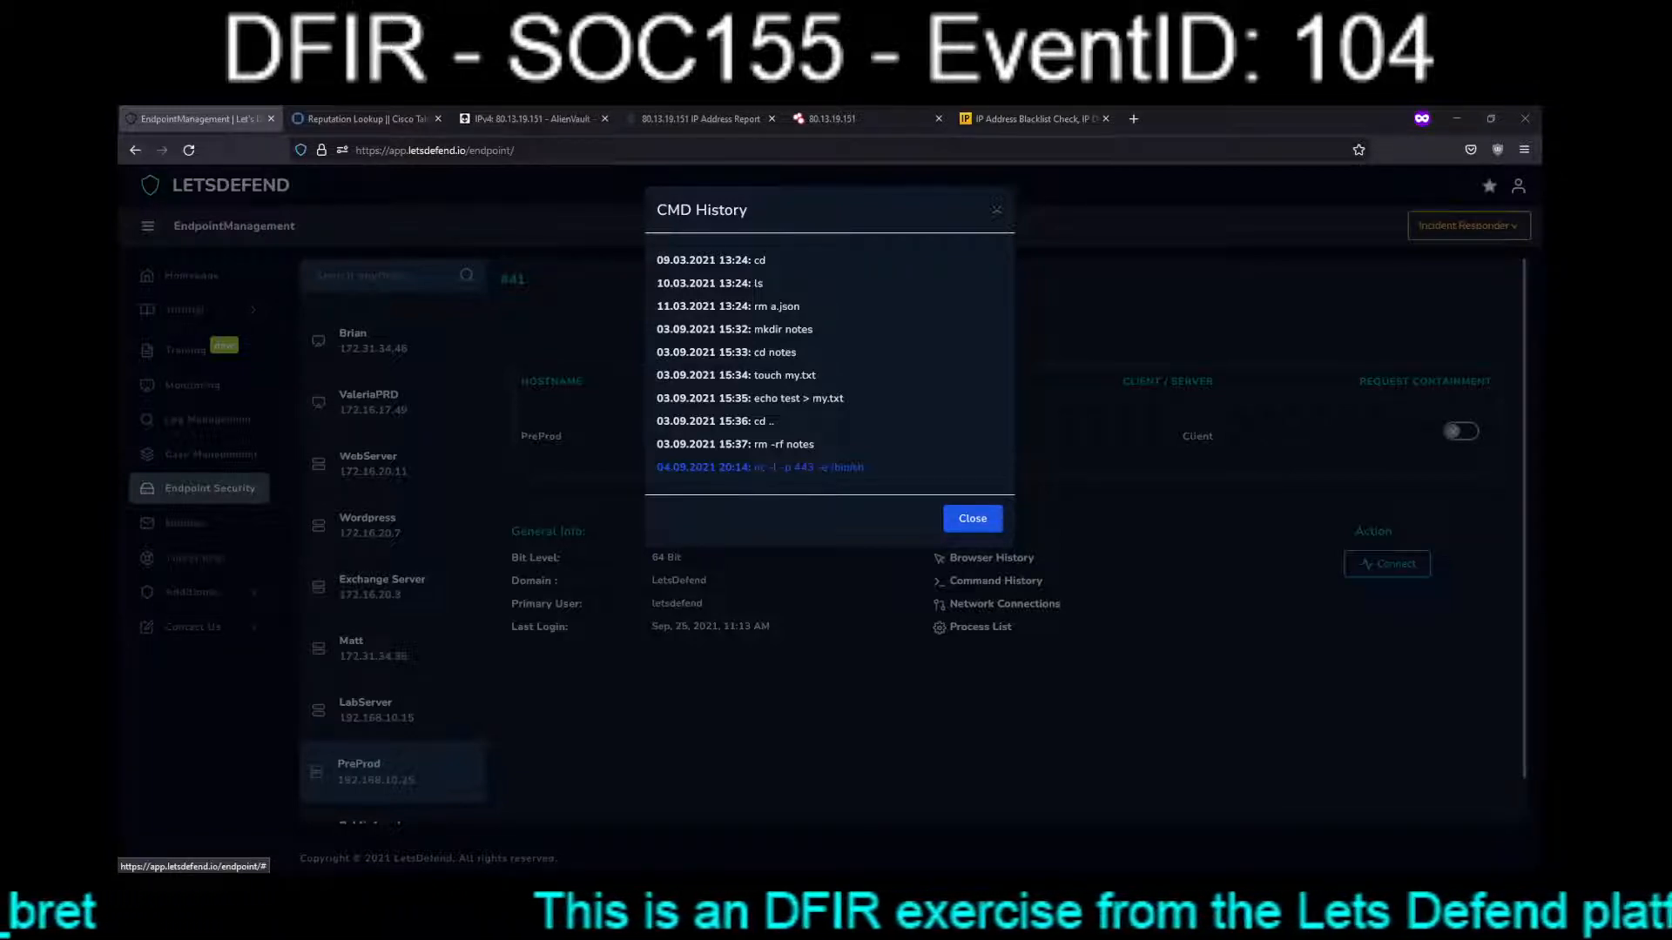
left_click(972, 518)
Open the PreProd host's network connections and search the page for 04.09.2021.
left_click(977, 605)
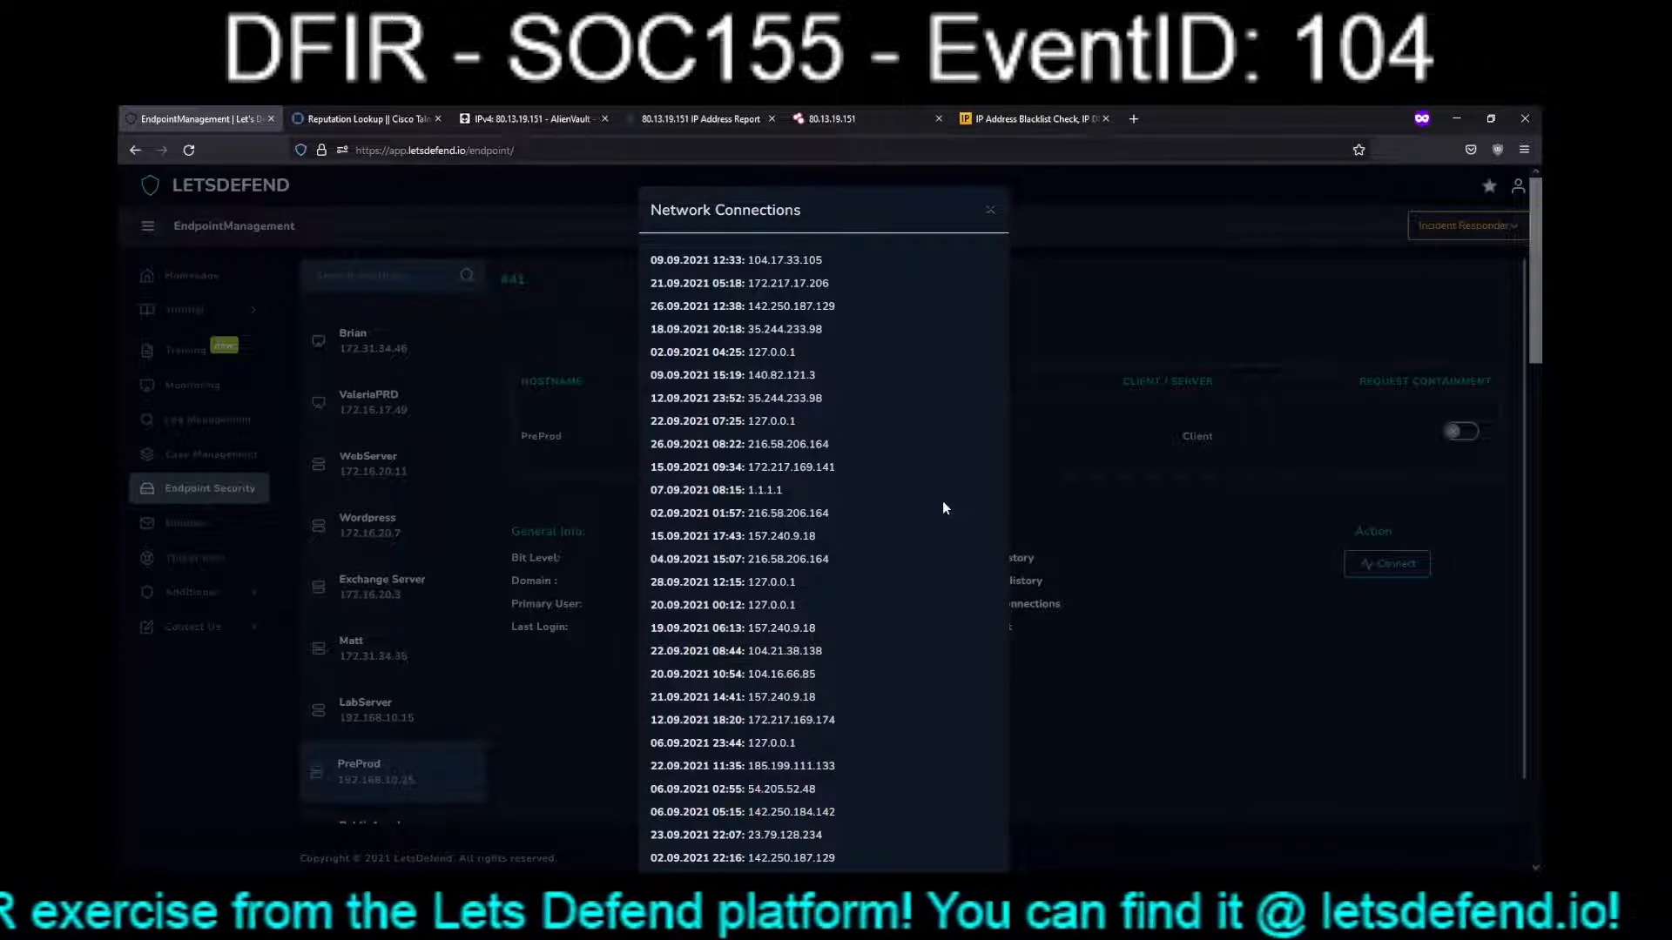
key("ctrl+f")
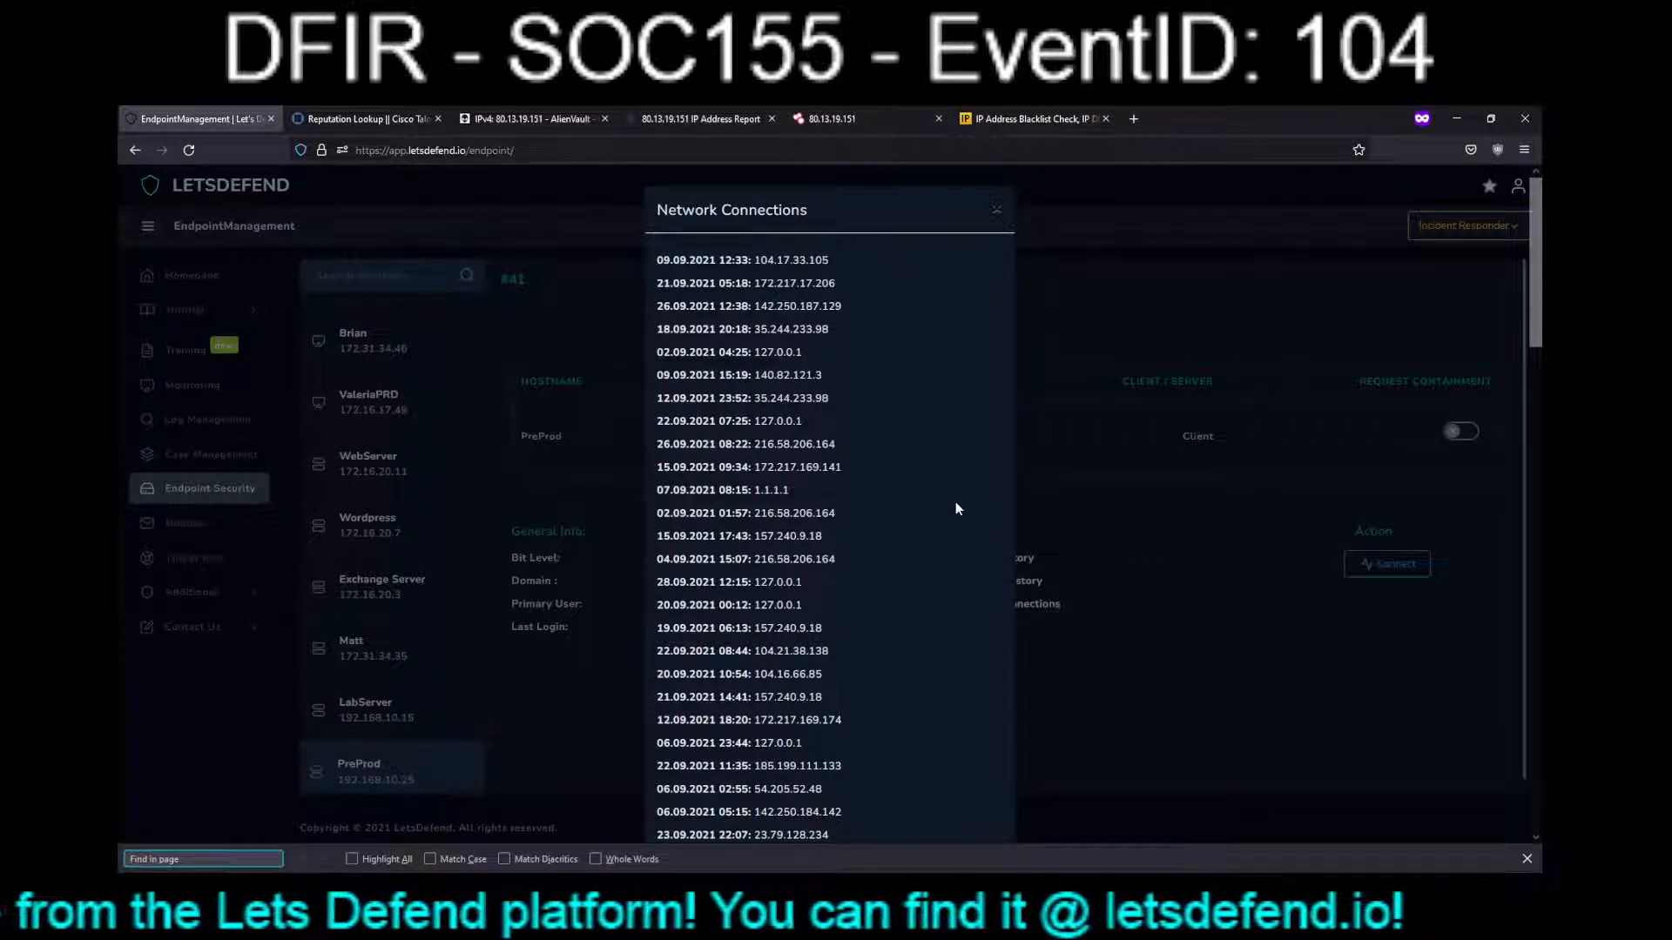
type("04.09")
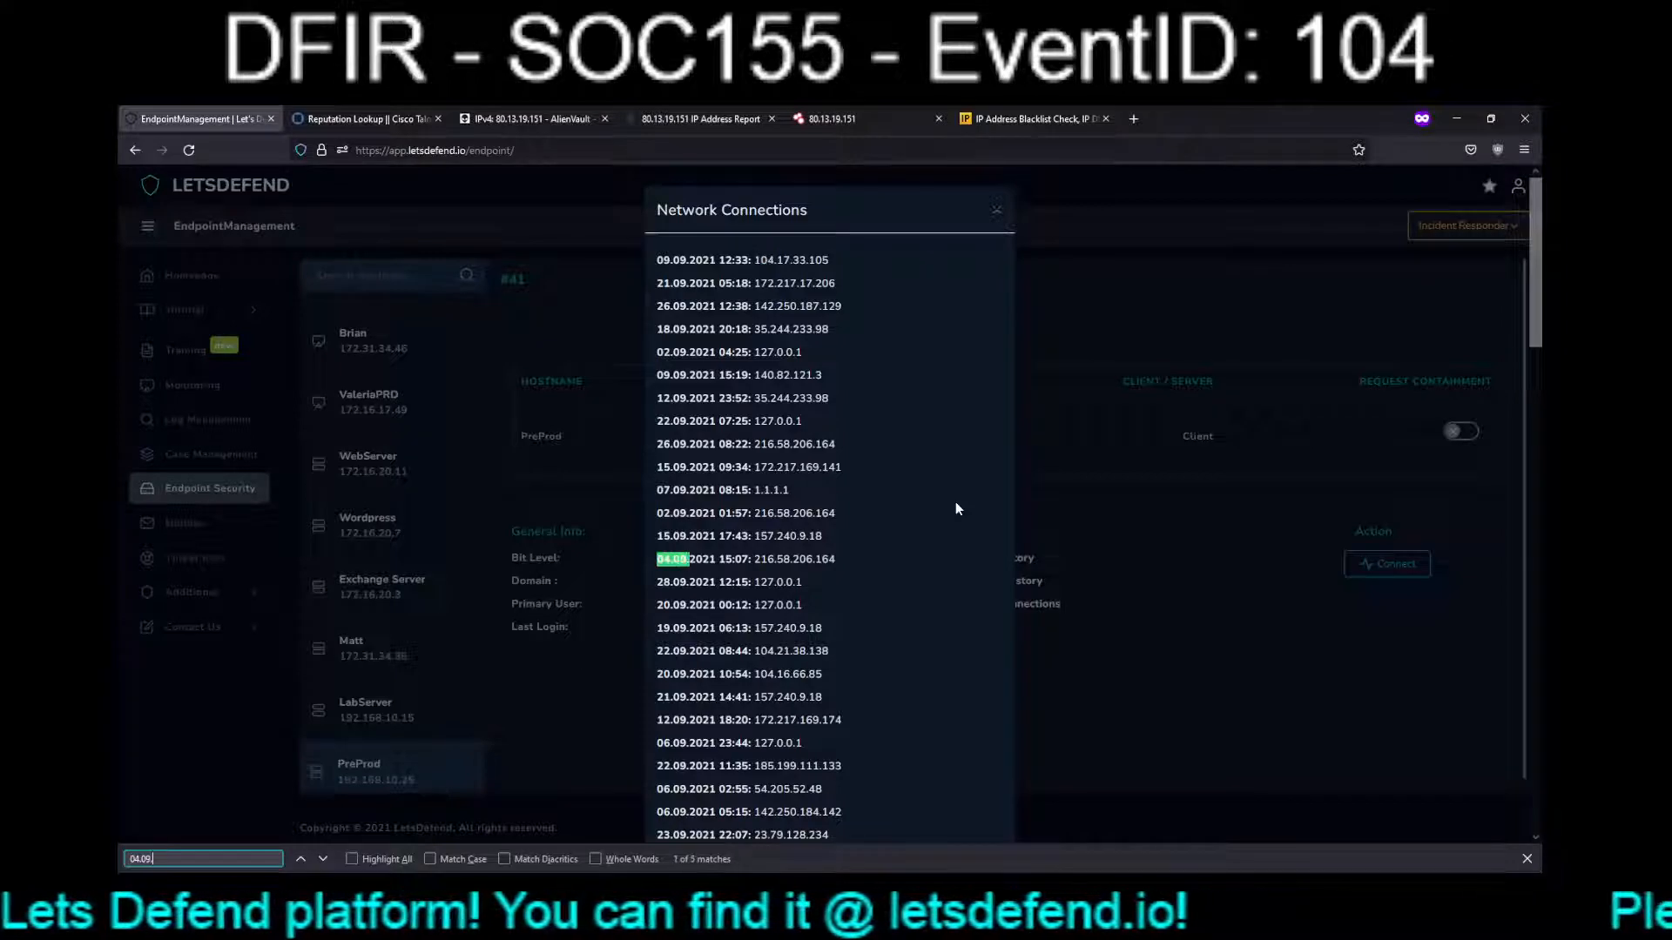
type(".2021")
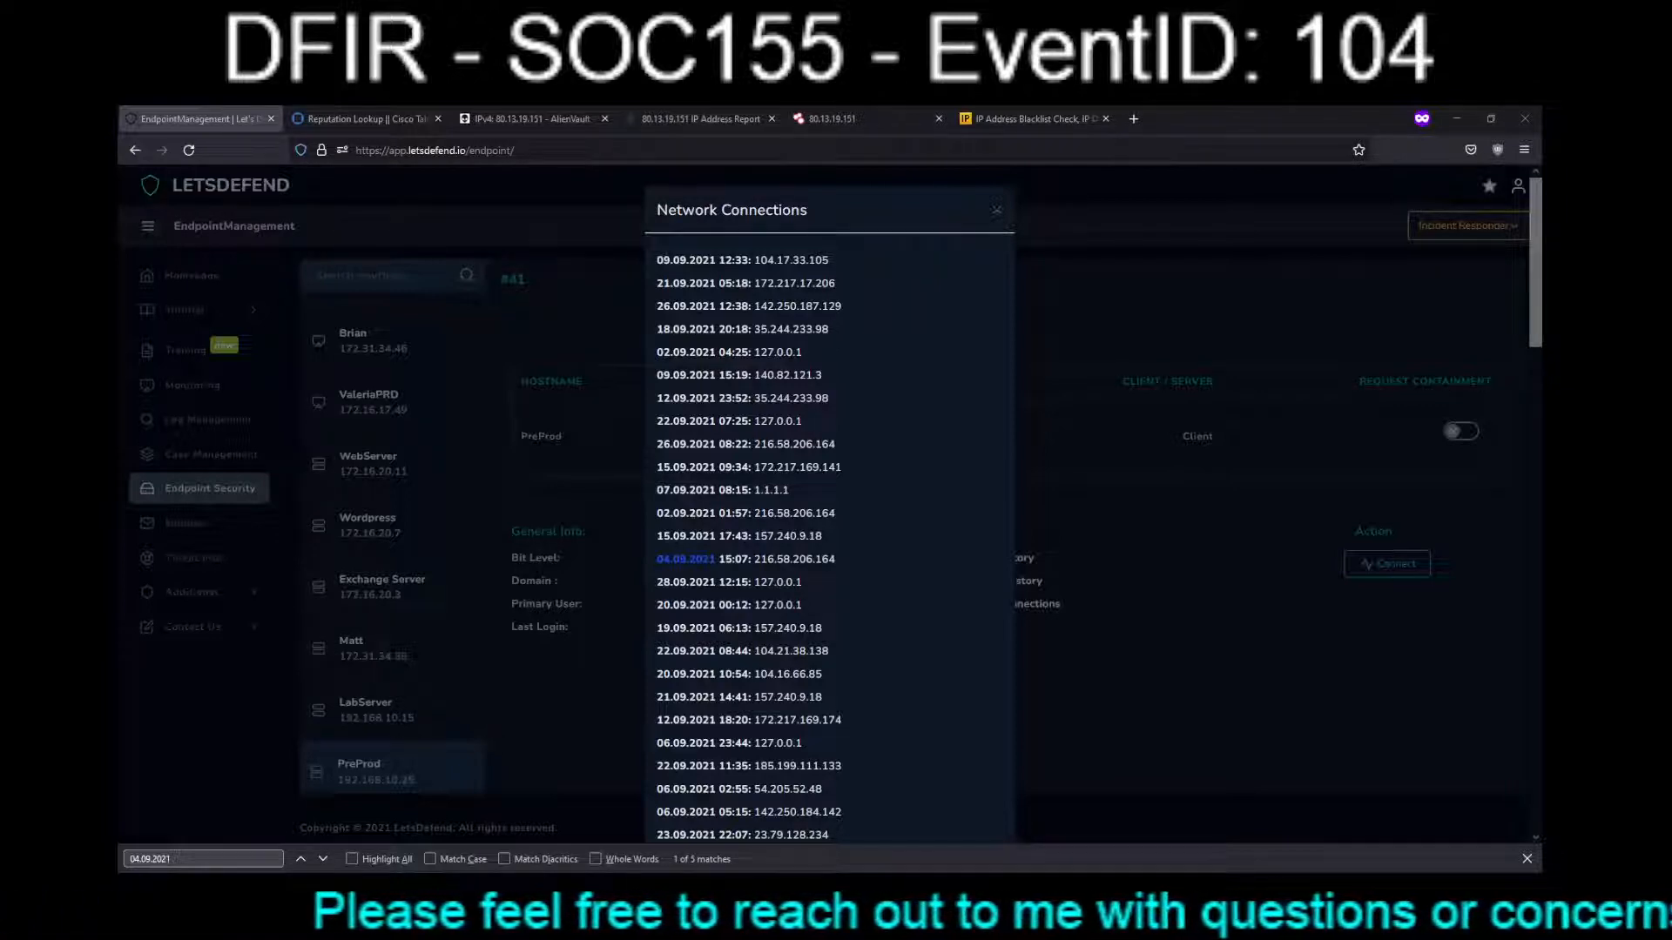
Go through the 04.09.2021 matches in the network connections and highlight the entries at 15:07, 08:53 and 10:01.
left_click_drag(836, 559, 661, 559)
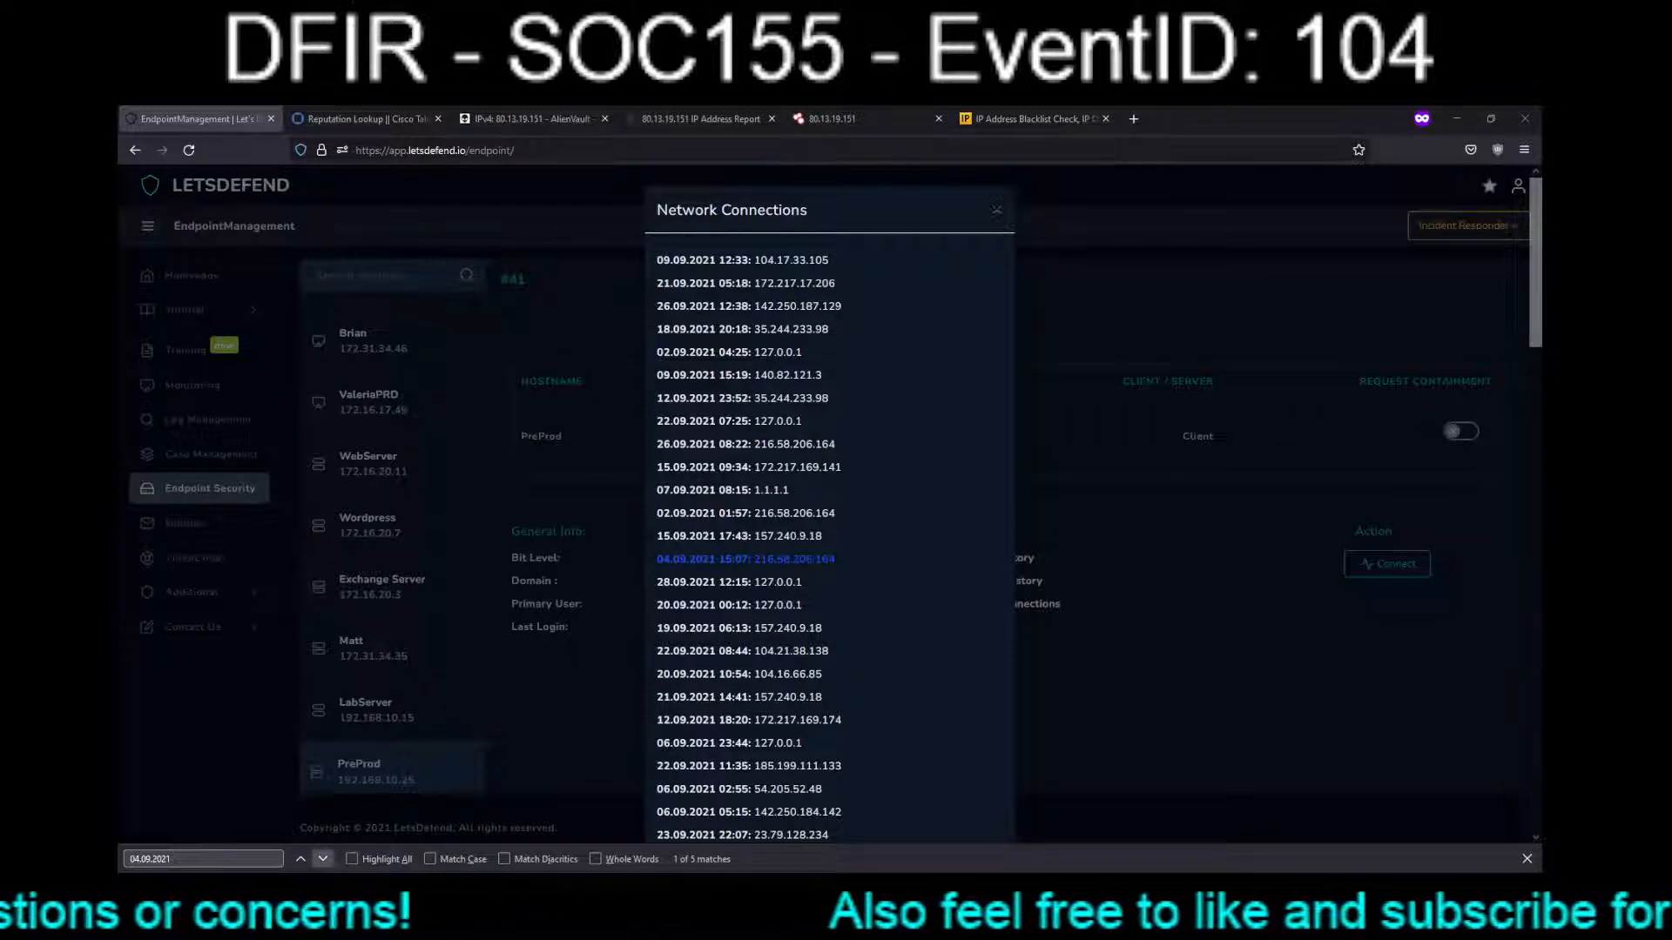
left_click(322, 859)
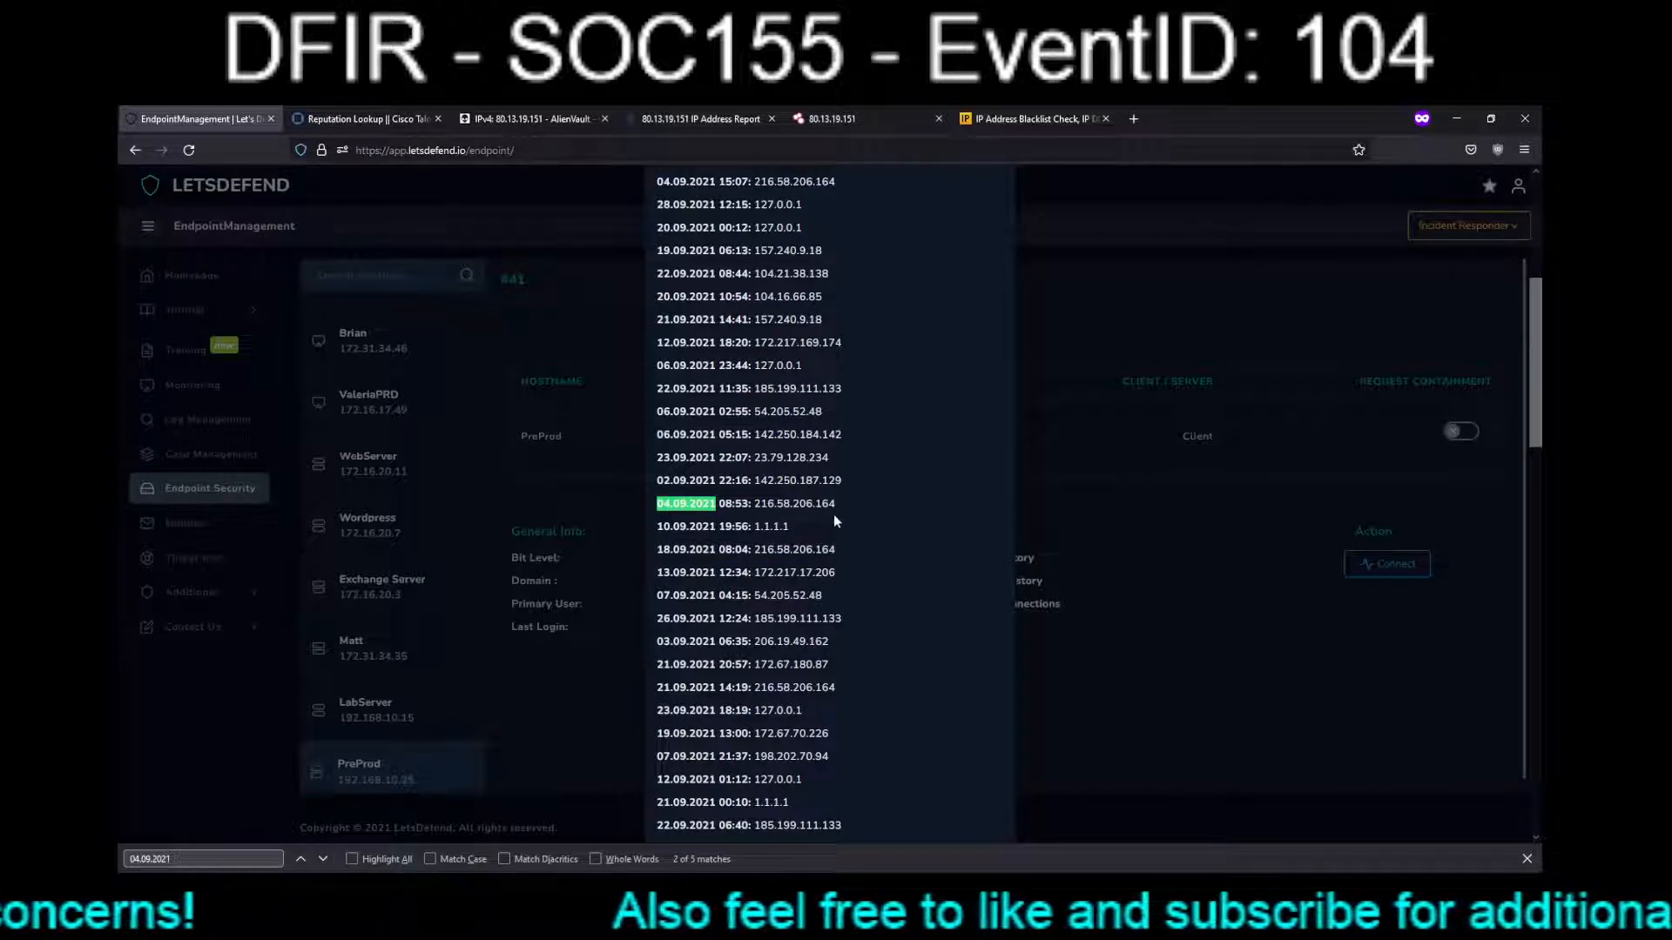
left_click_drag(838, 506, 655, 505)
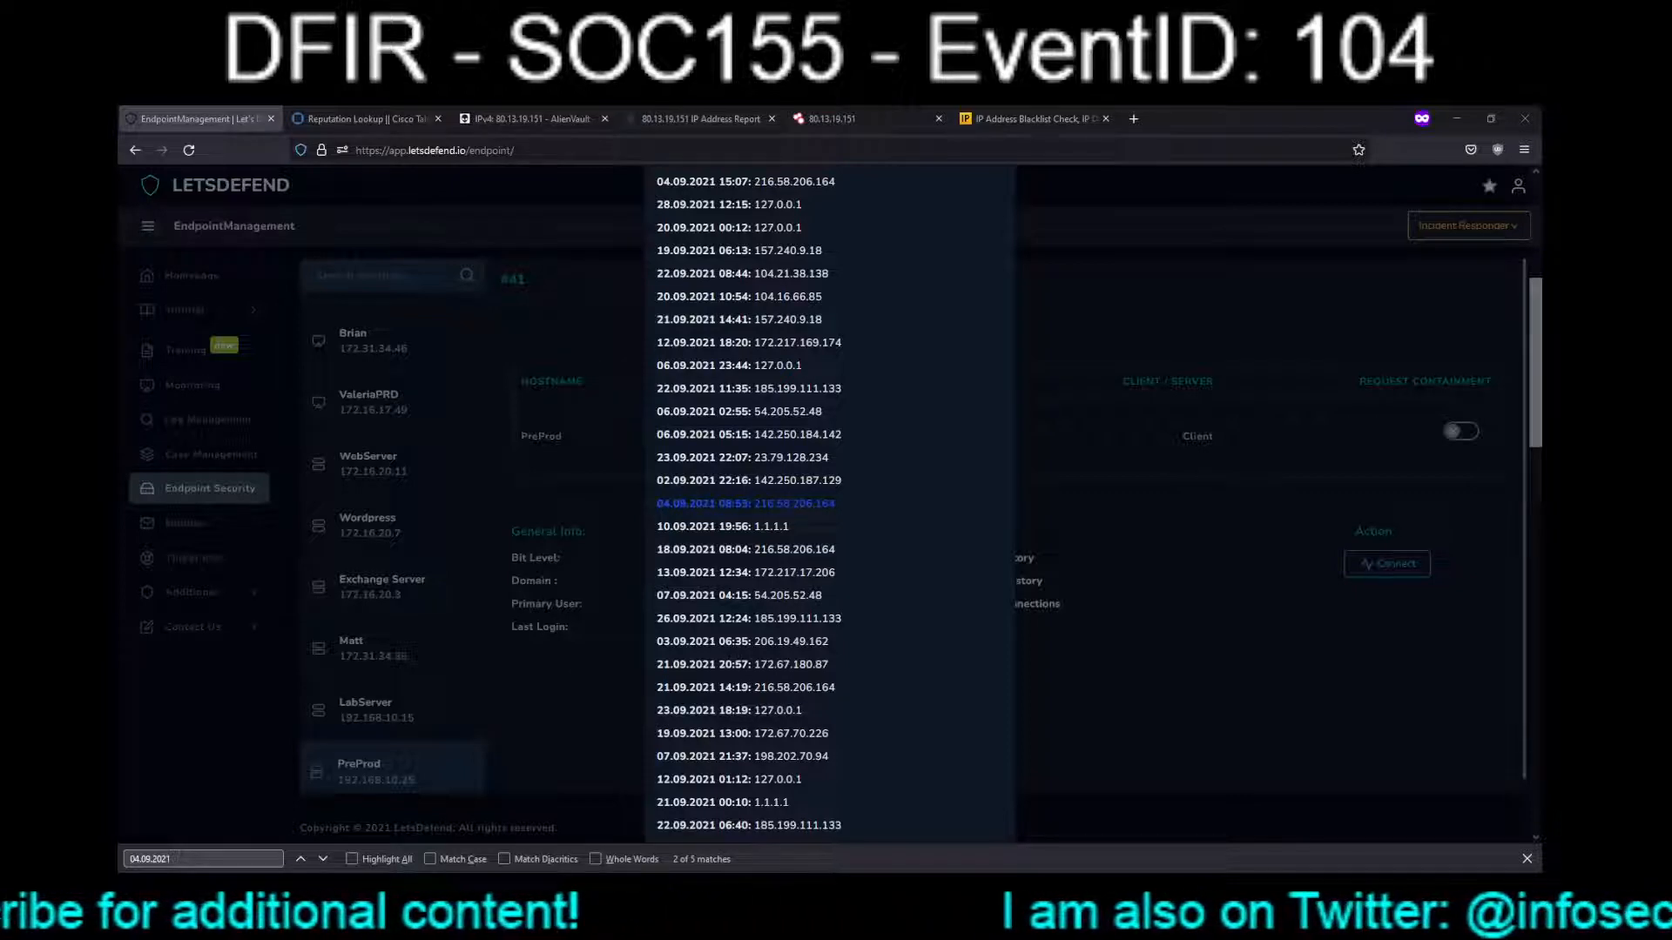
left_click(323, 859)
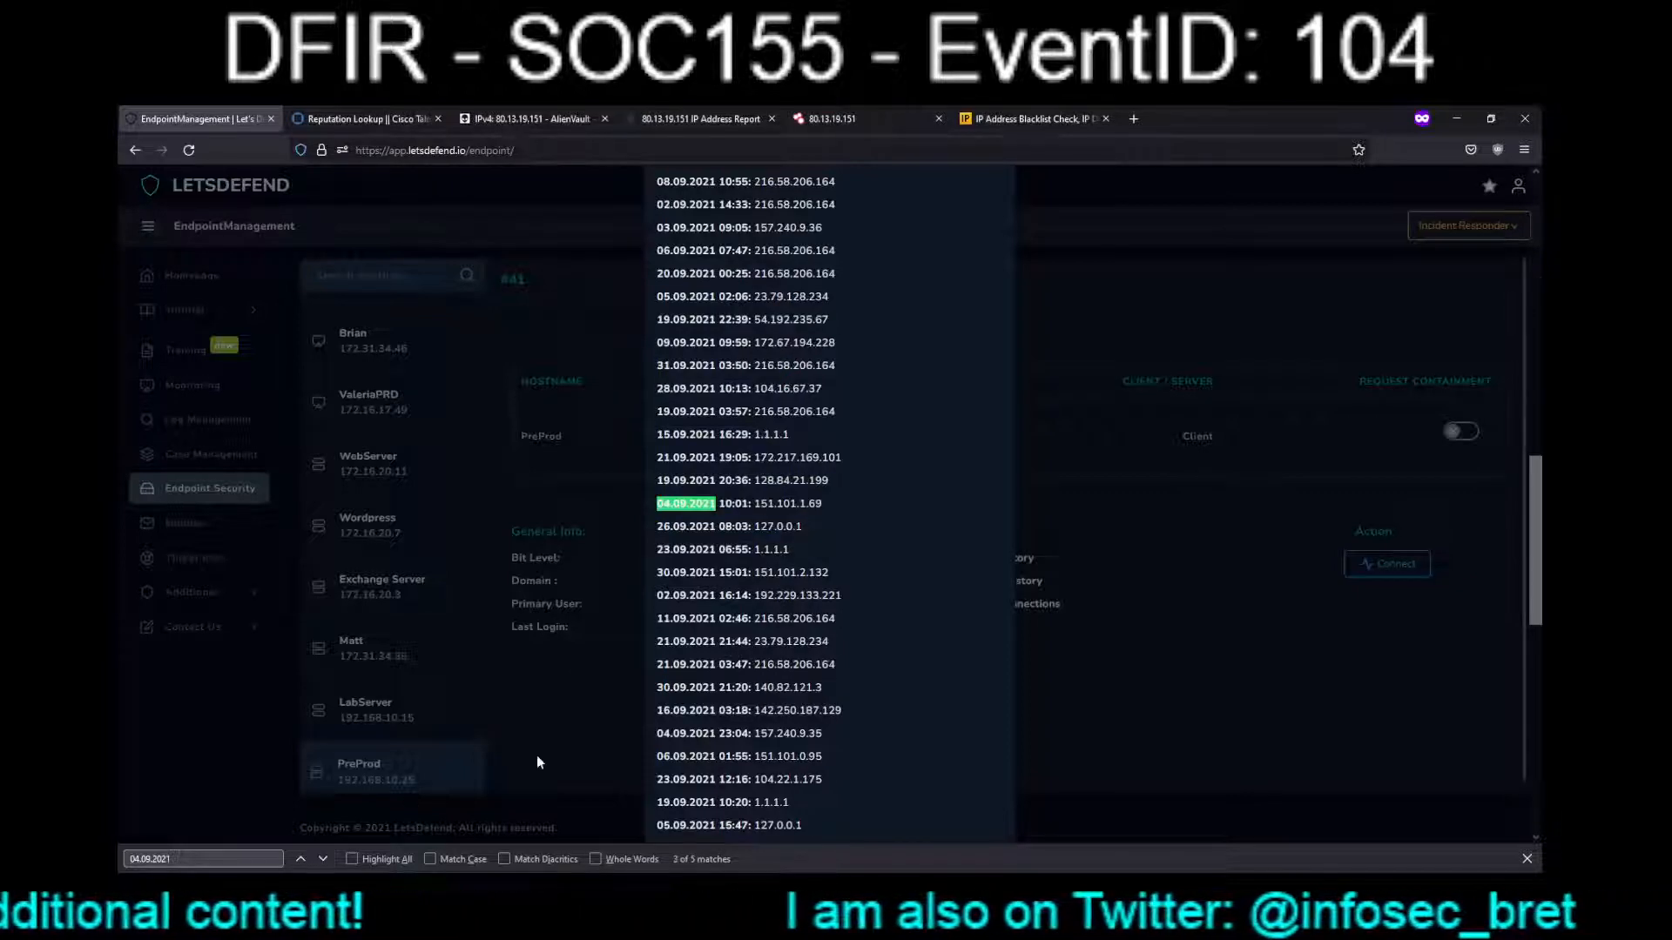
left_click(775, 504)
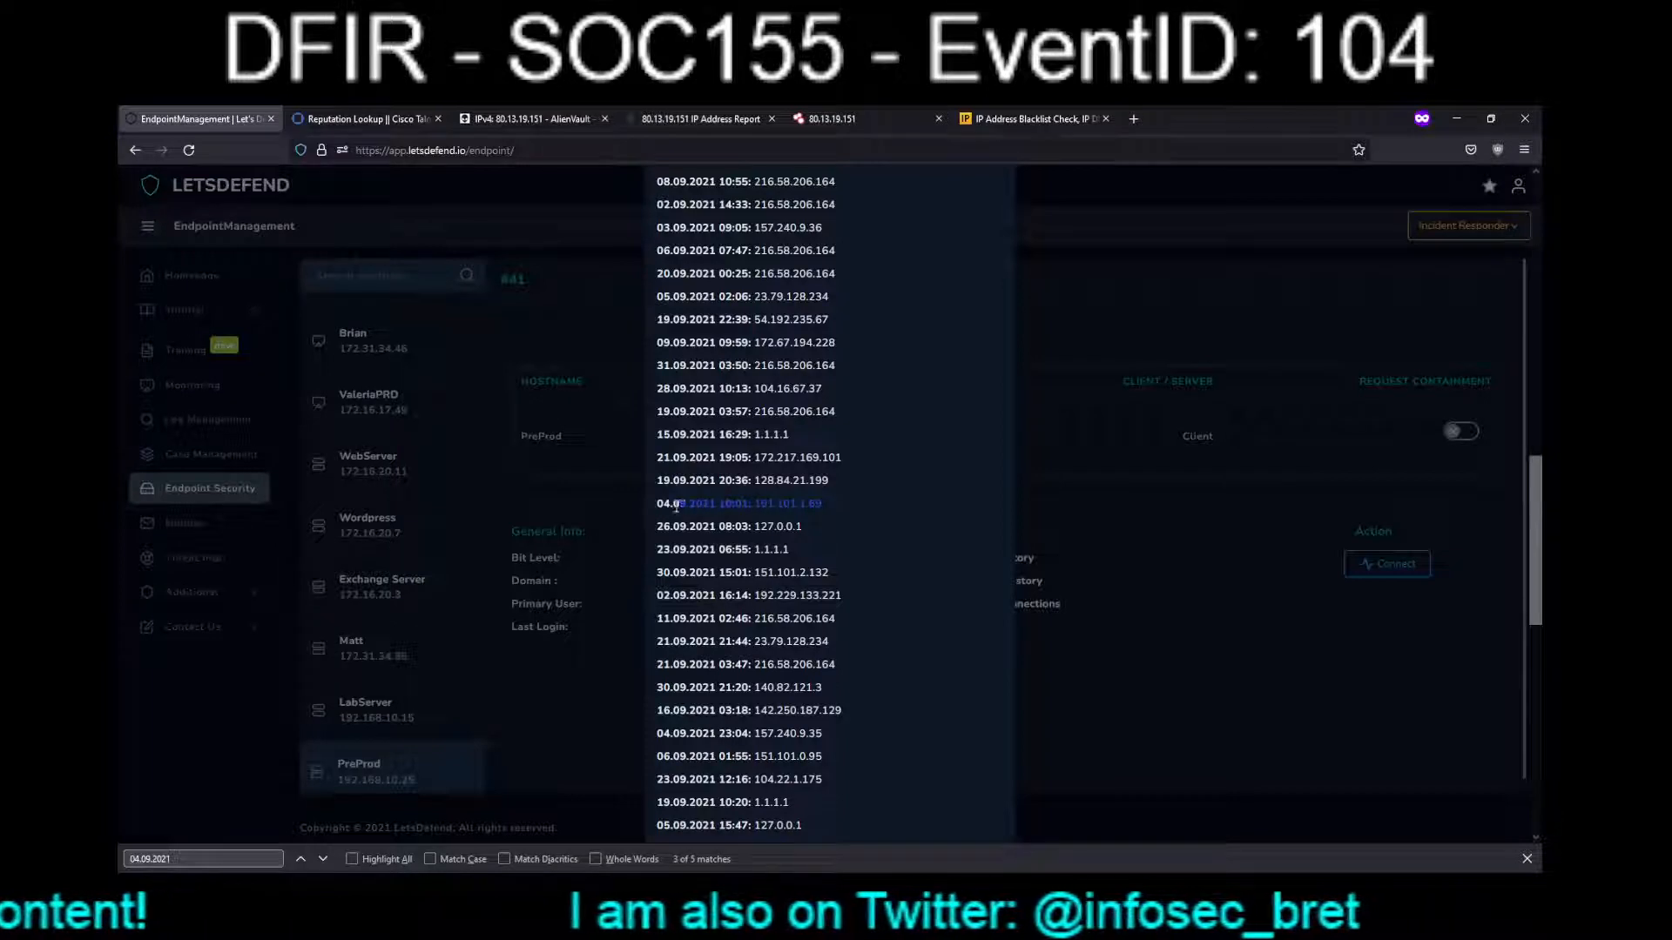
triple_click(776, 504)
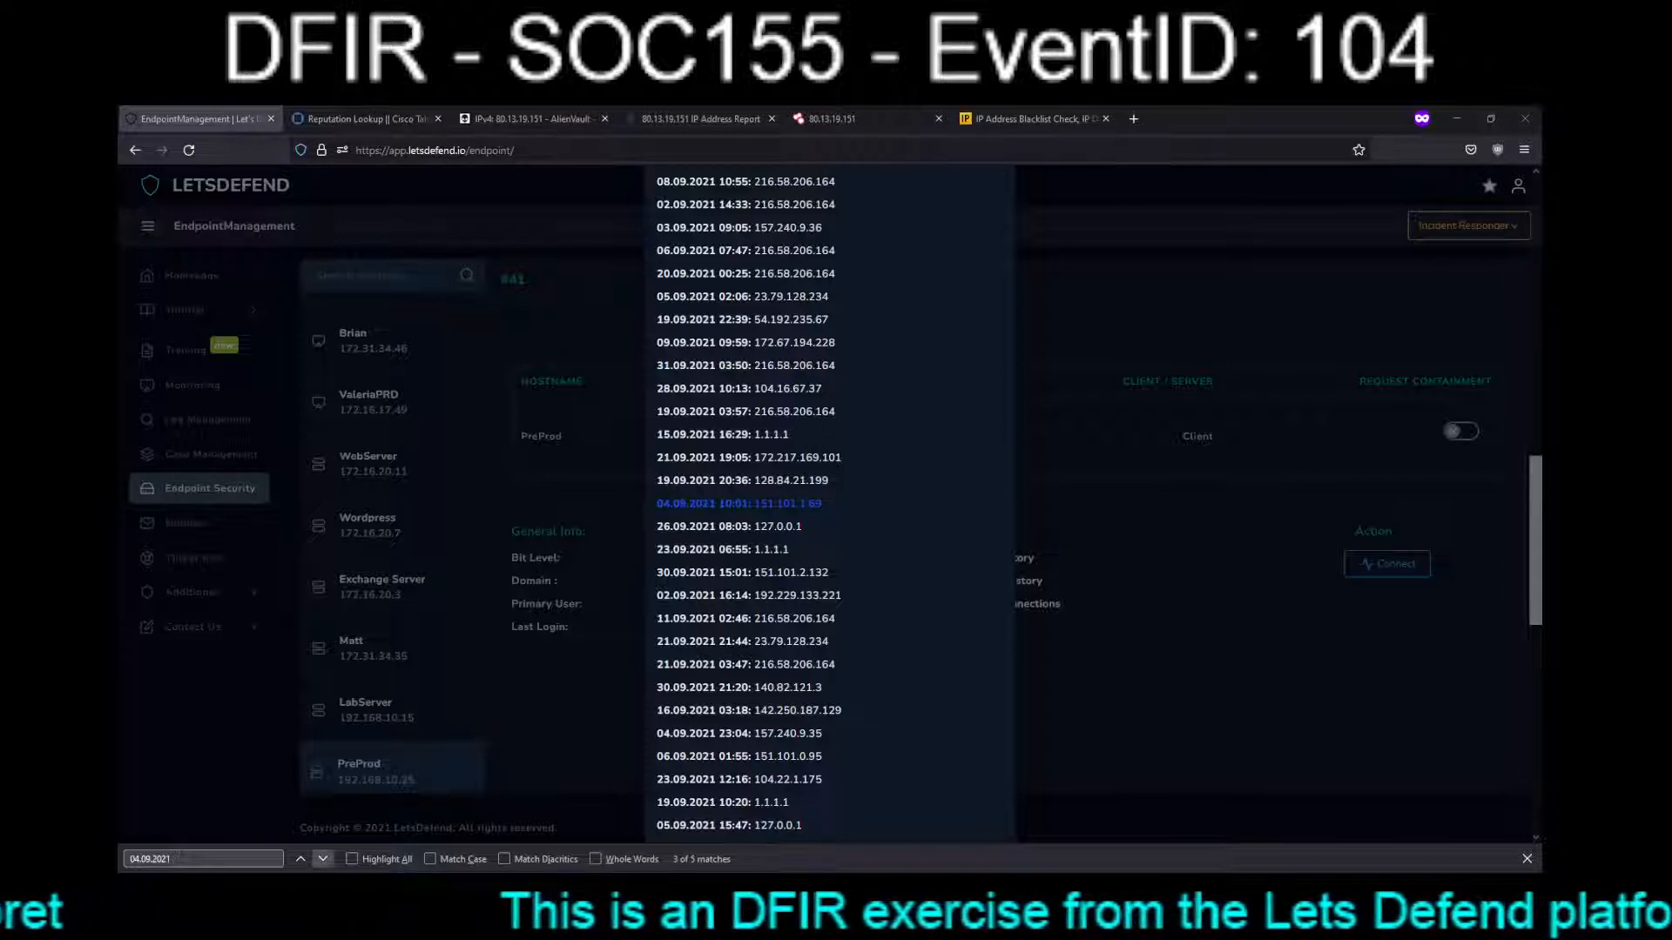
Highlight the remaining 04.09.2021 matches at 23:04 and 20:15, and close the network connections.
left_click(322, 860)
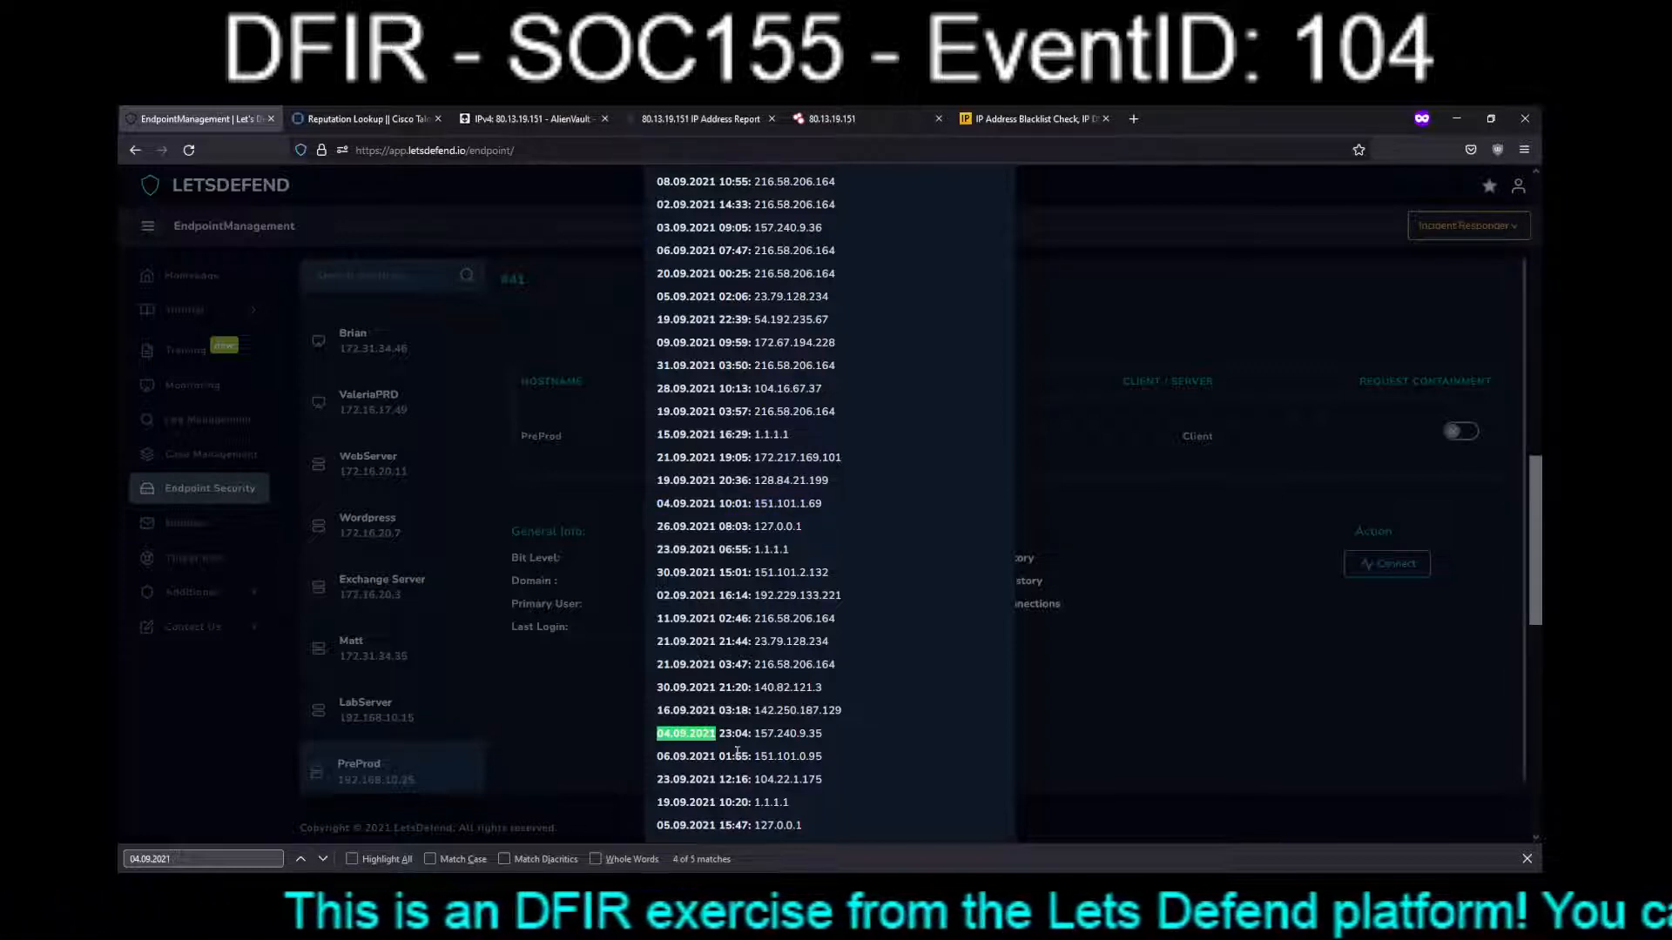
left_click_drag(836, 733, 659, 733)
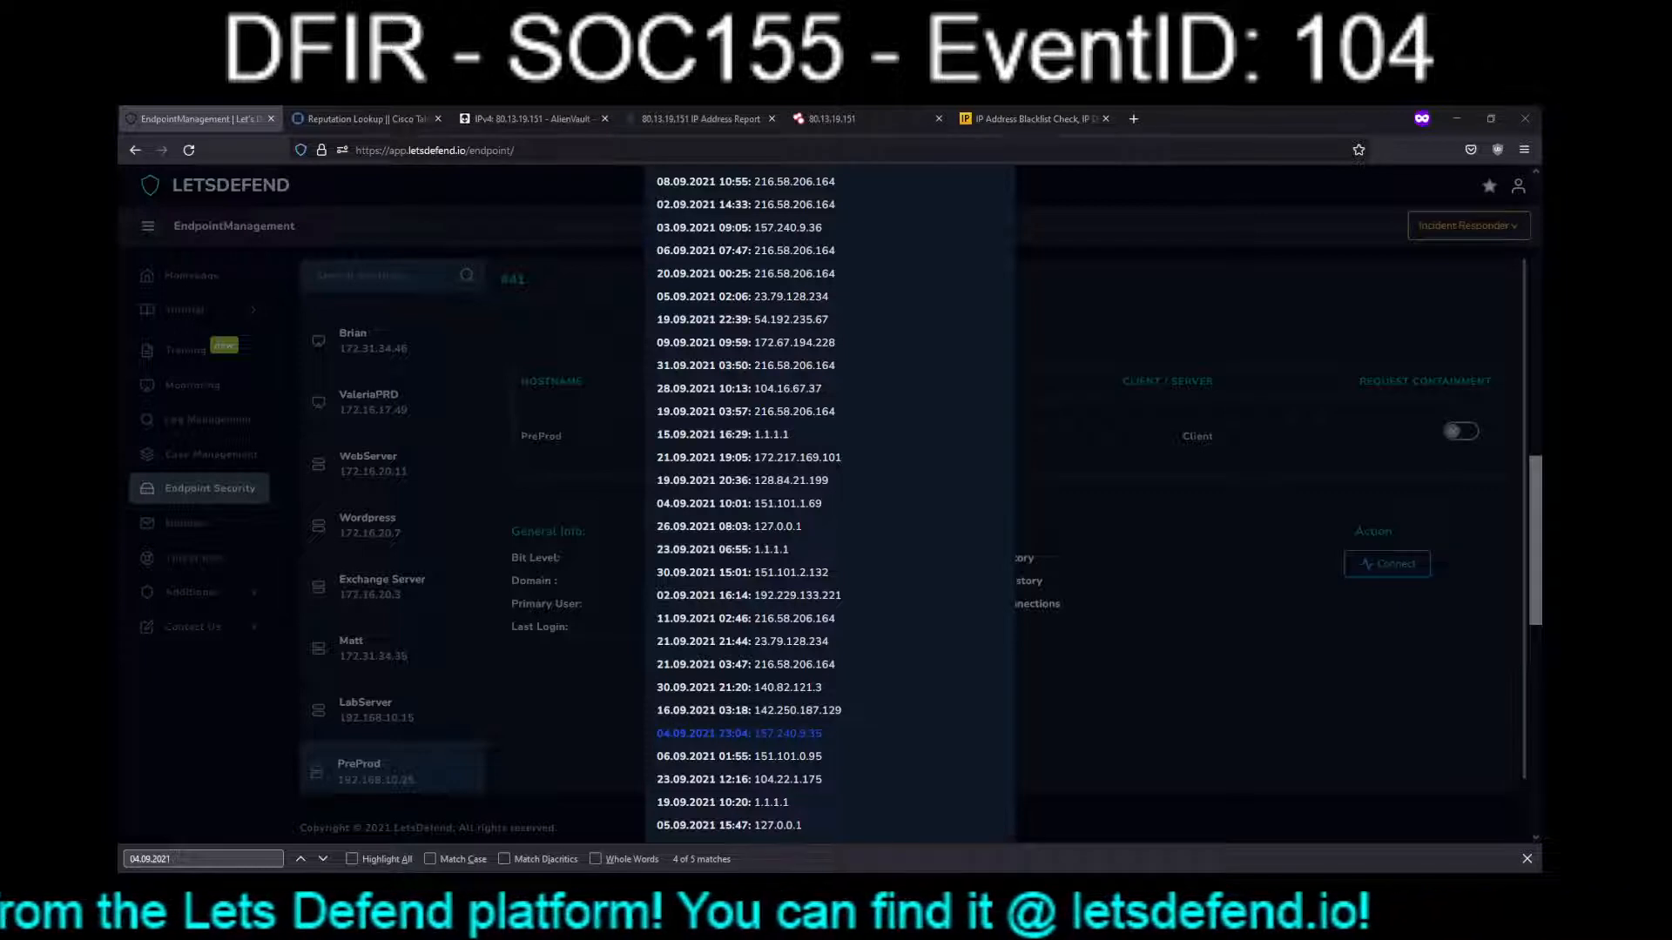
left_click(323, 860)
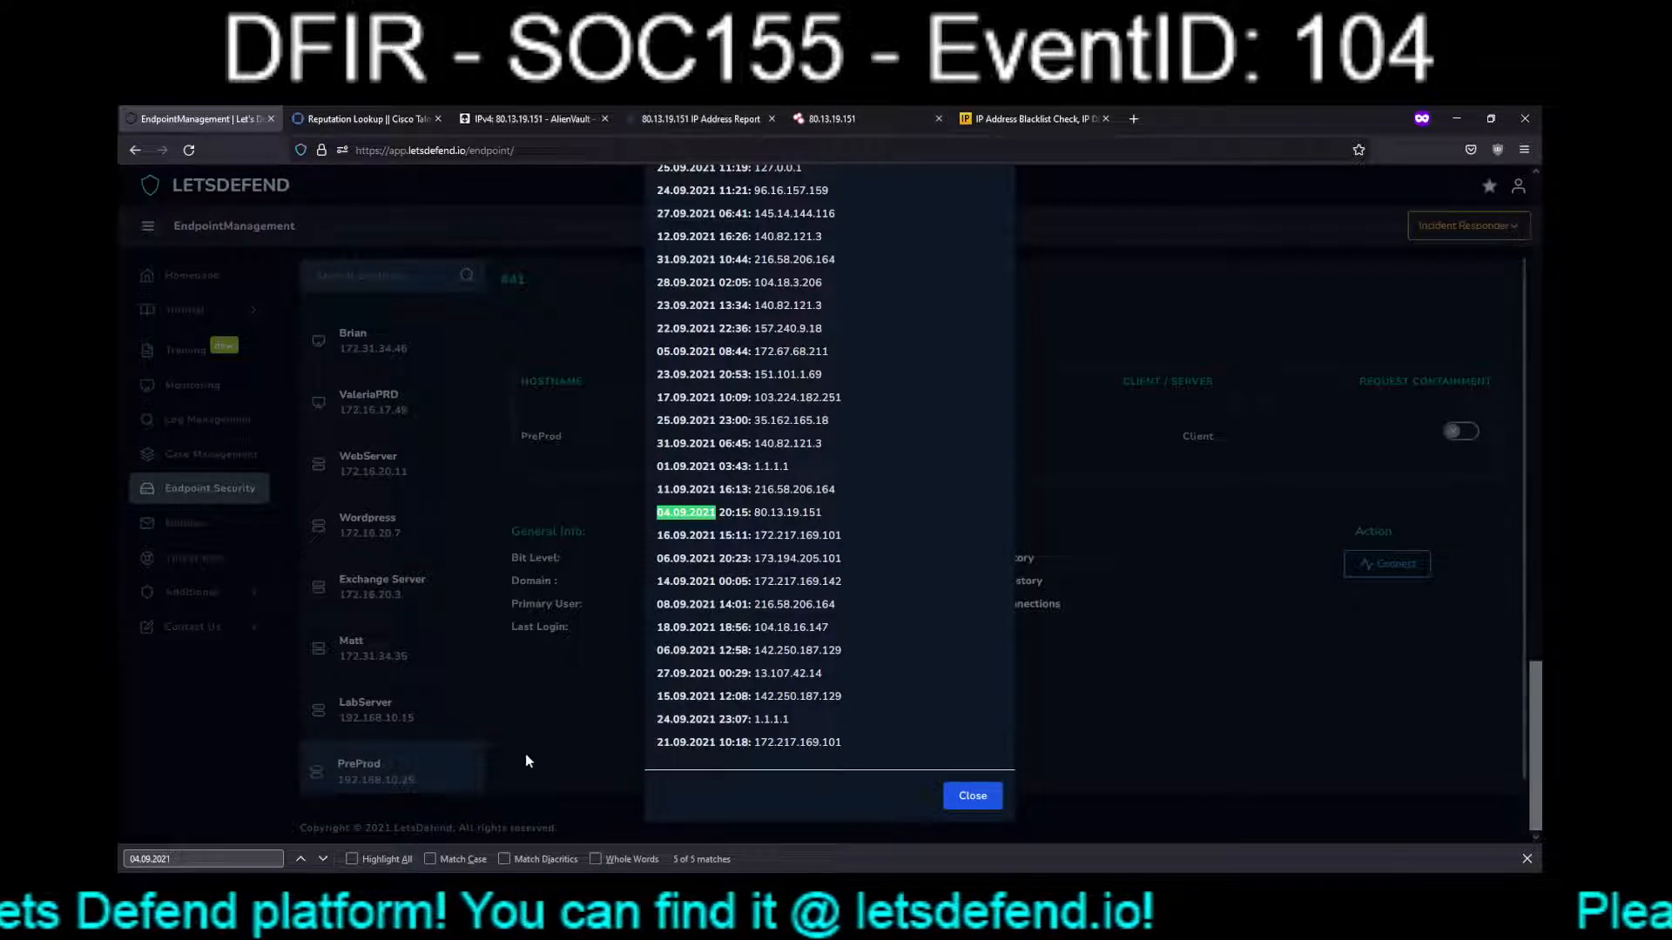
left_click(806, 516)
left_click_drag(823, 514, 656, 513)
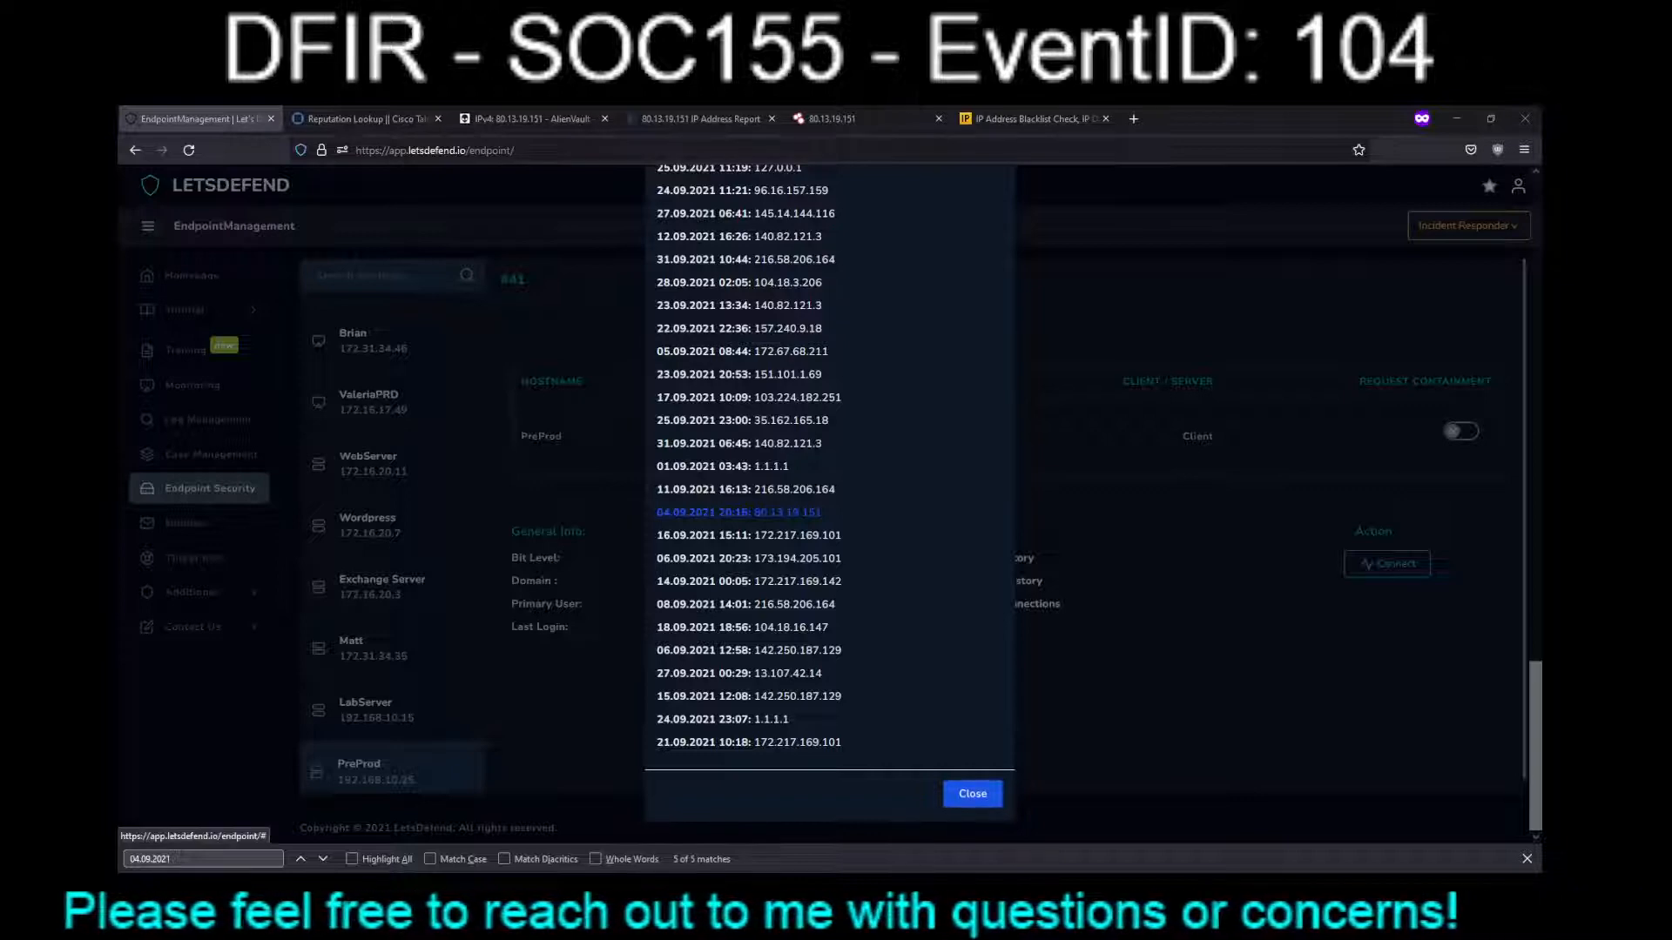
left_click(972, 793)
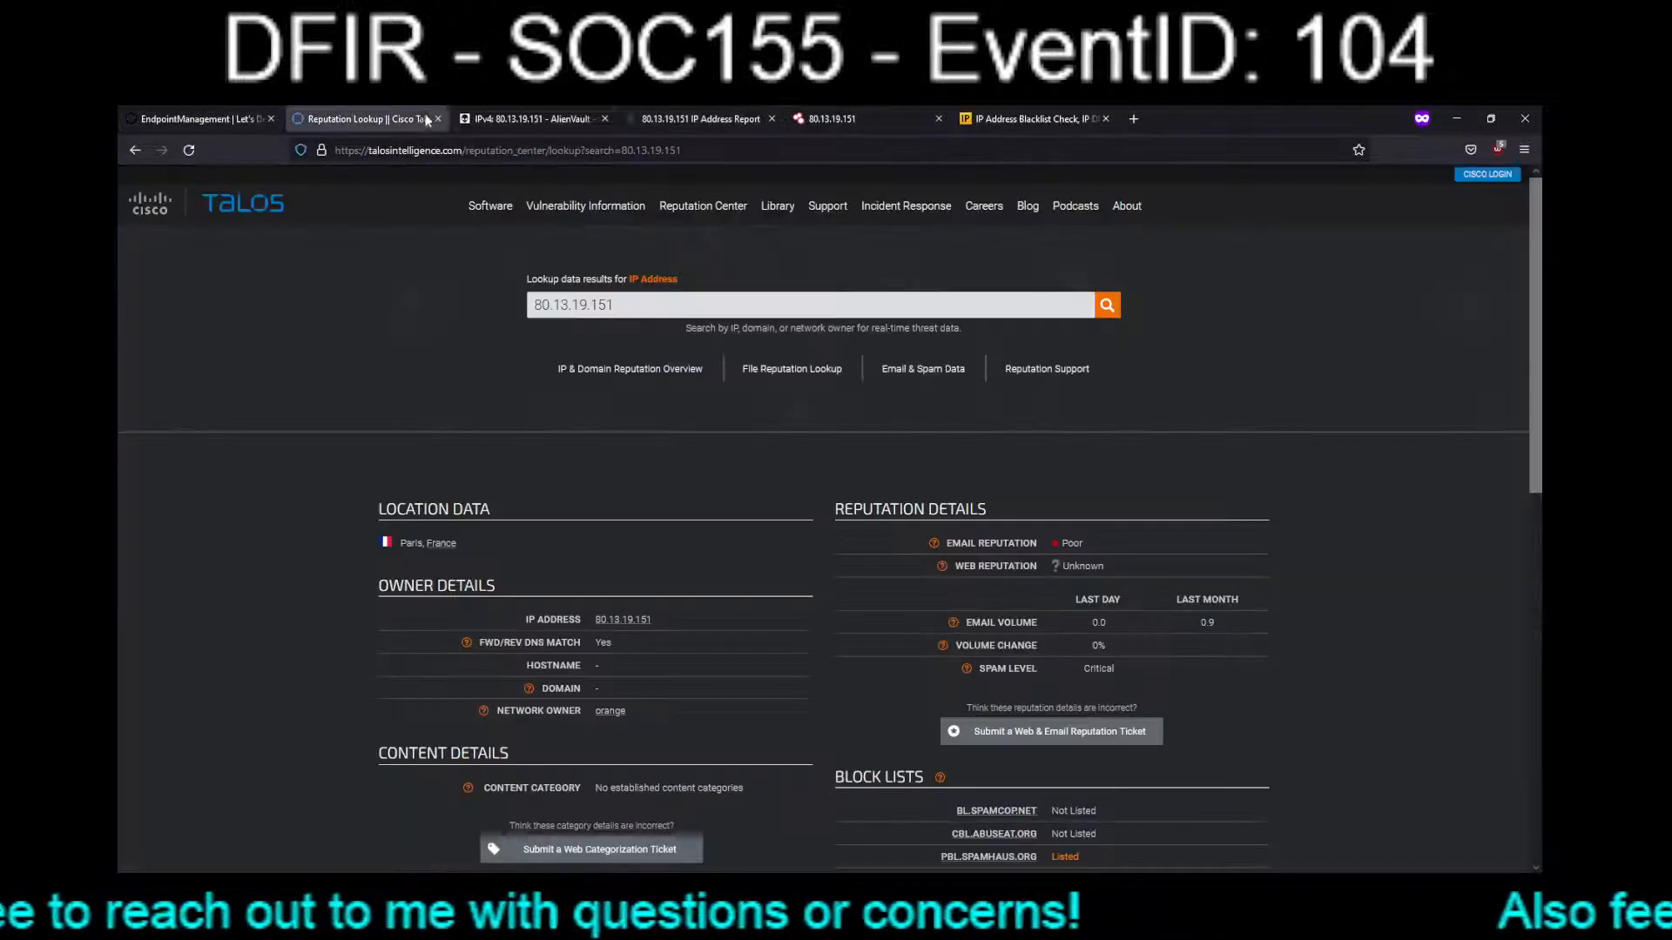
Look up the reputation of 216.58.206.164 in Cisco Talos.
left_click(366, 118)
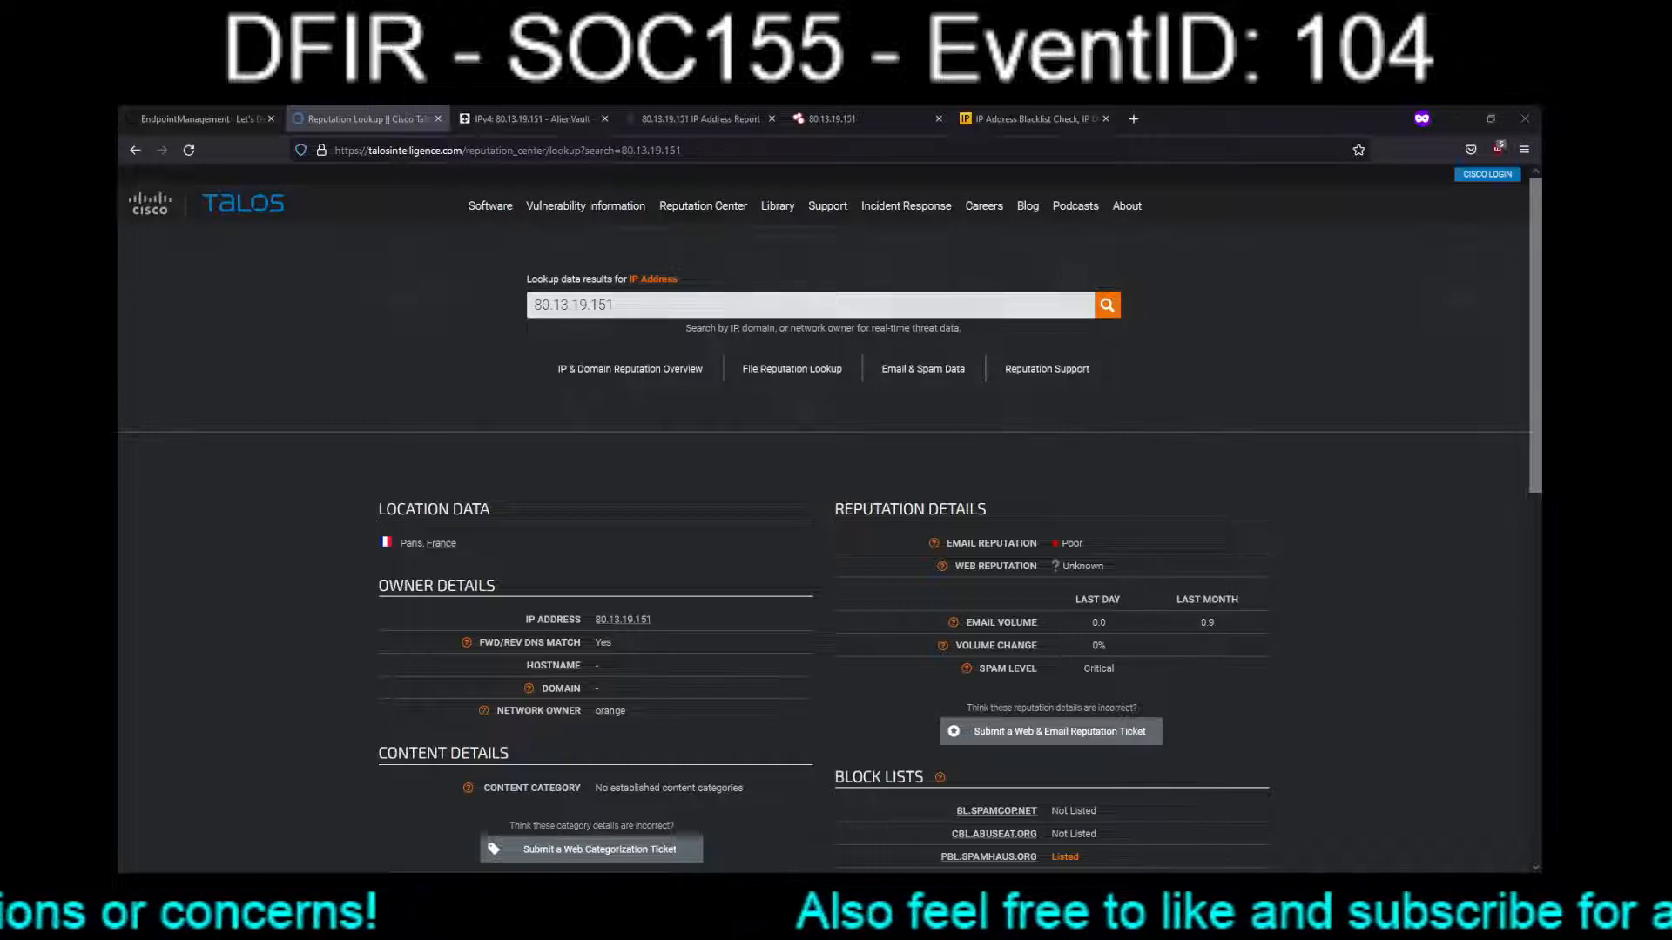
left_click(723, 304)
key("ctrl+a")
type("216.58.206.164")
key("Return")
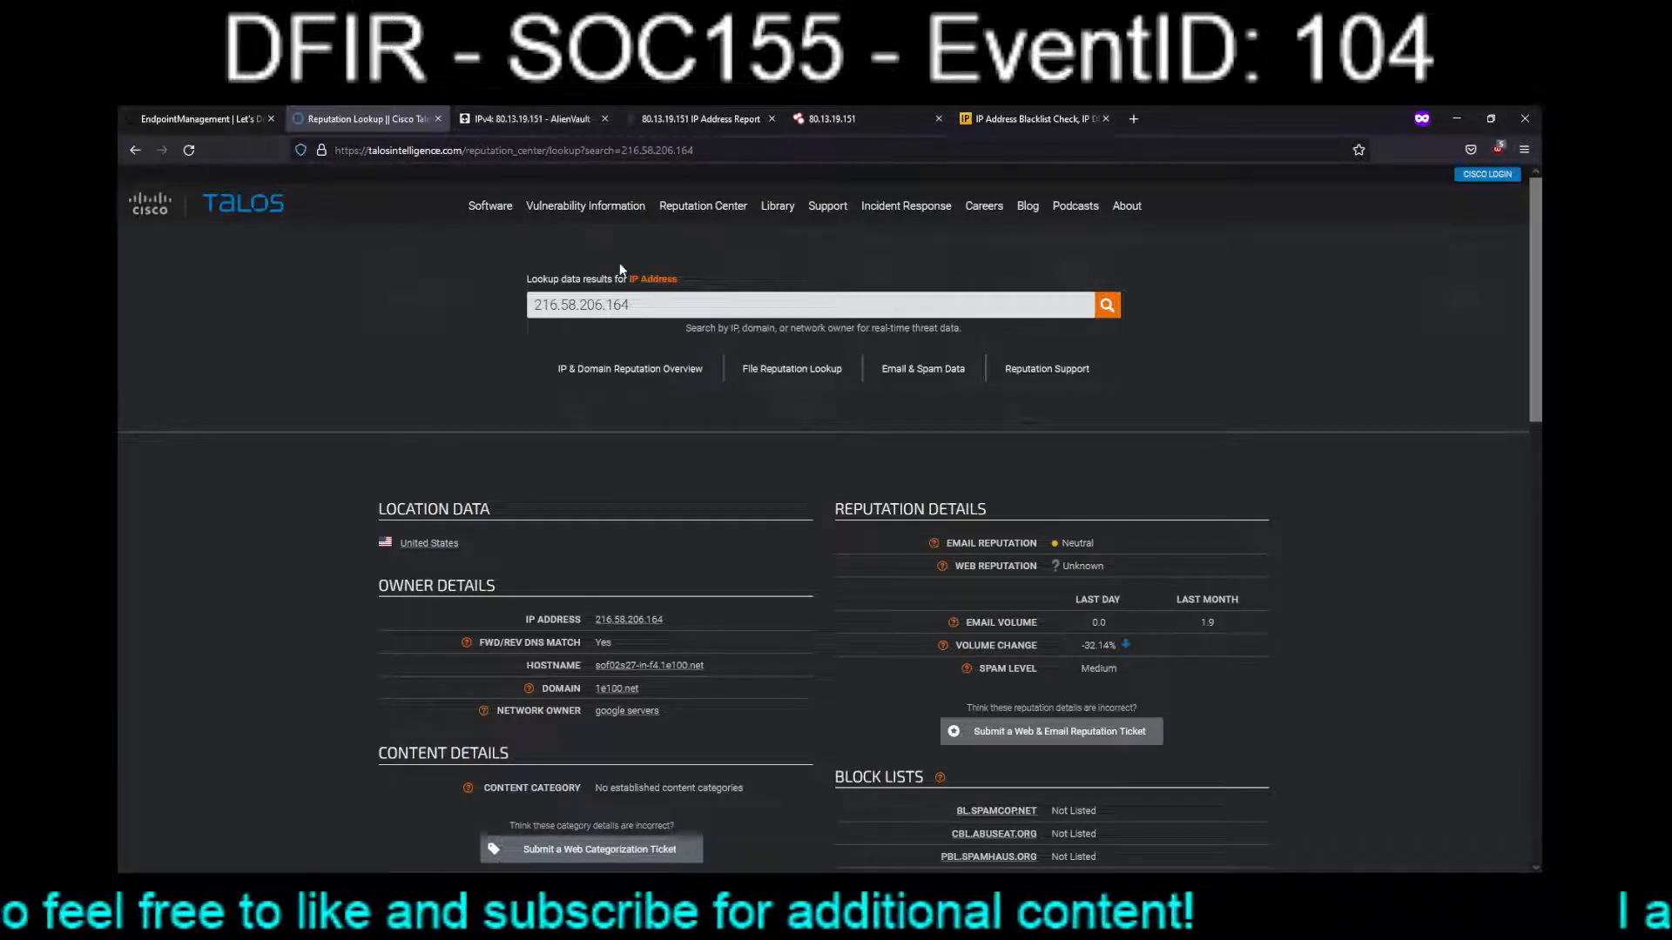
Run an IPVoid blacklist check on 216.58.206.164.
mouse_move(615, 187)
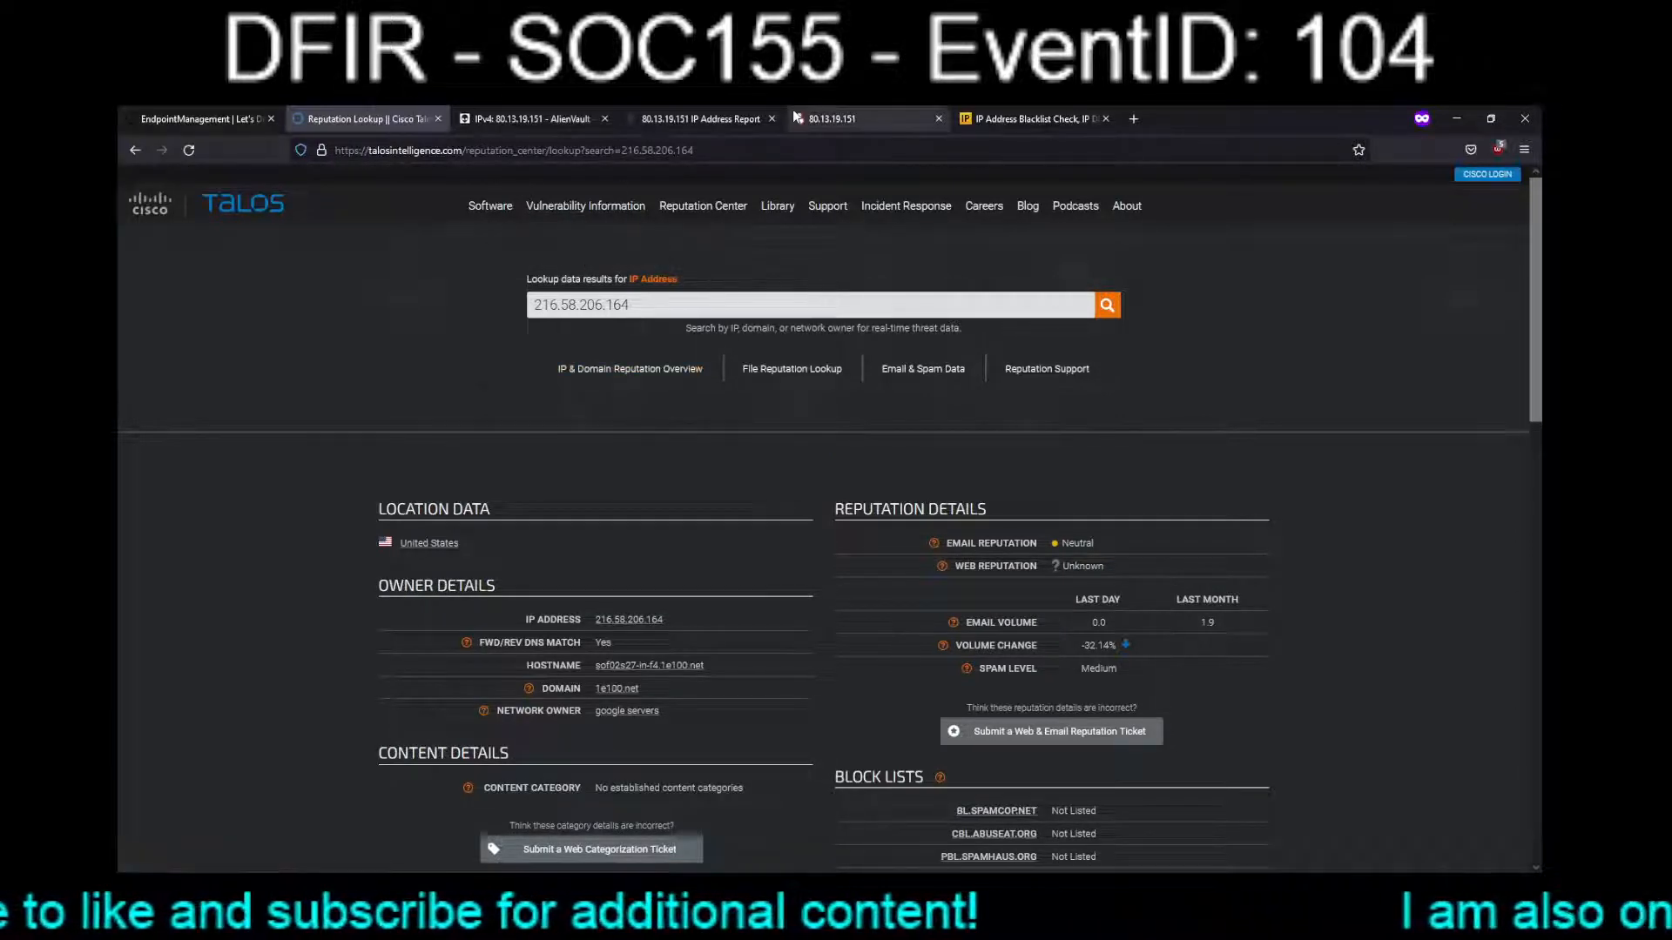
left_click(1032, 118)
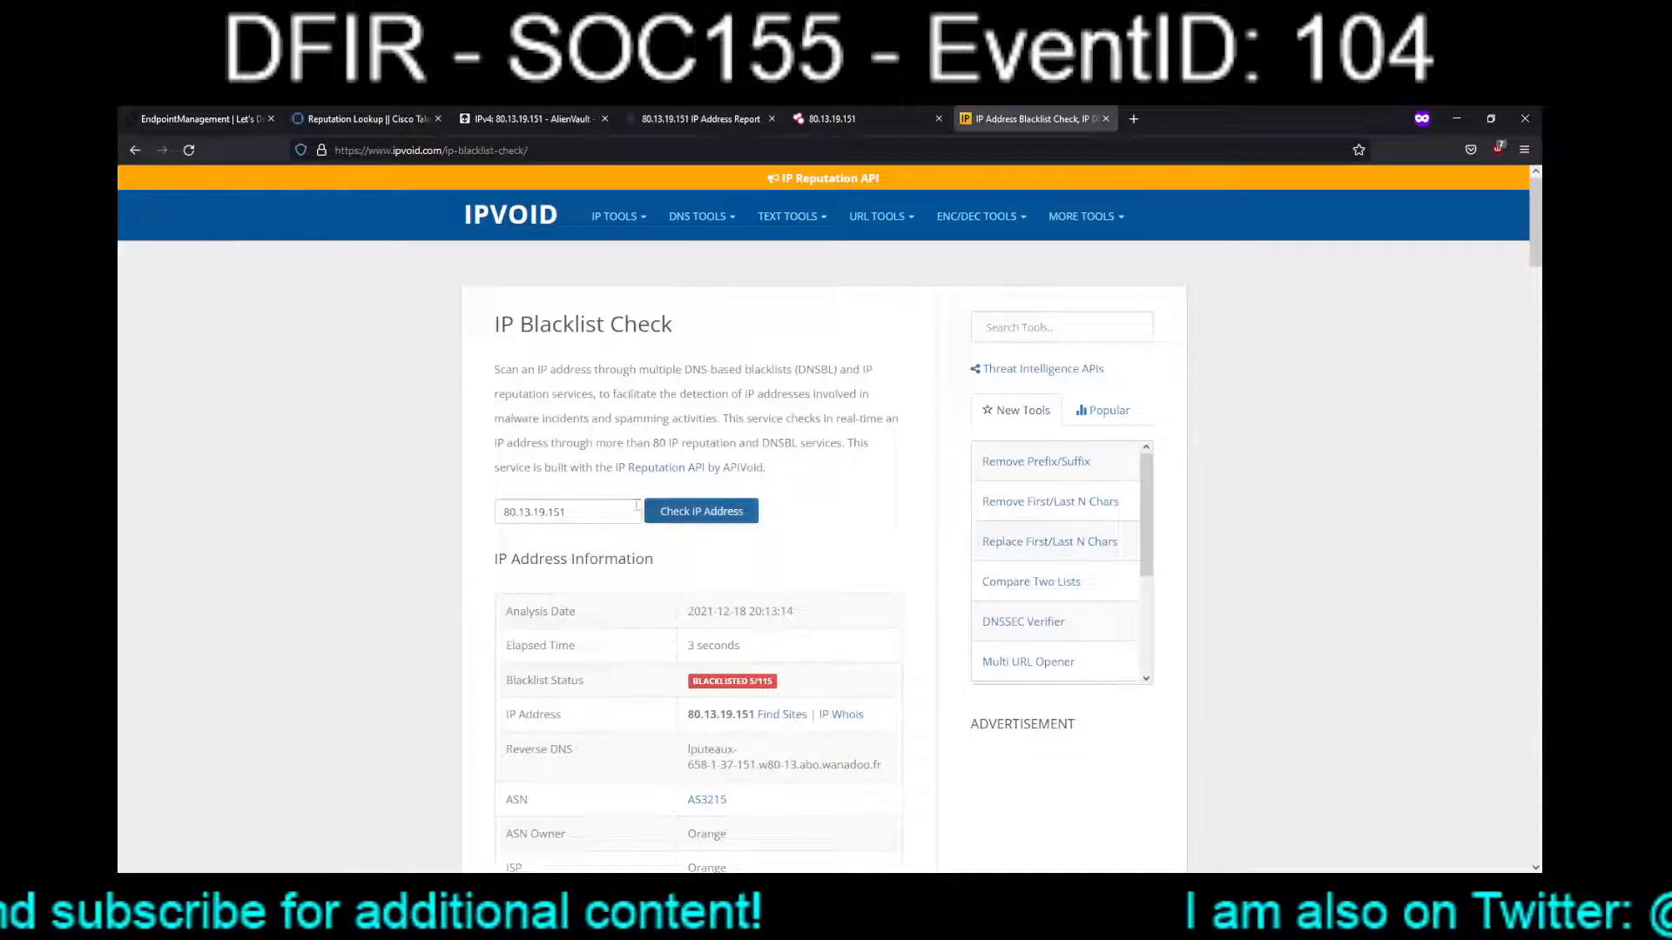
left_click(557, 512)
key("ctrl+a")
type("216.58.206.164")
left_click(689, 513)
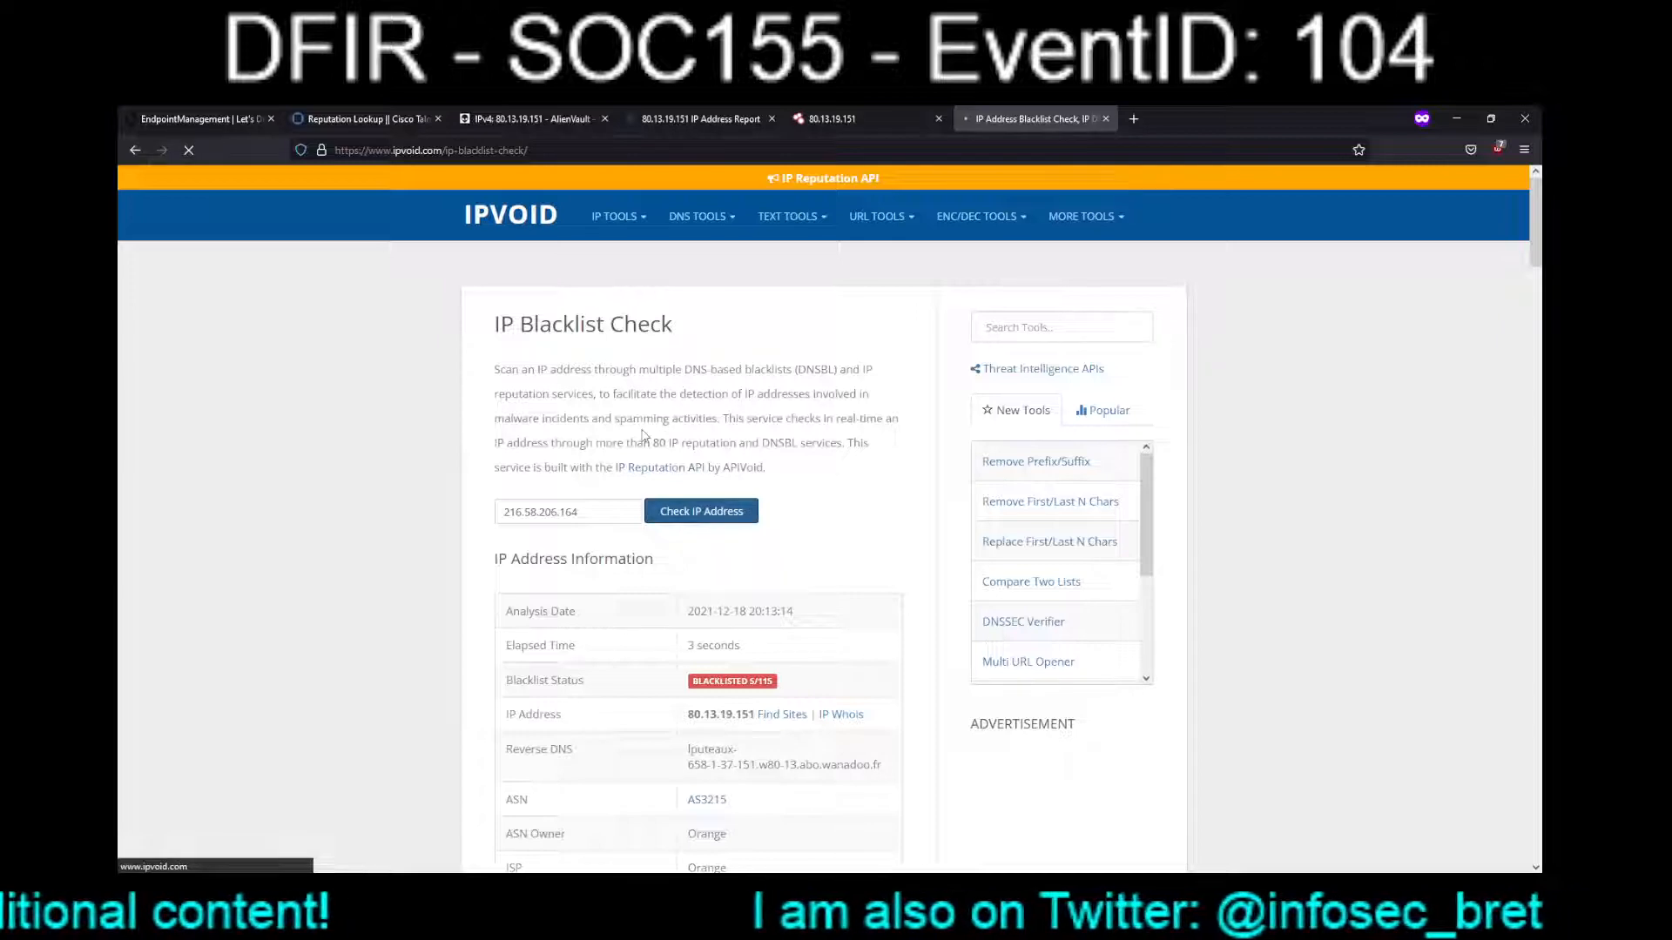
Look up 216.58.206.164 in AlienVault OTX and examine its analysis overview.
left_click(546, 122)
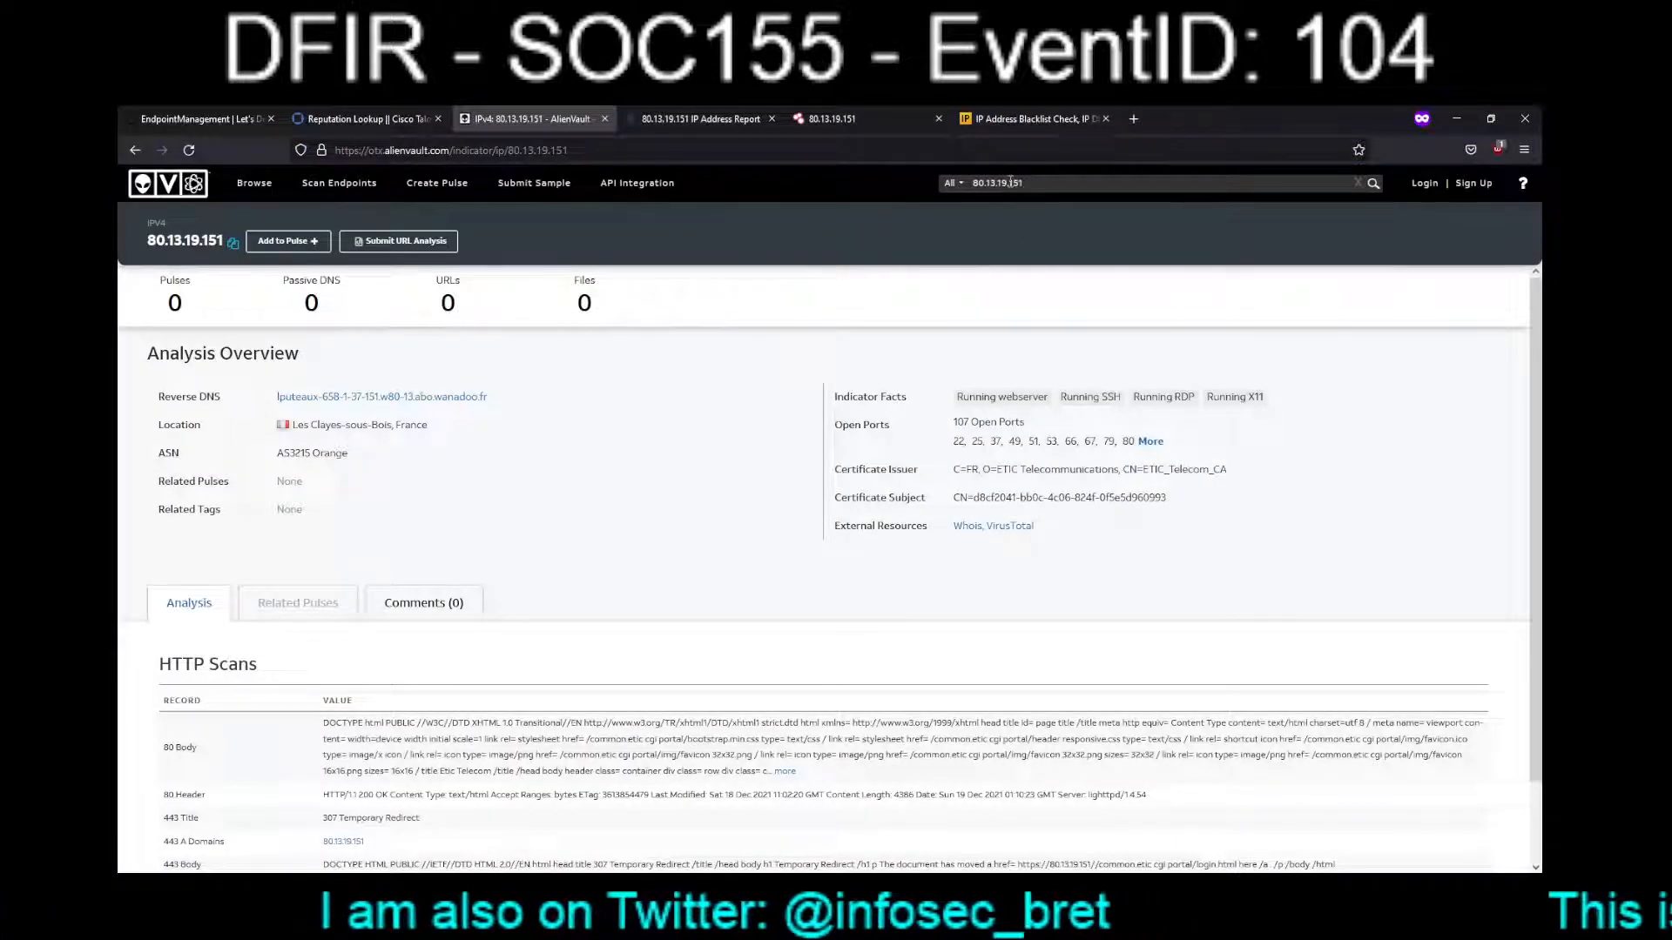
left_click_drag(1024, 183, 971, 183)
type("216.58.206.164")
key("Return")
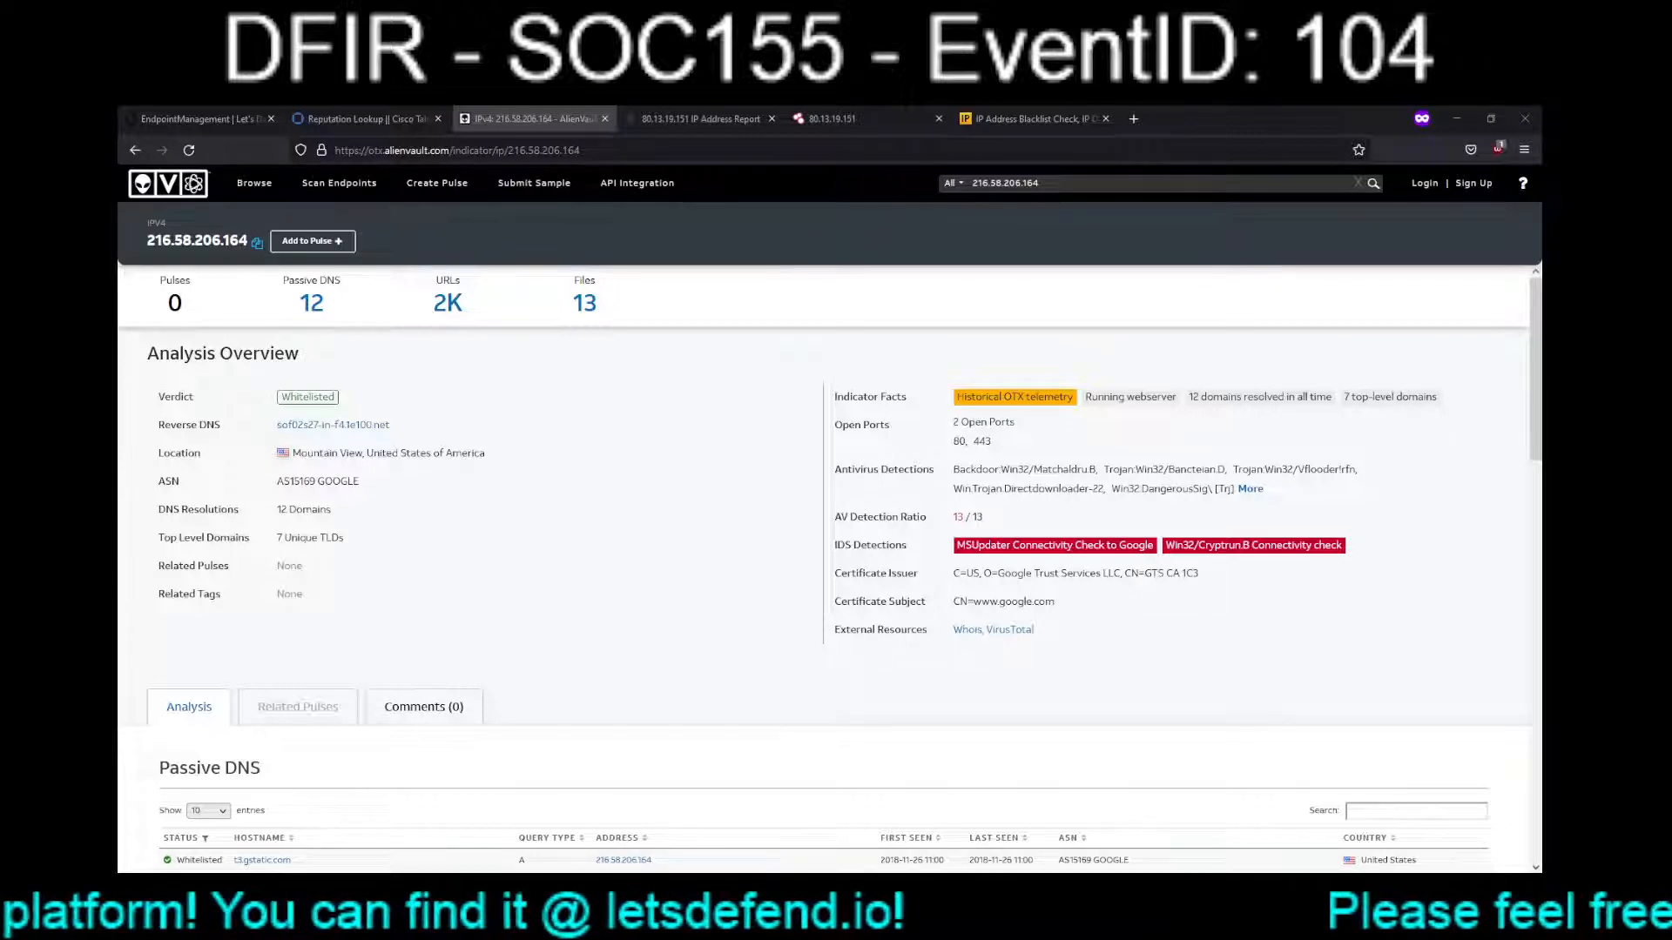
Look up the reputation of 151.101.1.69 in Cisco Talos.
left_click(366, 119)
double_click(653, 301)
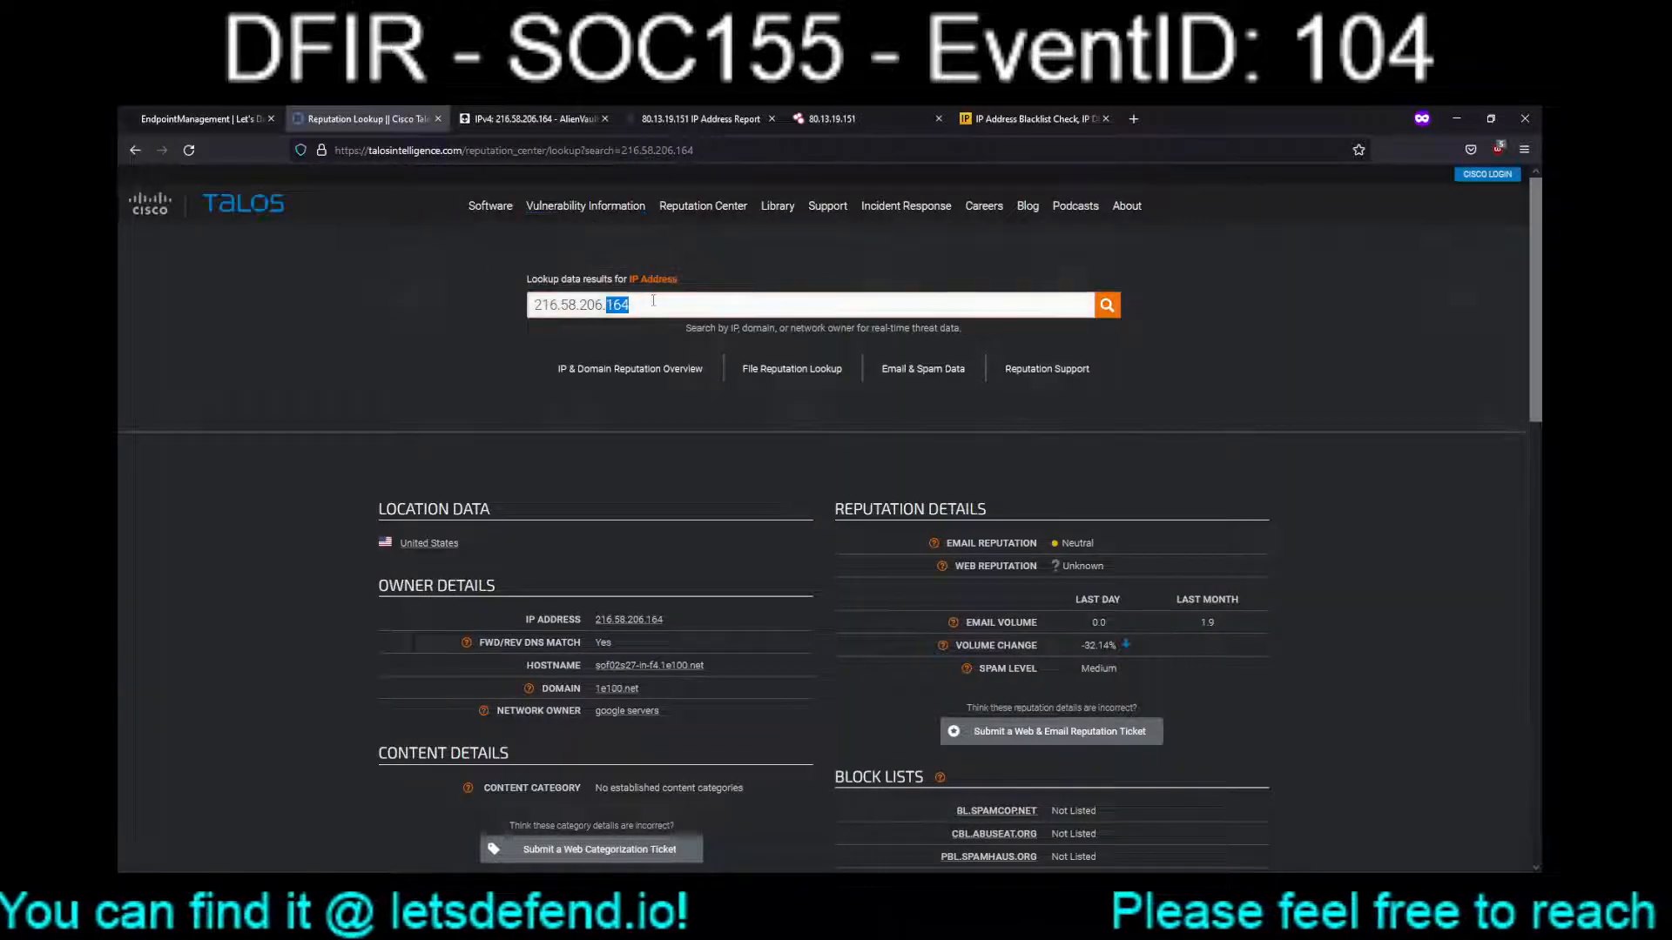
key("ctrl+a")
type("151.101.1.69")
key("Return")
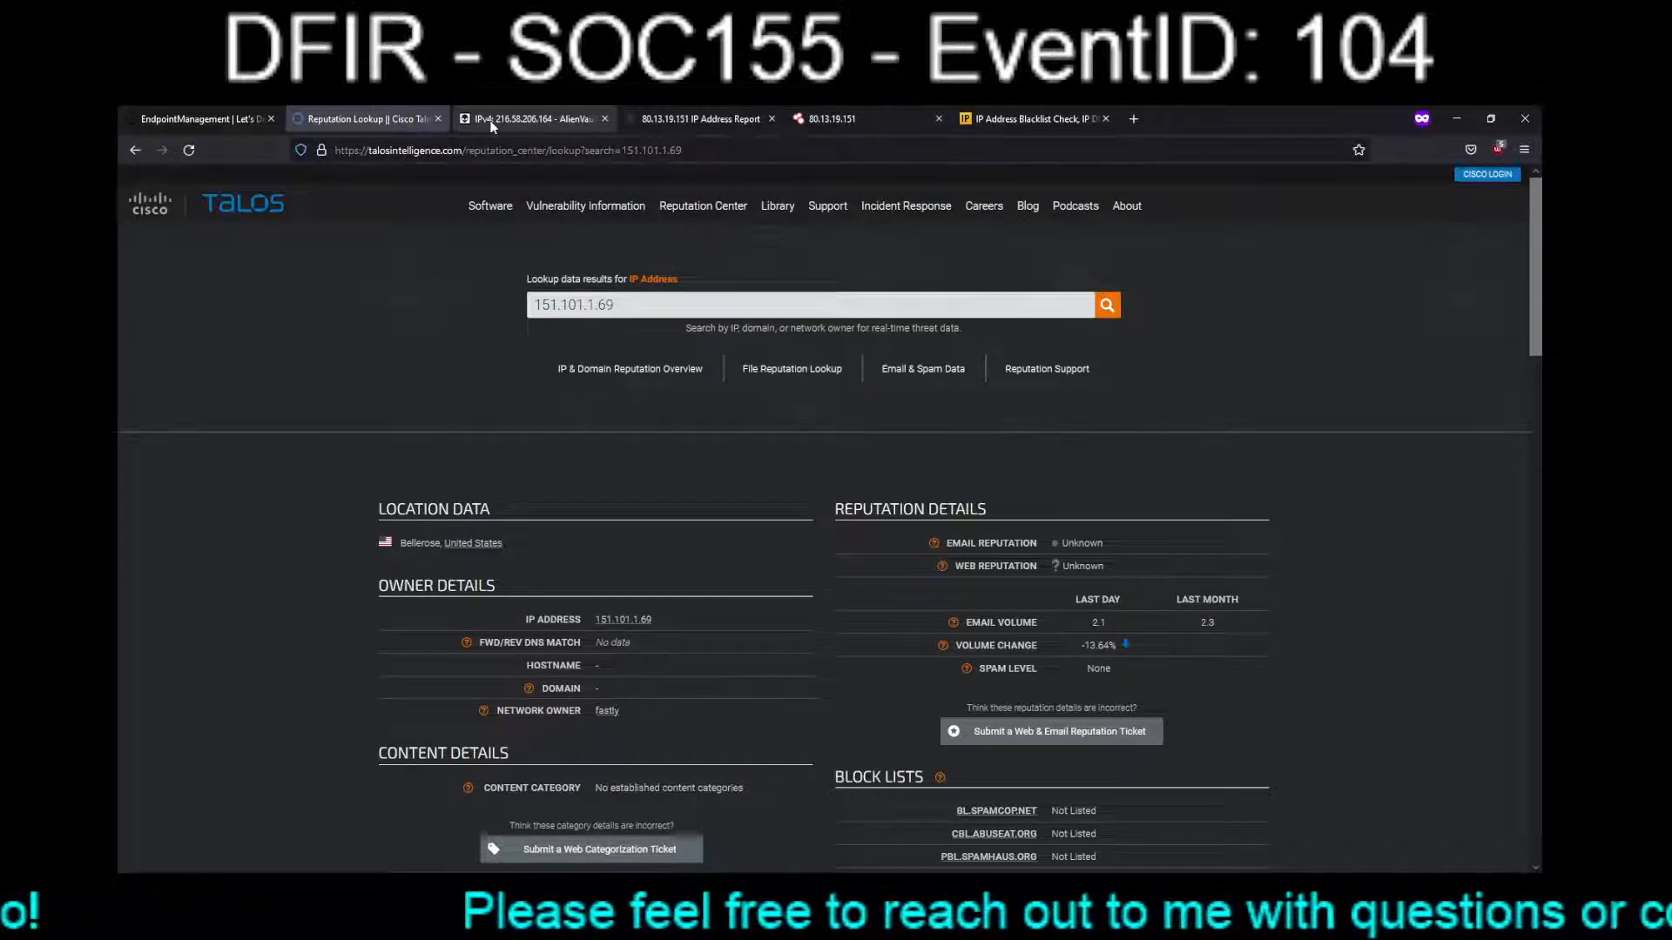
Look up 151.101.1.69 in AlienVault OTX and review its passive DNS records, associated URLs and analysis overview.
left_click(492, 126)
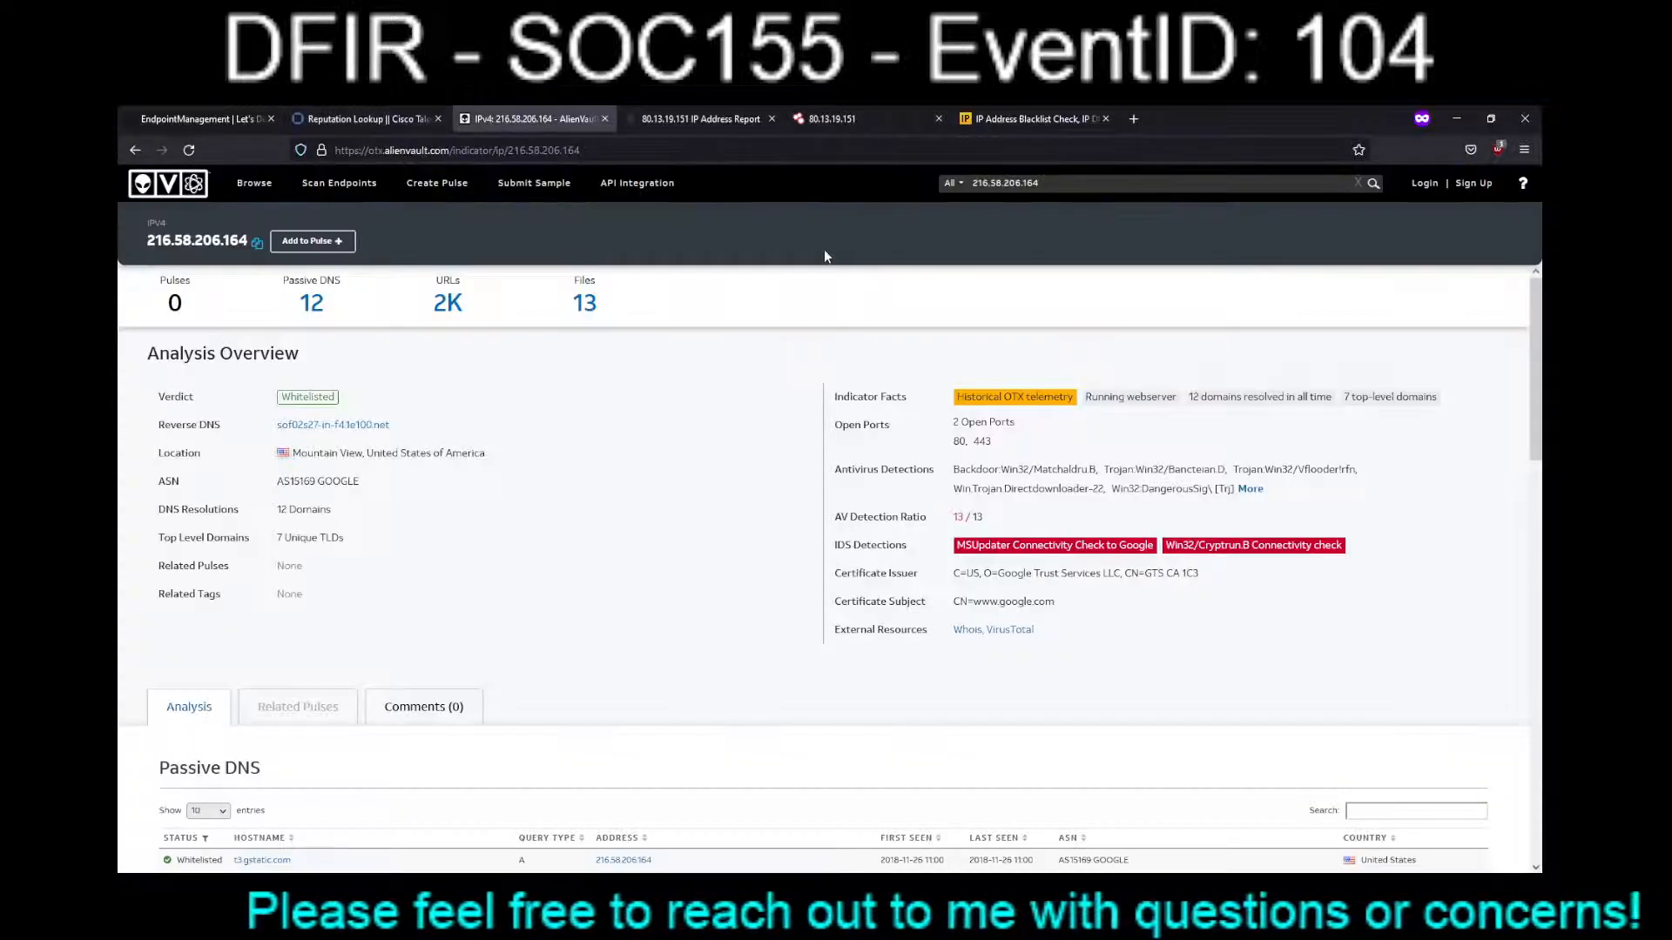
key("BackSpace")
key("BackSpace")
key("BackSpace")
key("BackSpace")
key("BackSpace")
key("BackSpace")
key("BackSpace")
key("BackSpace")
key("BackSpace")
key("BackSpace")
key("BackSpace")
key("BackSpace")
key("BackSpace")
key("BackSpace")
type("151.101.1.69")
key("Return")
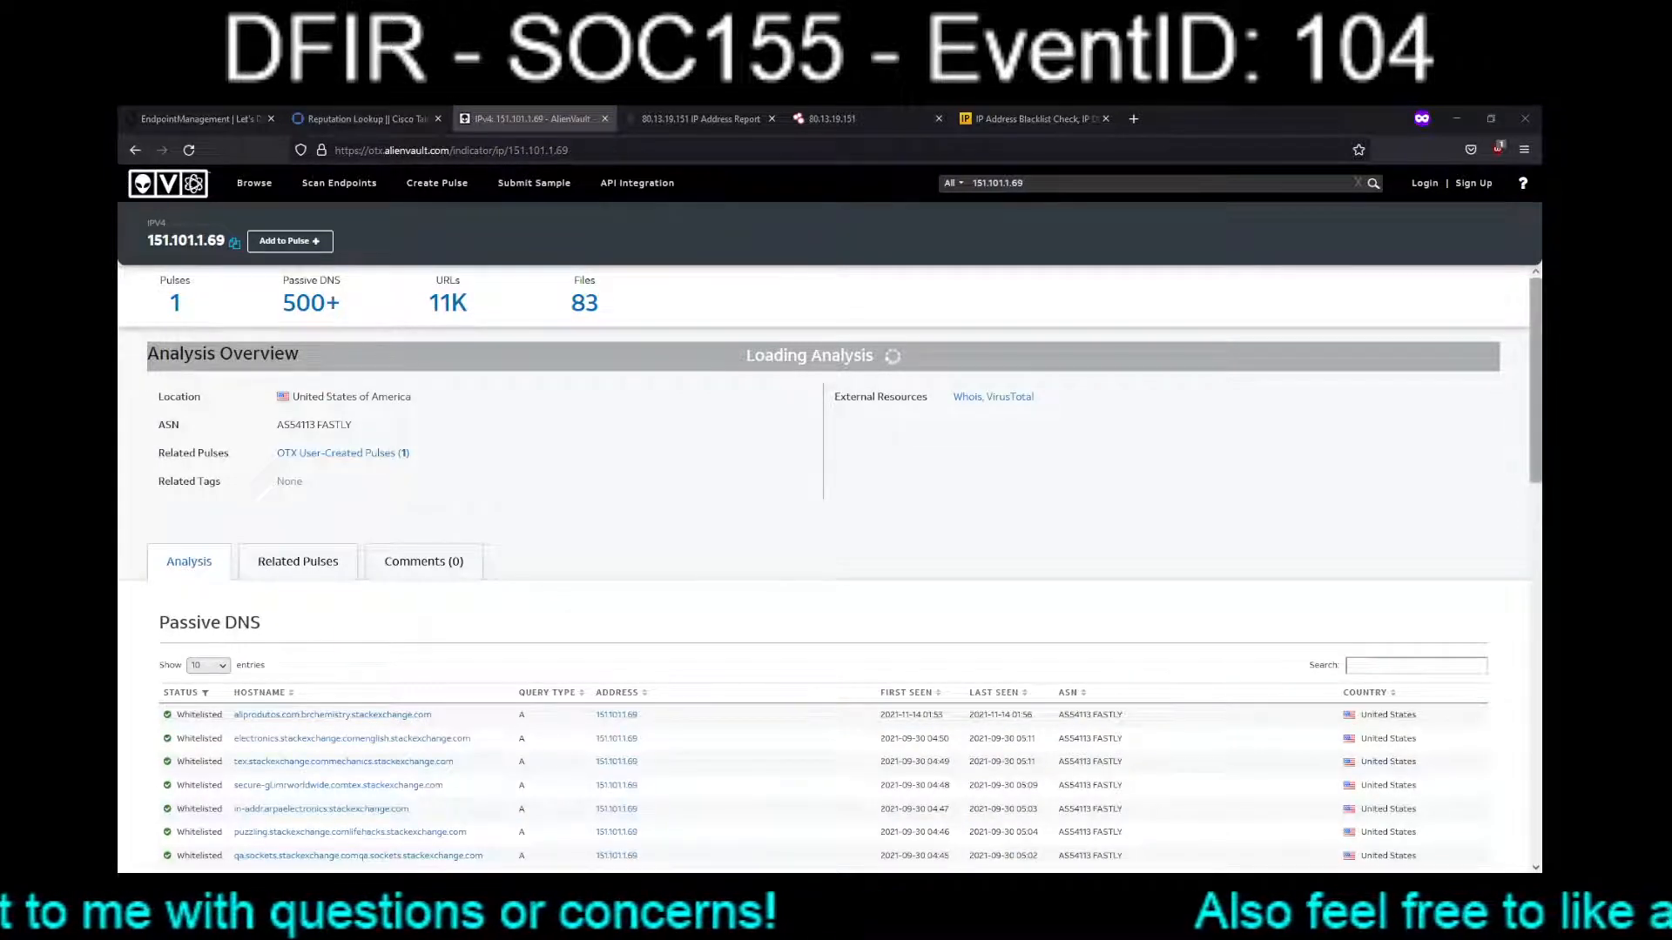
scroll(1535, 524, "down", 4)
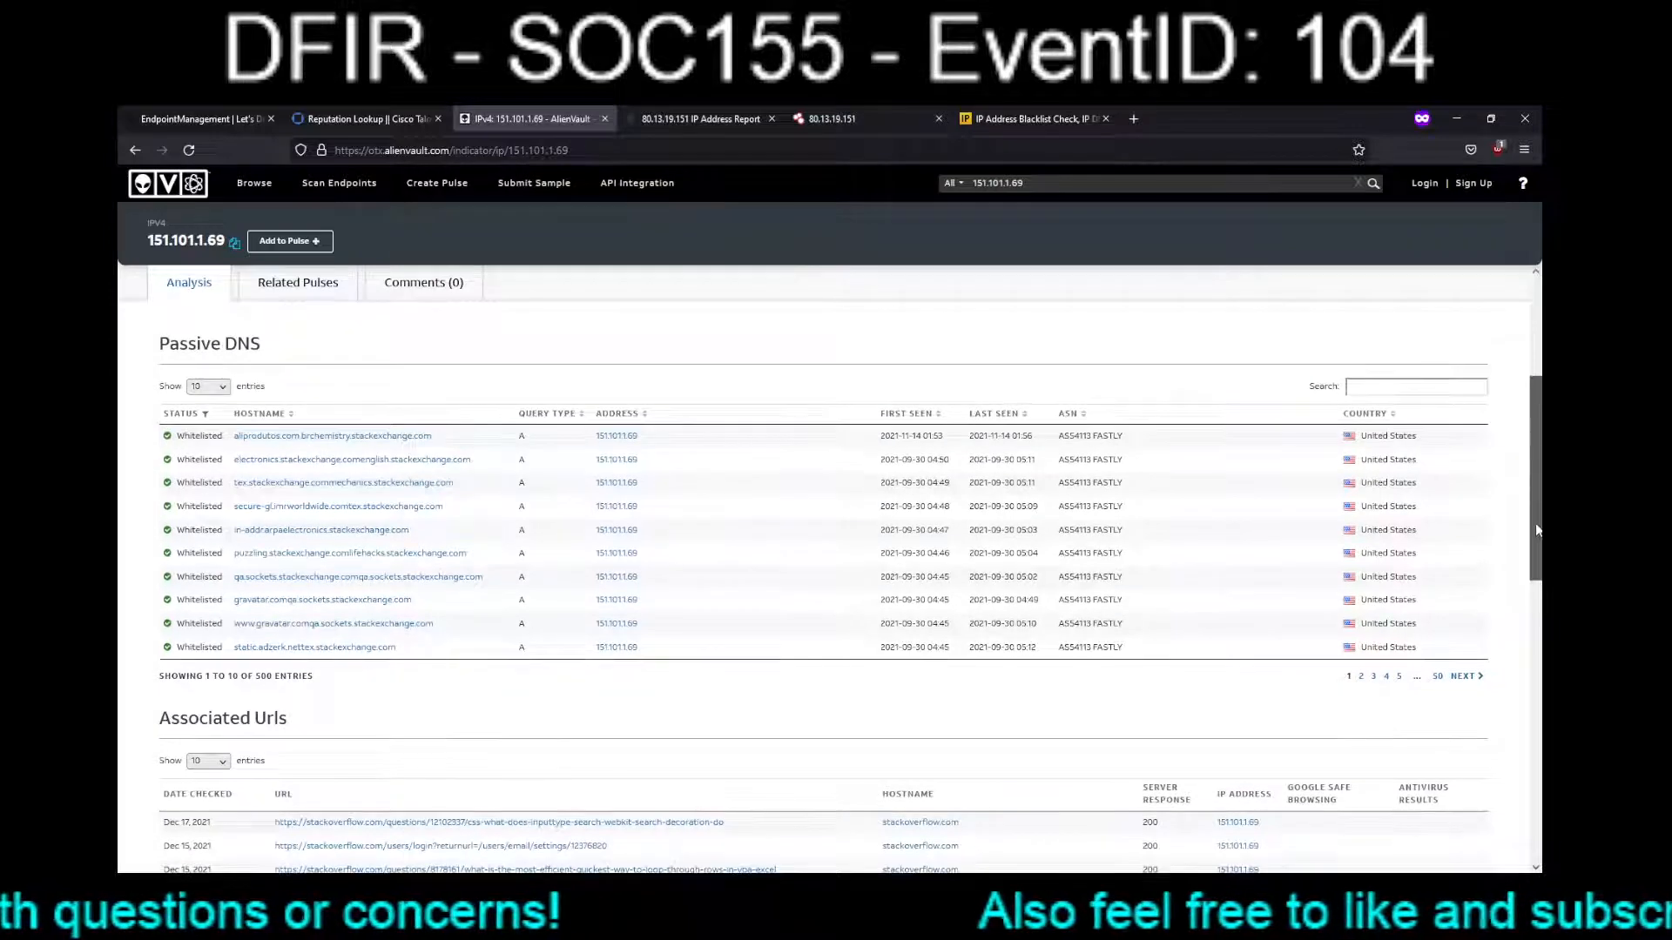
scroll(1534, 522, "down", 3)
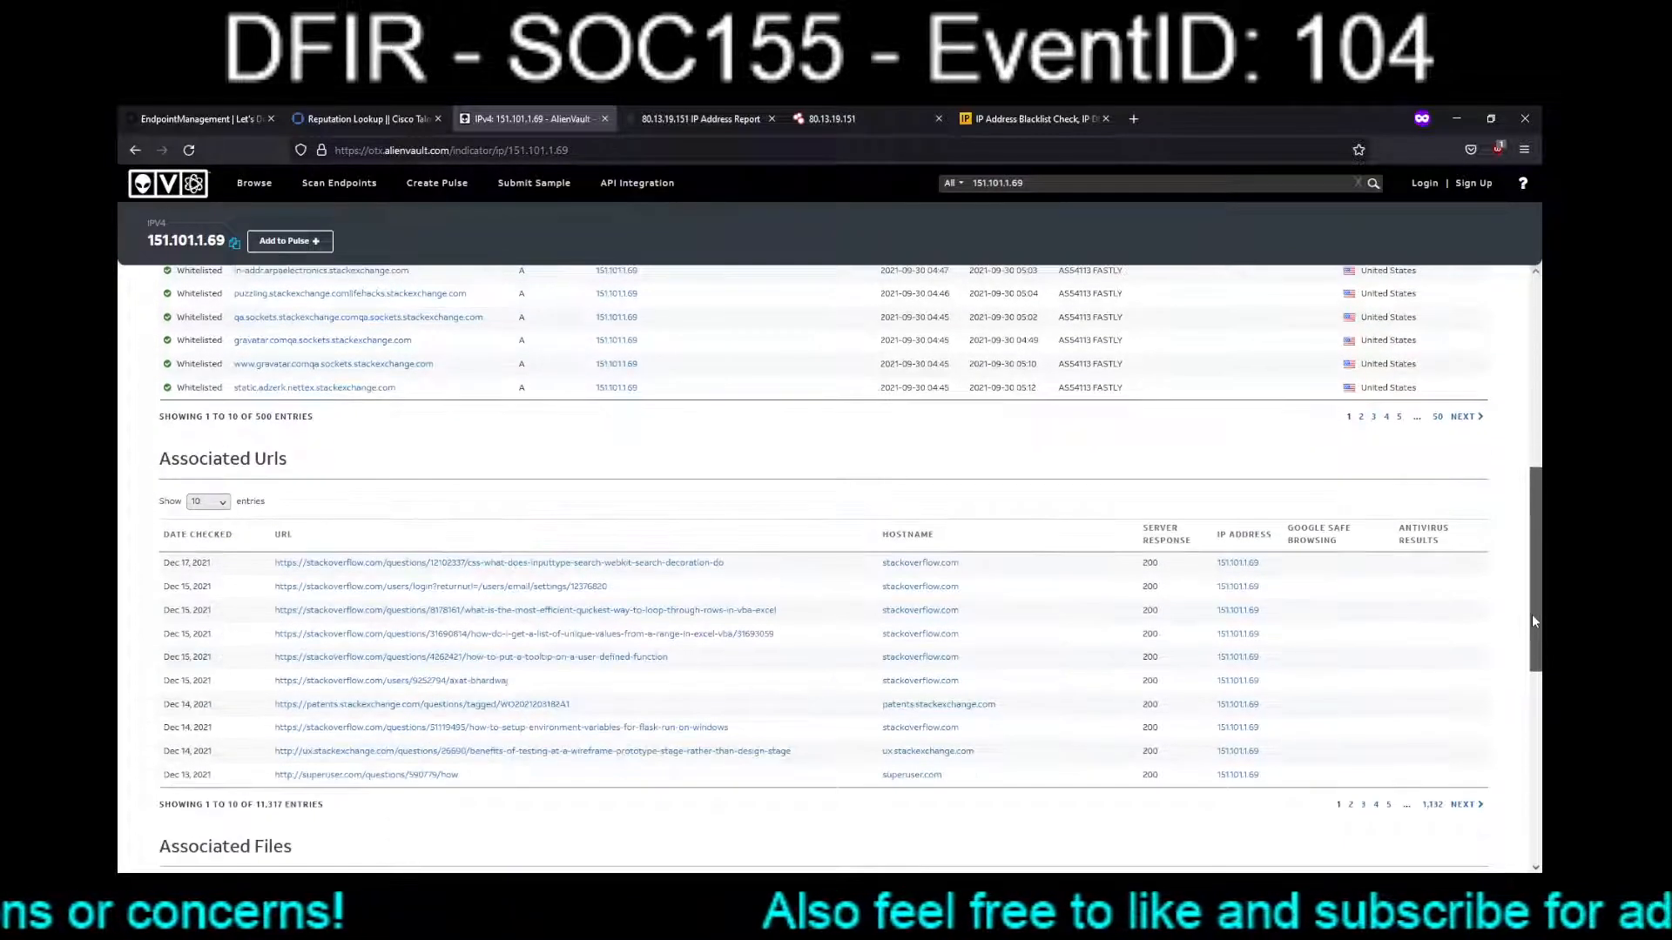
left_click_drag(1533, 614, 1533, 392)
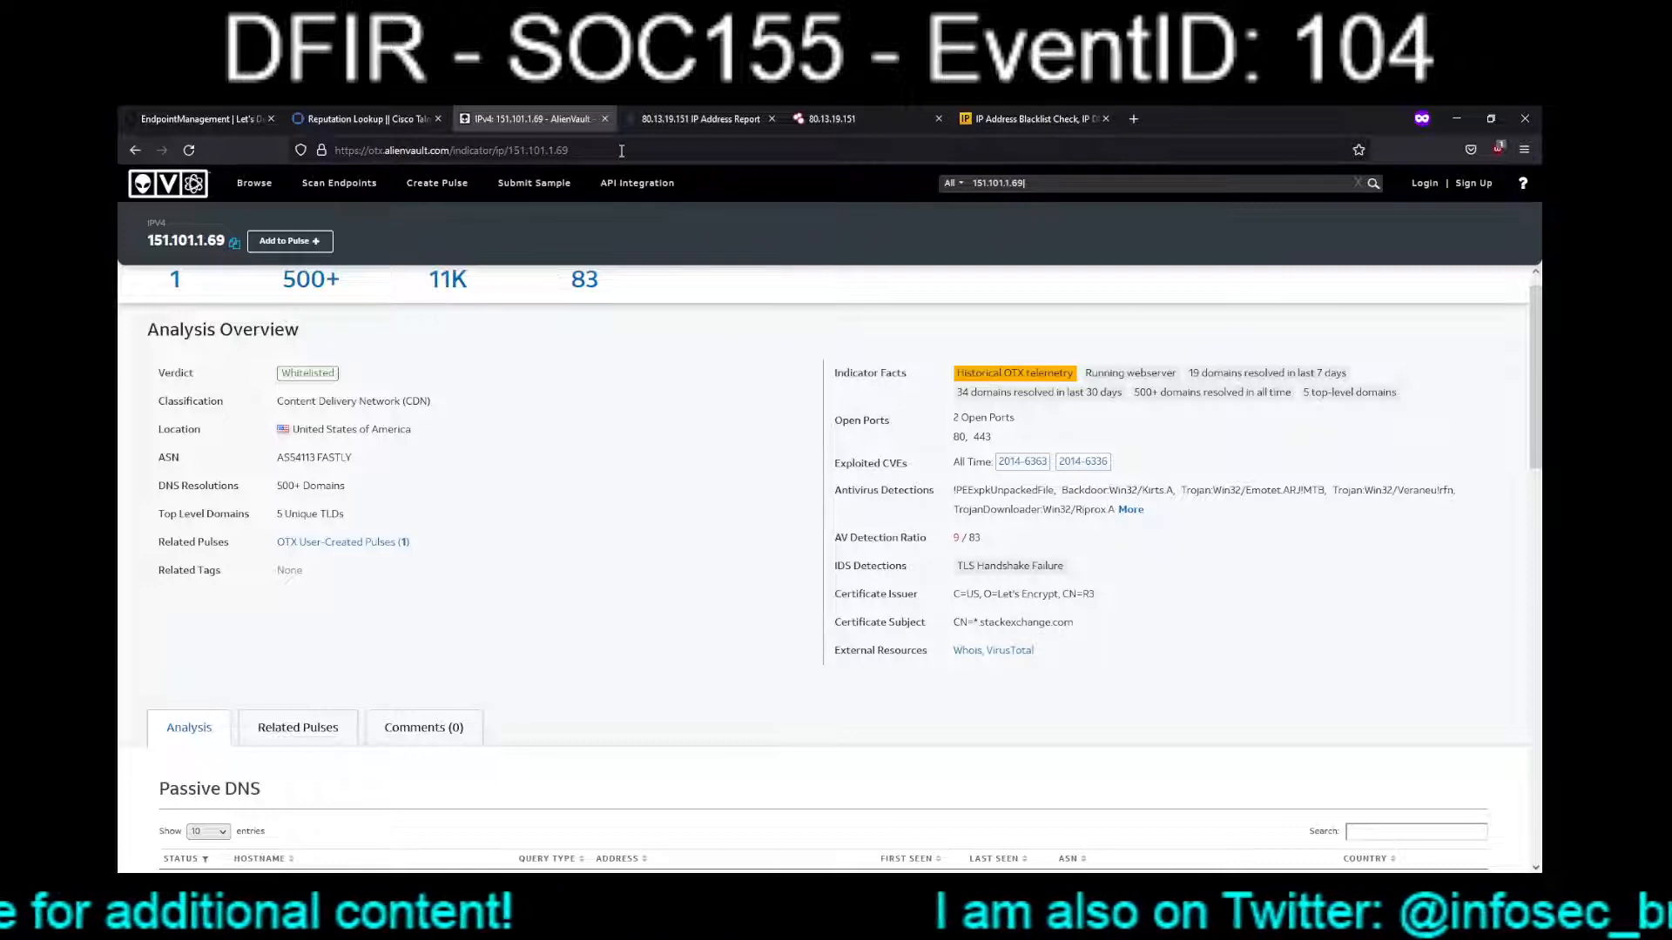
Run an IPVoid blacklist check on 151.101.1.69.
left_click(645, 123)
left_click(953, 124)
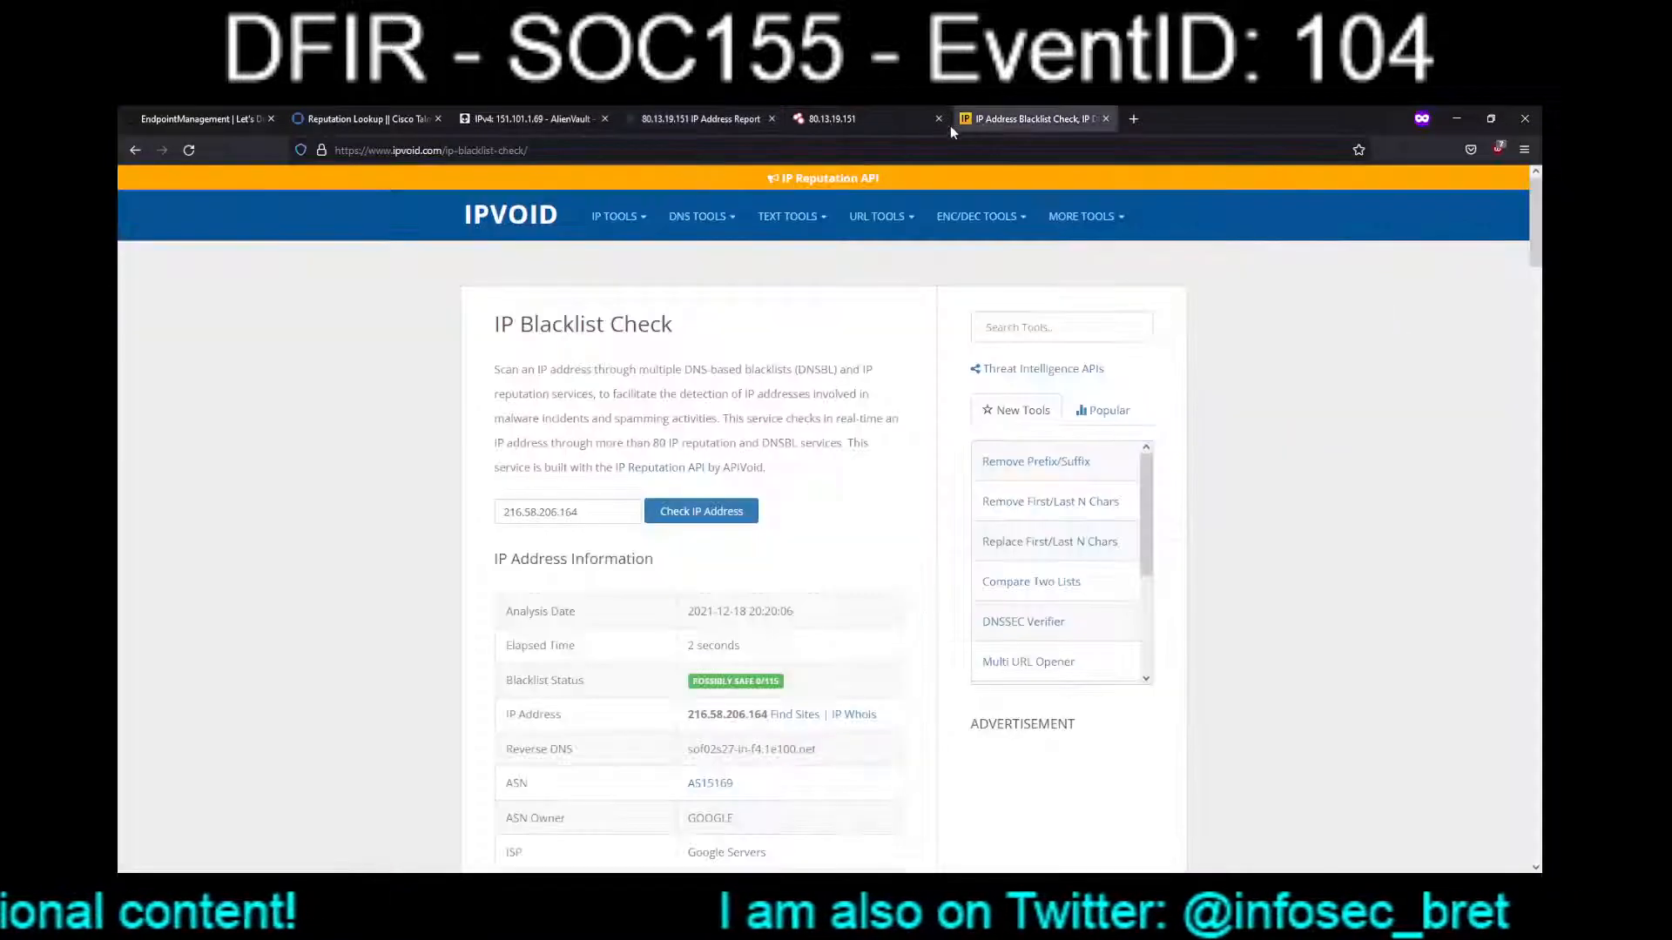
double_click(601, 512)
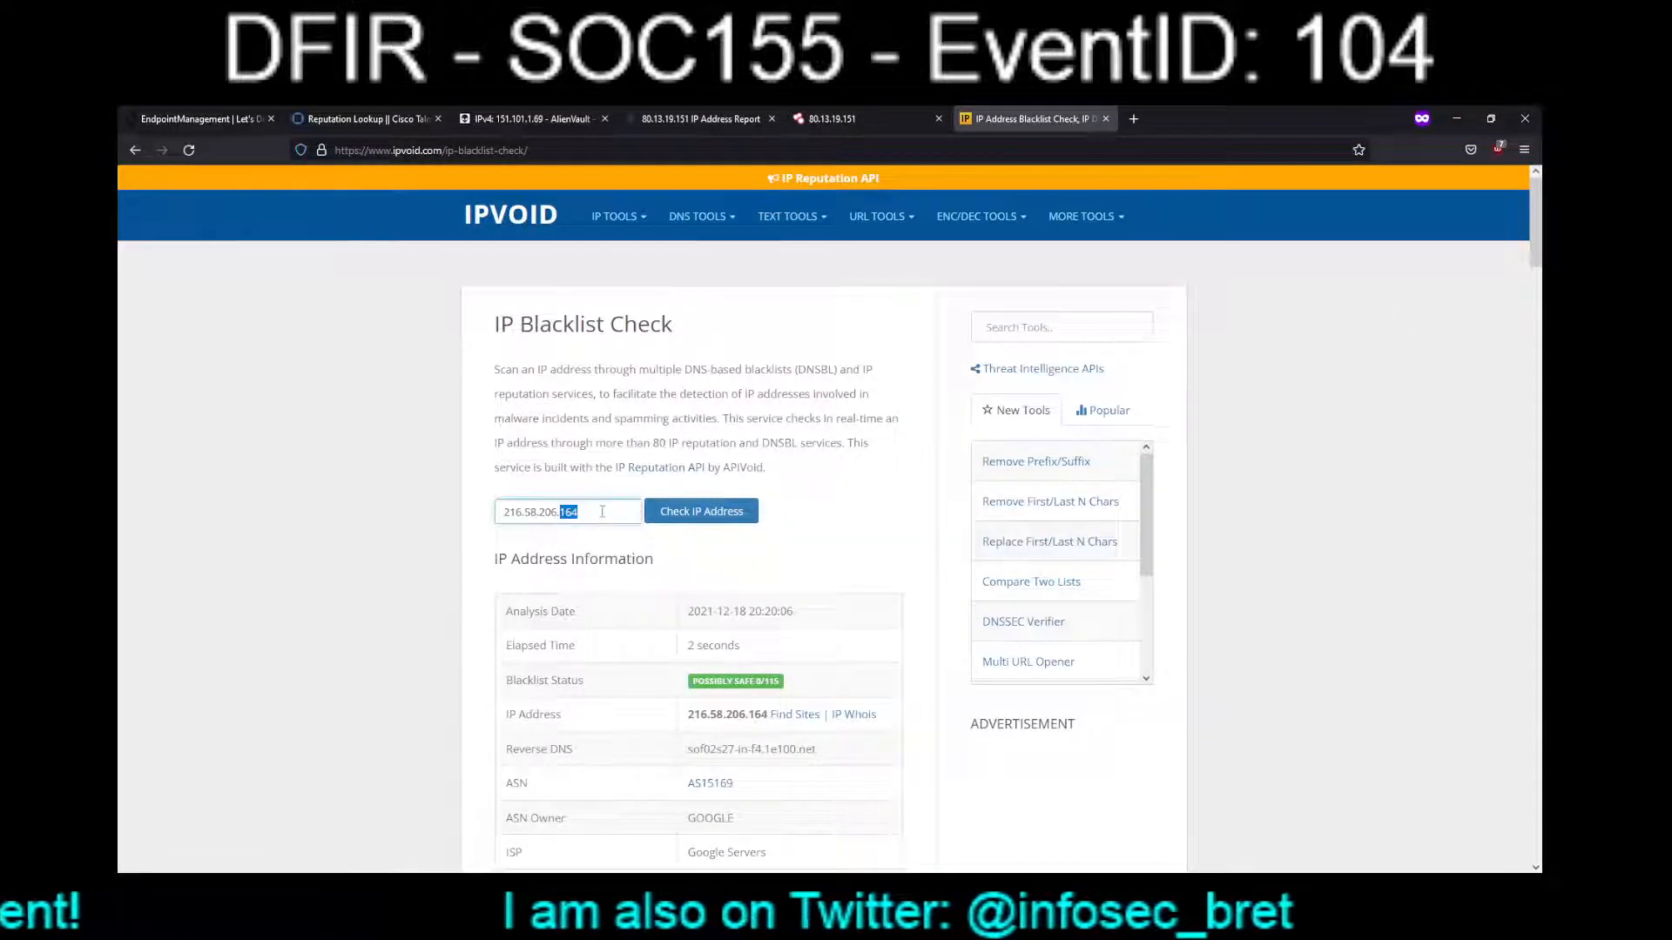
key("ctrl+a")
type("151.101.1.69")
left_click(701, 511)
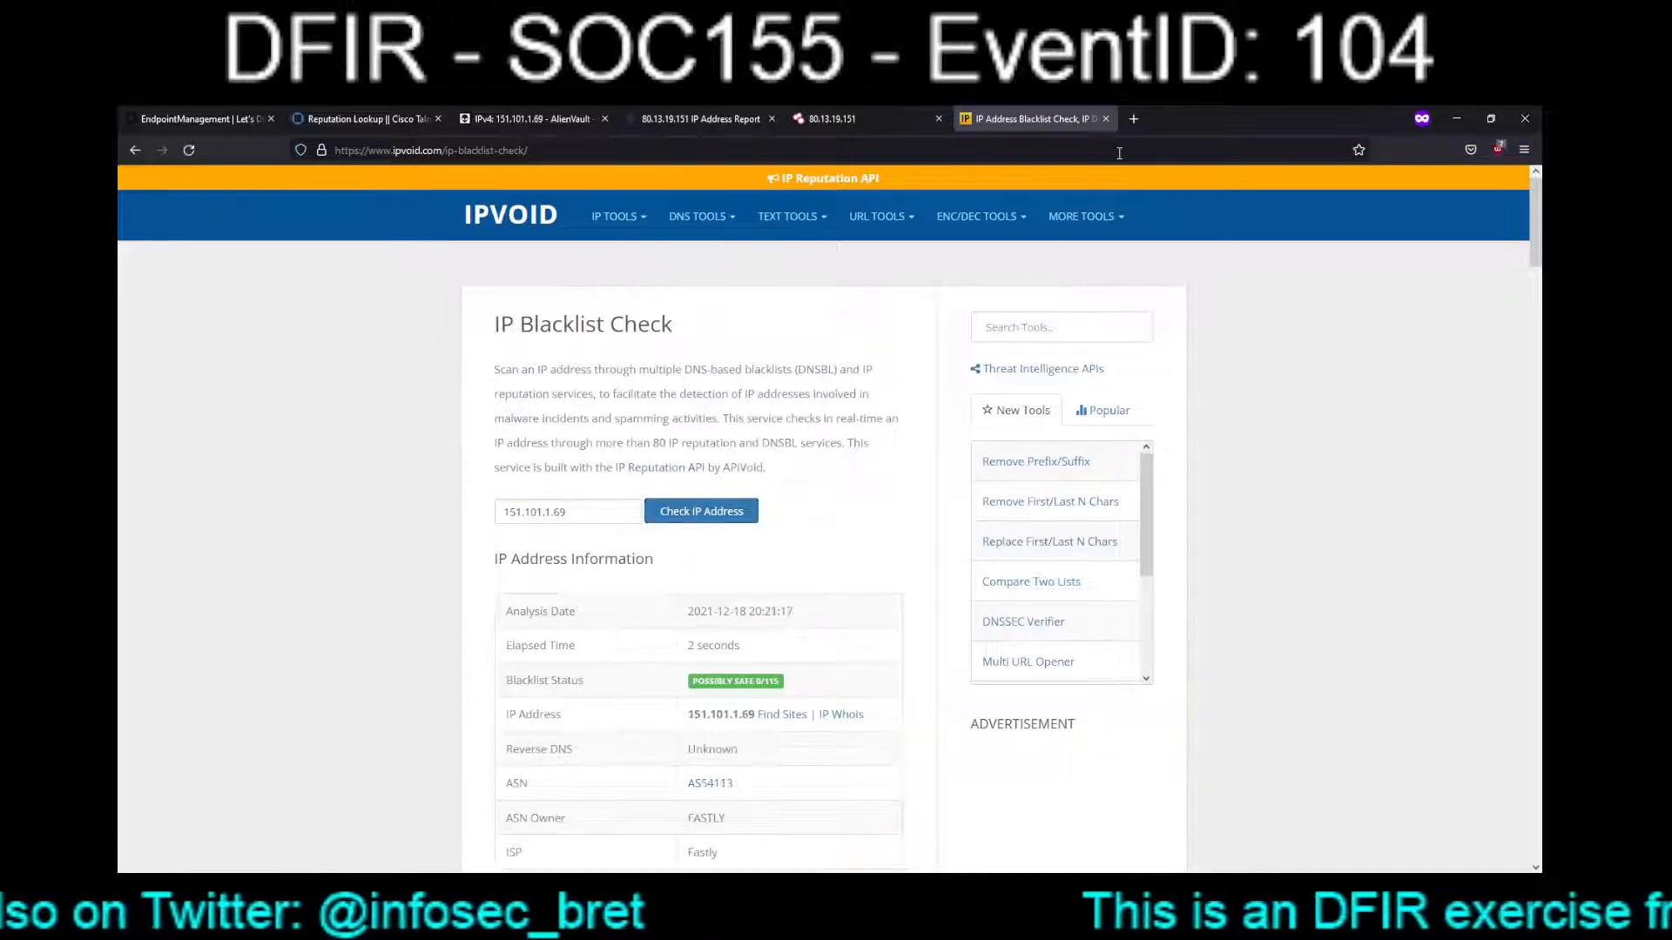
Search Google for "what is fastly" in a separate browser tab, read the results, and close that tab.
left_click(1132, 119)
type("what is")
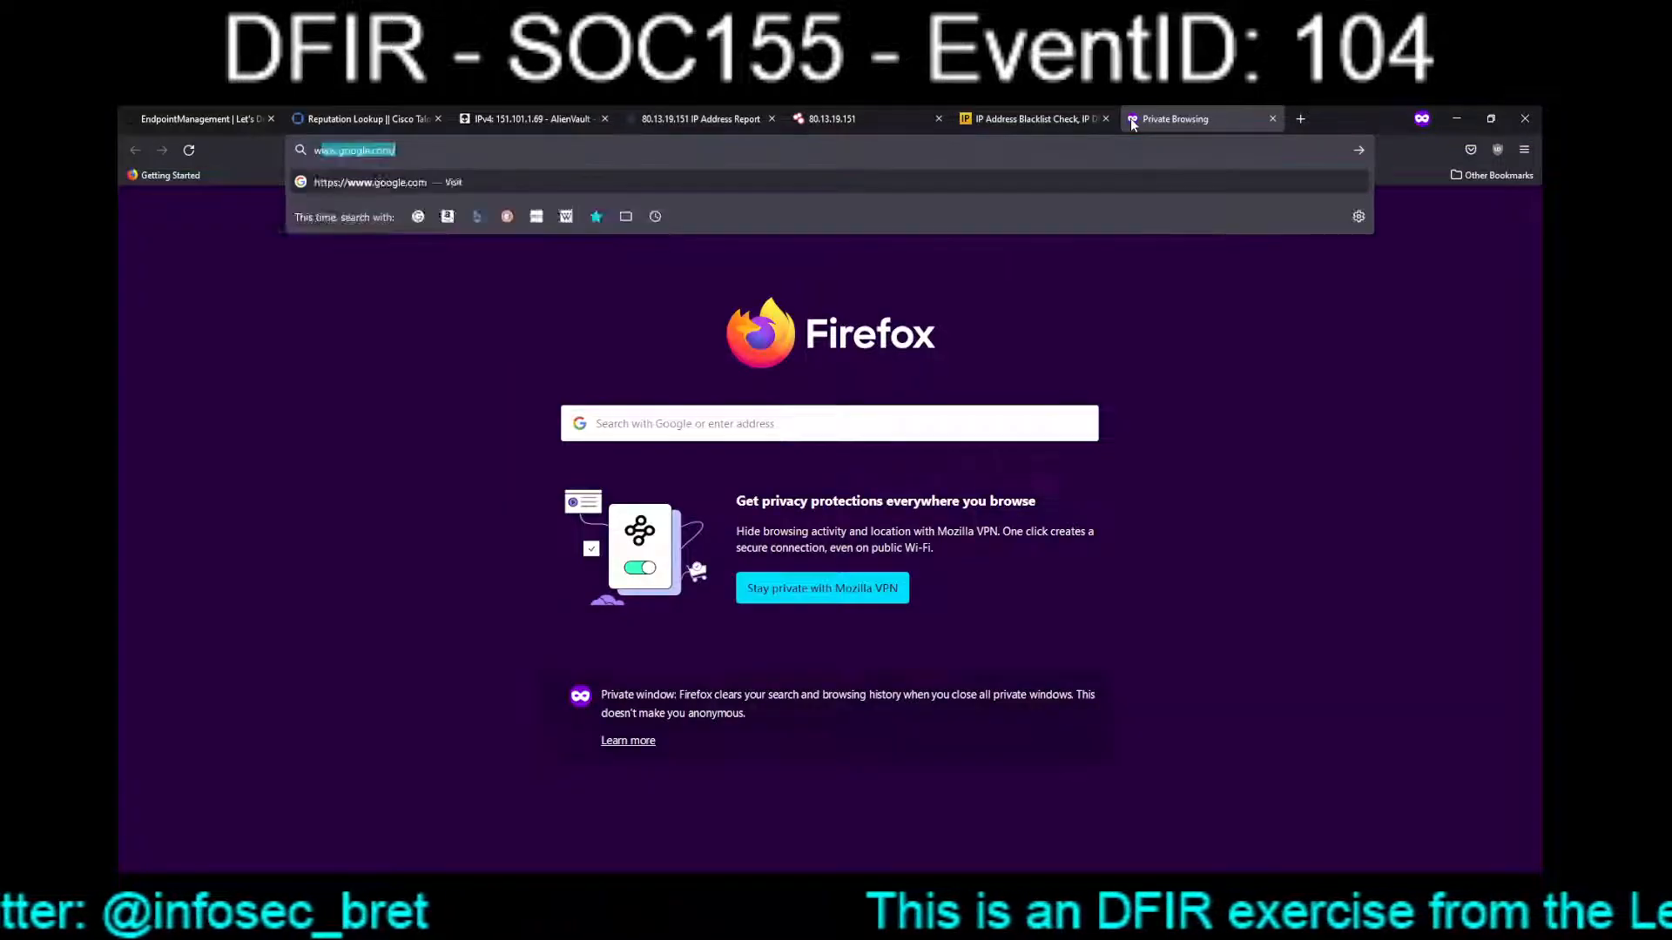
type(" fastly")
key("Return")
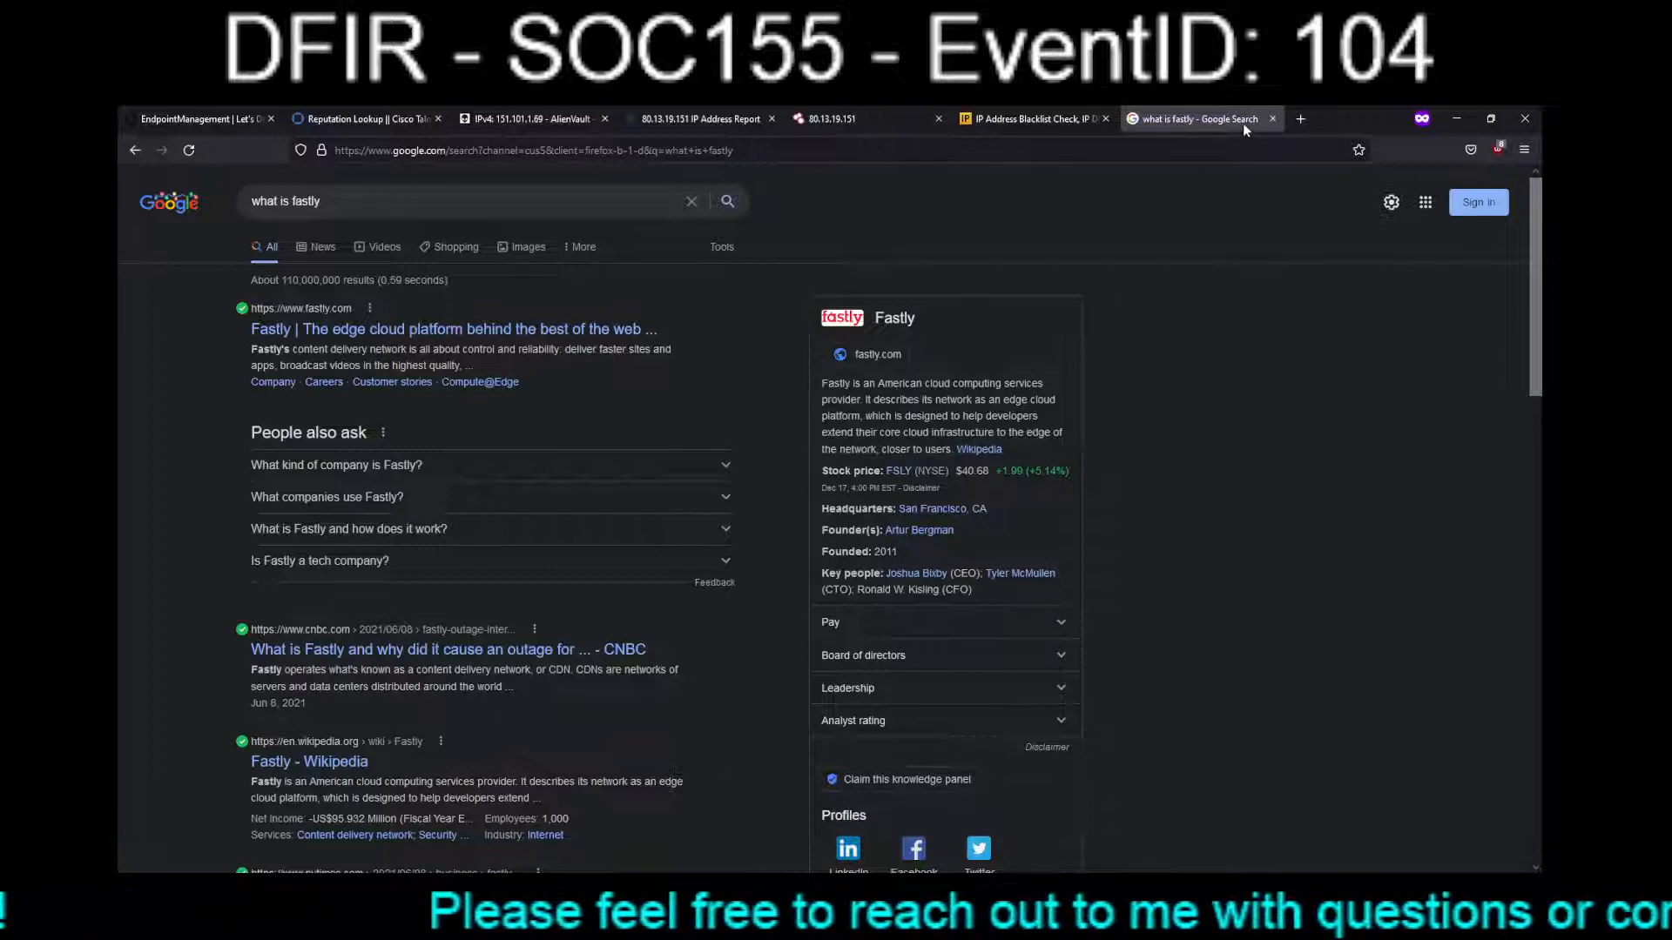
left_click(1271, 118)
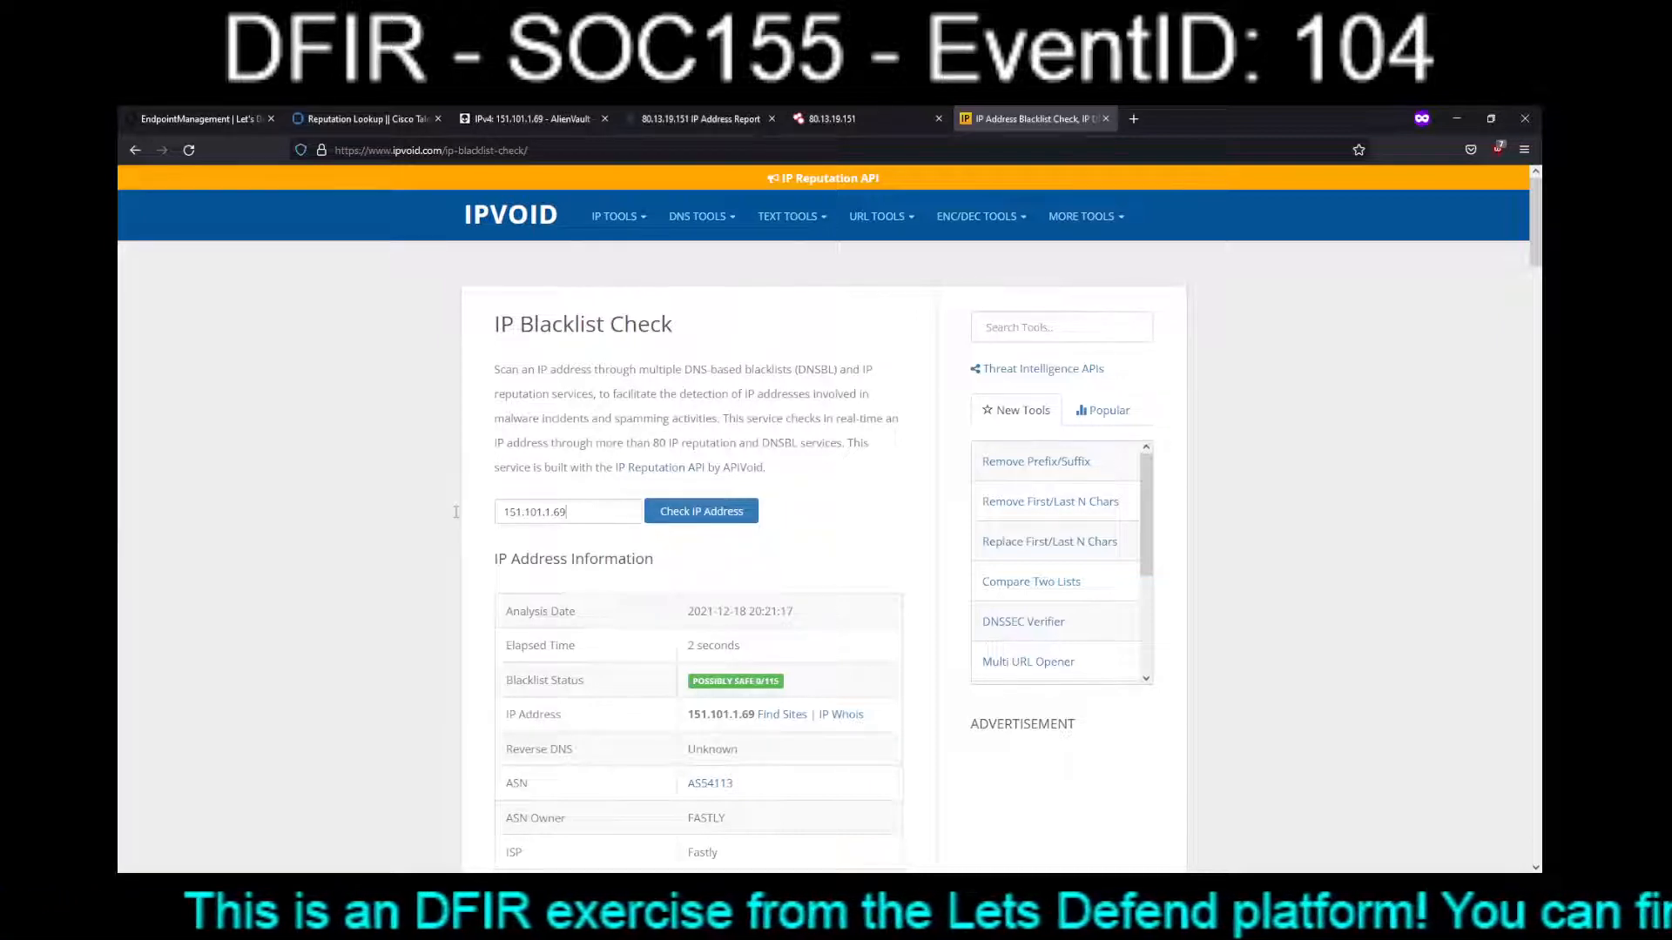
Run an IPVoid blacklist check on 157.240.9.35.
triple_click(581, 512)
type("157.240.9.35")
key("Return")
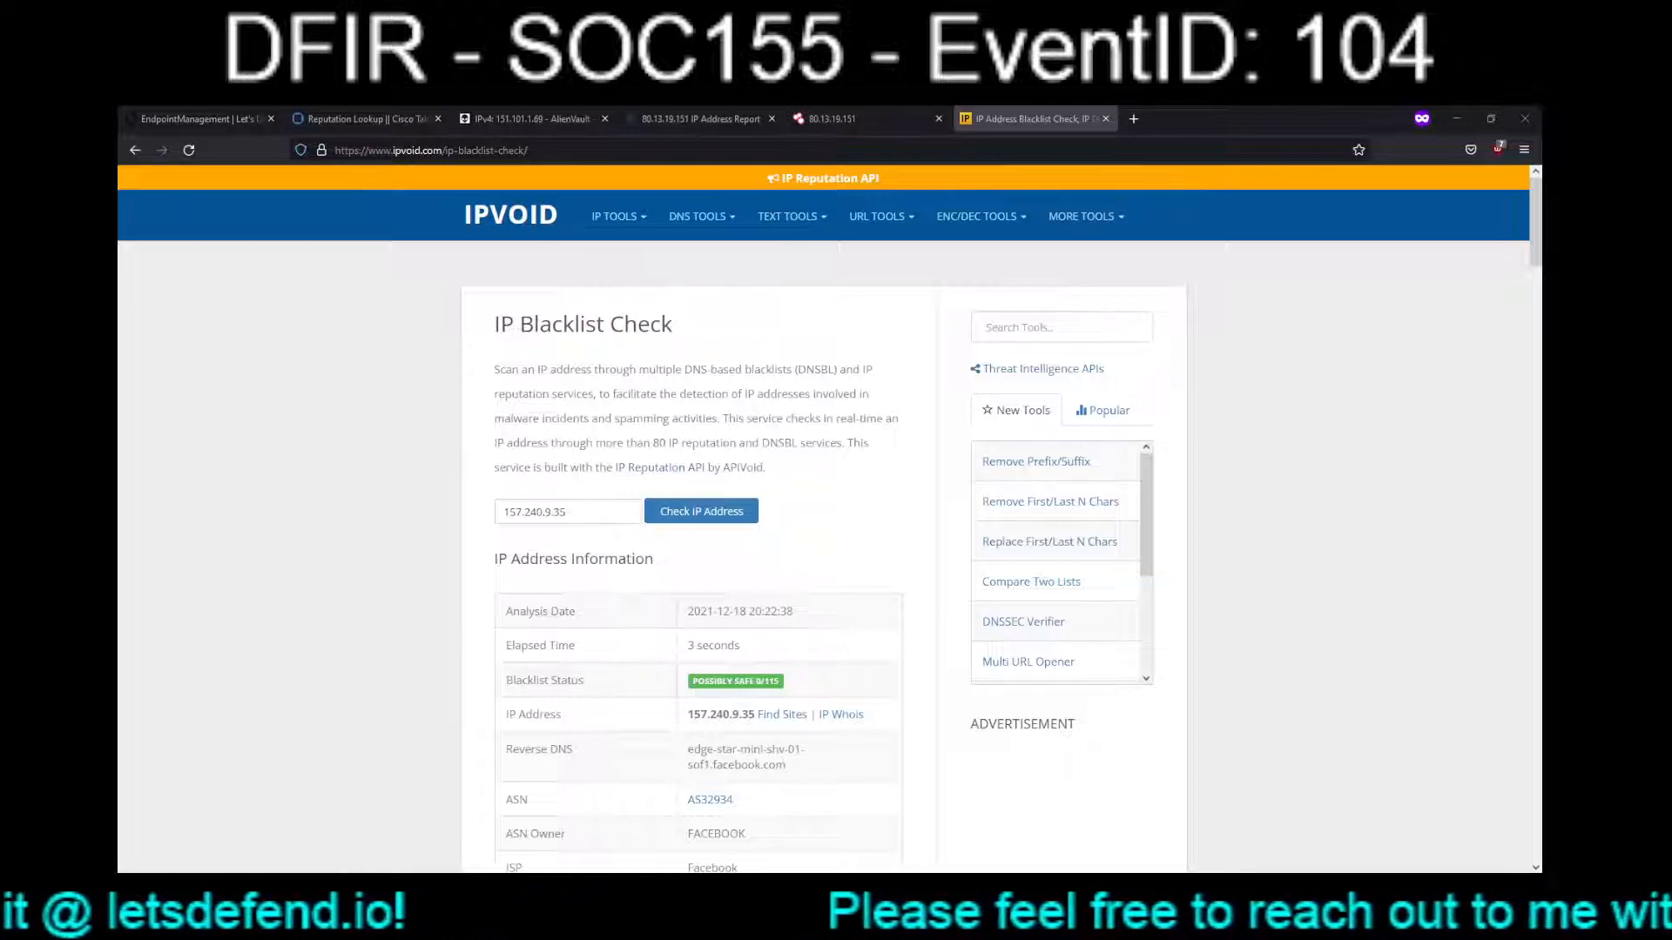
Return to LetsDefend, reopen the PreProd host's network connections, and search the page for 188.
left_click(237, 117)
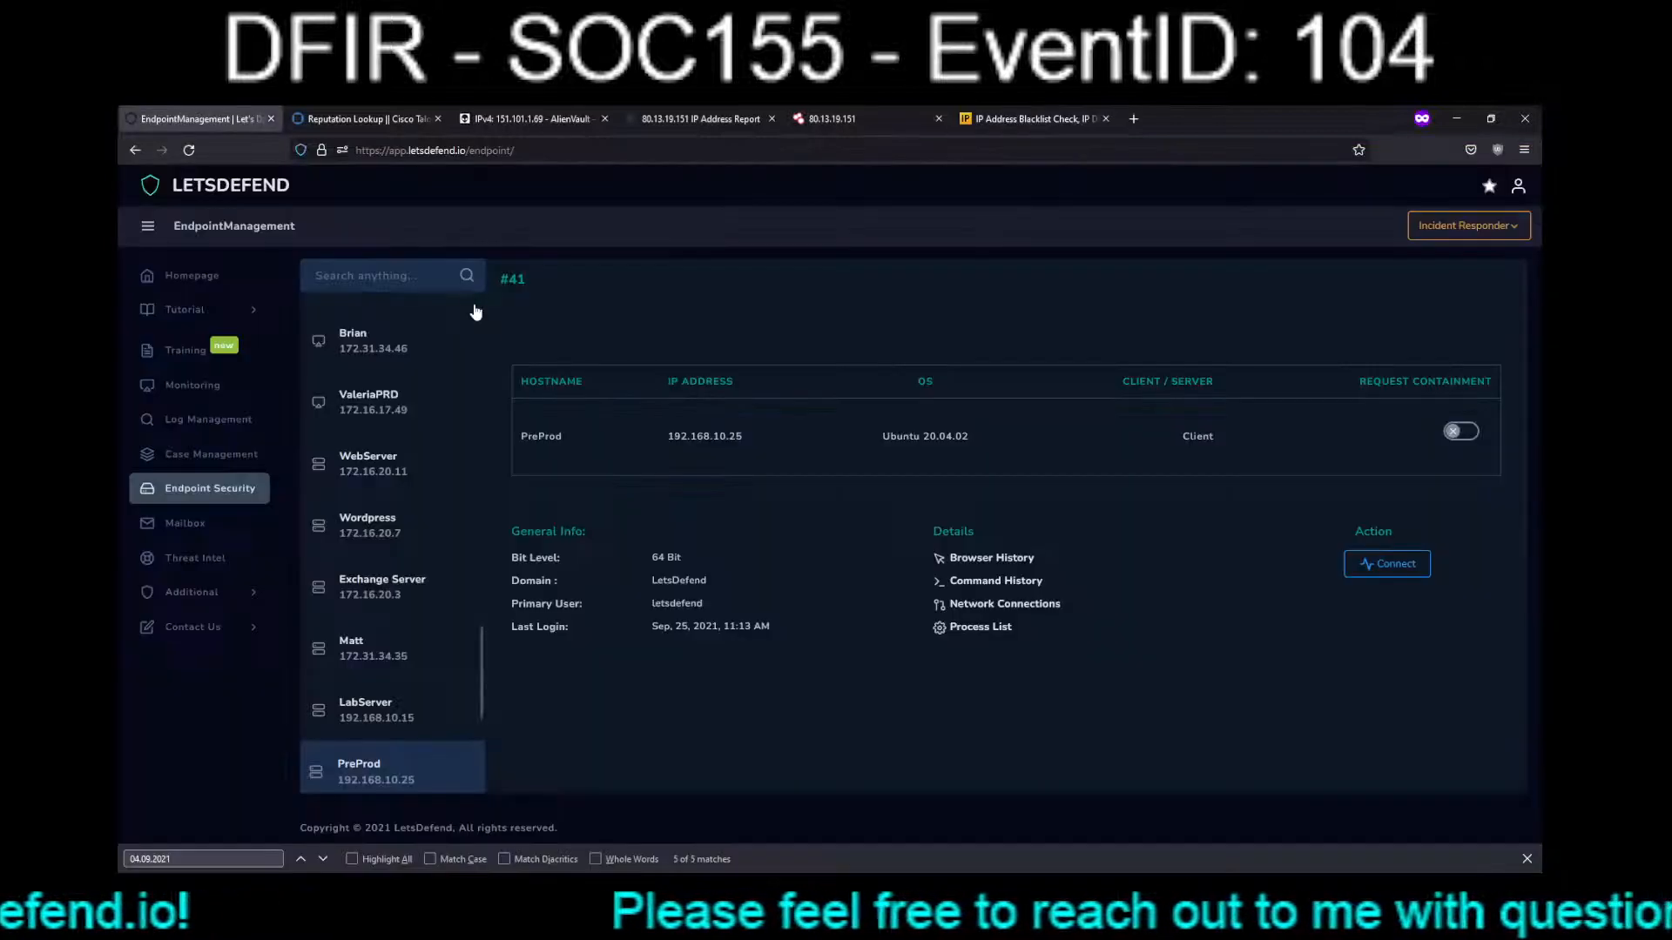
left_click(984, 606)
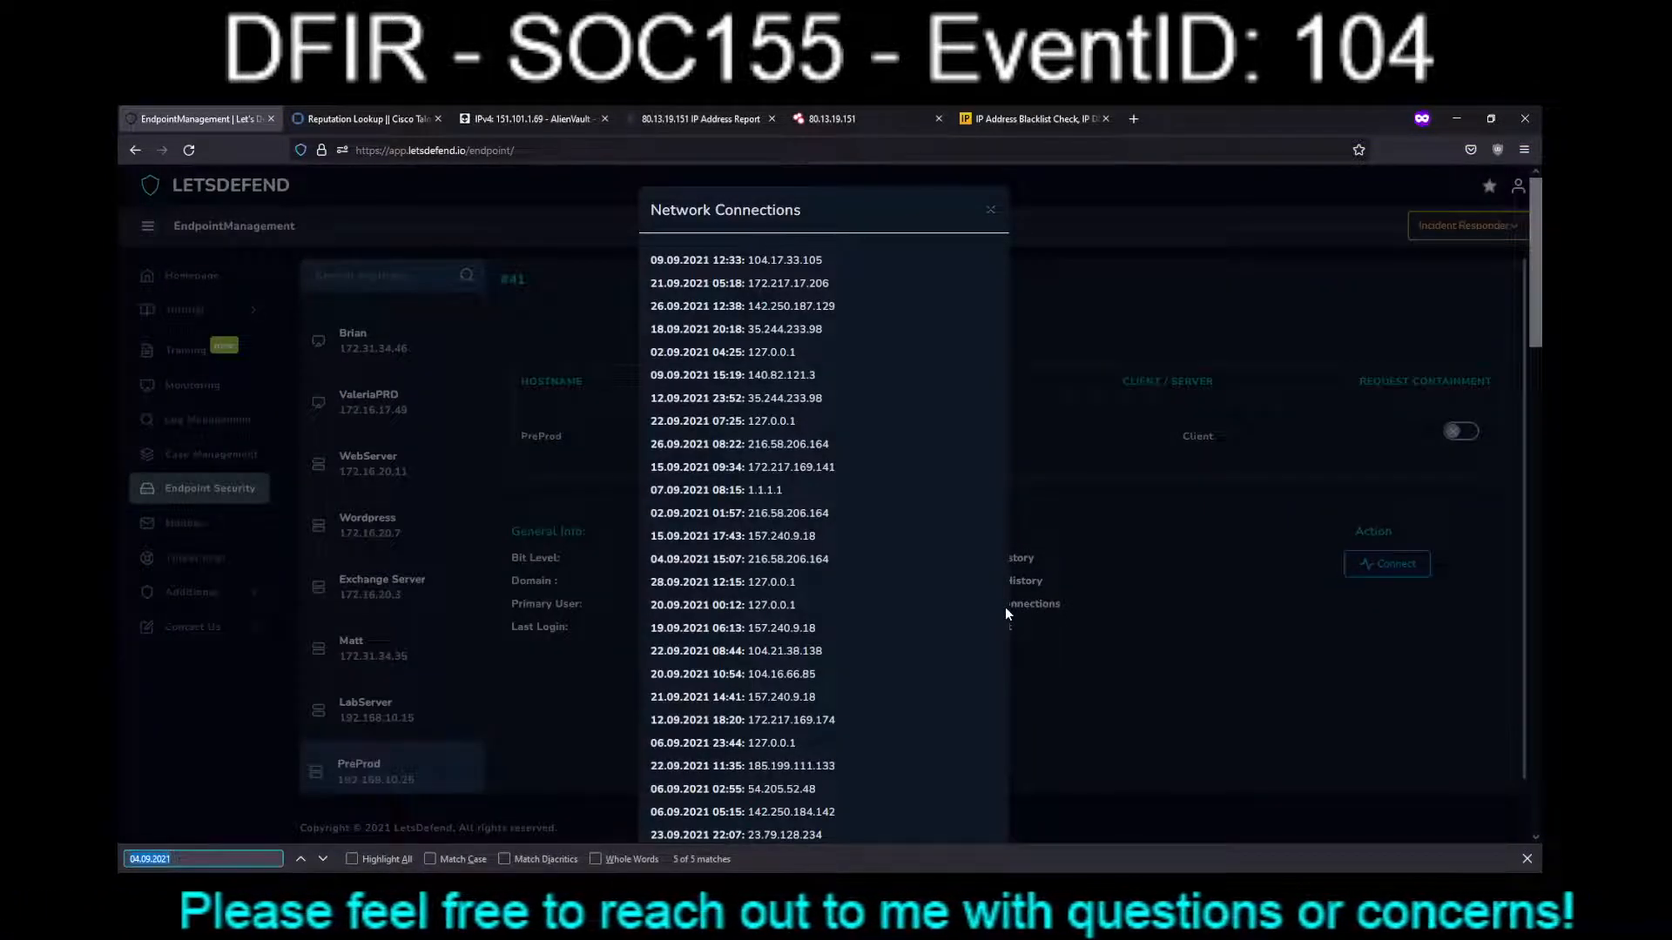
type("188")
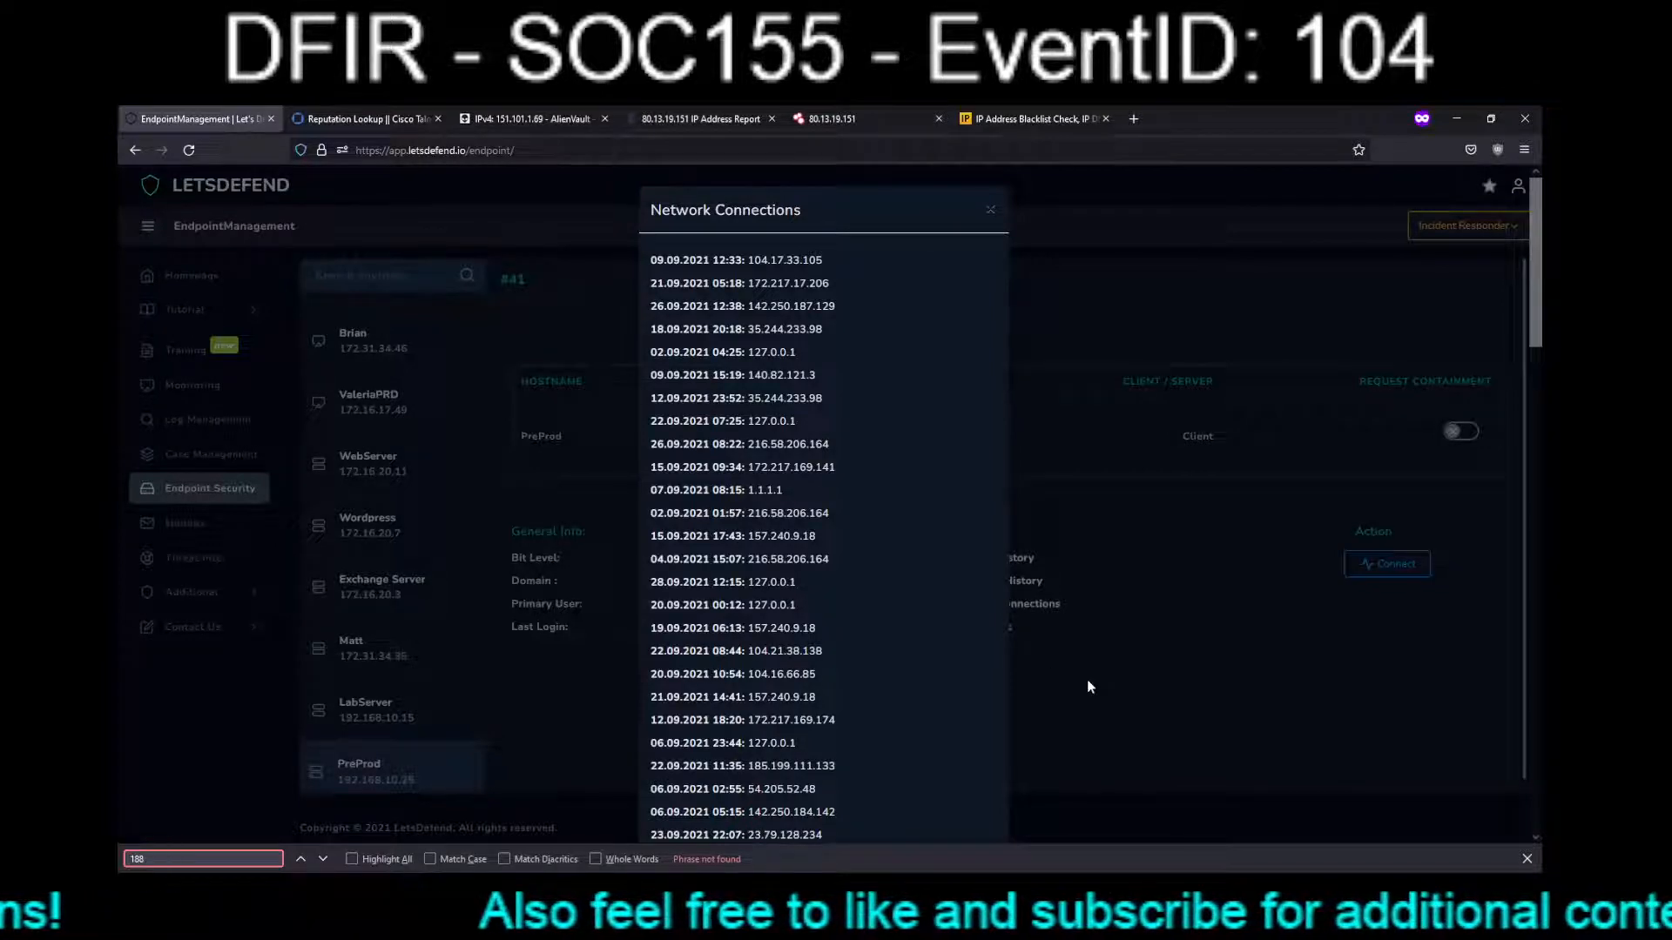
Open the PreProd host's process list in place of its network connections and examine the nc, python3 and top entries.
left_click(1087, 679)
left_click(980, 628)
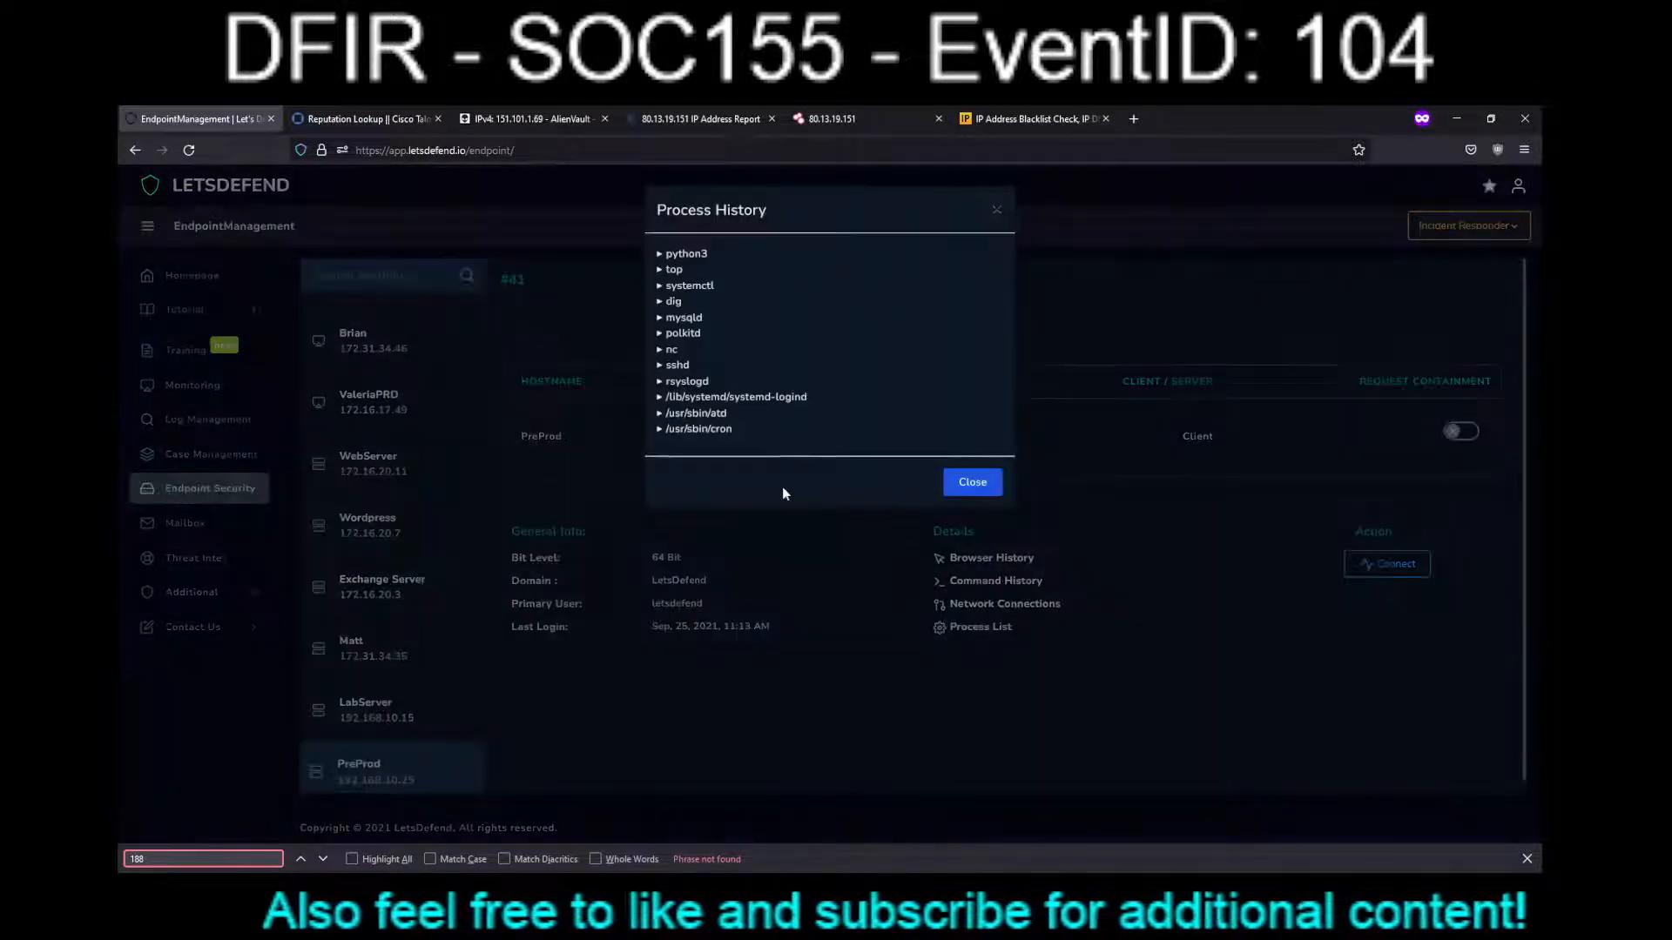
left_click(660, 350)
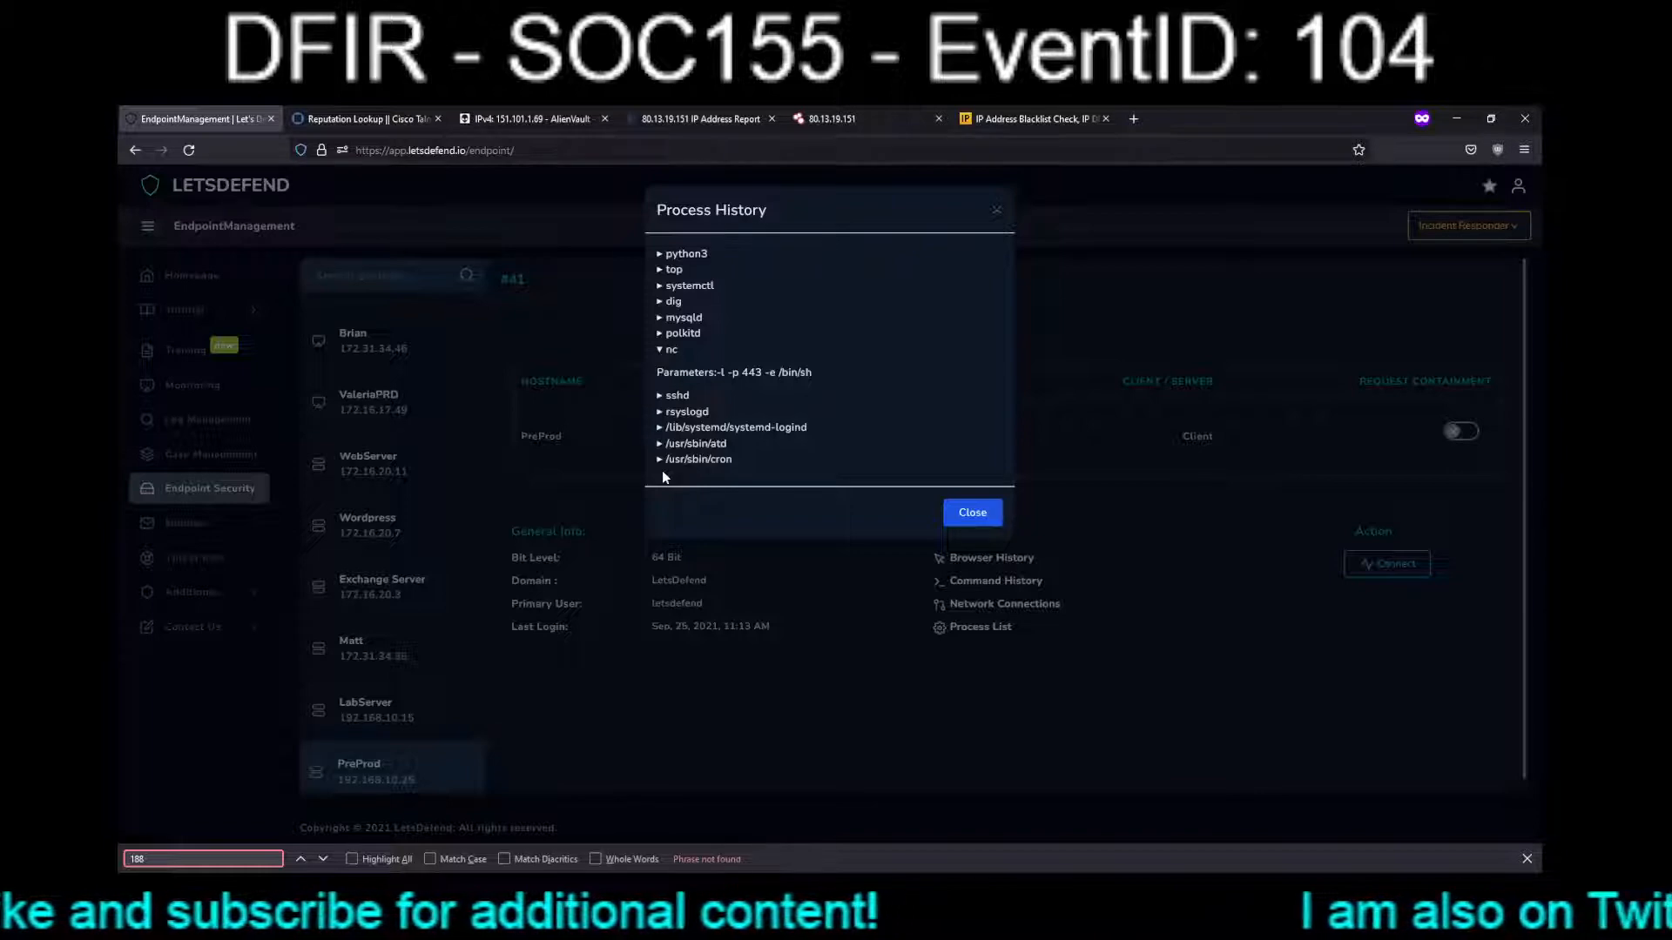
left_click(659, 256)
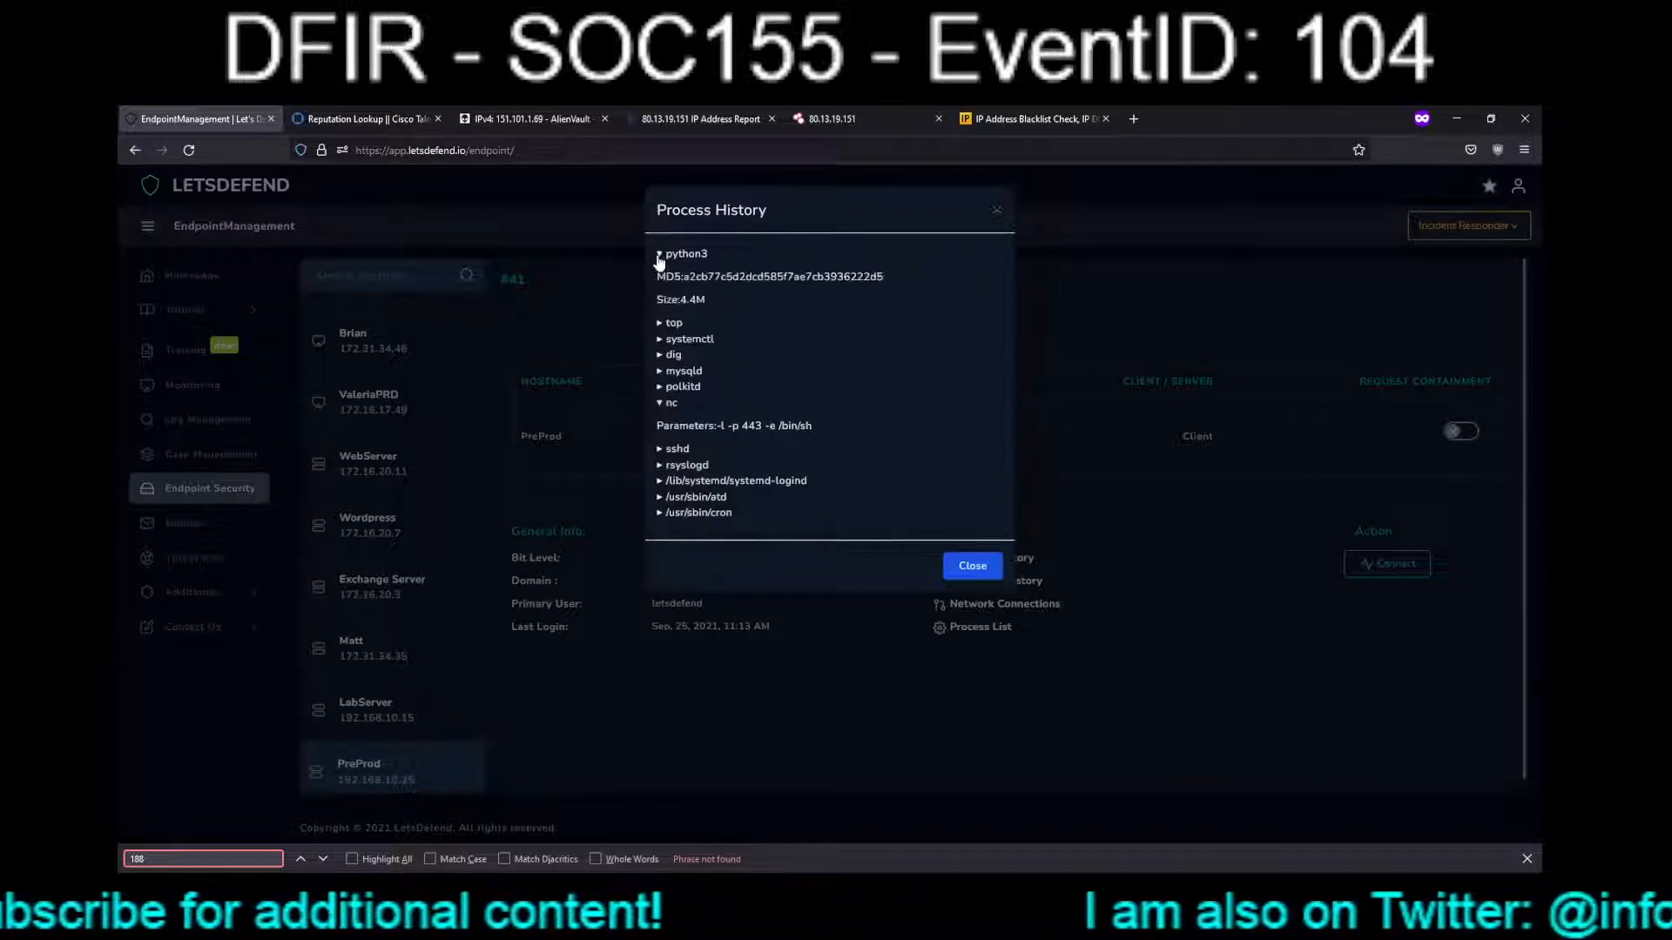
left_click(660, 255)
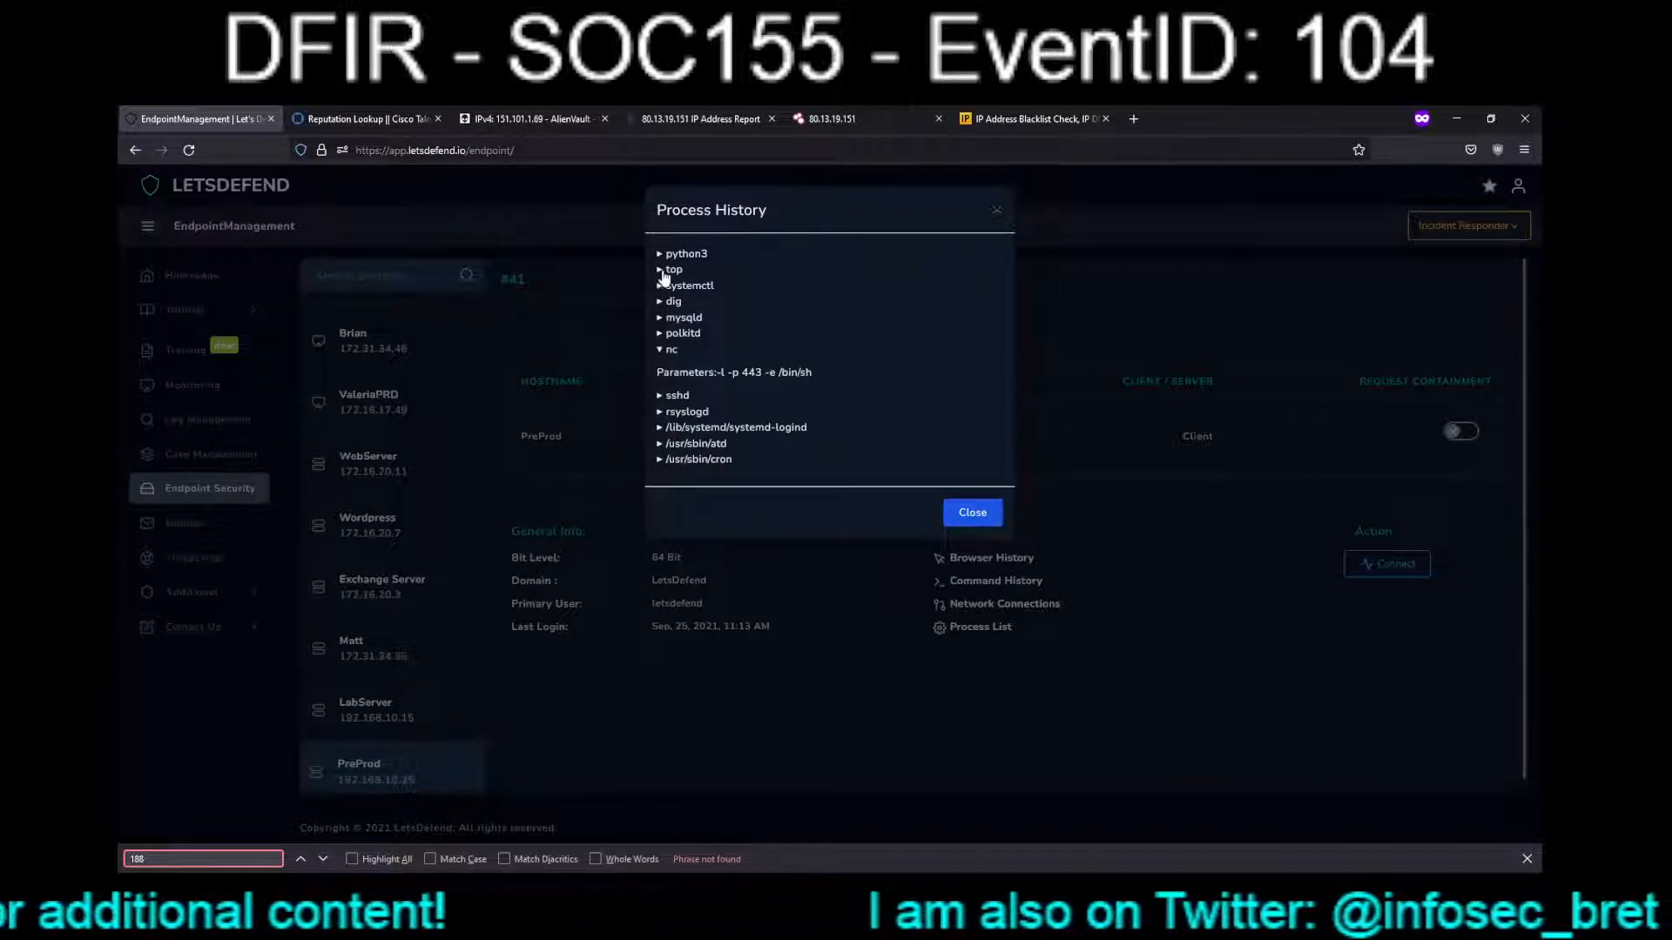
left_click(660, 271)
left_click(660, 270)
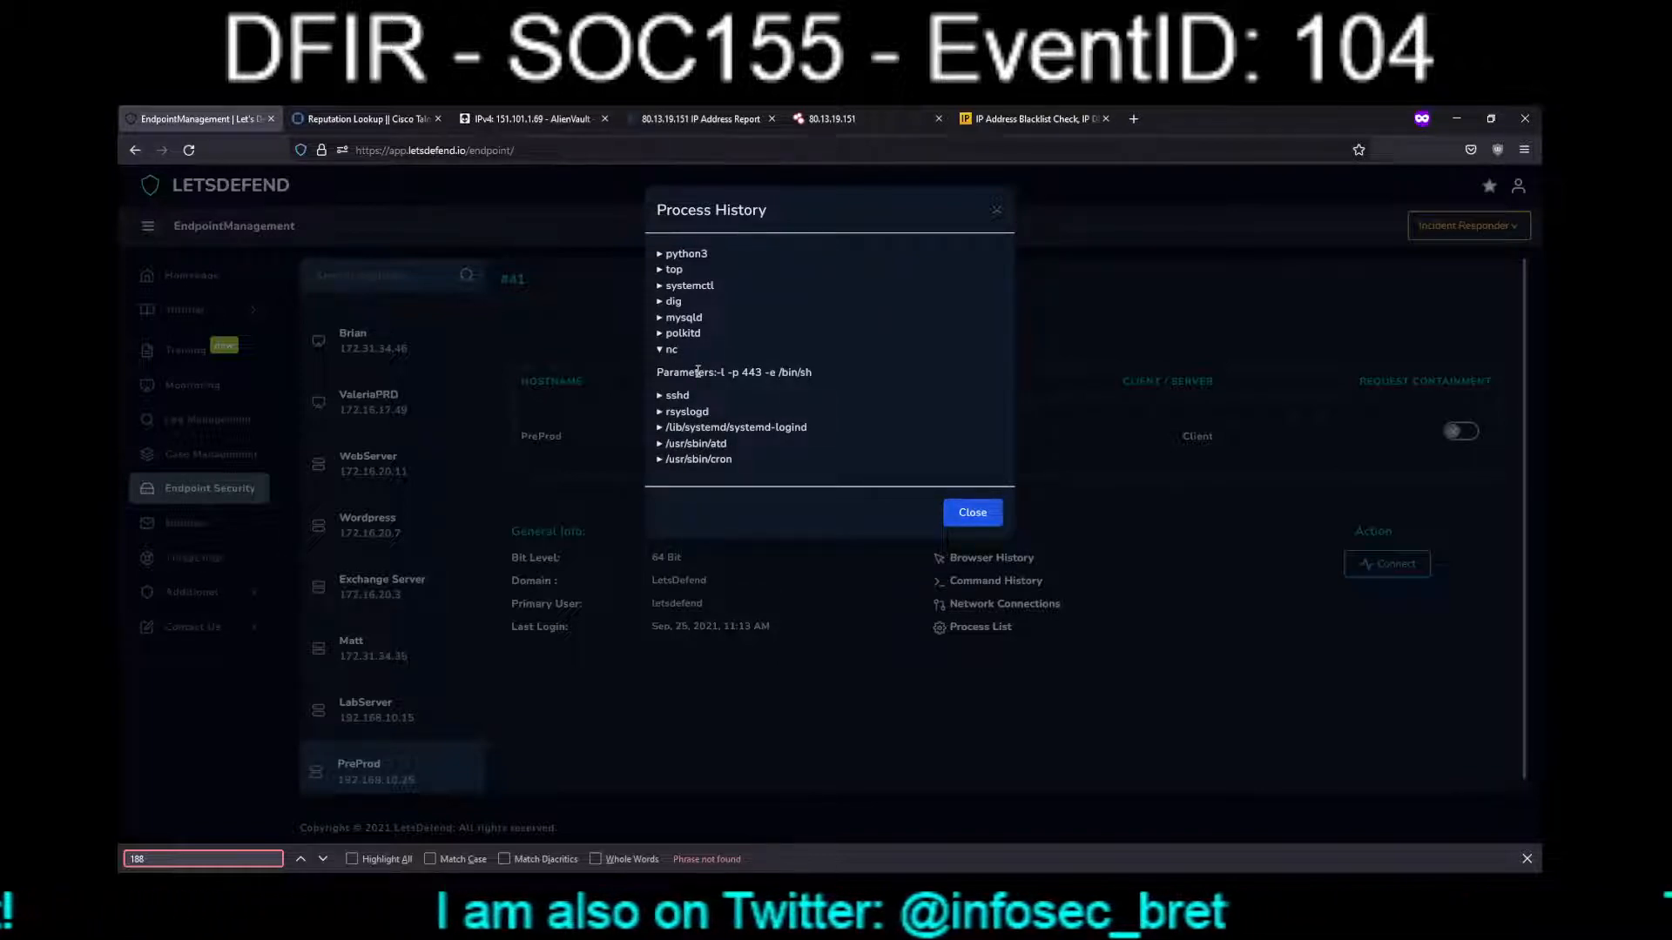
Examine the parameters of the cron, atd, systemd-logind, rsyslogd and sshd processes in the process history.
left_click(660, 460)
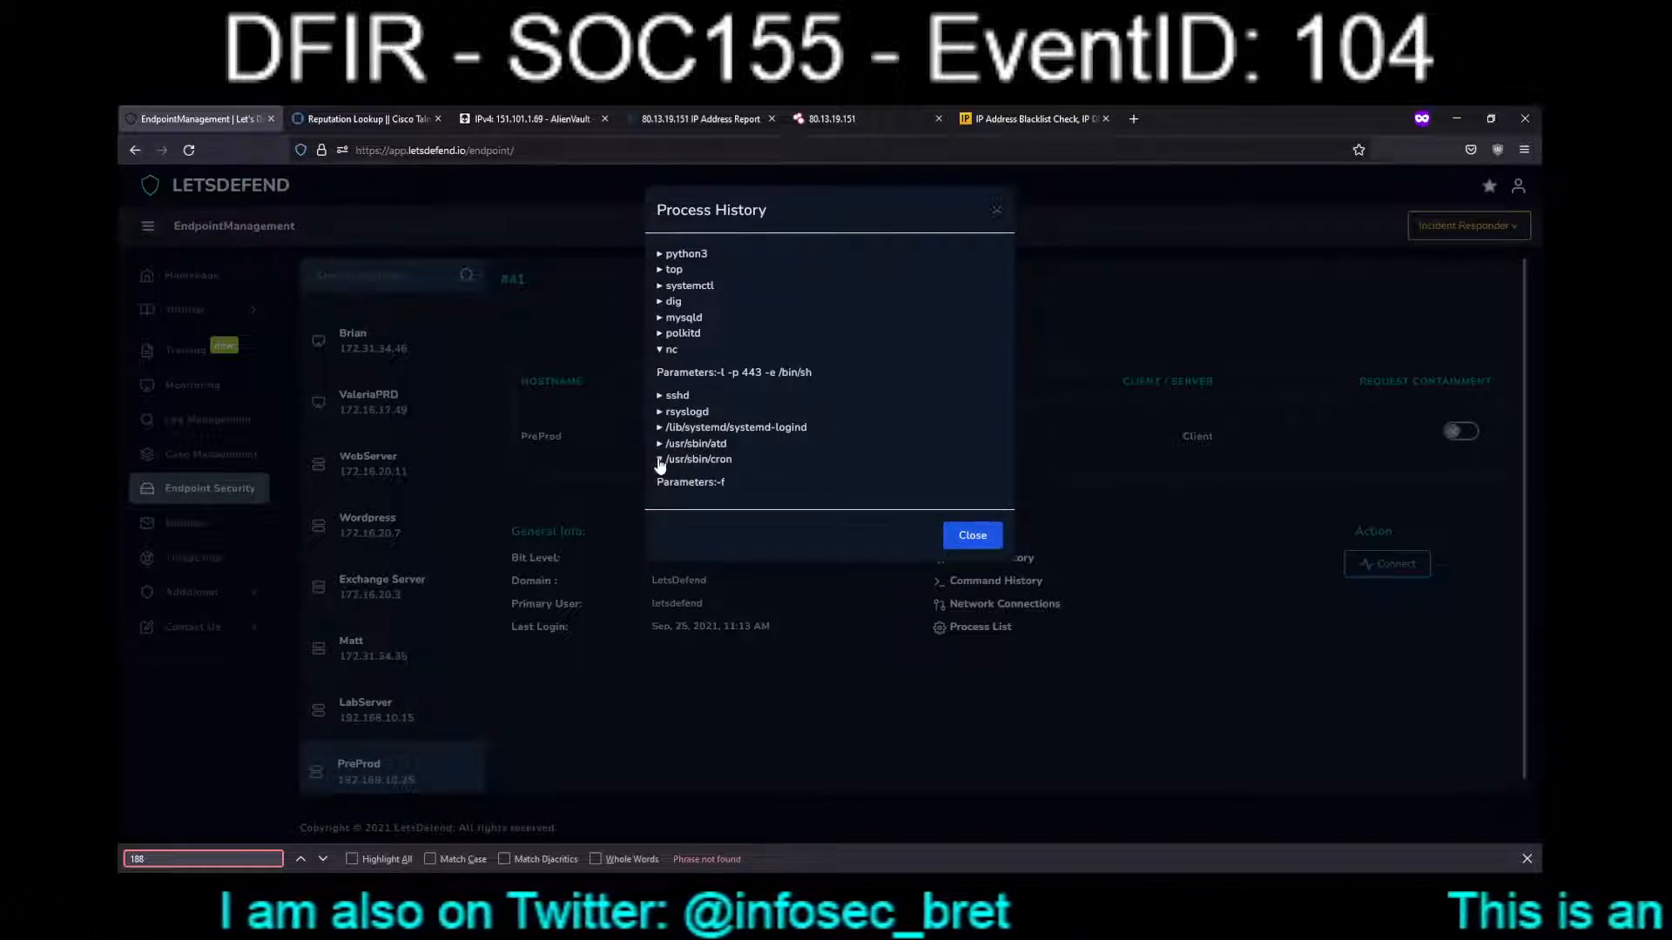
left_click(659, 459)
left_click(660, 445)
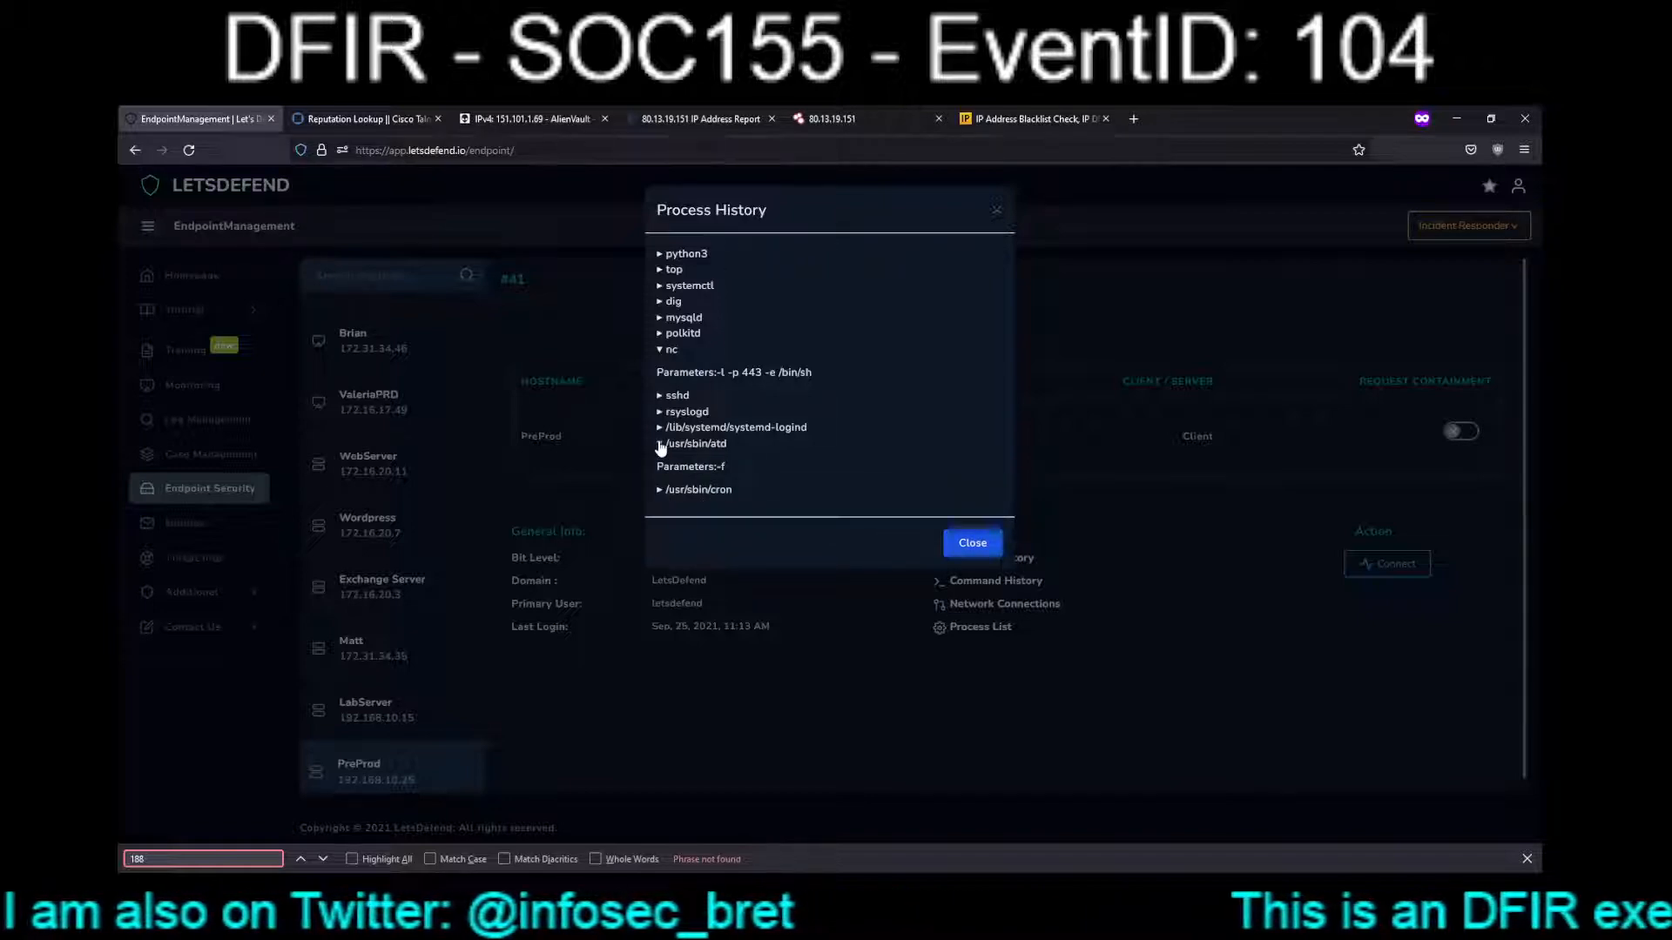
left_click(660, 445)
left_click(659, 427)
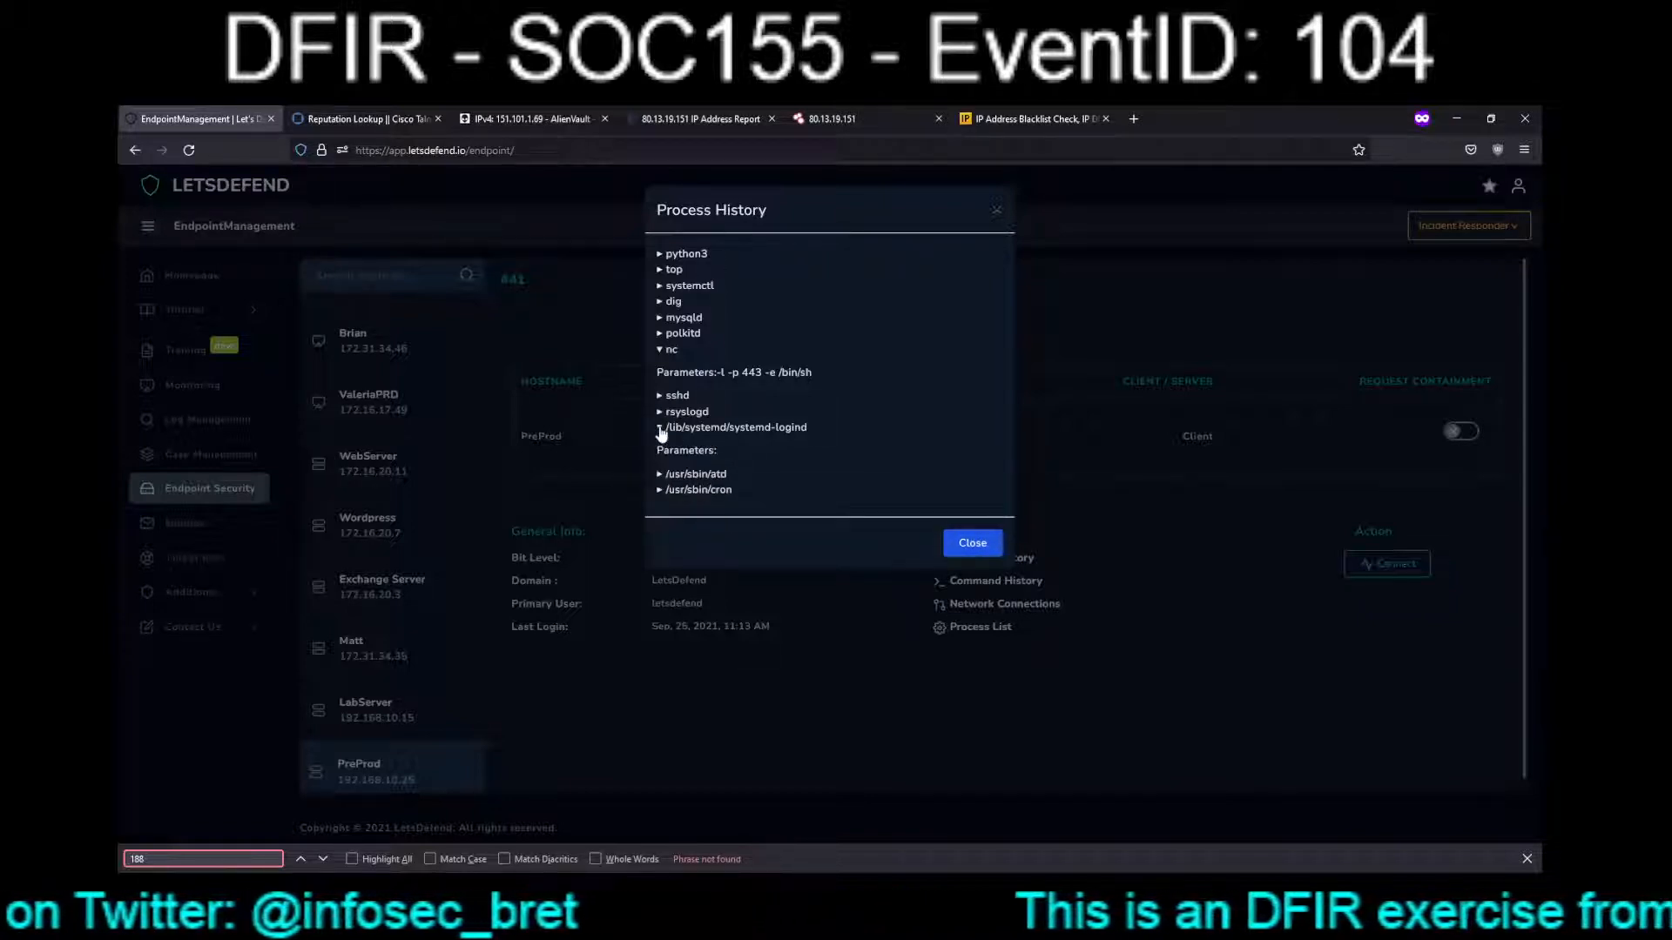
left_click(659, 428)
left_click(660, 412)
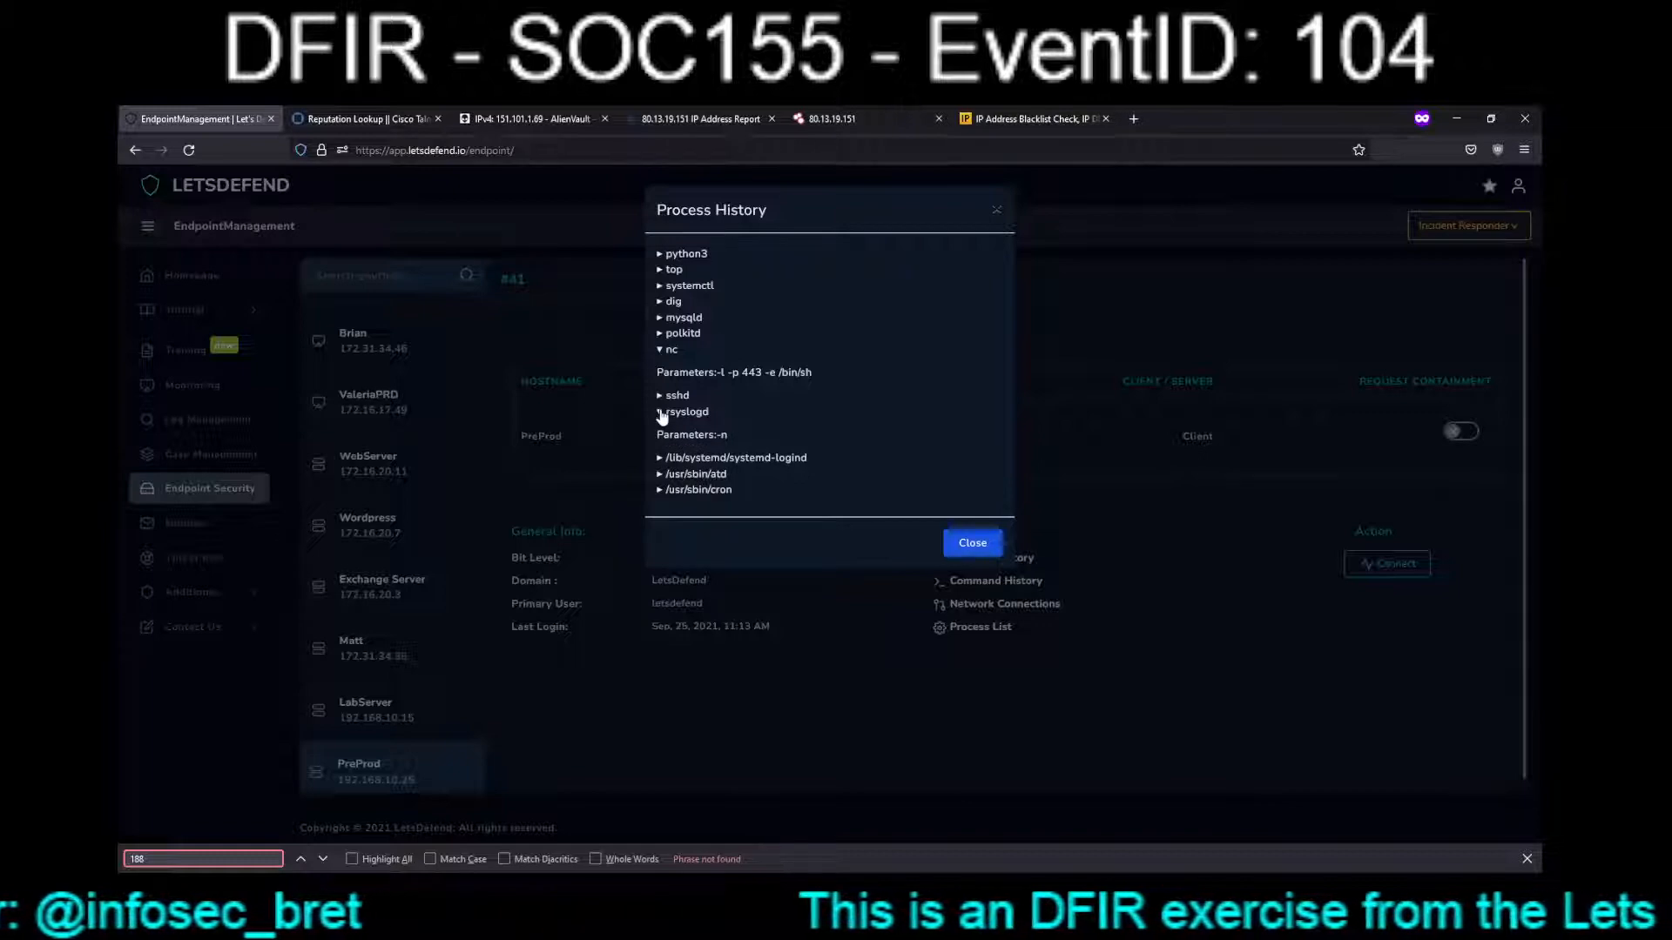
left_click(660, 411)
left_click(660, 397)
left_click(660, 397)
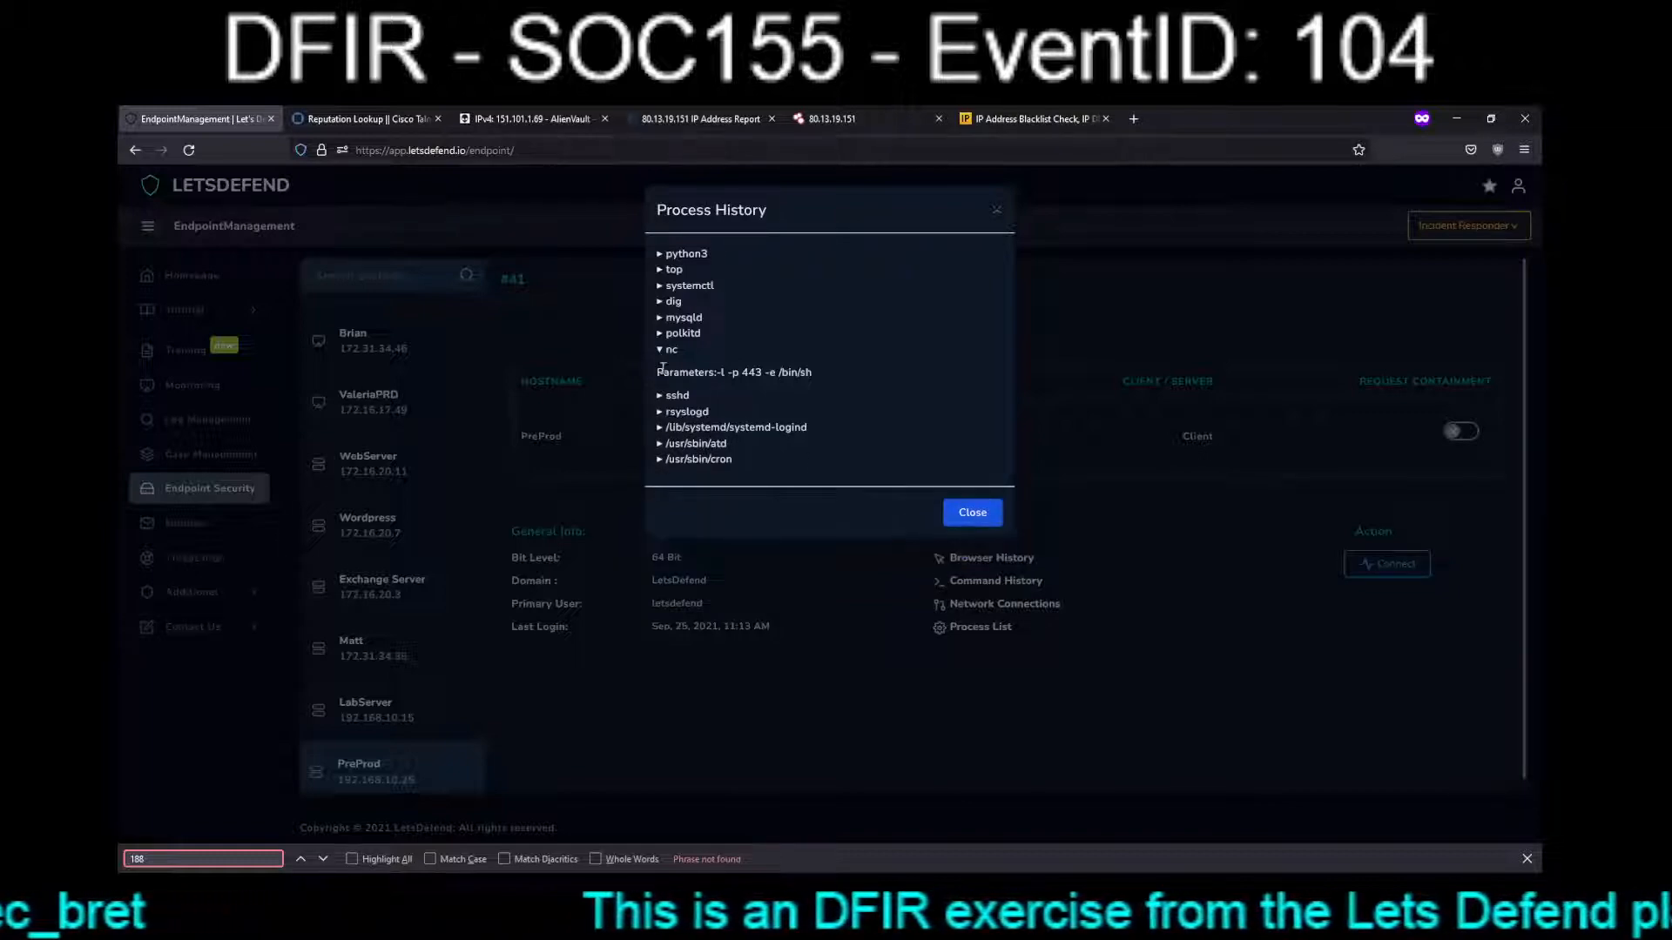
Examine the details of the polkitd and mysqld processes in the process history.
left_click(660, 334)
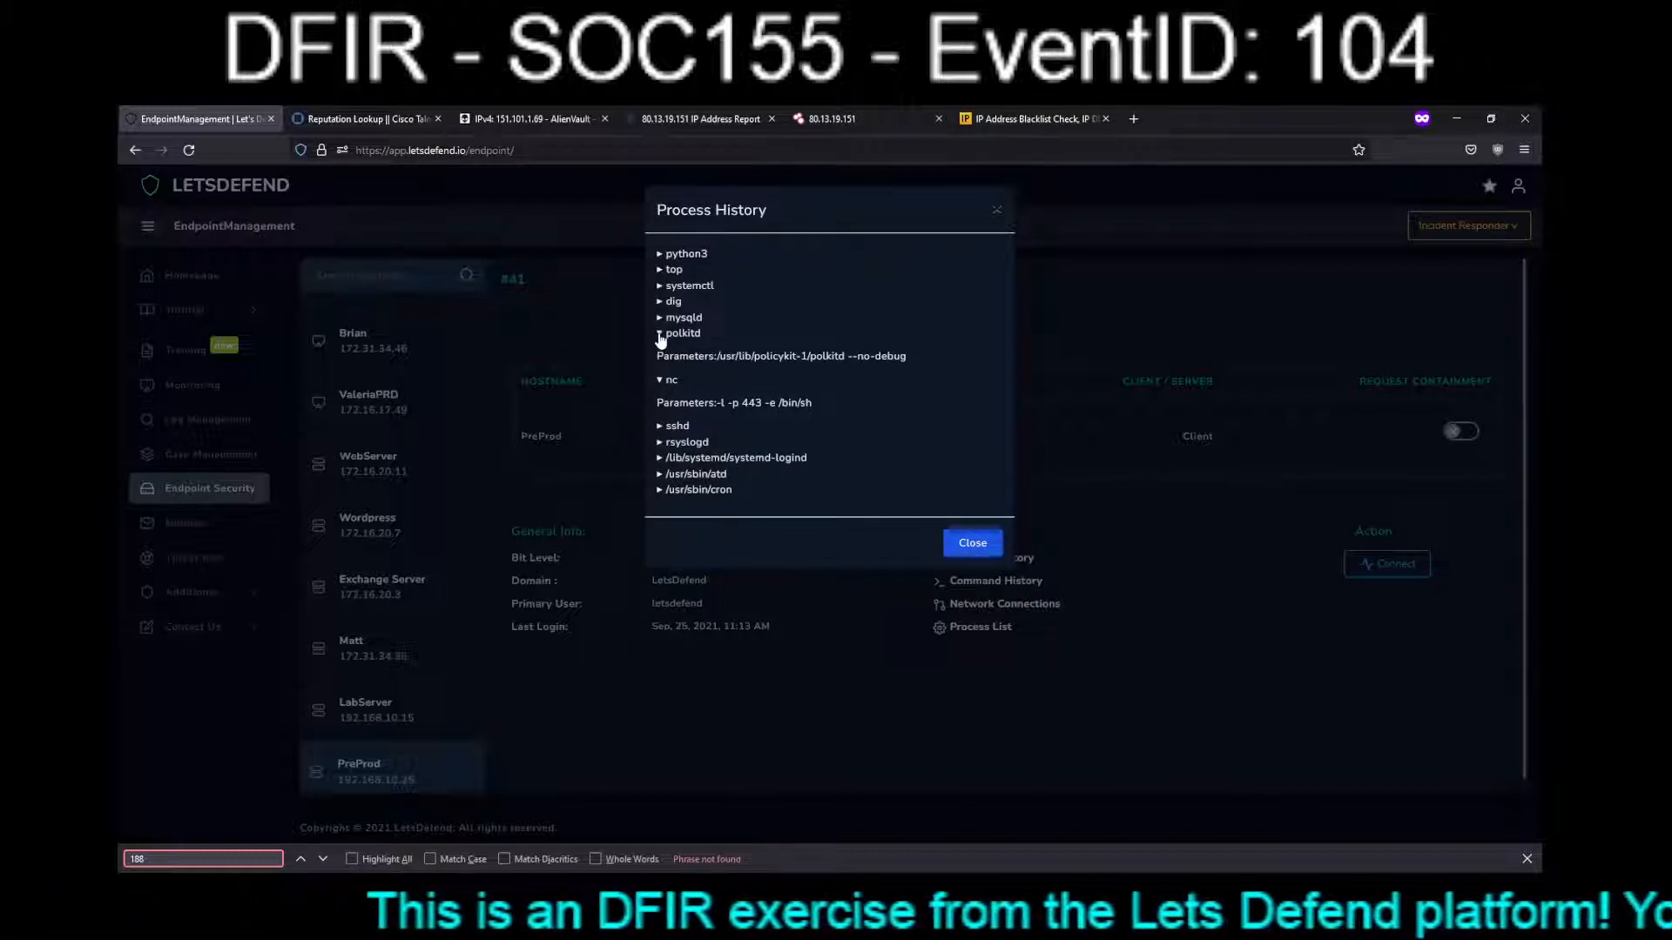
left_click(660, 336)
left_click(659, 320)
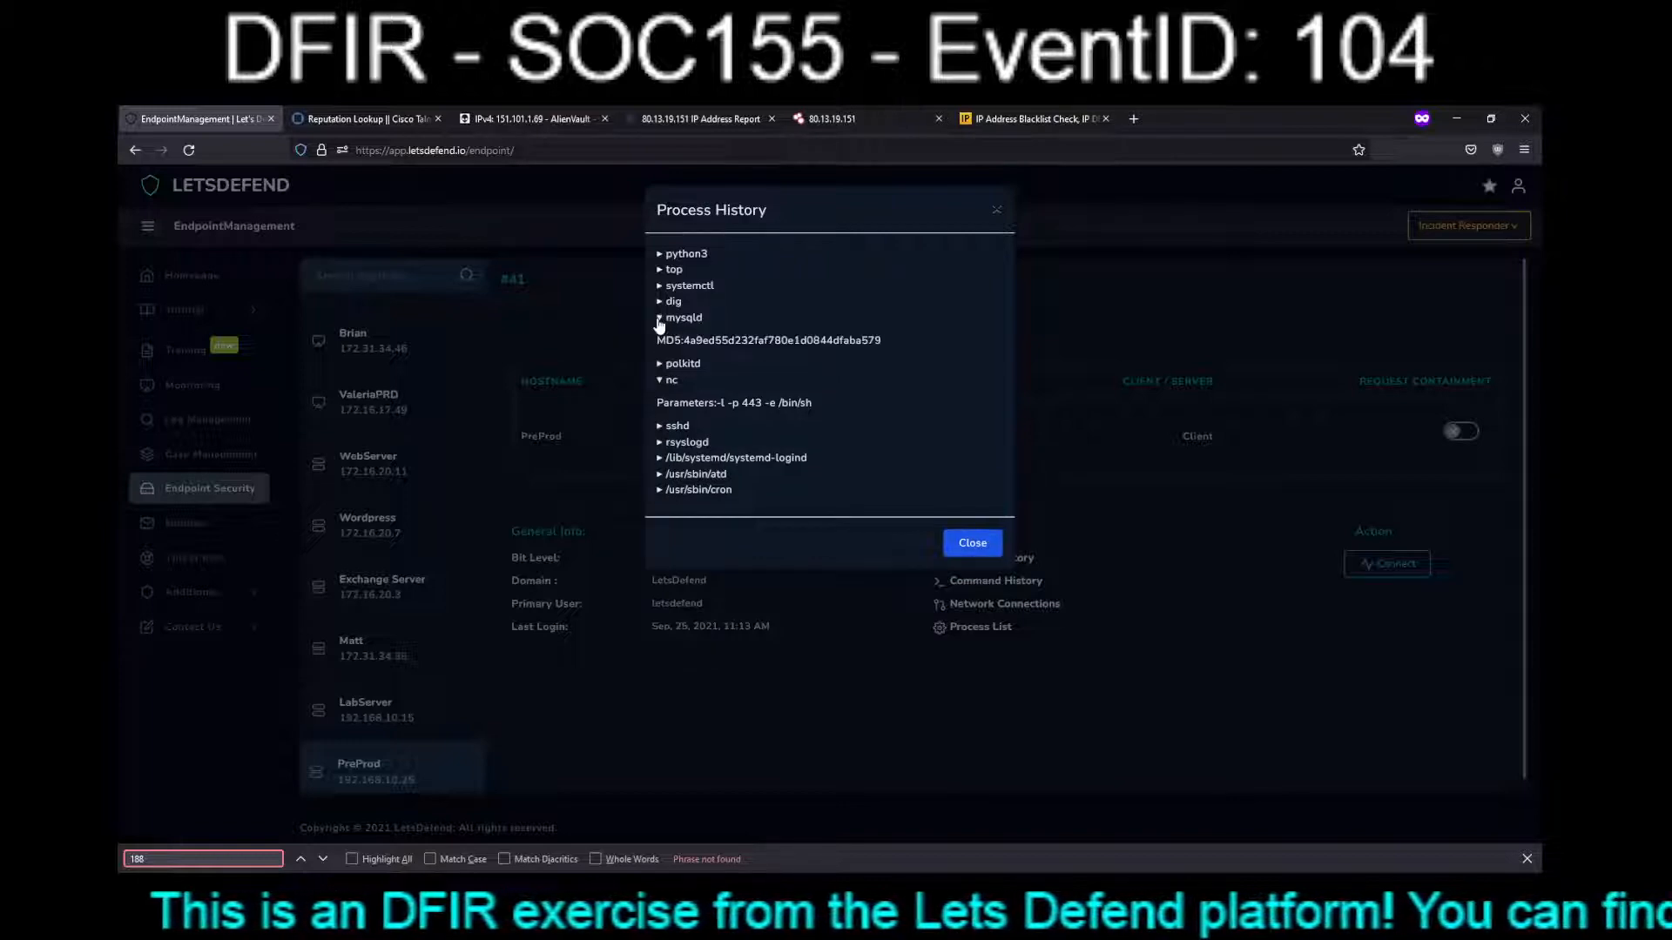
left_click(659, 319)
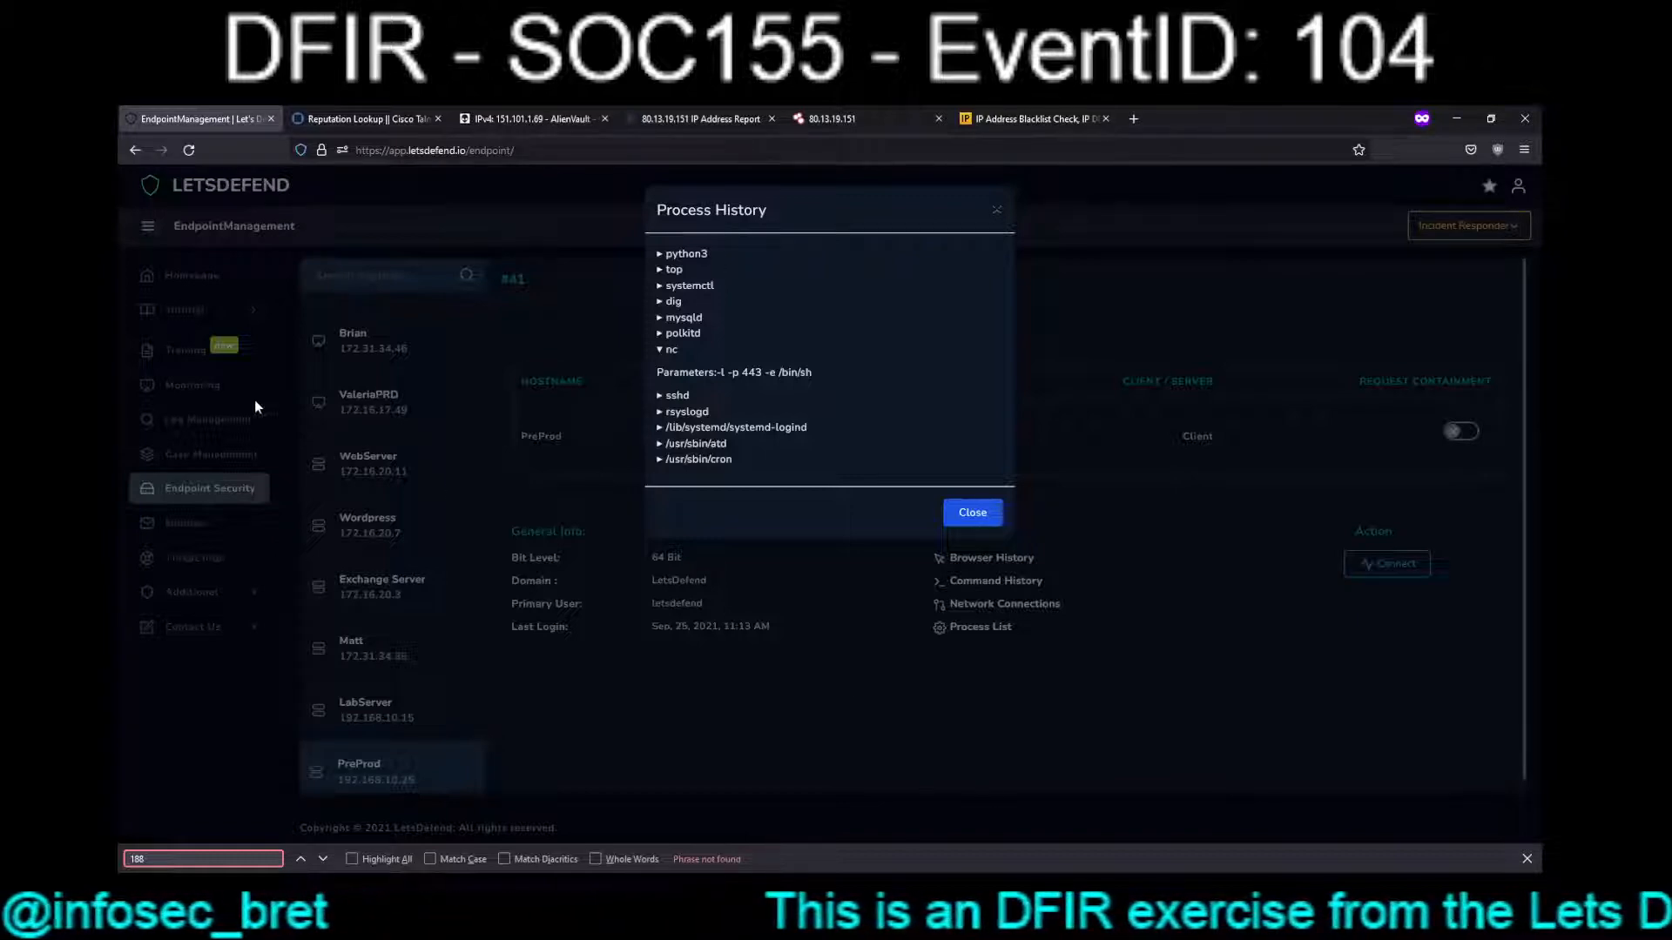
Go to Log Management and search the logs for destination address 188.58.65.203.
left_click(207, 407)
left_click(199, 423)
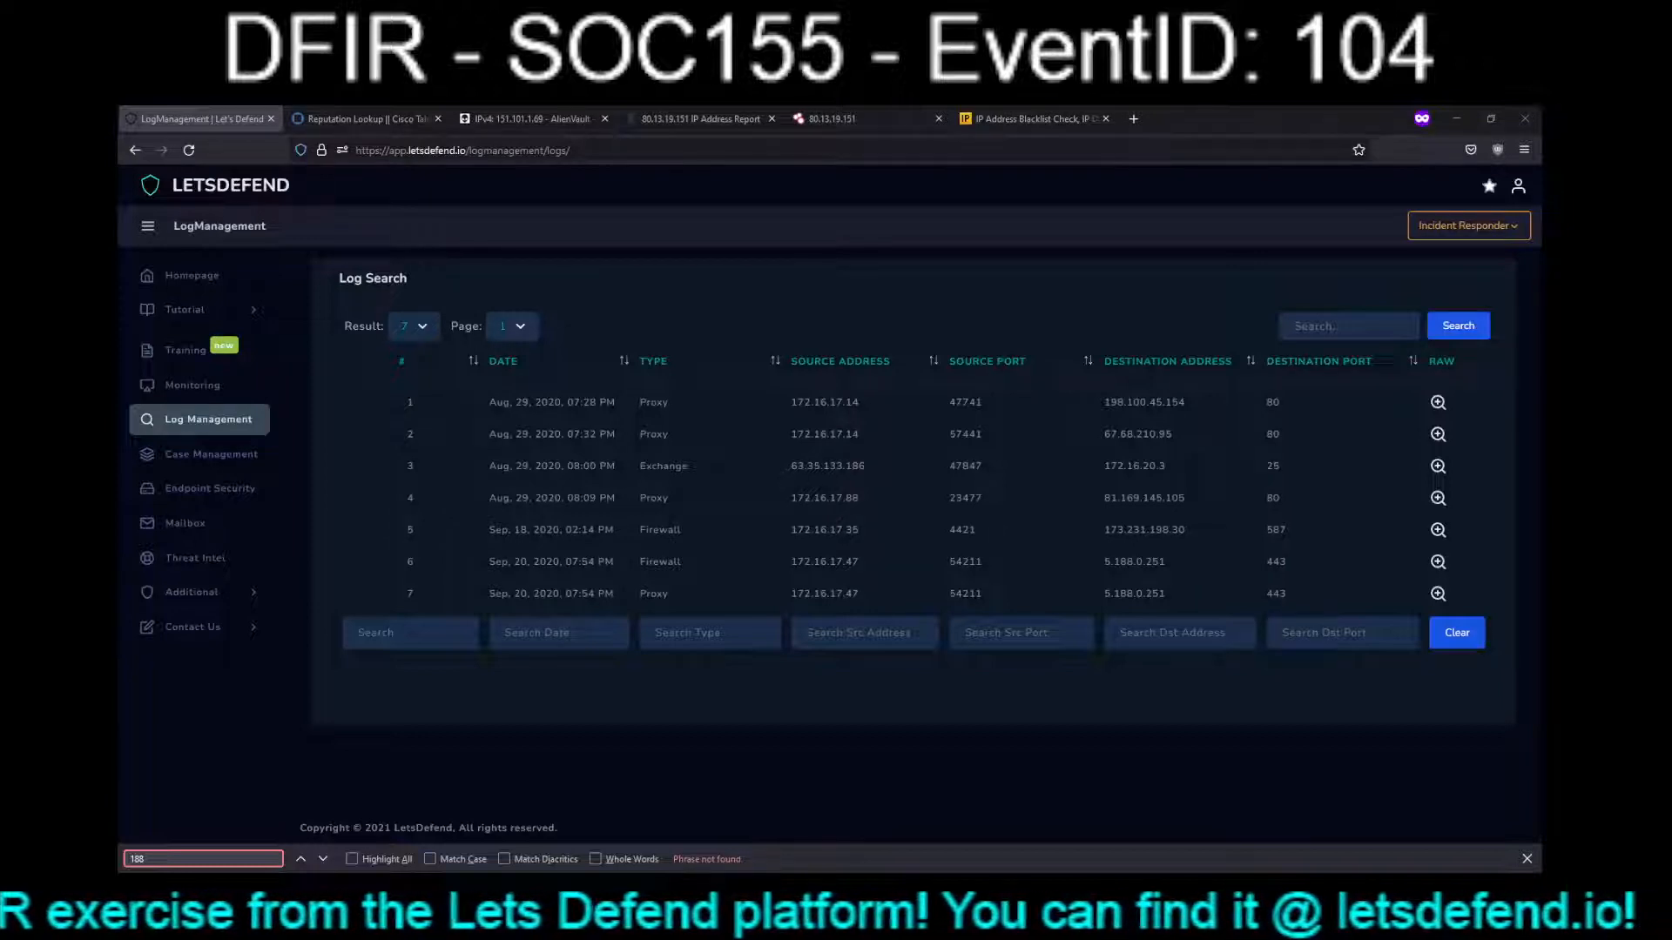
left_click(1149, 633)
type("188.68.65.203")
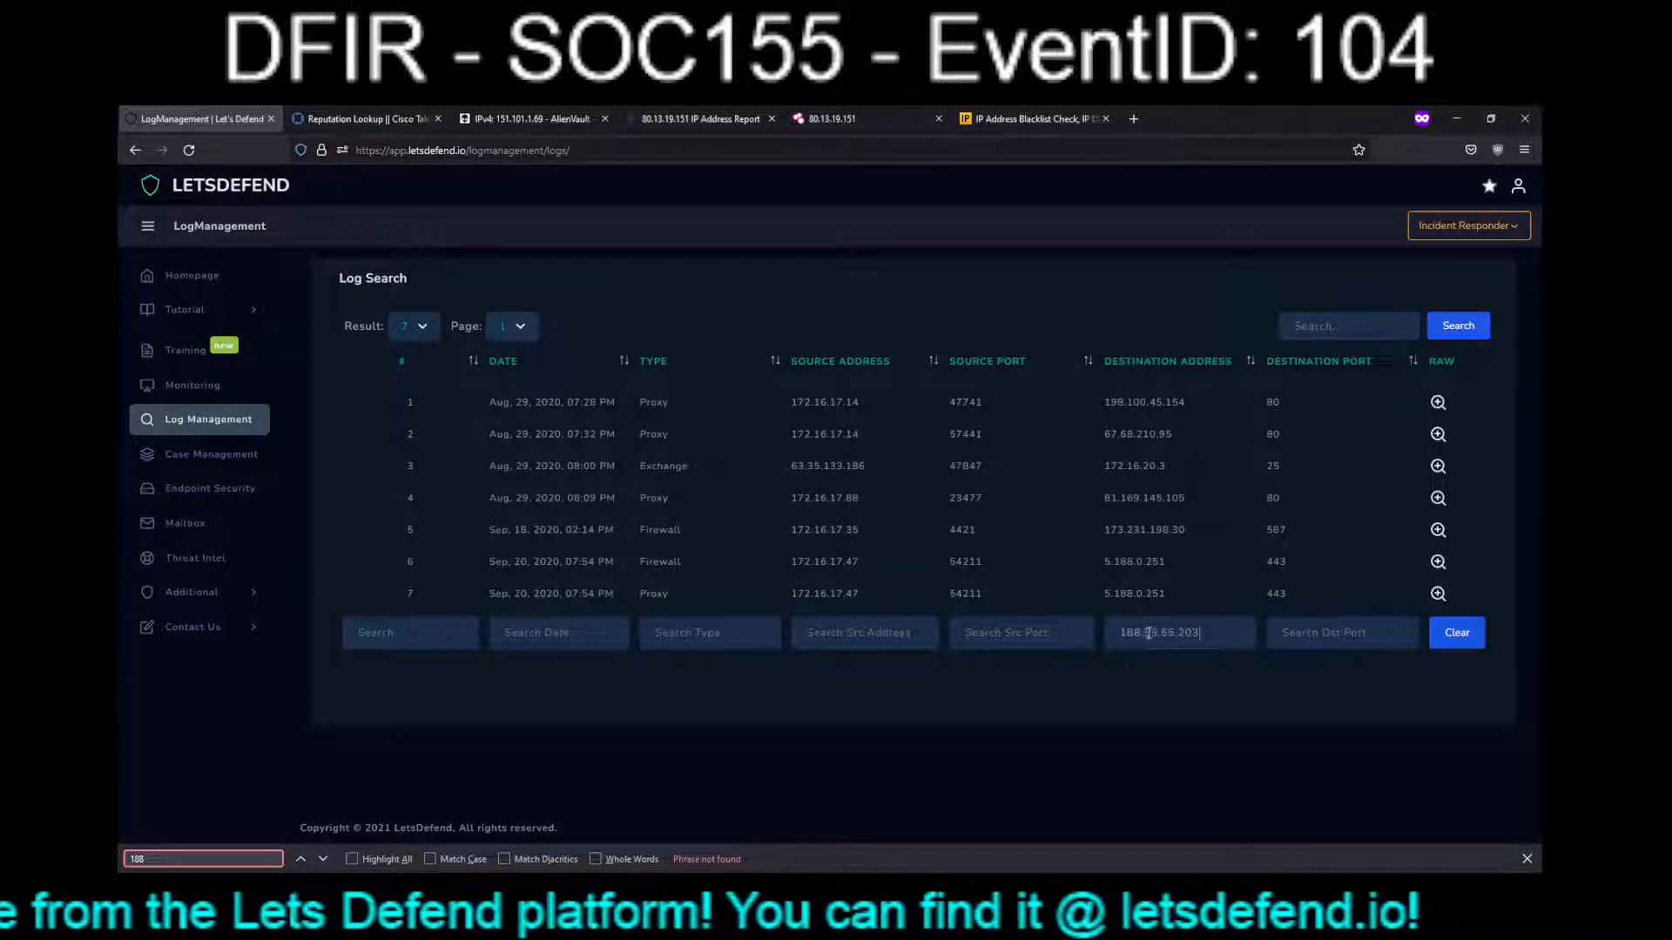
left_click(1459, 325)
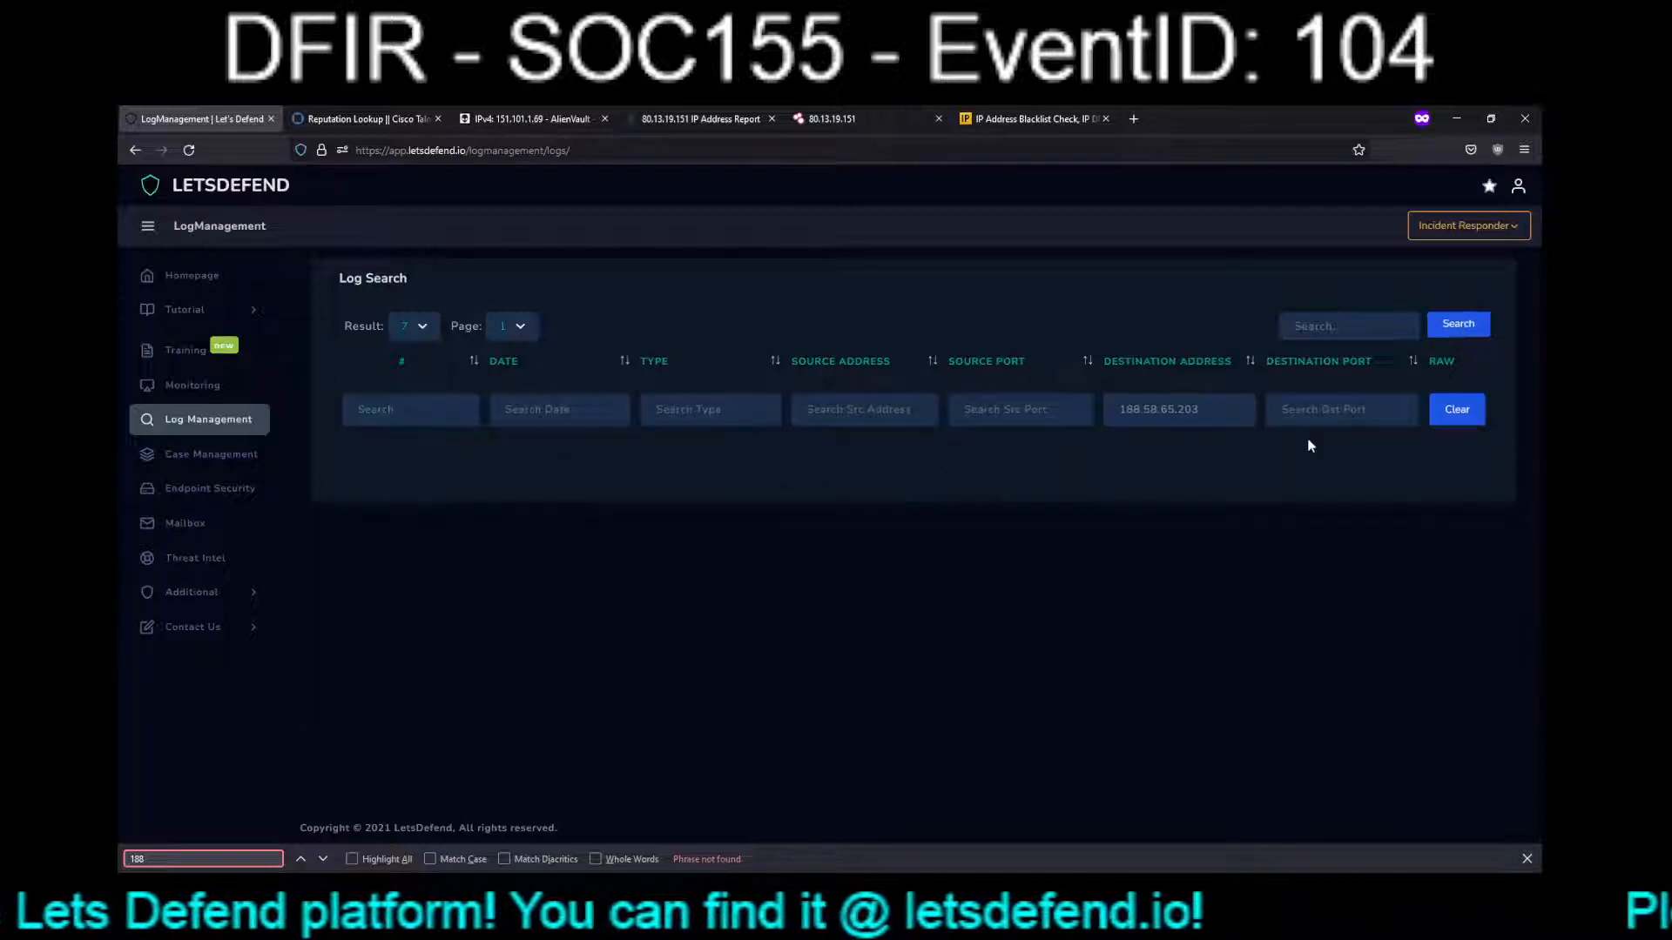
Search the logs for source address 188.58.65.203 instead, with the destination address filter cleared.
left_click(903, 415)
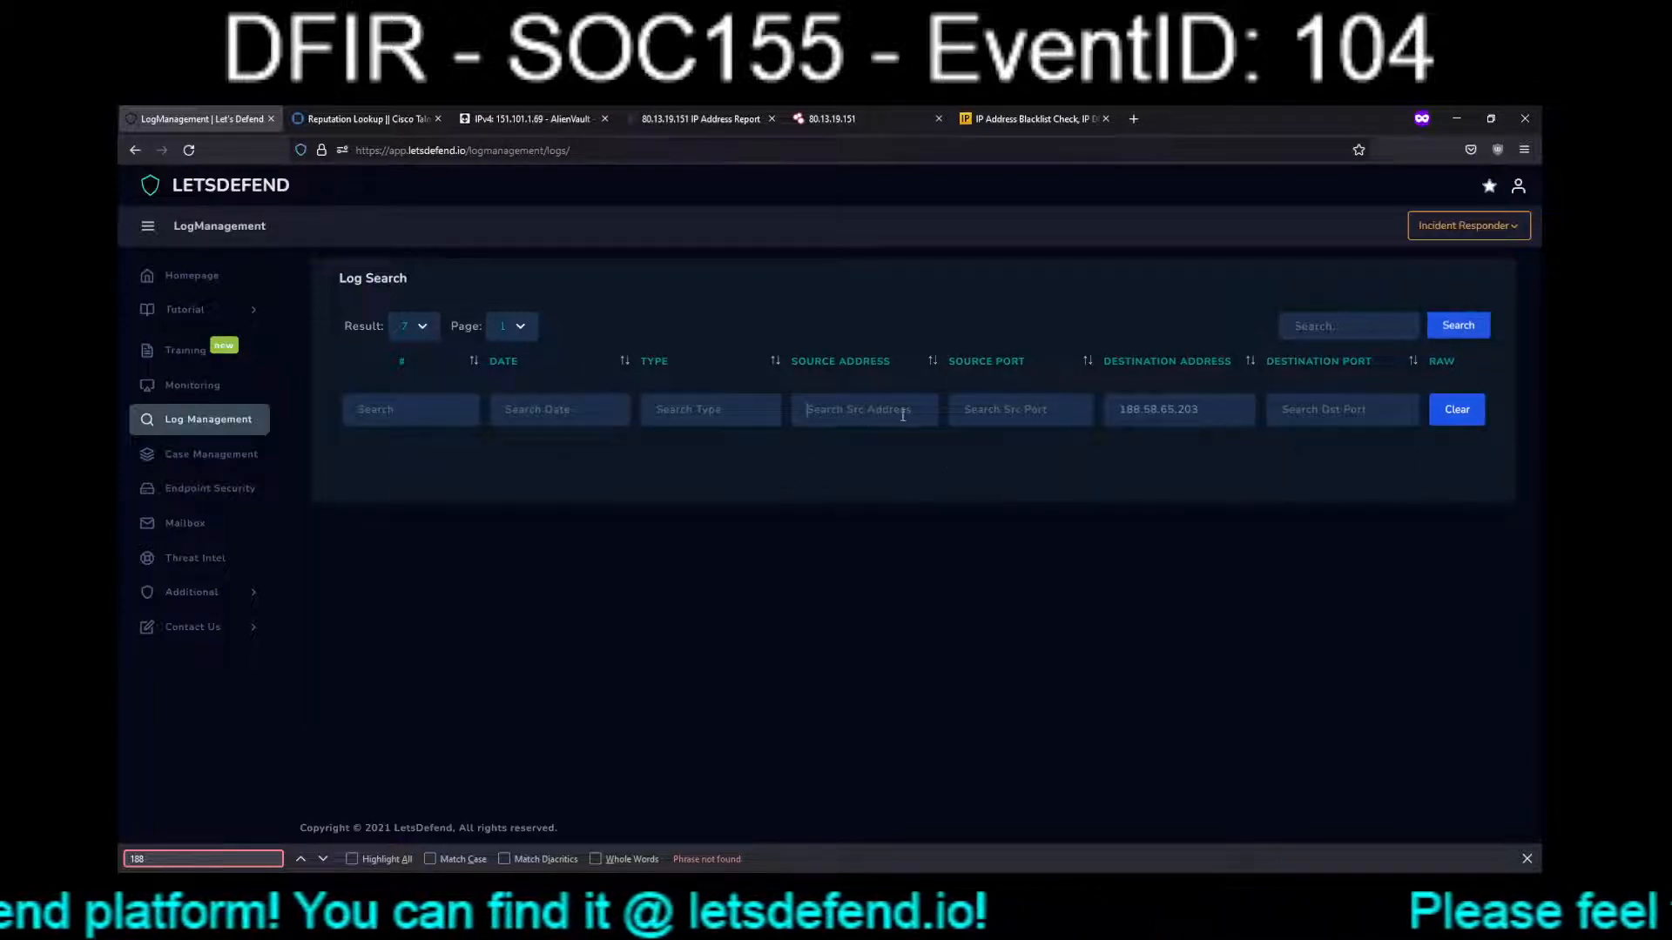
type("188.58.65.203")
left_click_drag(1205, 411, 1037, 400)
key("BackSpace")
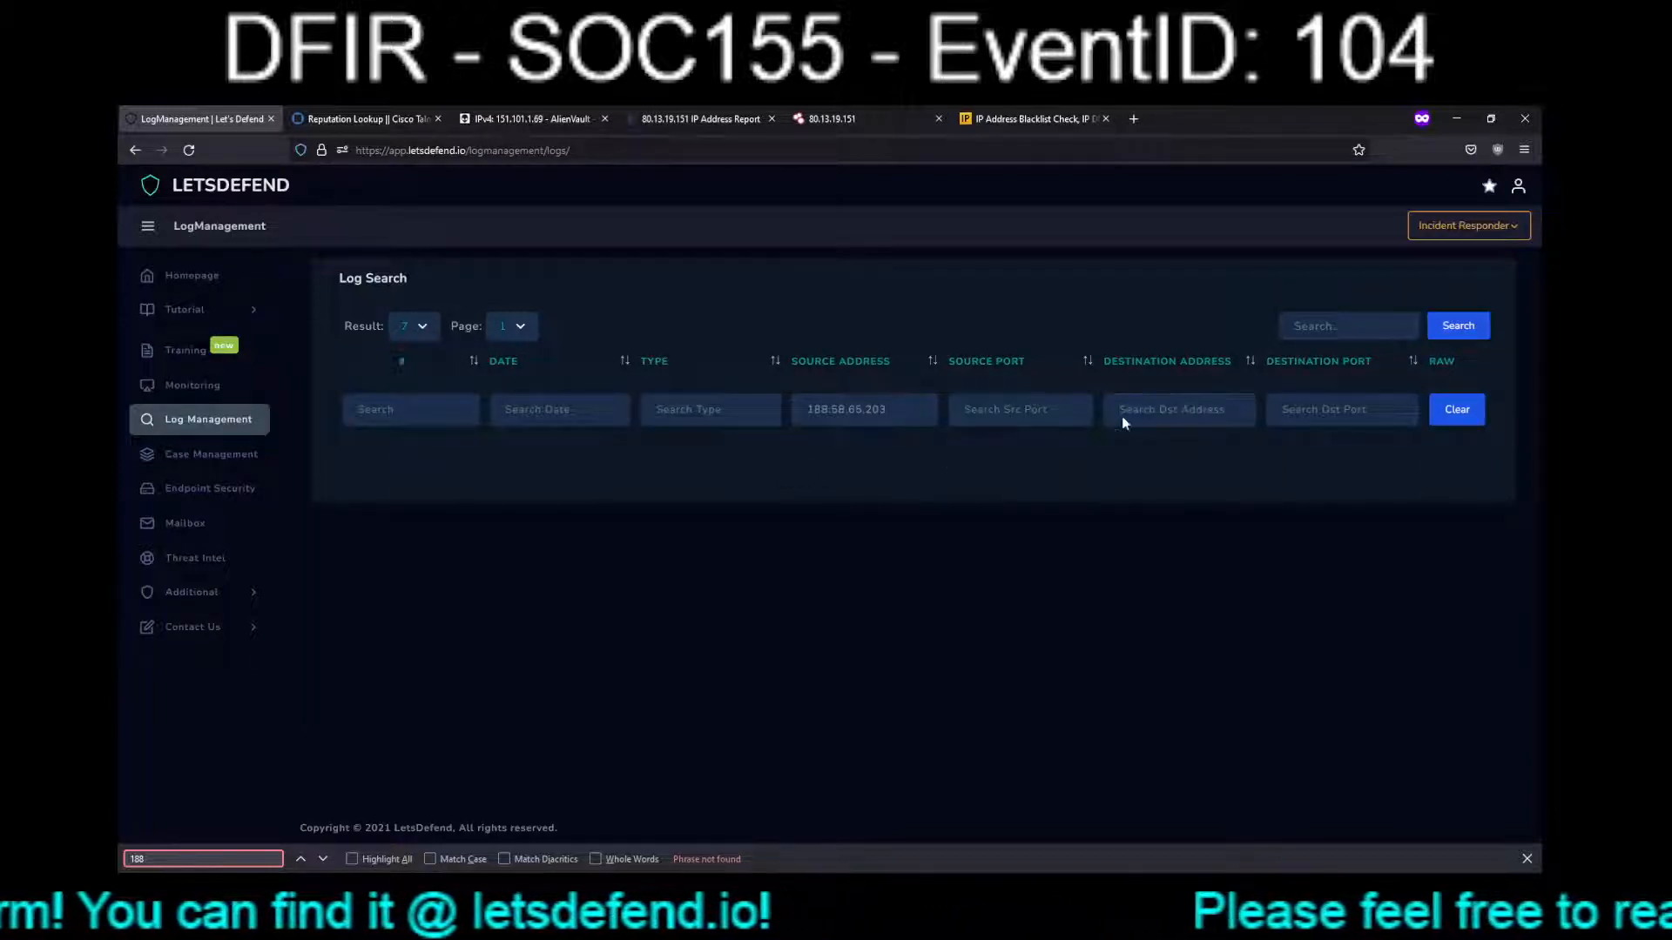
left_click(1447, 326)
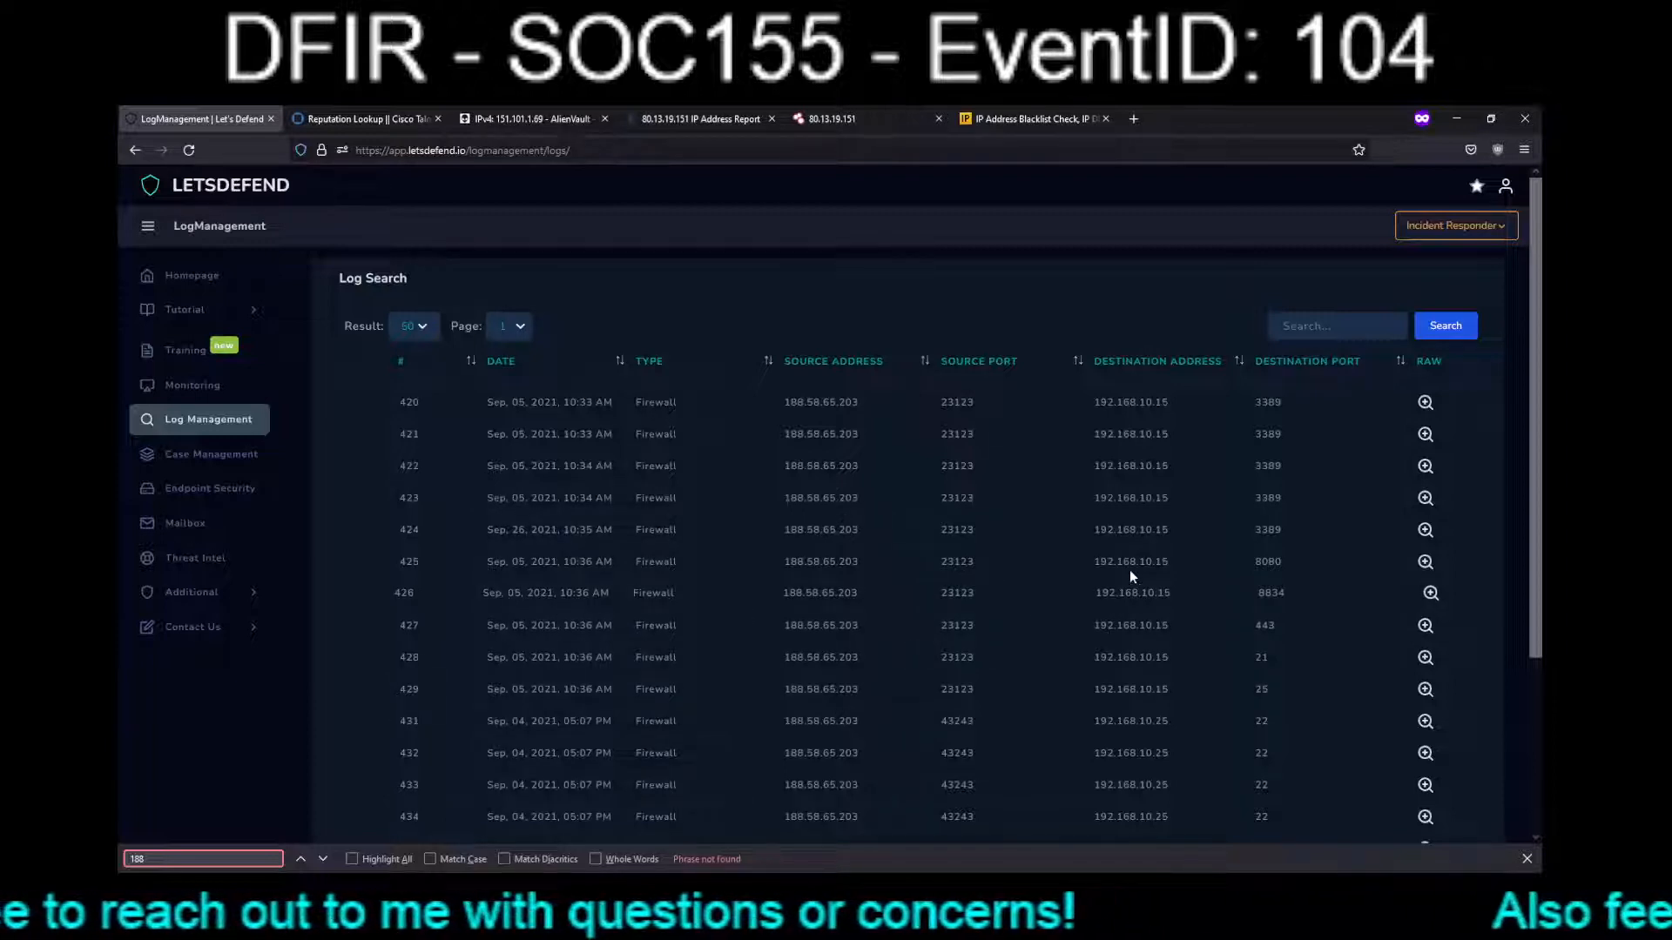
Narrow the log search to destination address 192.168.10.25, copied from the last log entry.
left_click(1536, 693)
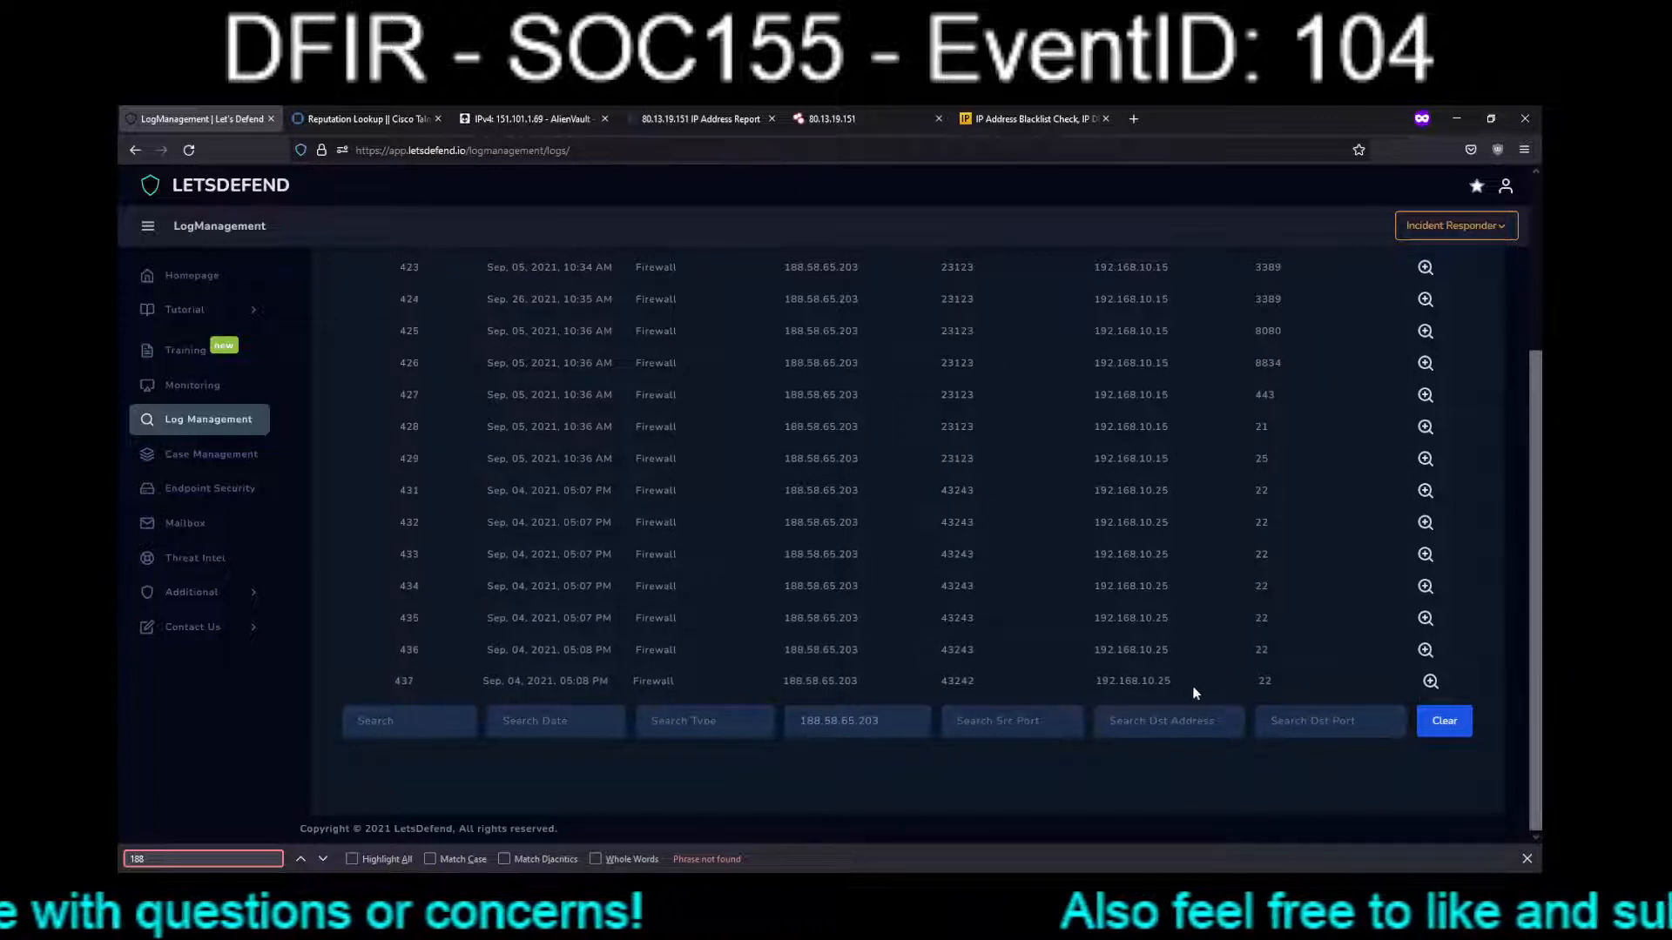
left_click_drag(1195, 693, 1089, 682)
key("ctrl+c")
left_click(1133, 735)
key("ctrl+v")
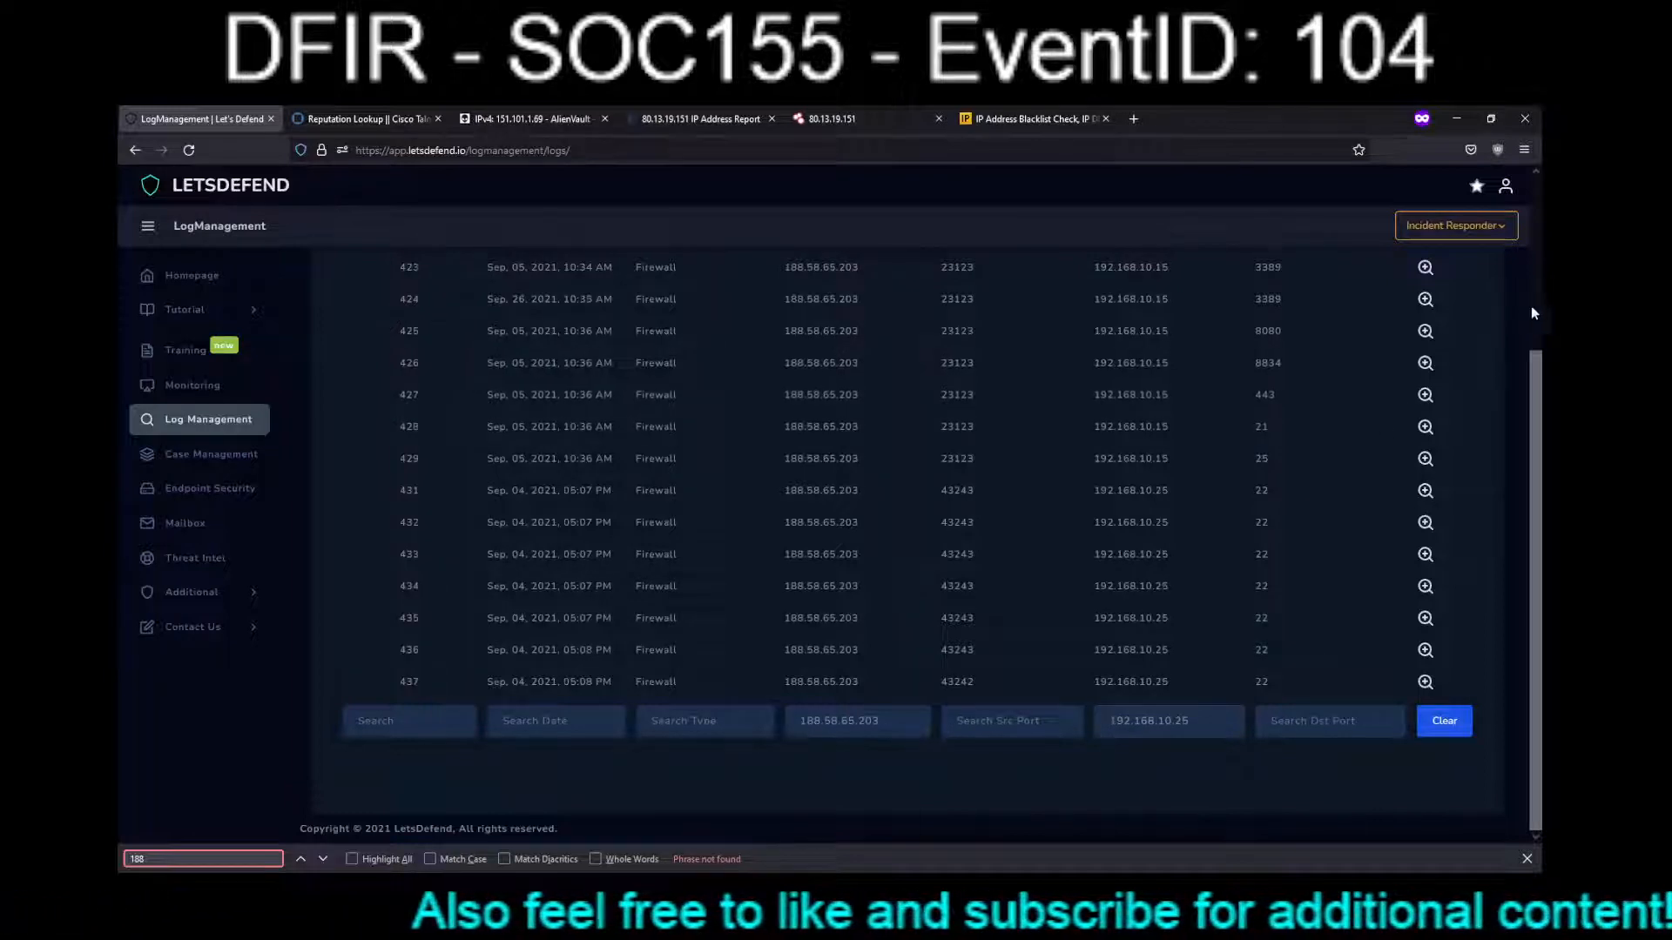
scroll(1533, 312, "up", 5)
left_click(1448, 325)
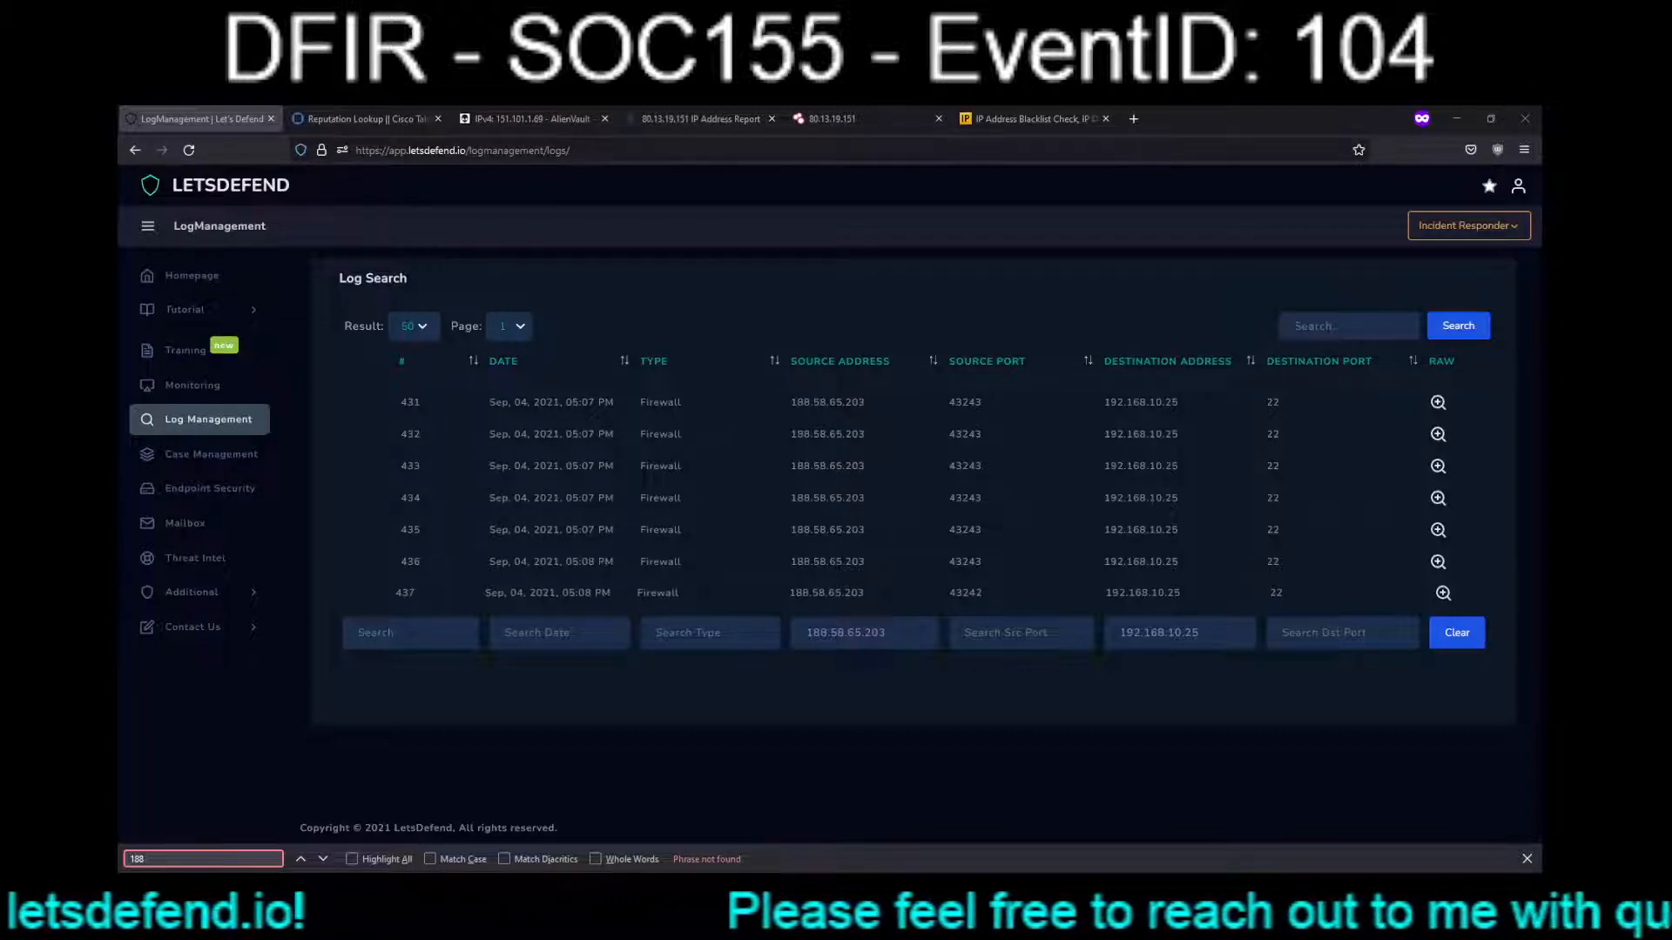
Examine the login credentials recorded in the raw log of entry 437 and close it.
left_click(1437, 594)
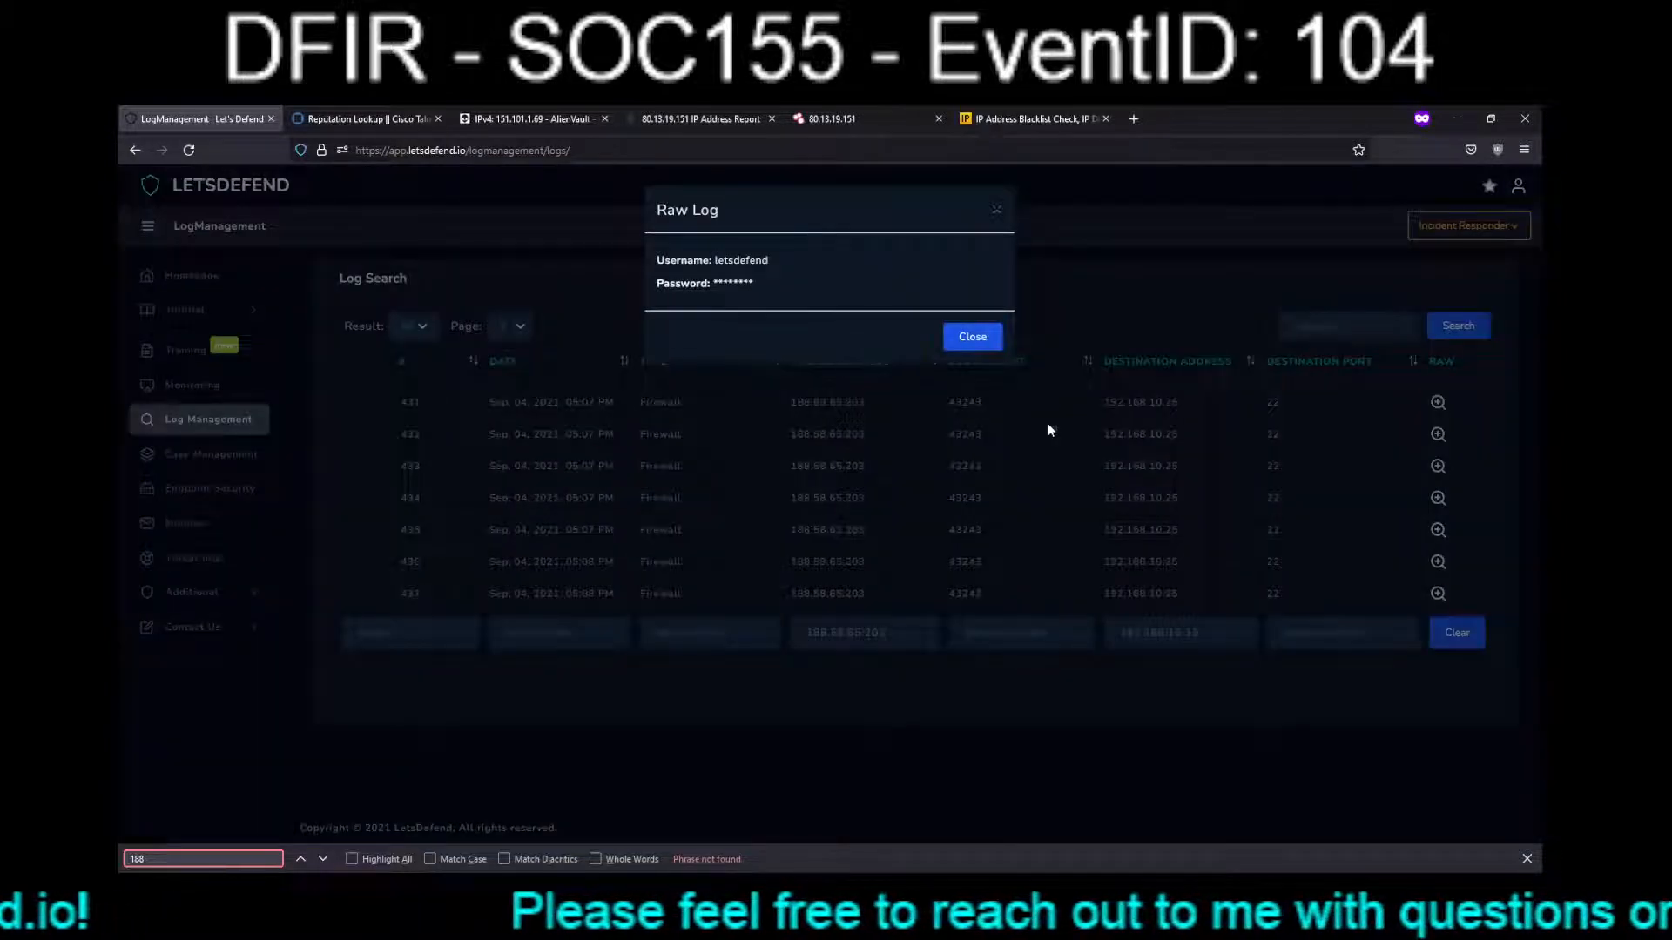
double_click(737, 286)
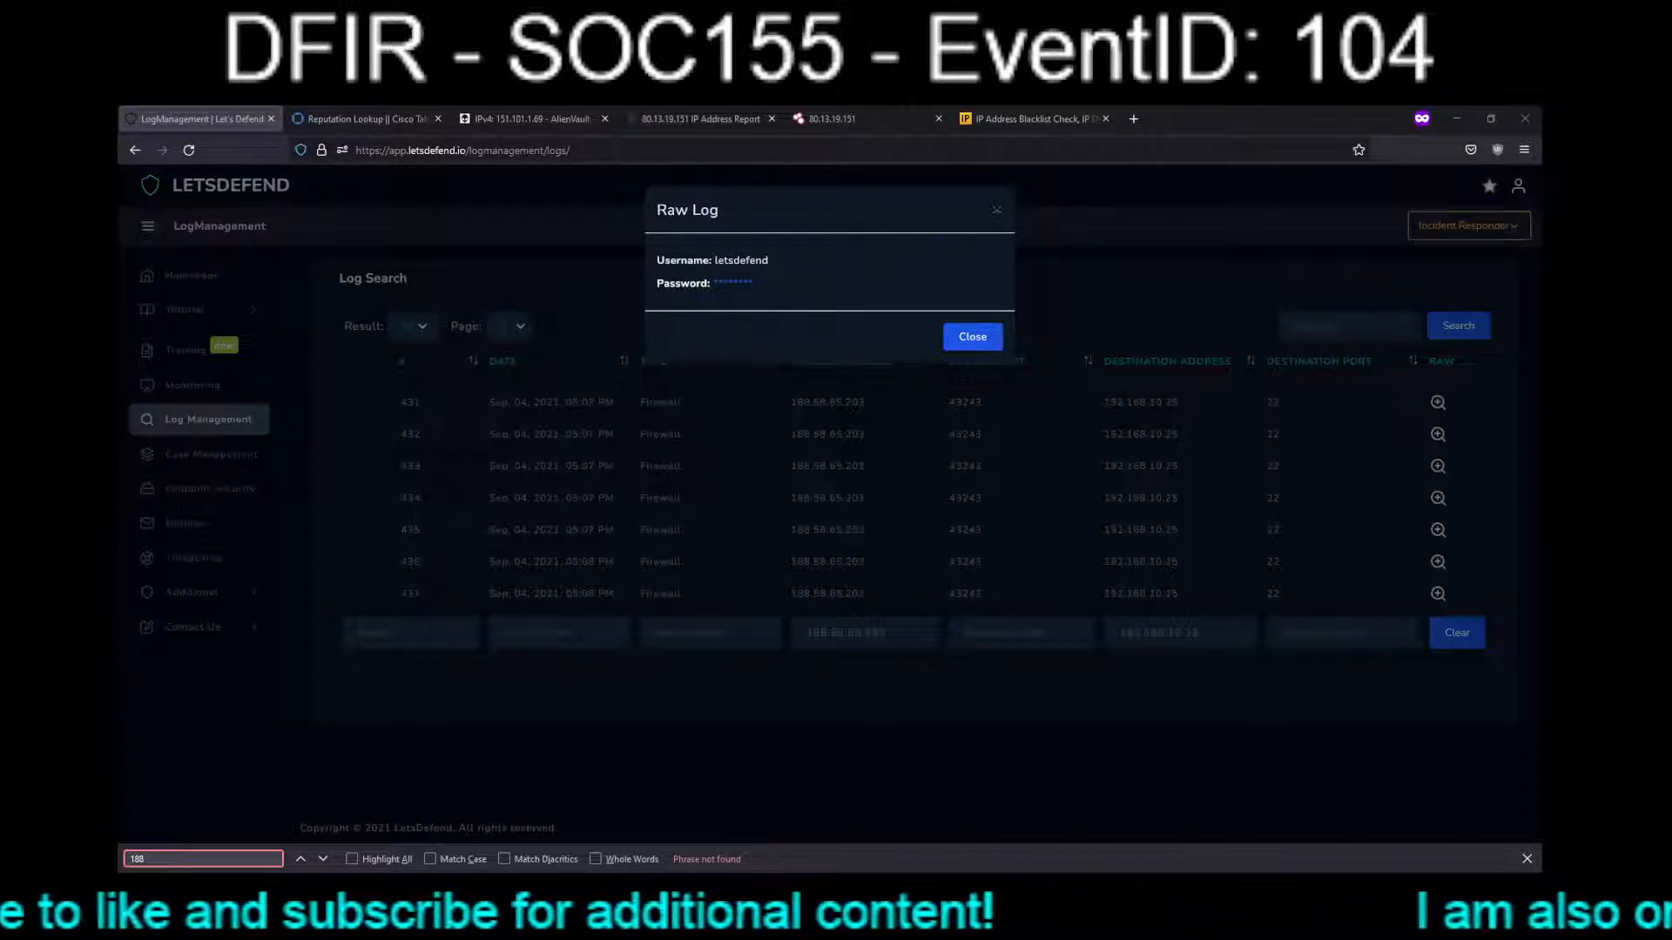
left_click(973, 336)
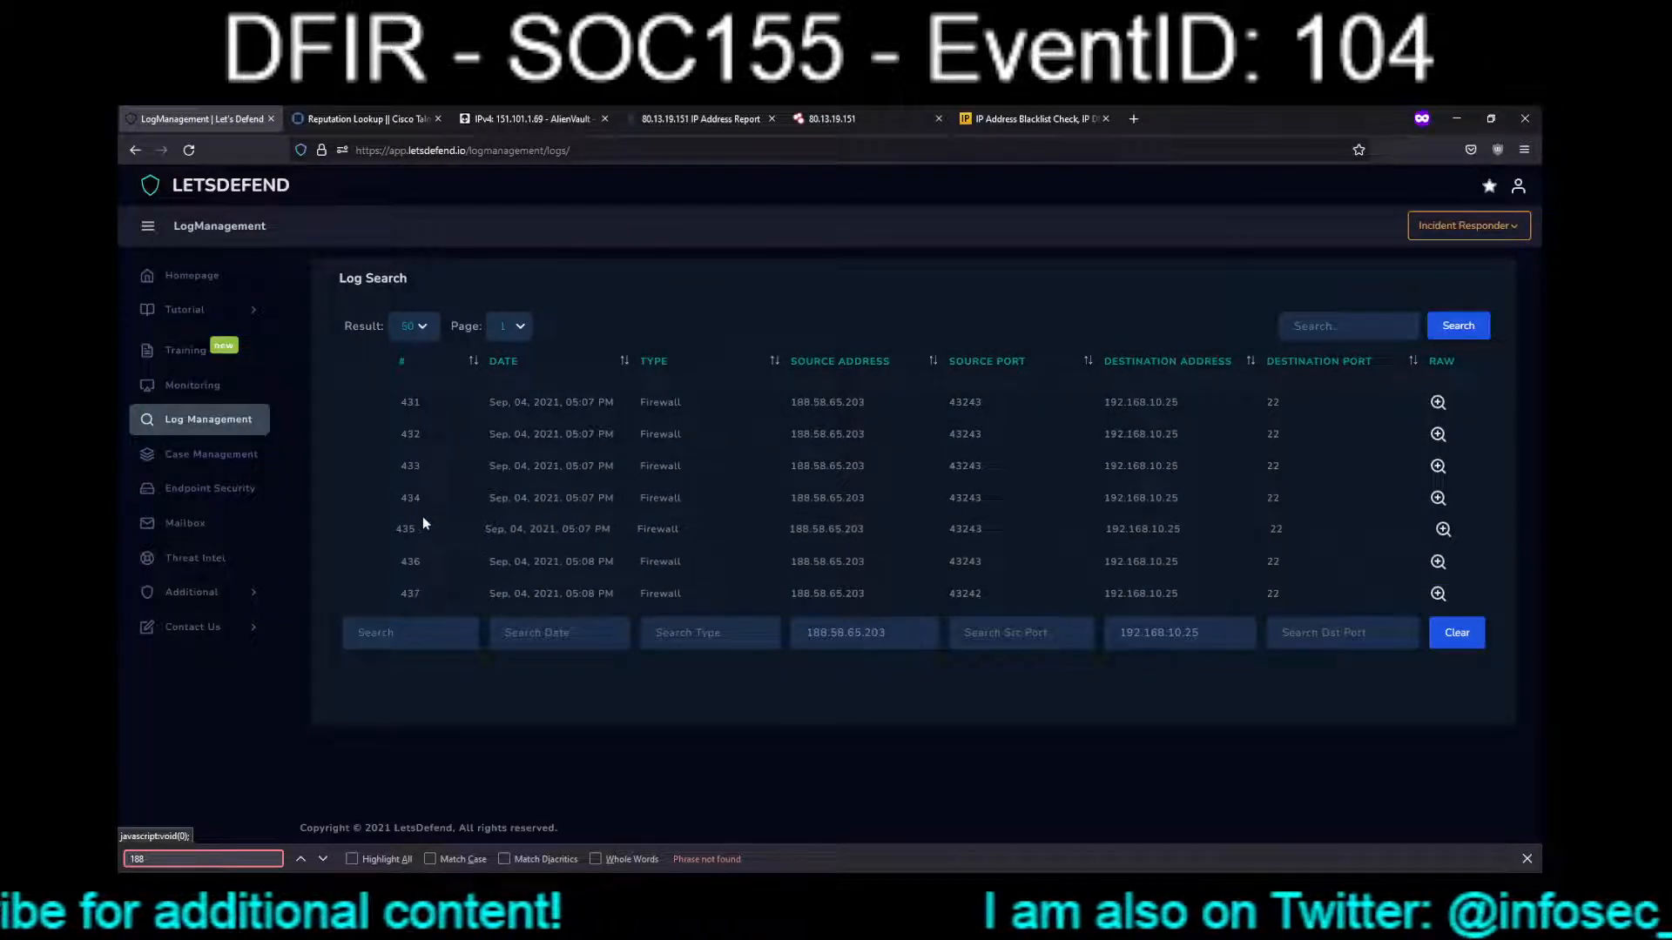
Go to Endpoint Security, look through the endpoint list around PreProd, and dismiss the page search.
left_click(212, 493)
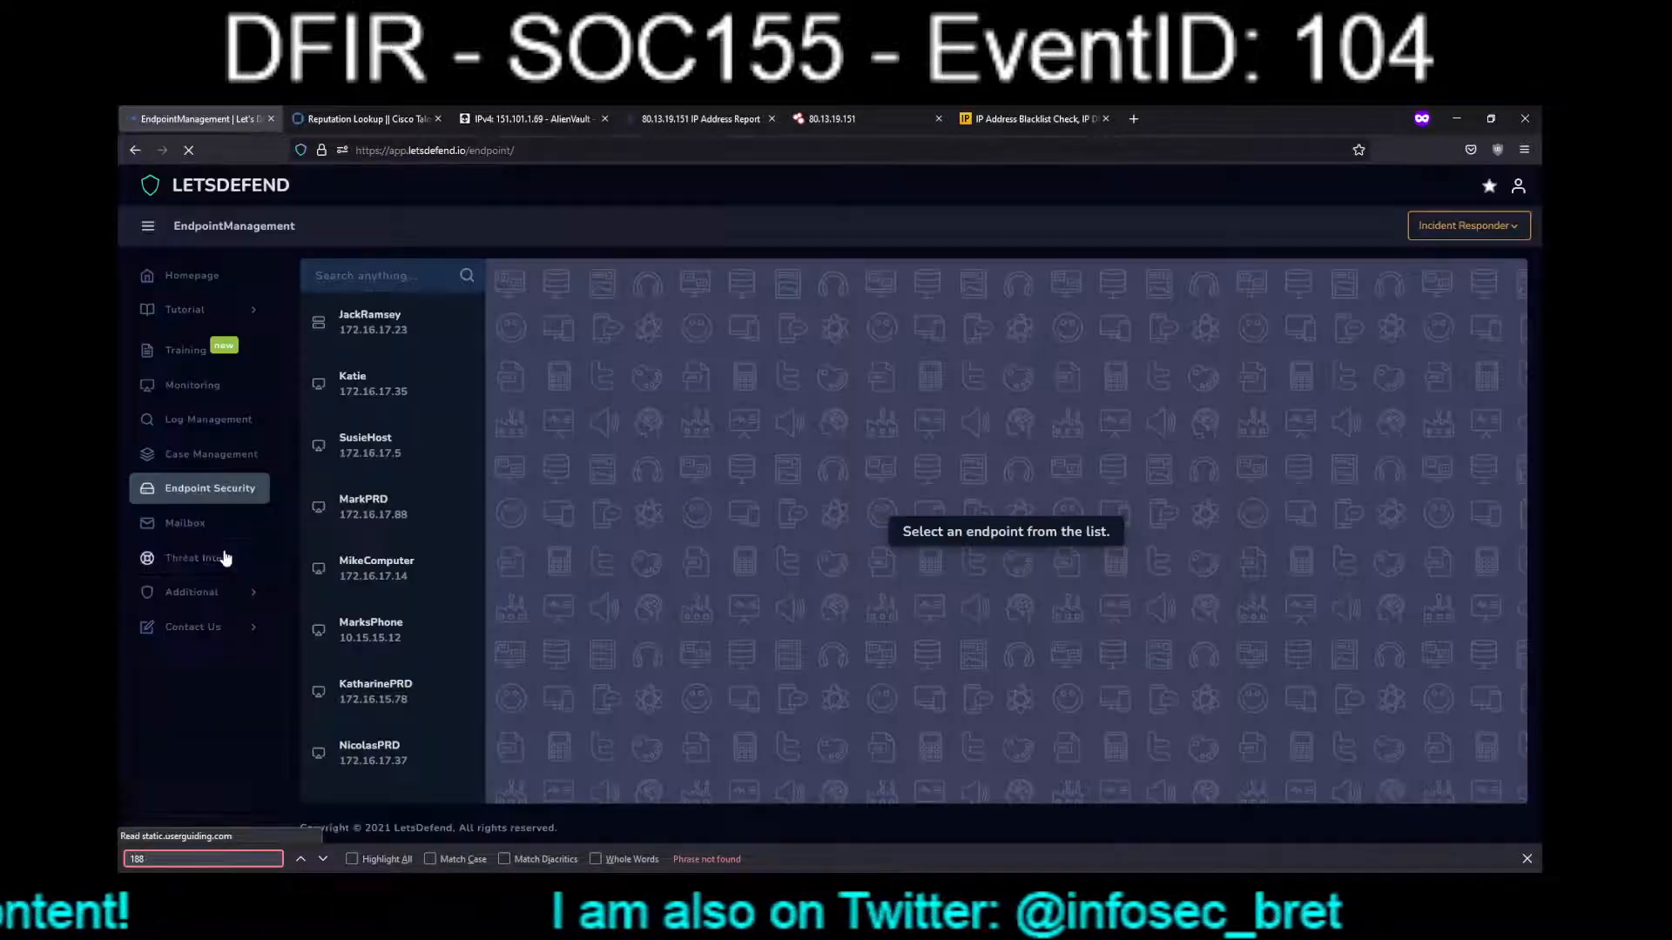
scroll(483, 568, "down", 4)
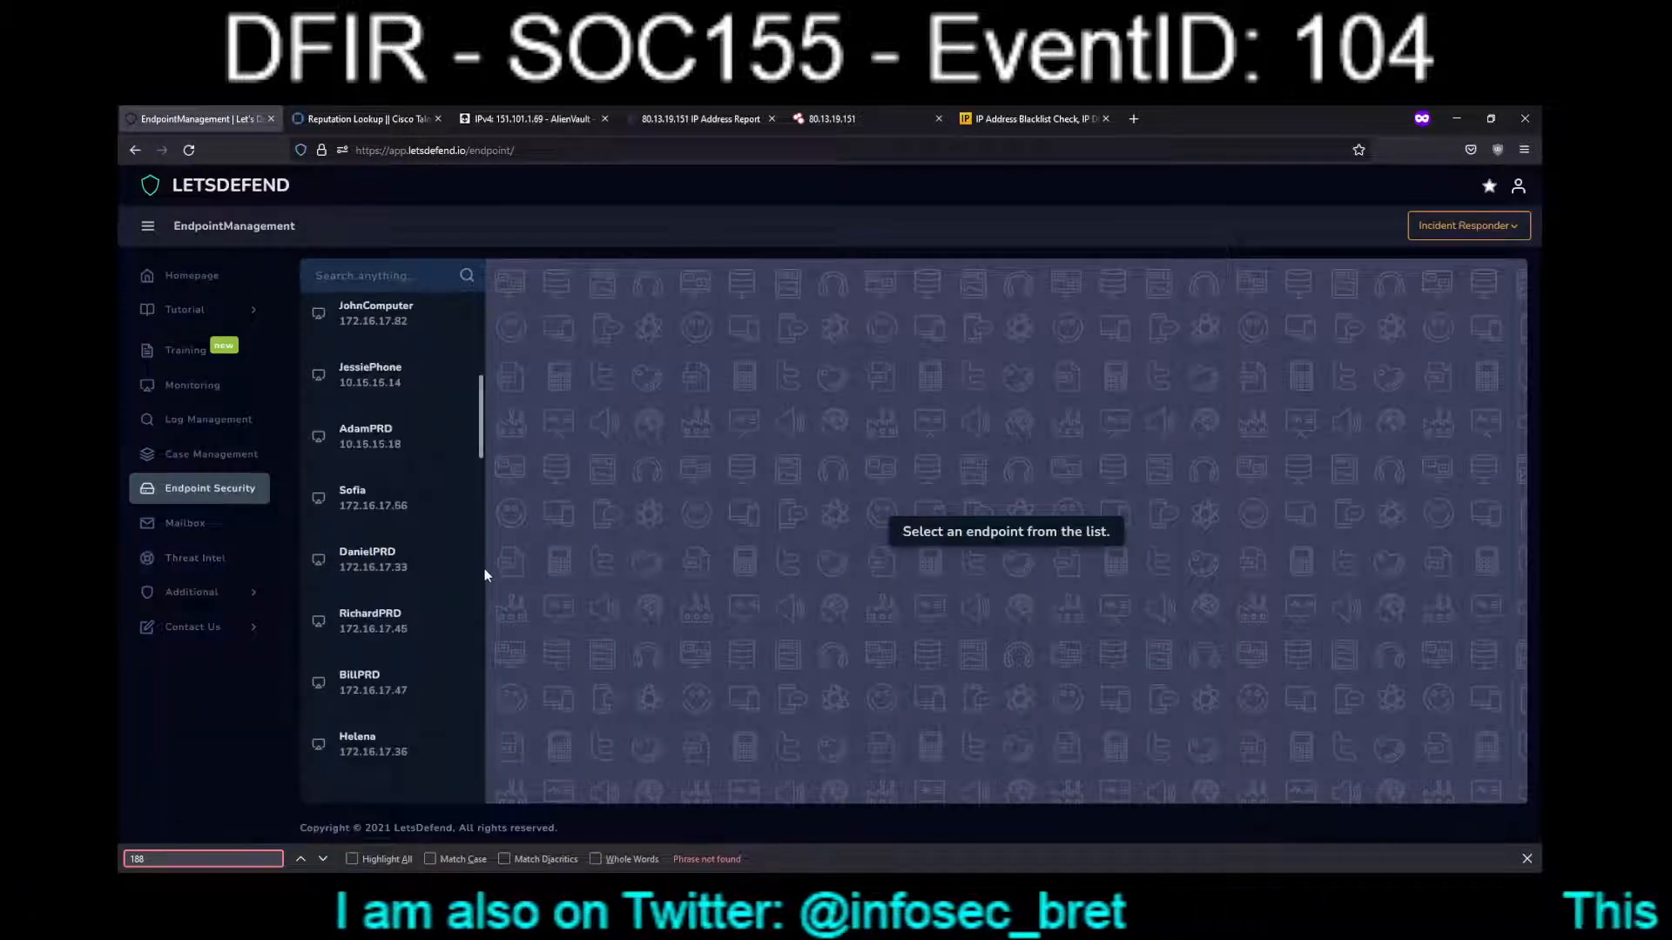
scroll(483, 627, "down", 12)
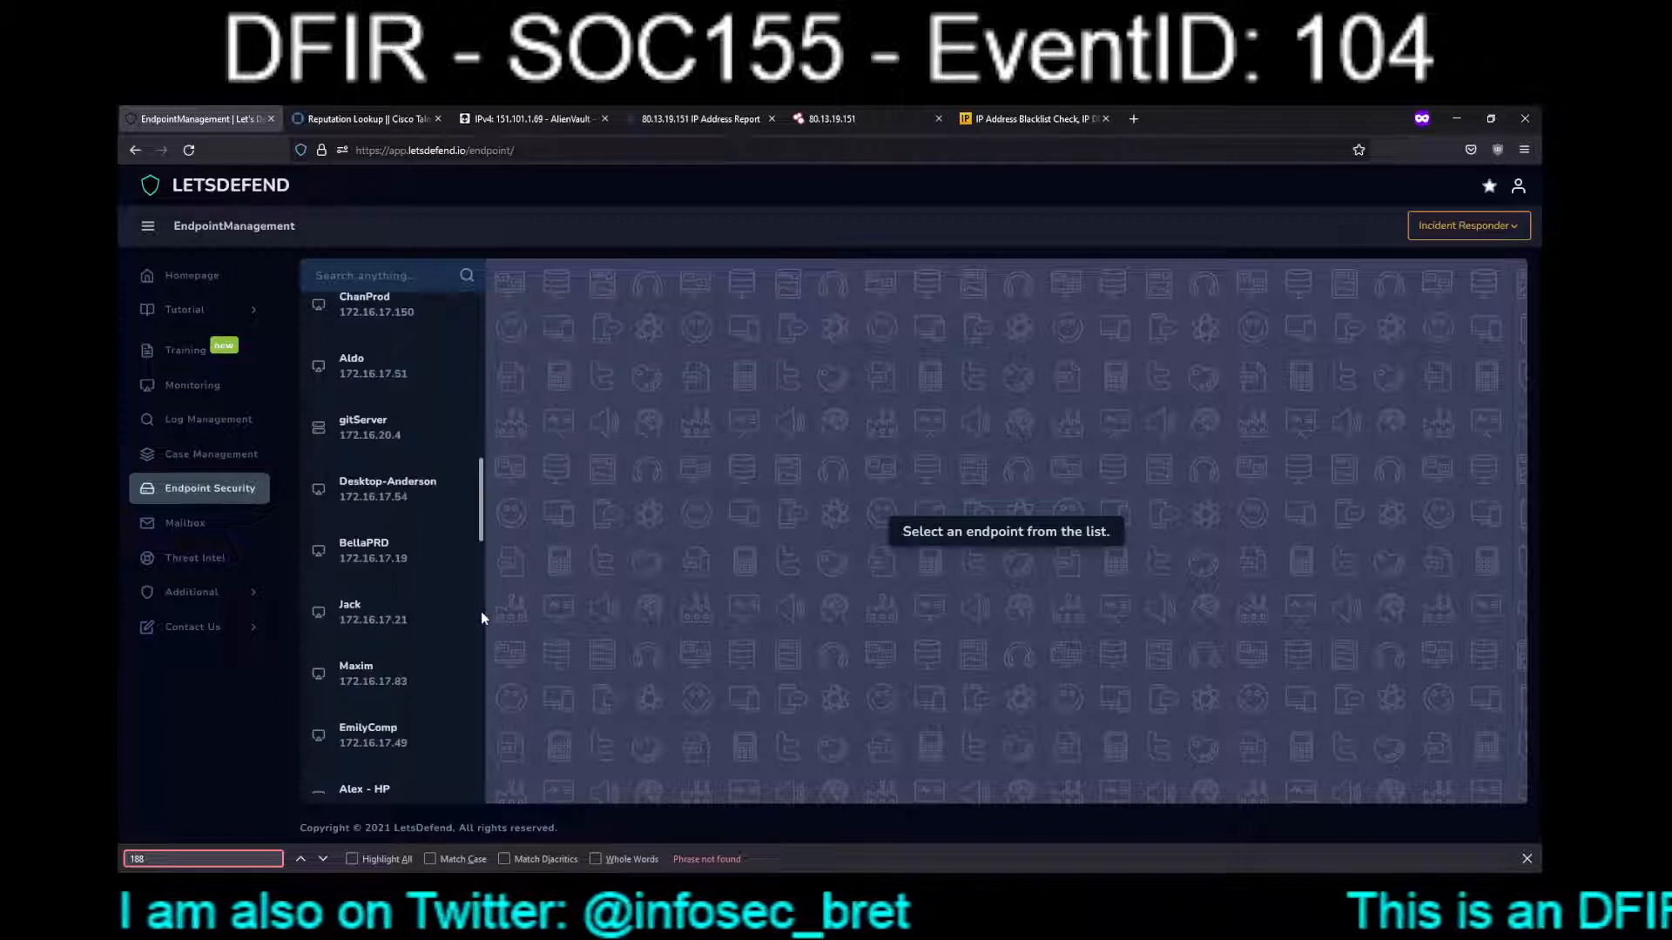
scroll(484, 775, "down", 2)
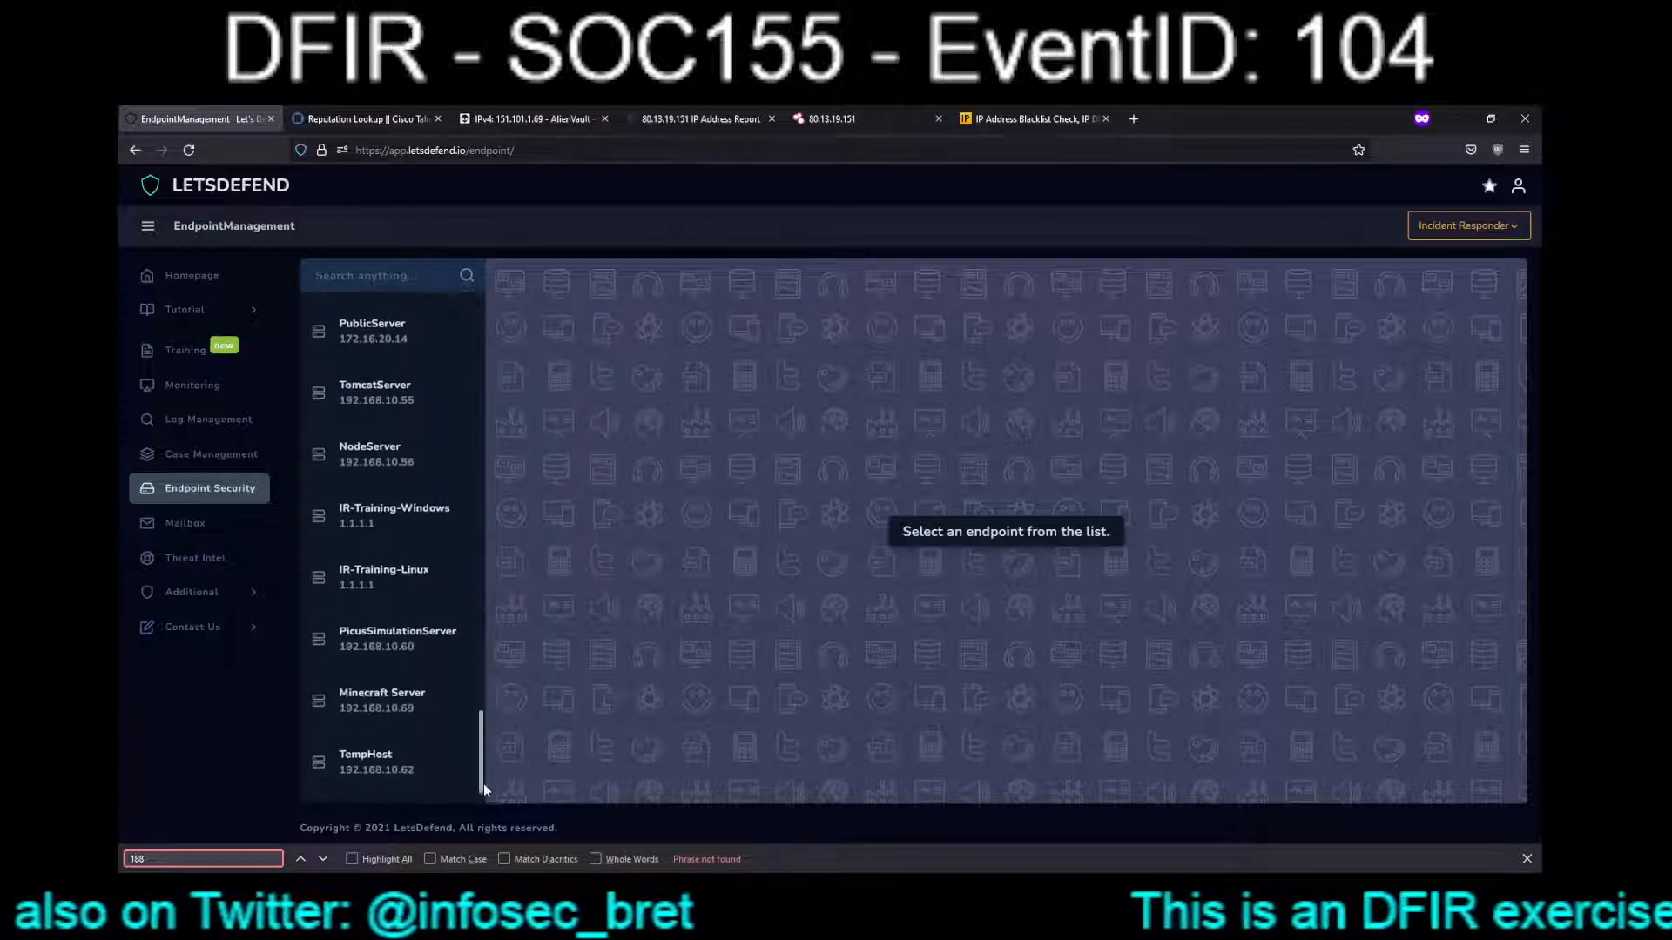
scroll(484, 768, "up", 3)
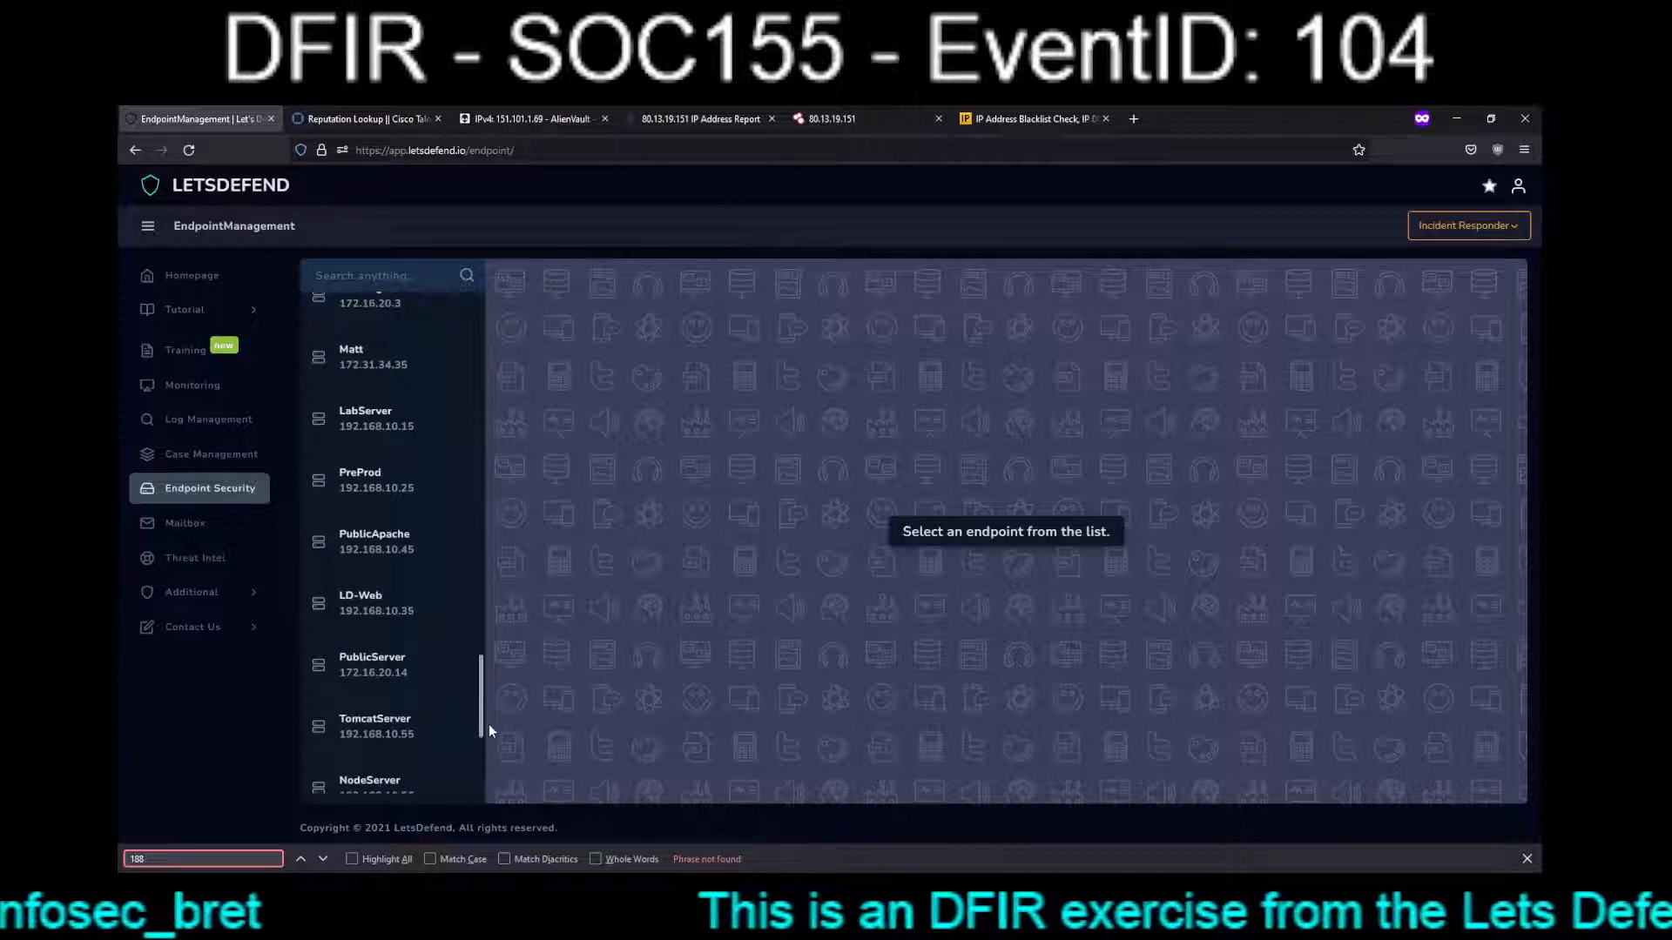
scroll(488, 696, "up", 1)
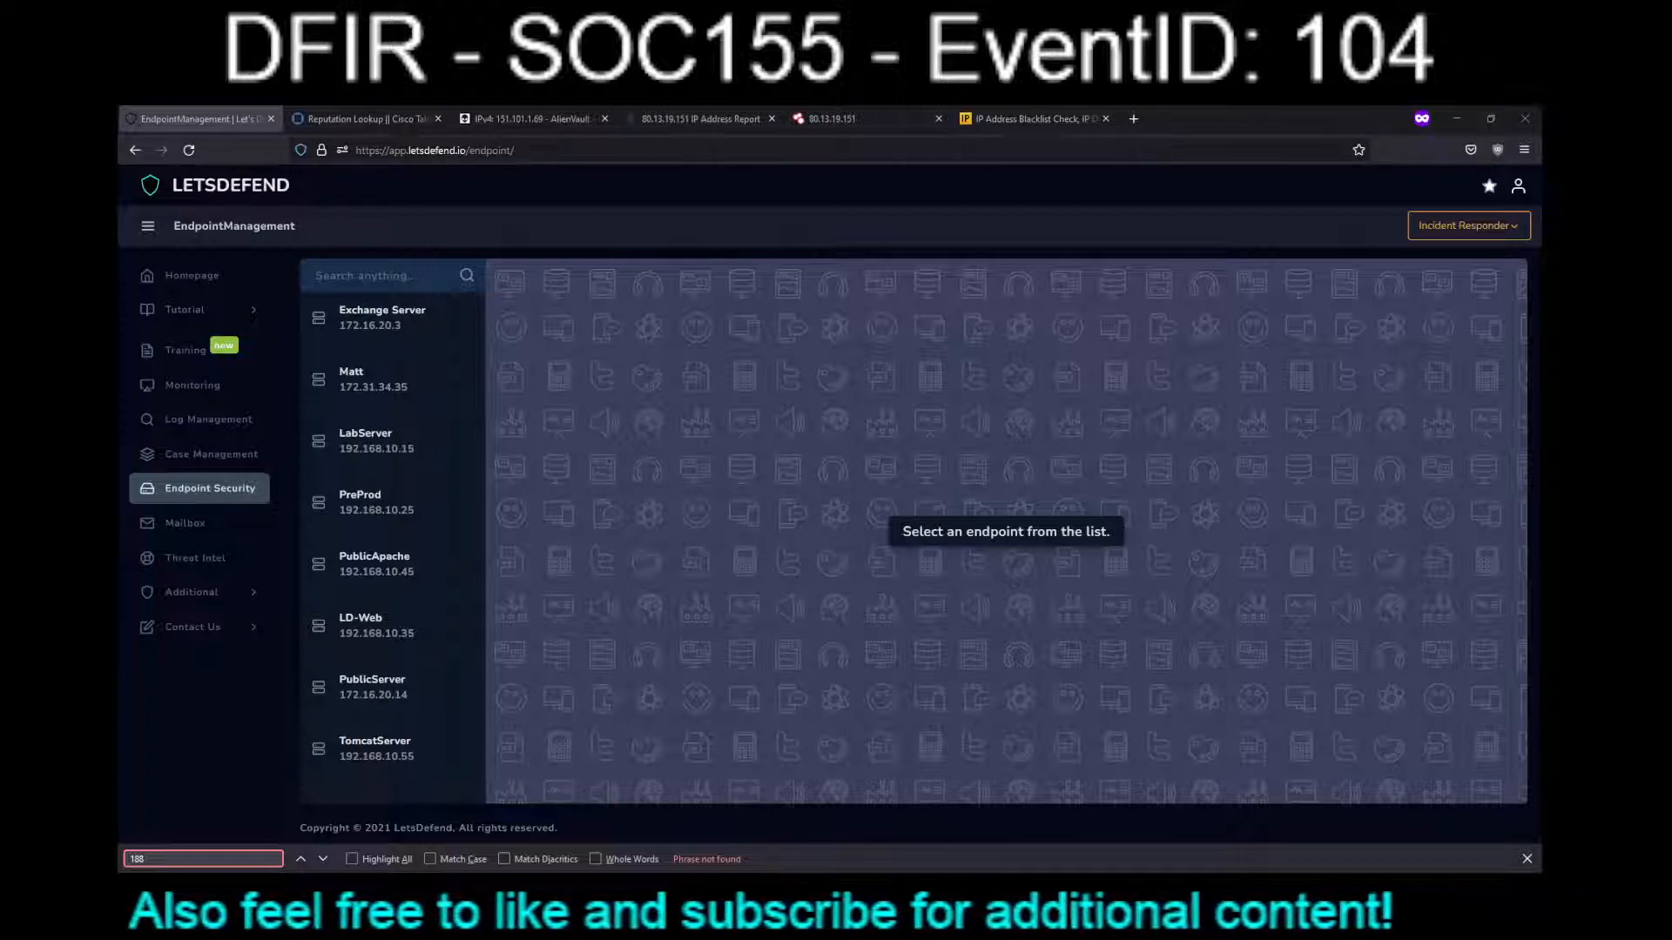
key("Escape")
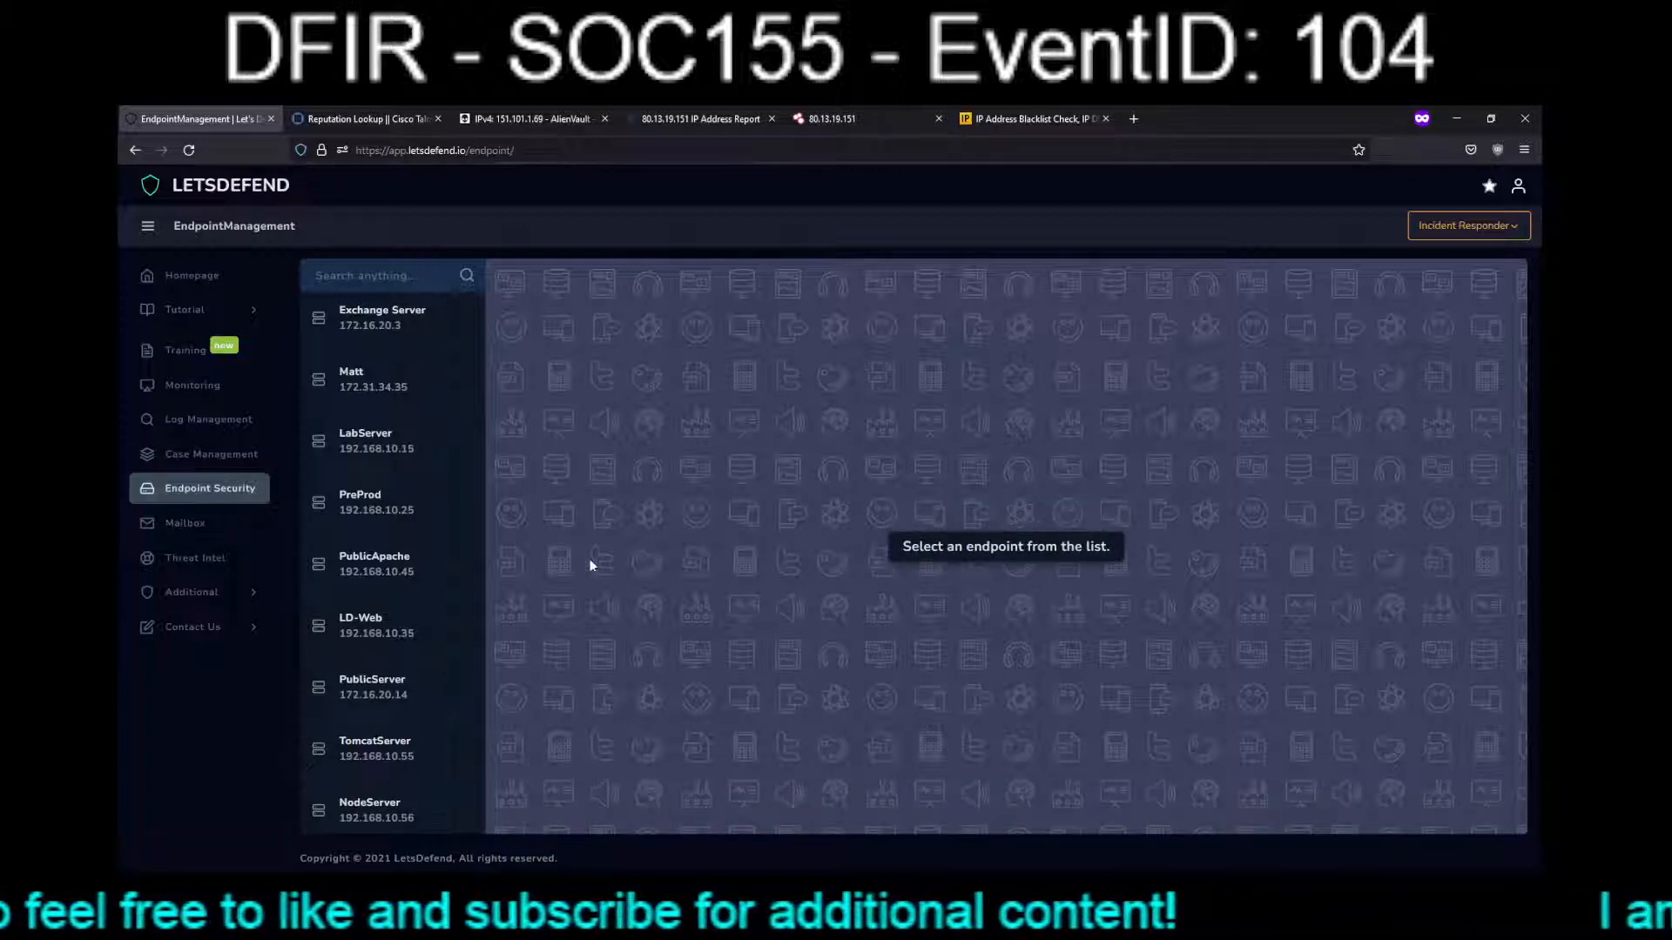
Open Monitoring in a new first browser tab, take ownership of the EventID 104 alert, and expand its details in the Investigation Channel.
middle_click(201, 395)
left_click_drag(329, 125, 194, 123)
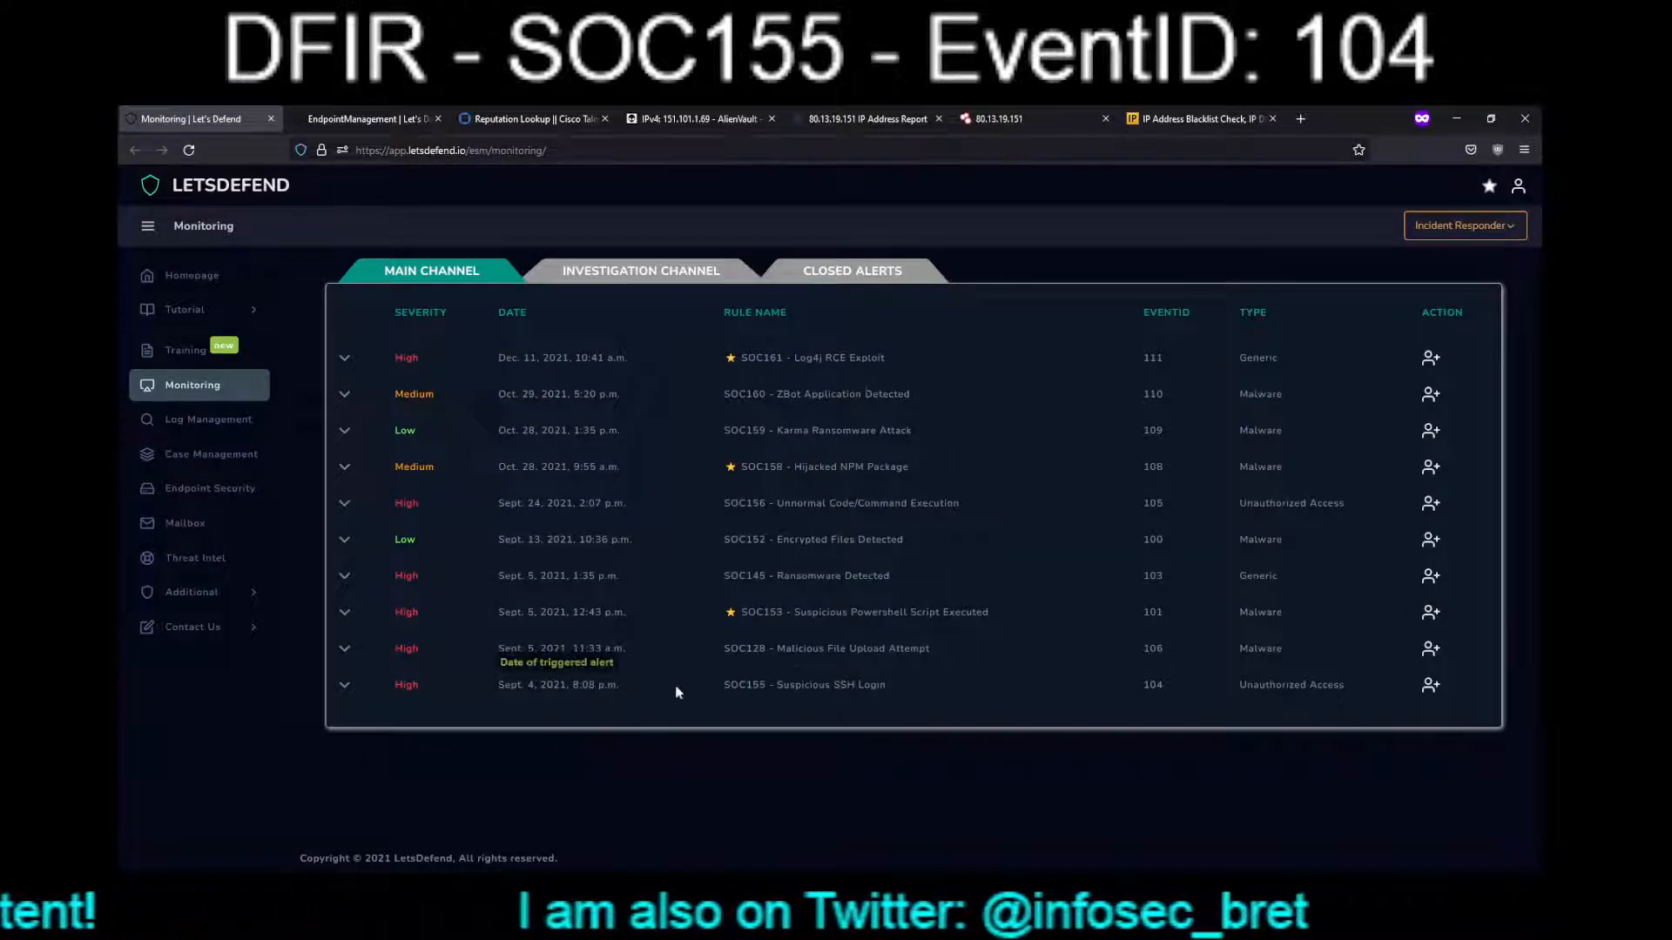
left_click(1430, 686)
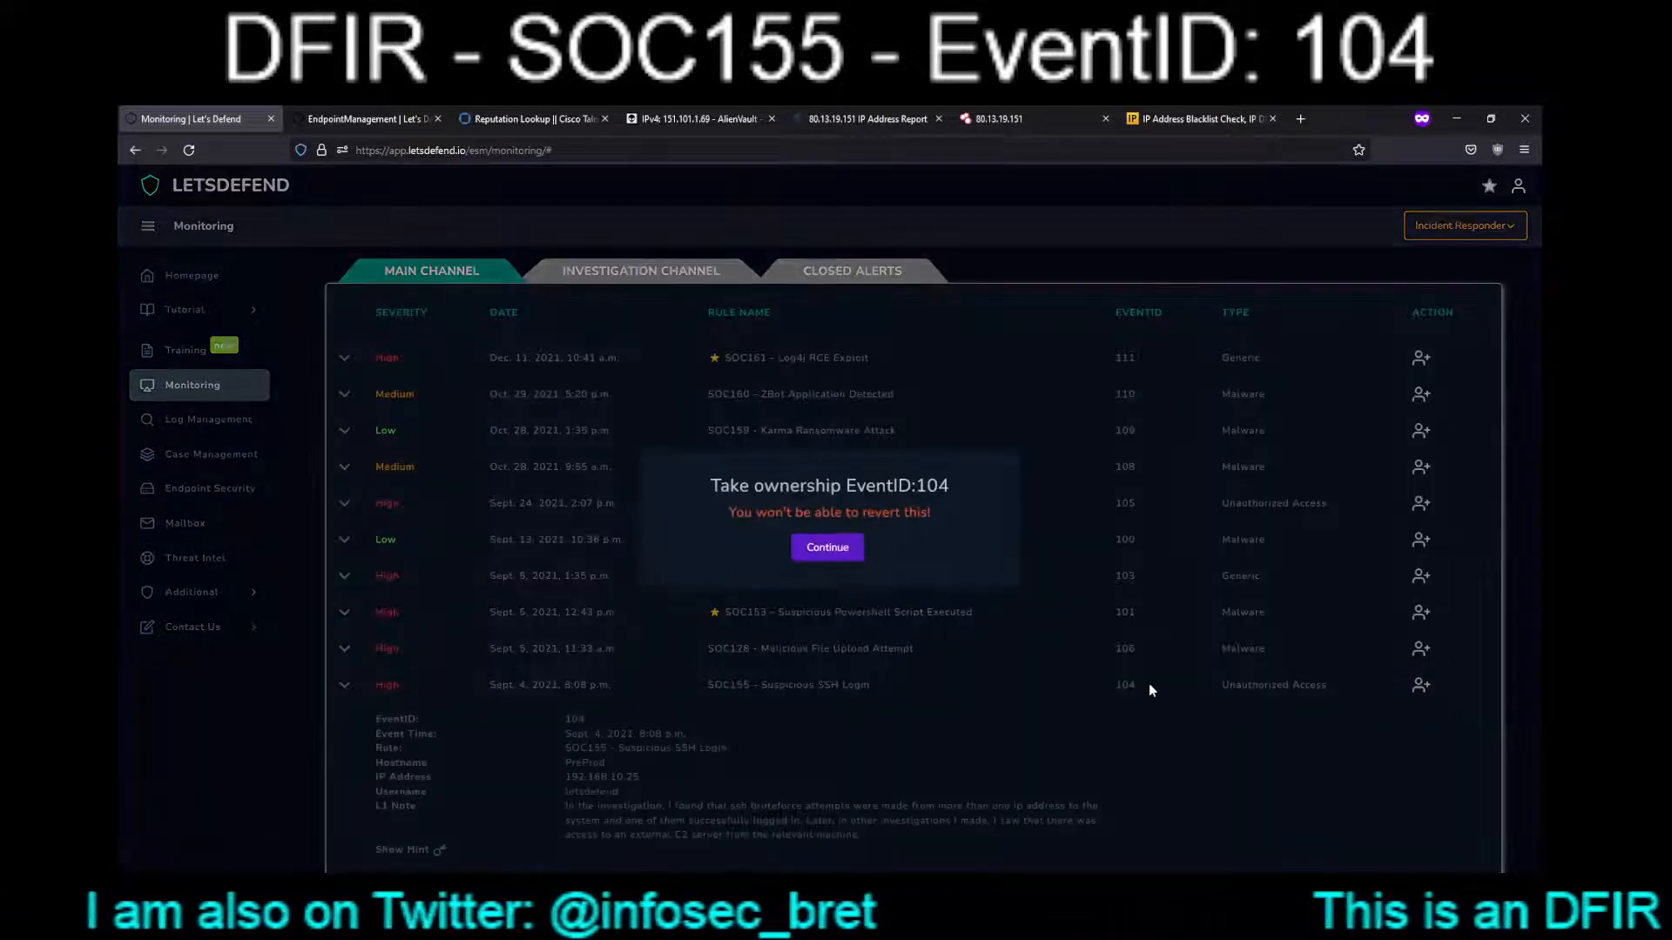
left_click(832, 549)
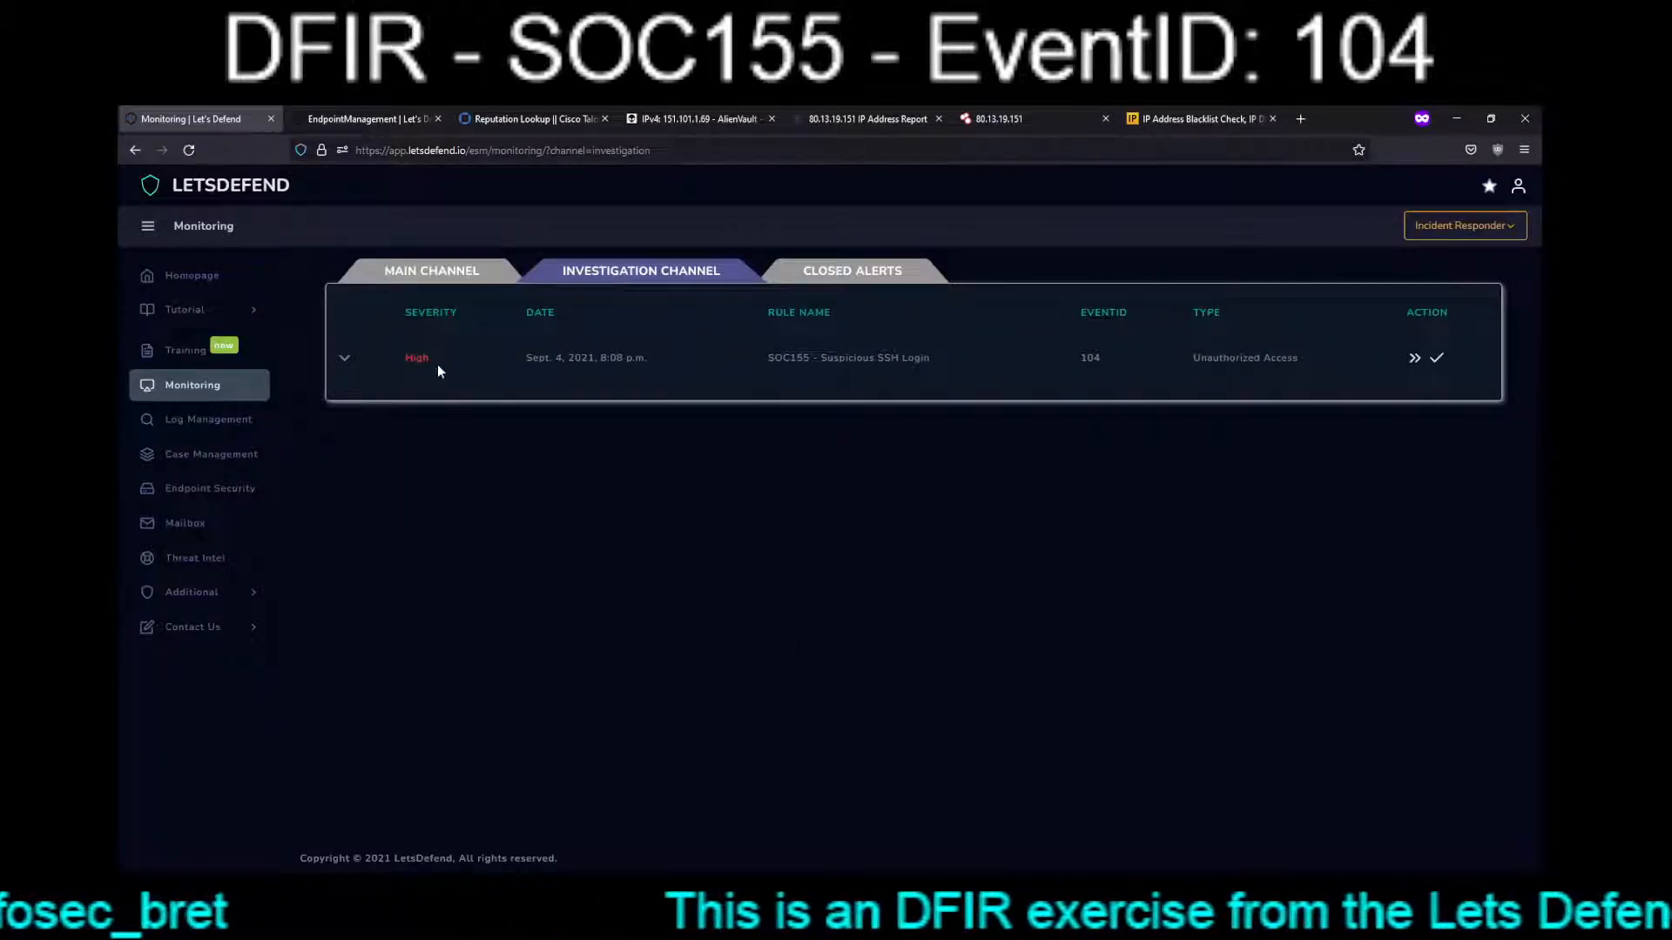
left_click(346, 359)
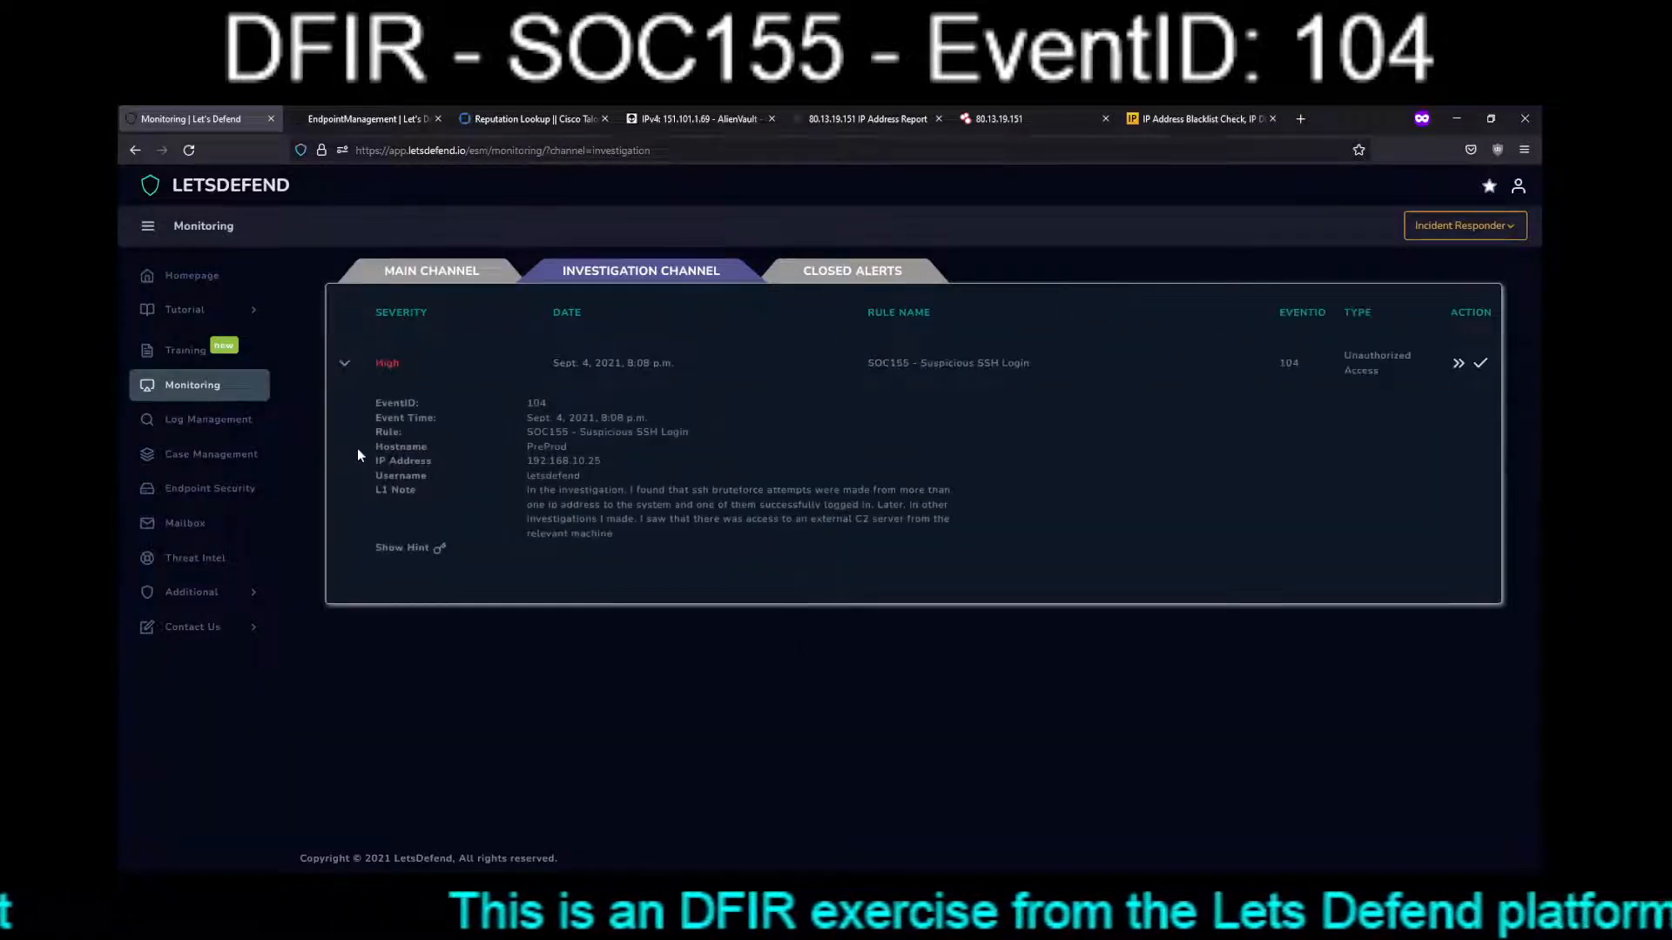